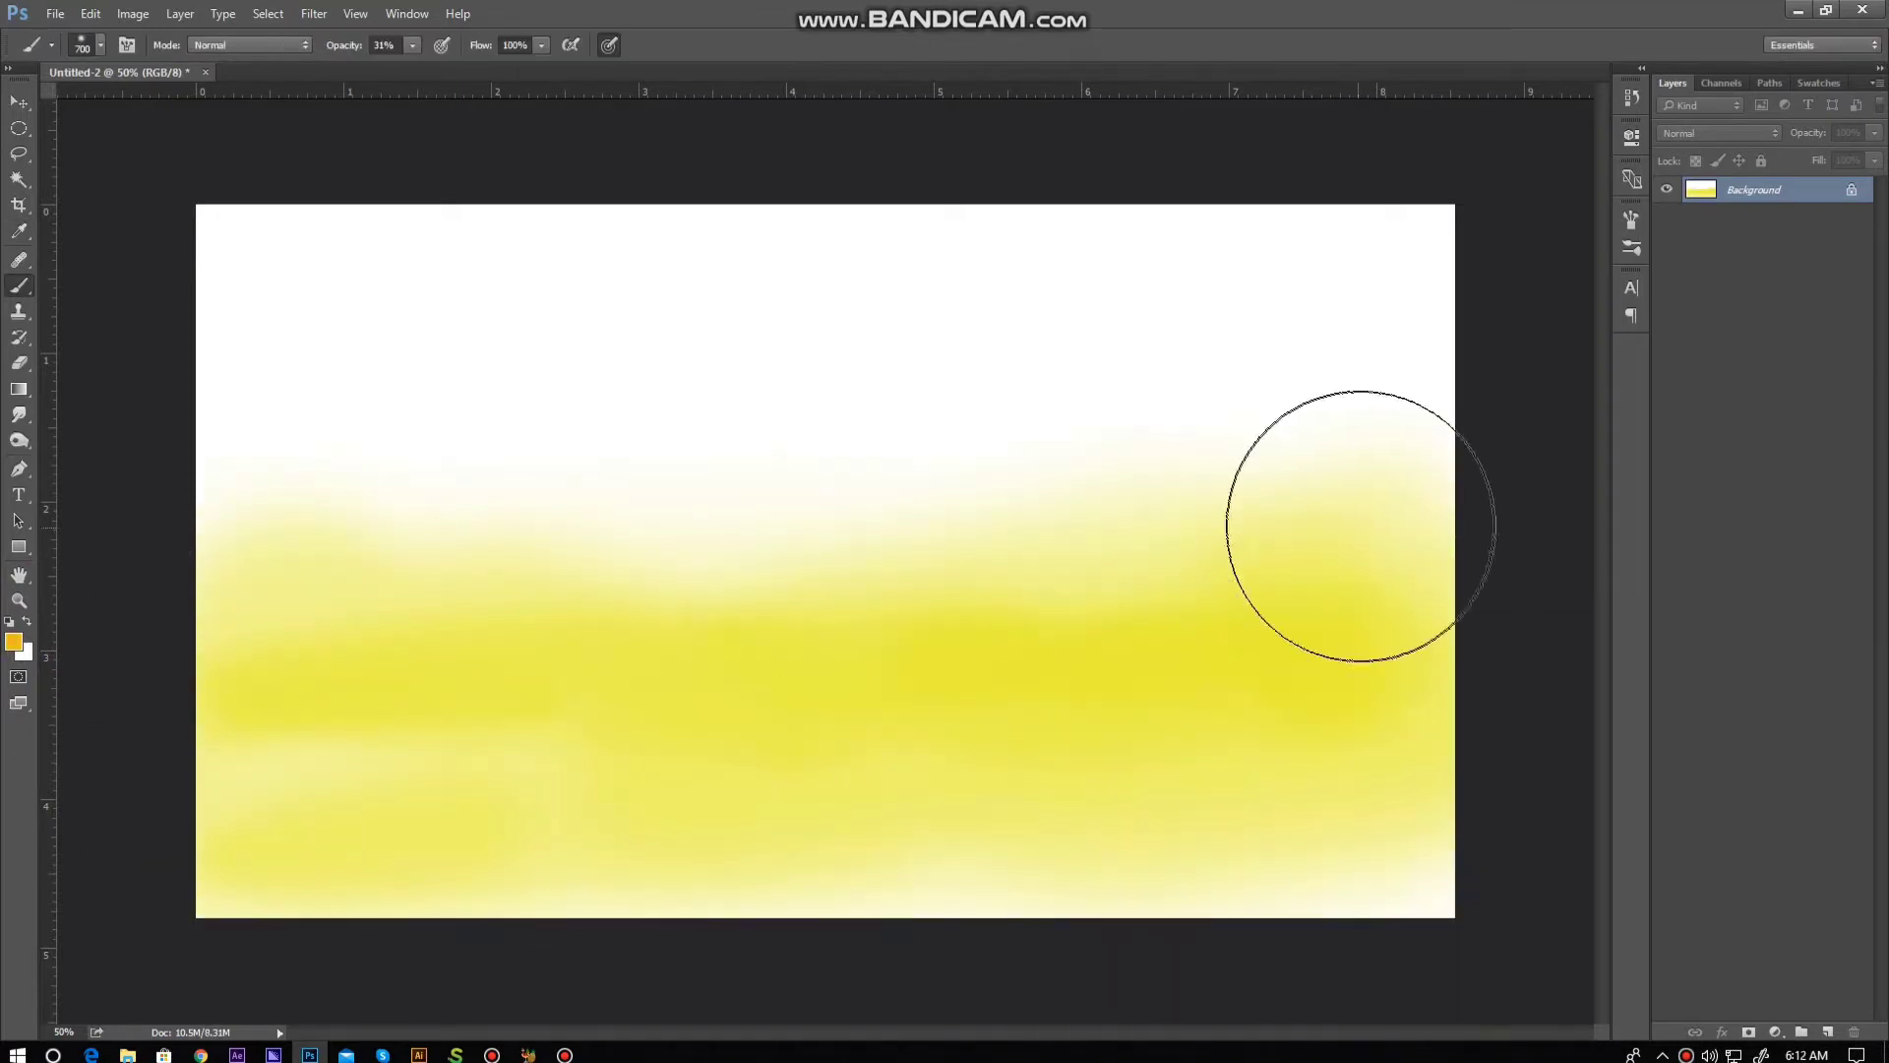
Step: Paint broad orange strokes over the yellow canvas and darken the top and right toward red
drag(1360, 526, 275, 548)
drag(1320, 477, 1439, 587)
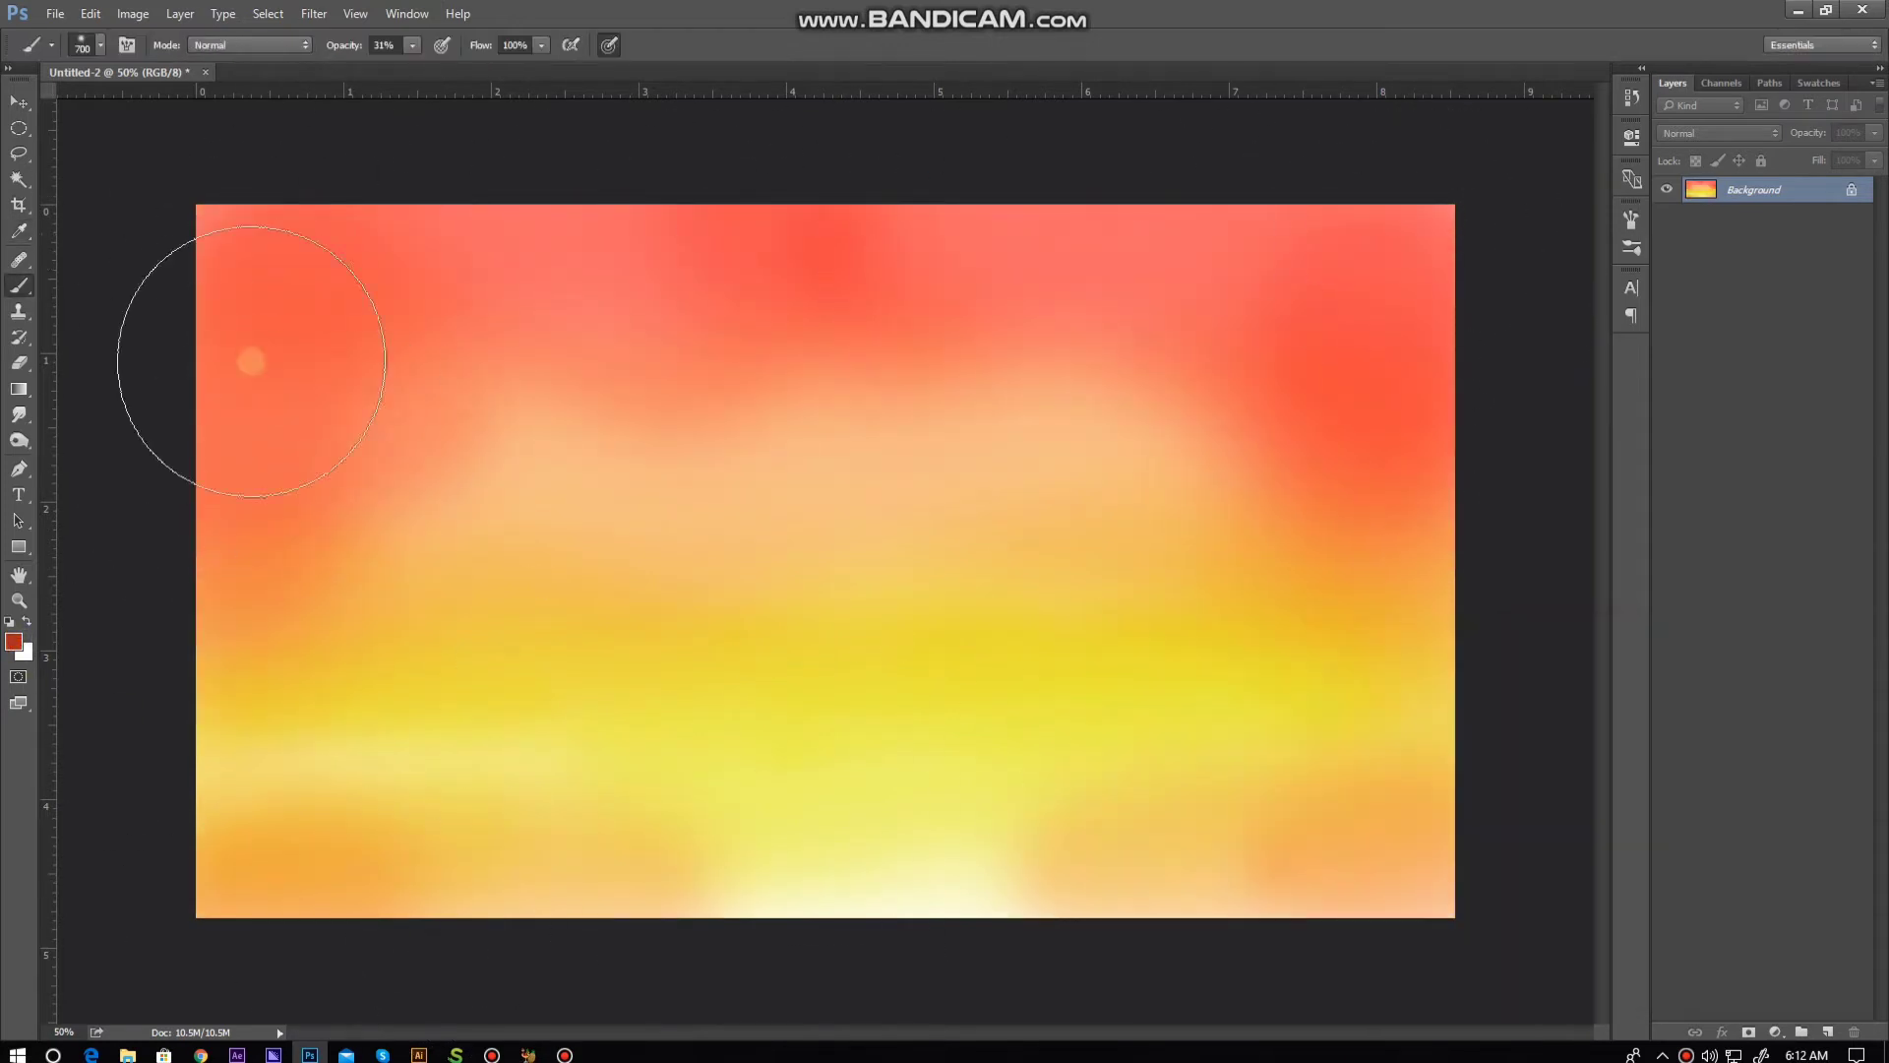
mouse_move(251, 361)
mouse_down()
mouse_move(1329, 612)
mouse_move(1423, 287)
mouse_move(886, 959)
mouse_move(1198, 838)
mouse_move(168, 970)
mouse_move(1348, 843)
mouse_up()
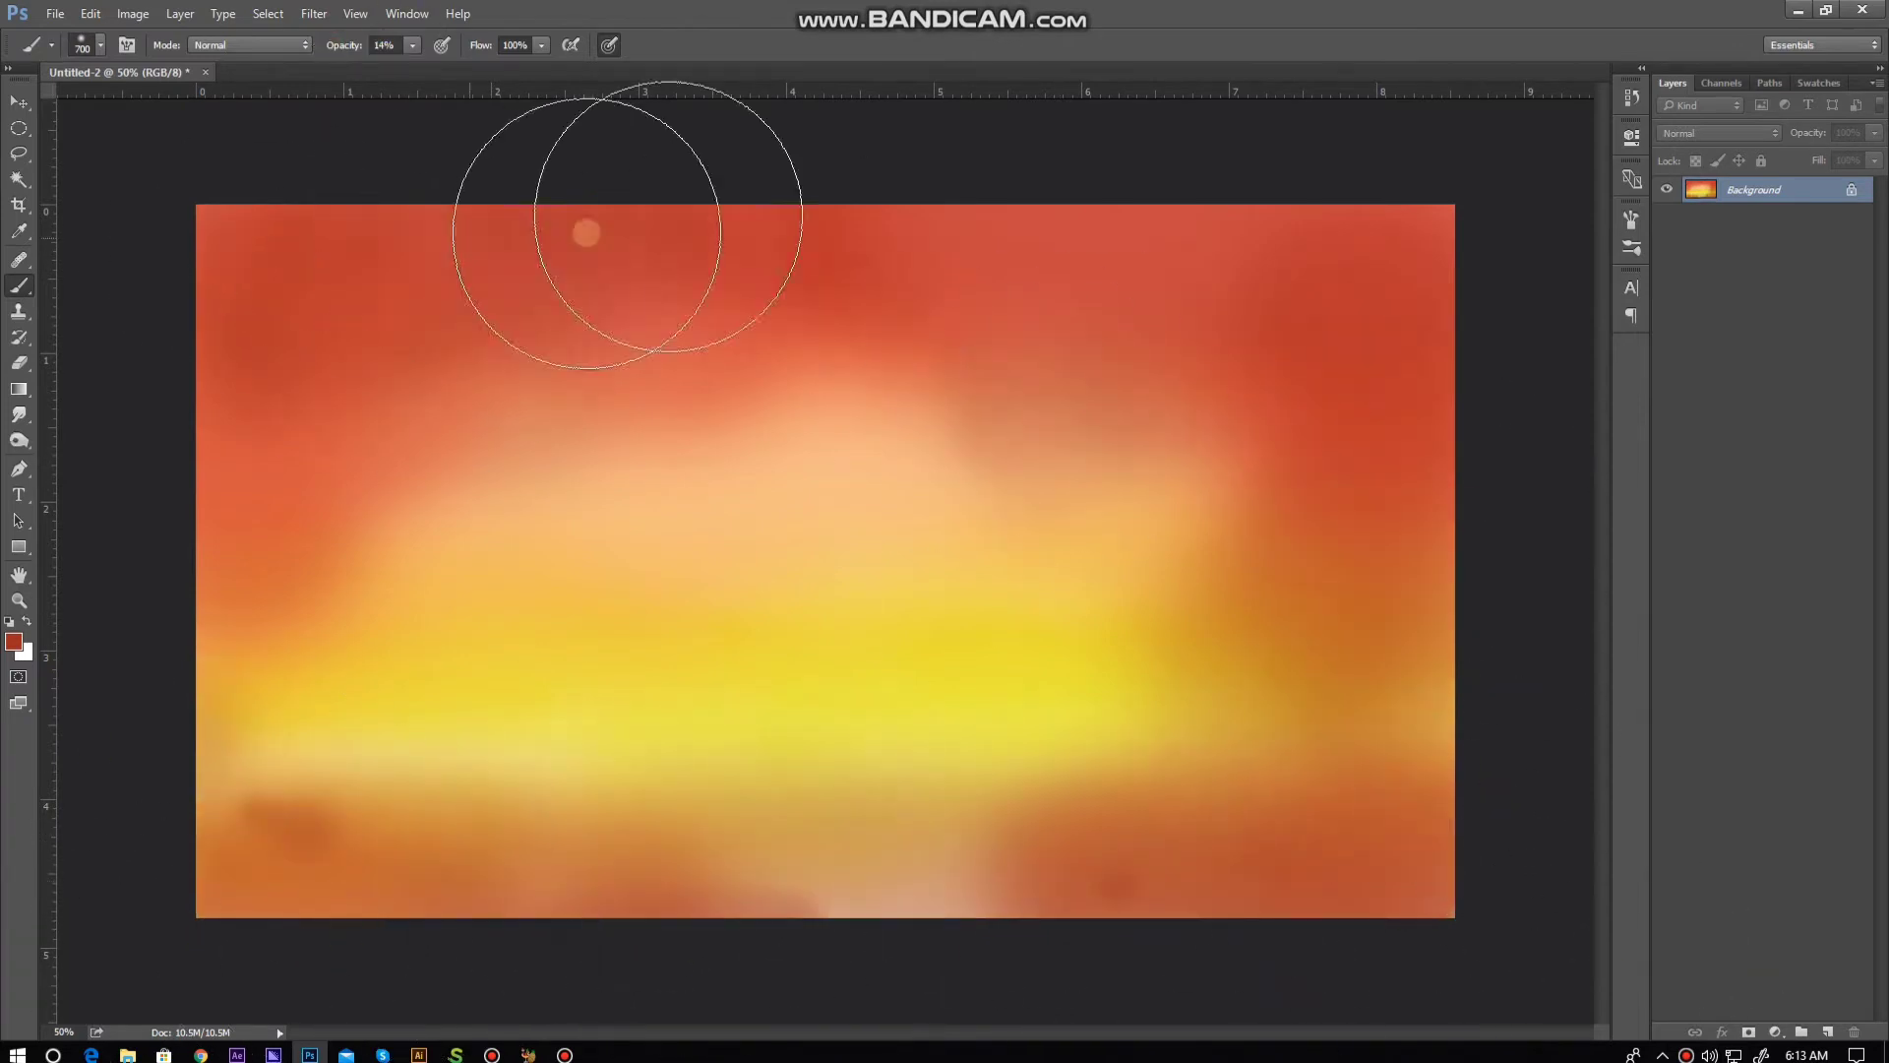
Step: Paint dark red at 90% opacity across the top and along the bottom edge
click(14, 640)
click(1574, 667)
key(9)
mouse_move(895, 485)
mouse_down()
mouse_move(1354, 263)
mouse_move(836, 919)
mouse_move(274, 894)
mouse_move(994, 839)
mouse_up()
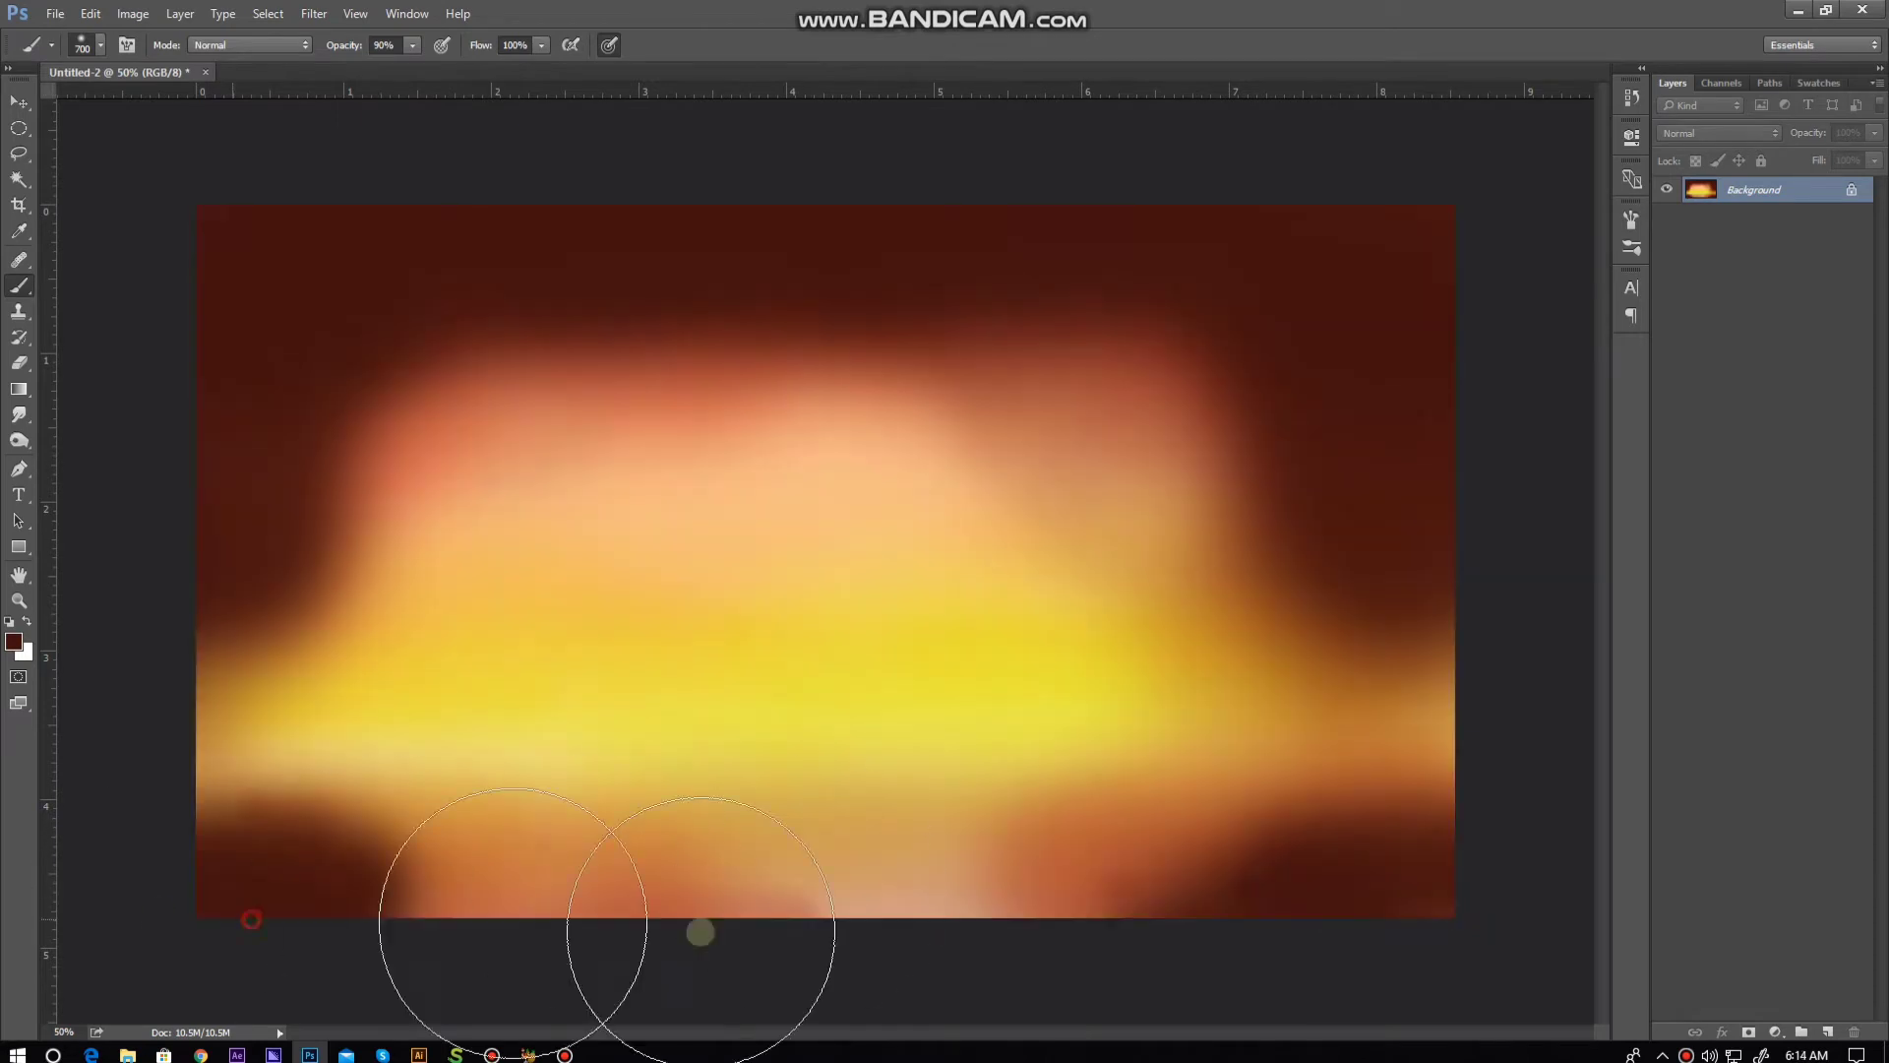
drag(699, 931, 1426, 885)
Step: Darken the top further in red at 56% opacity and add small dark cloud strokes at brush size 200
key(5)
key(6)
click(14, 640)
click(1573, 667)
drag(1223, 358, 205, 317)
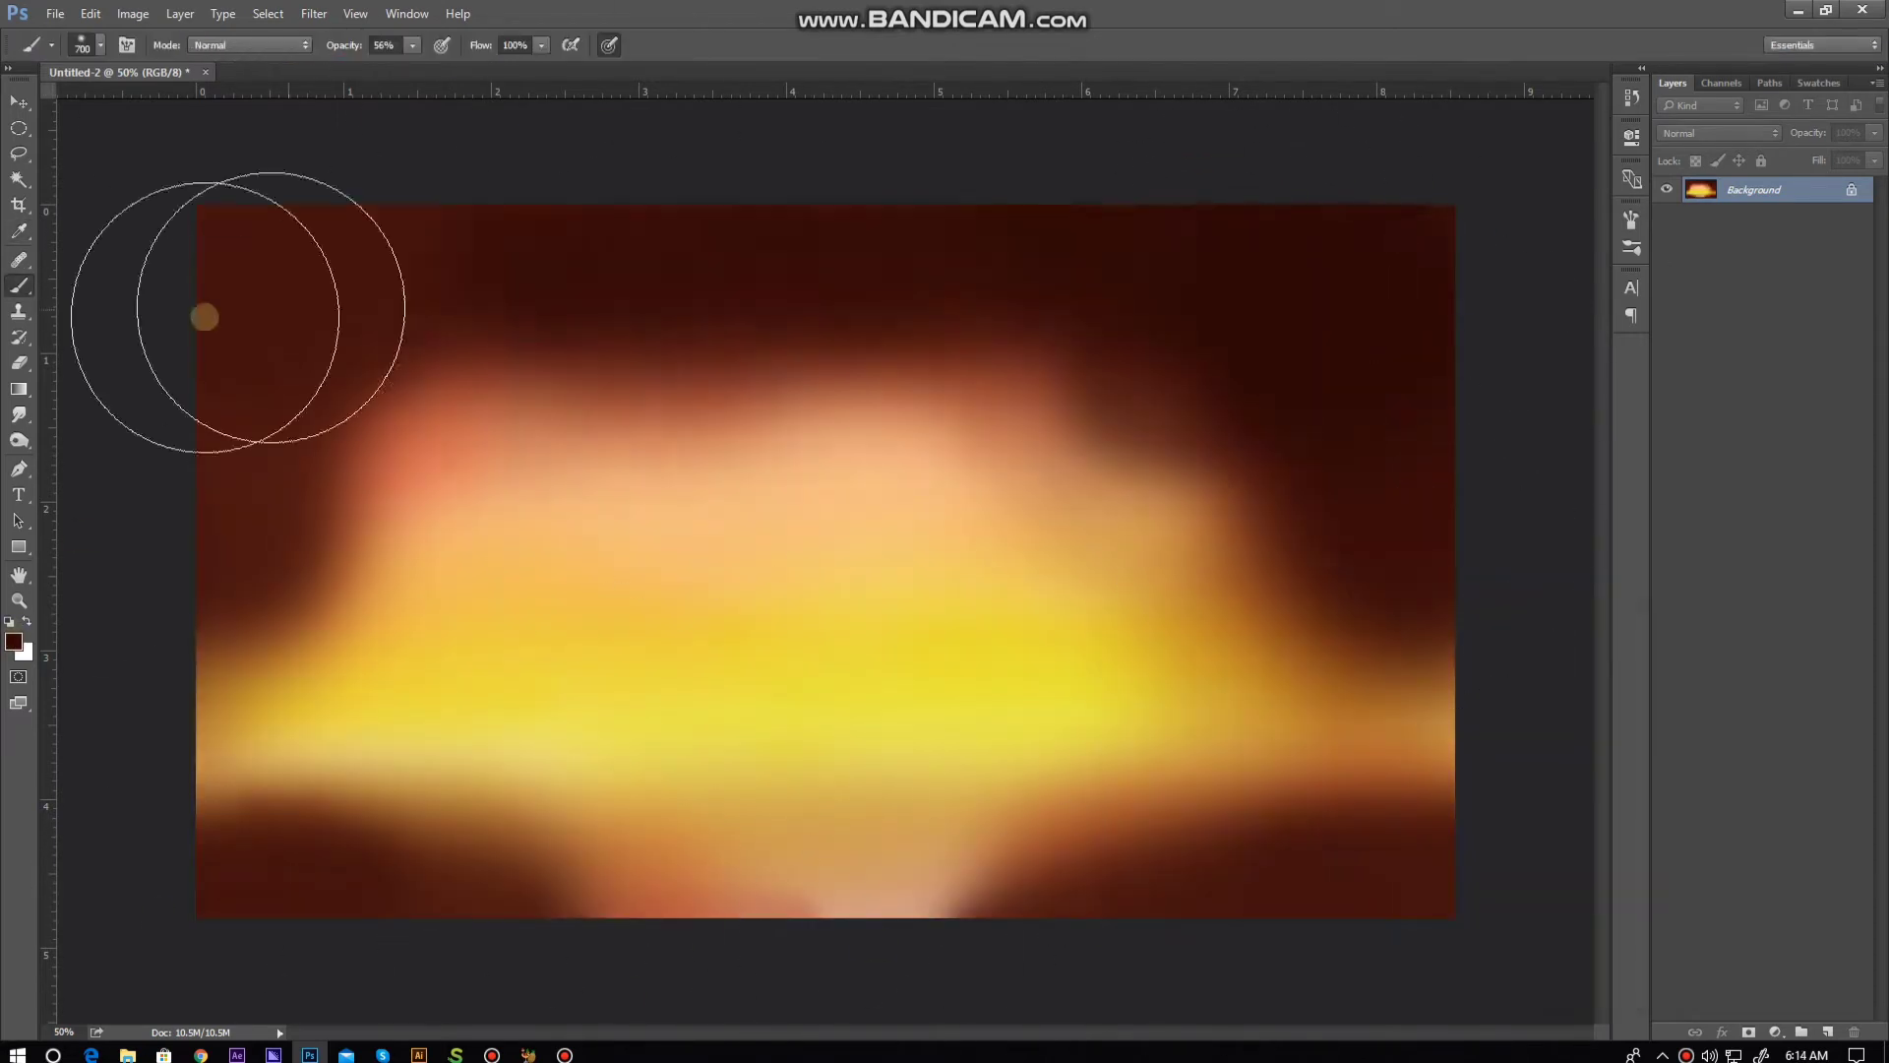
key(bracketleft)
key(bracketleft)
key(bracketleft)
mouse_move(1023, 411)
mouse_down()
mouse_move(1110, 401)
mouse_move(1279, 521)
mouse_up()
drag(418, 480, 325, 501)
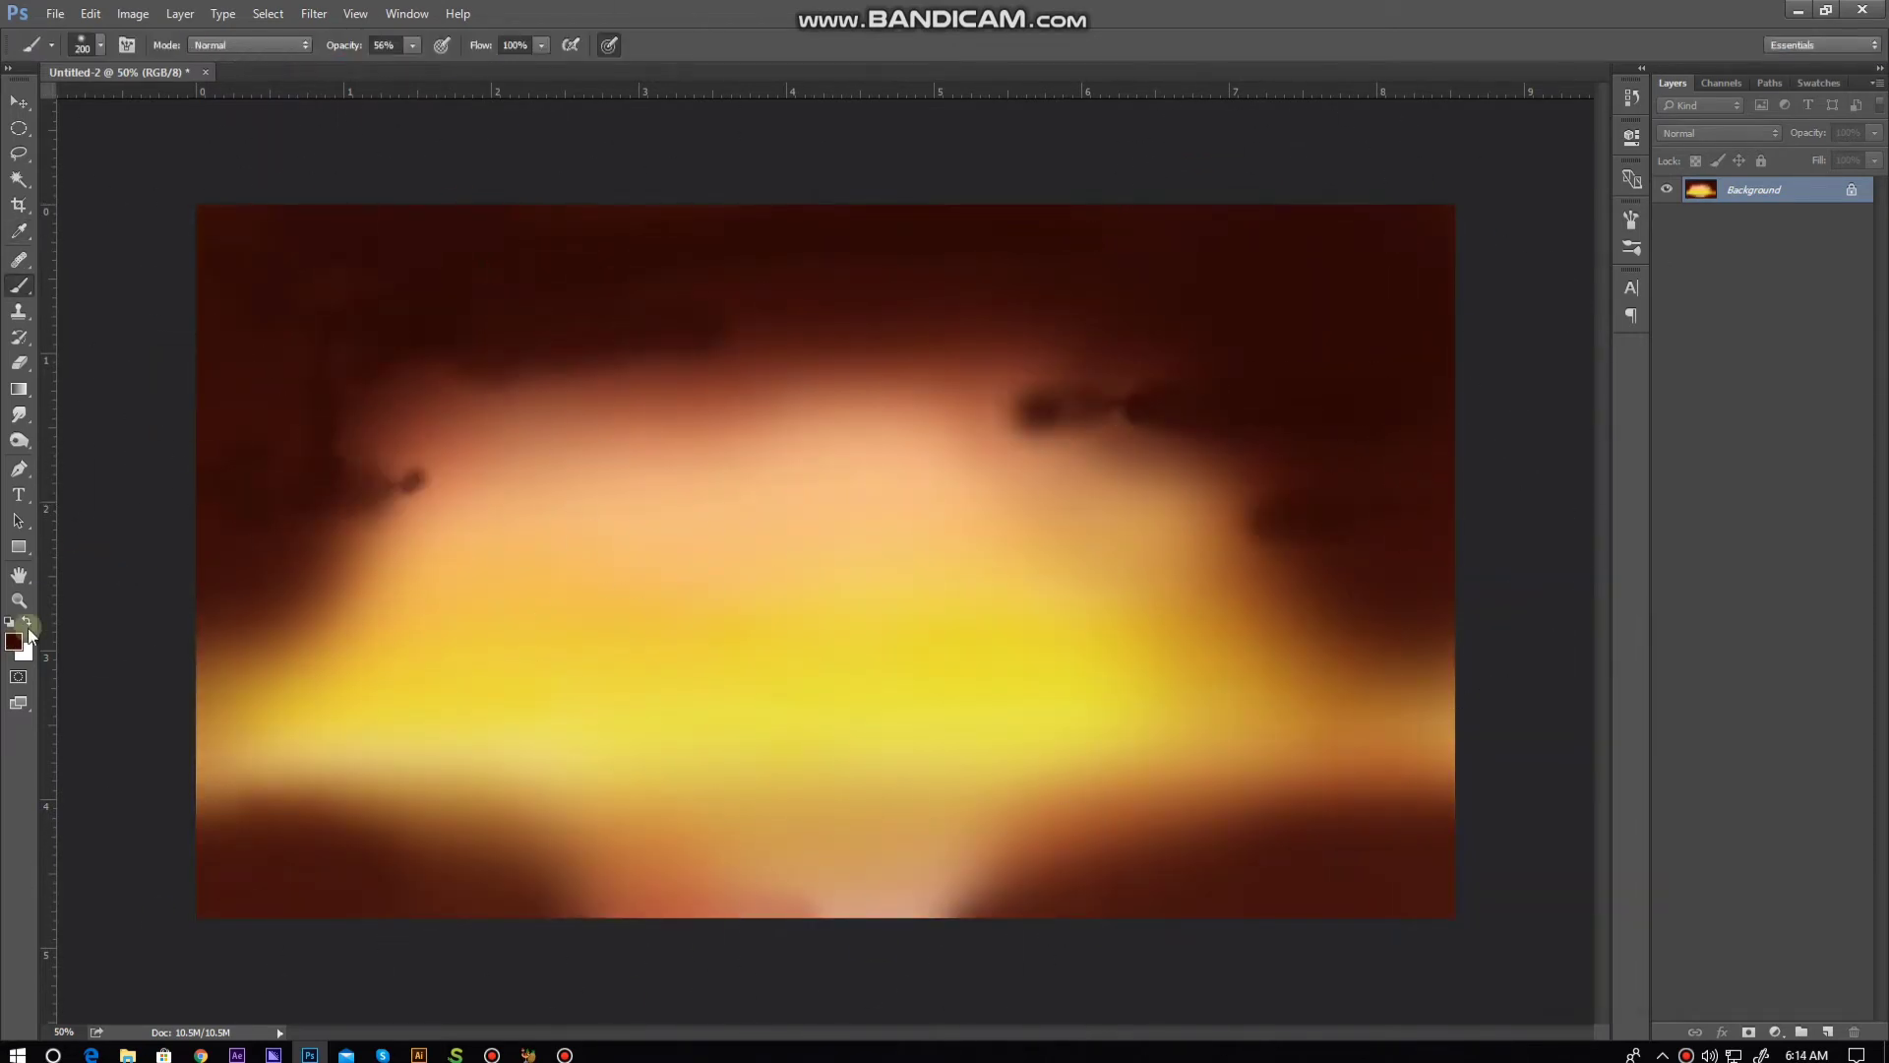
Step: Wash yellow at 11% opacity with a 700 brush, then streak thin orange along the bottom at size 60
click(13, 640)
click(1573, 667)
key(1)
key(1)
key(bracketright)
key(bracketright)
key(bracketright)
mouse_move(1013, 443)
mouse_down()
mouse_move(634, 542)
mouse_move(906, 801)
mouse_move(1279, 876)
mouse_up()
key(bracketleft)
key(bracketleft)
key(bracketleft)
mouse_move(531, 846)
mouse_down()
mouse_move(223, 860)
mouse_move(582, 856)
mouse_move(206, 880)
mouse_up()
drag(1092, 890, 1275, 886)
Step: Brighten the central glow with pale yellow, trying pale cloud streaks that are then undone
click(14, 640)
click(1197, 810)
click(1573, 667)
mouse_move(941, 890)
mouse_down()
mouse_move(1049, 889)
mouse_move(220, 893)
mouse_move(1400, 840)
mouse_move(610, 800)
mouse_up()
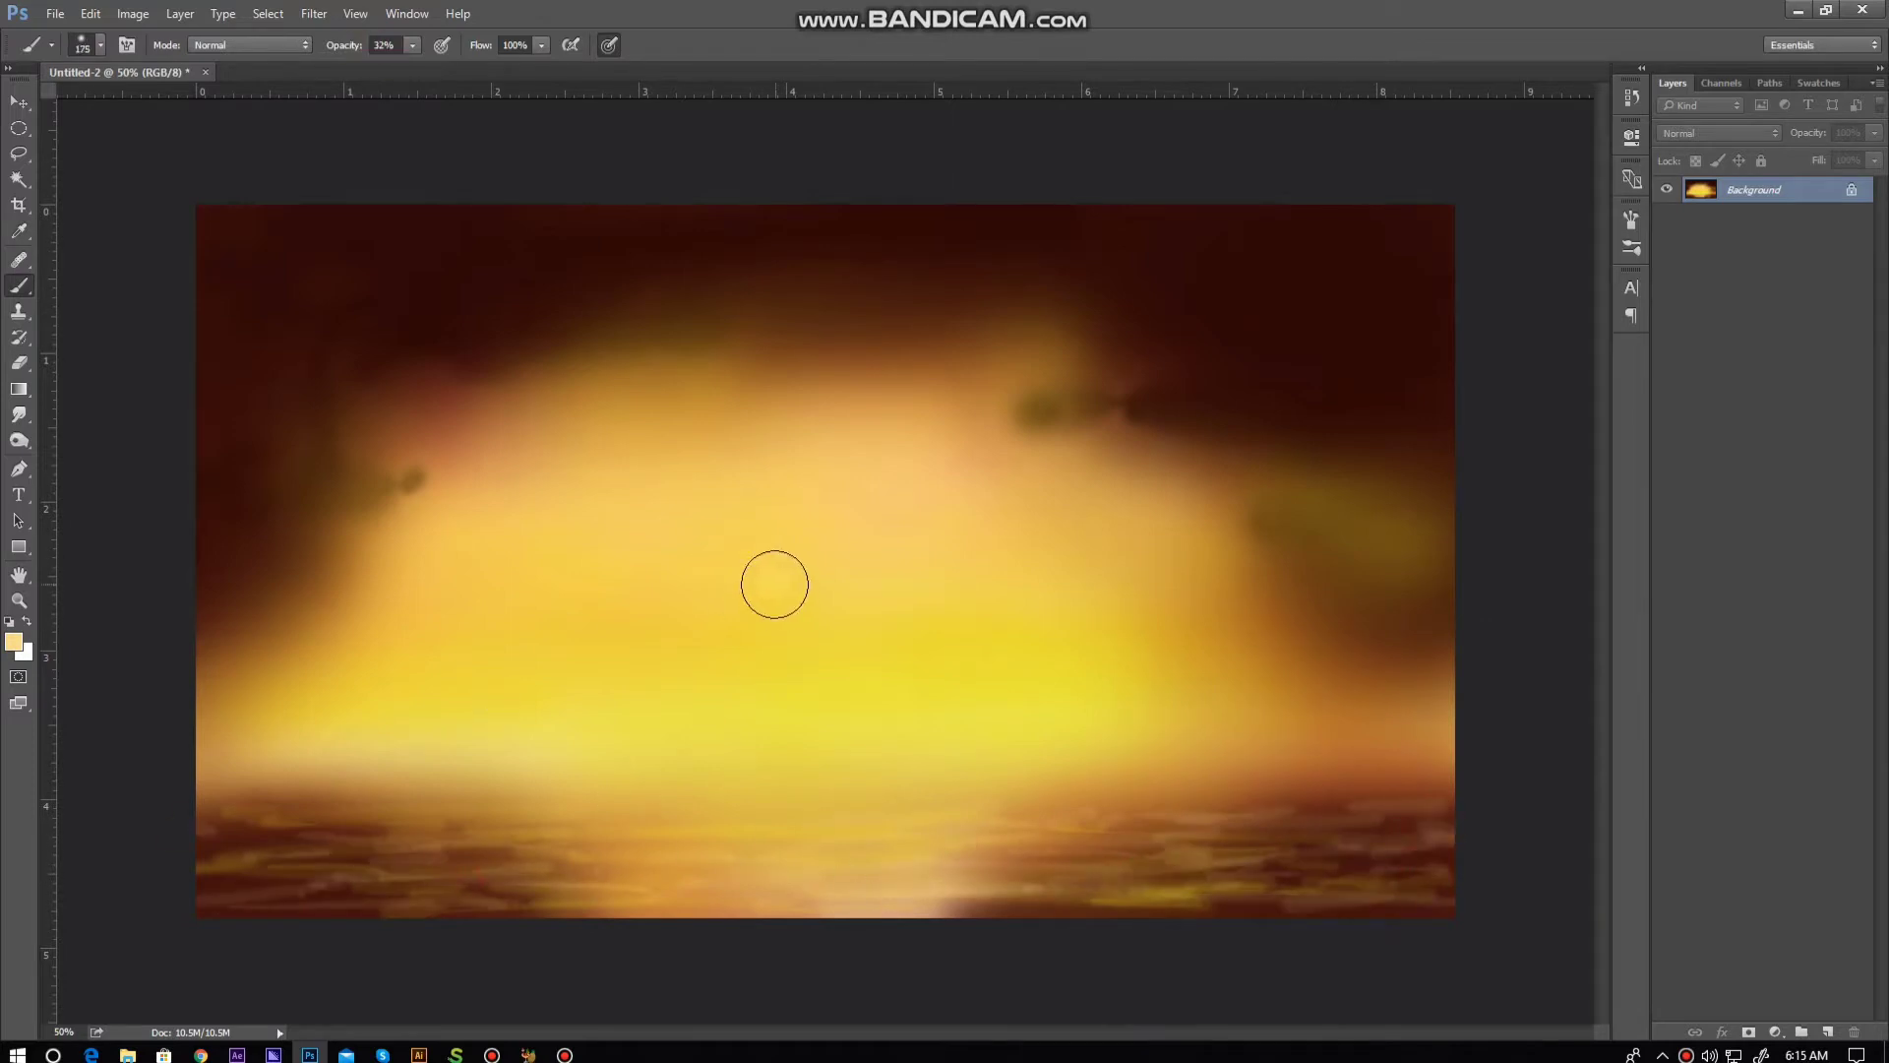
mouse_move(774, 585)
mouse_down()
mouse_move(805, 426)
mouse_move(954, 496)
mouse_up()
key(bracketleft)
key(bracketleft)
key(bracketleft)
drag(1164, 388, 1368, 377)
drag(1368, 377, 1097, 411)
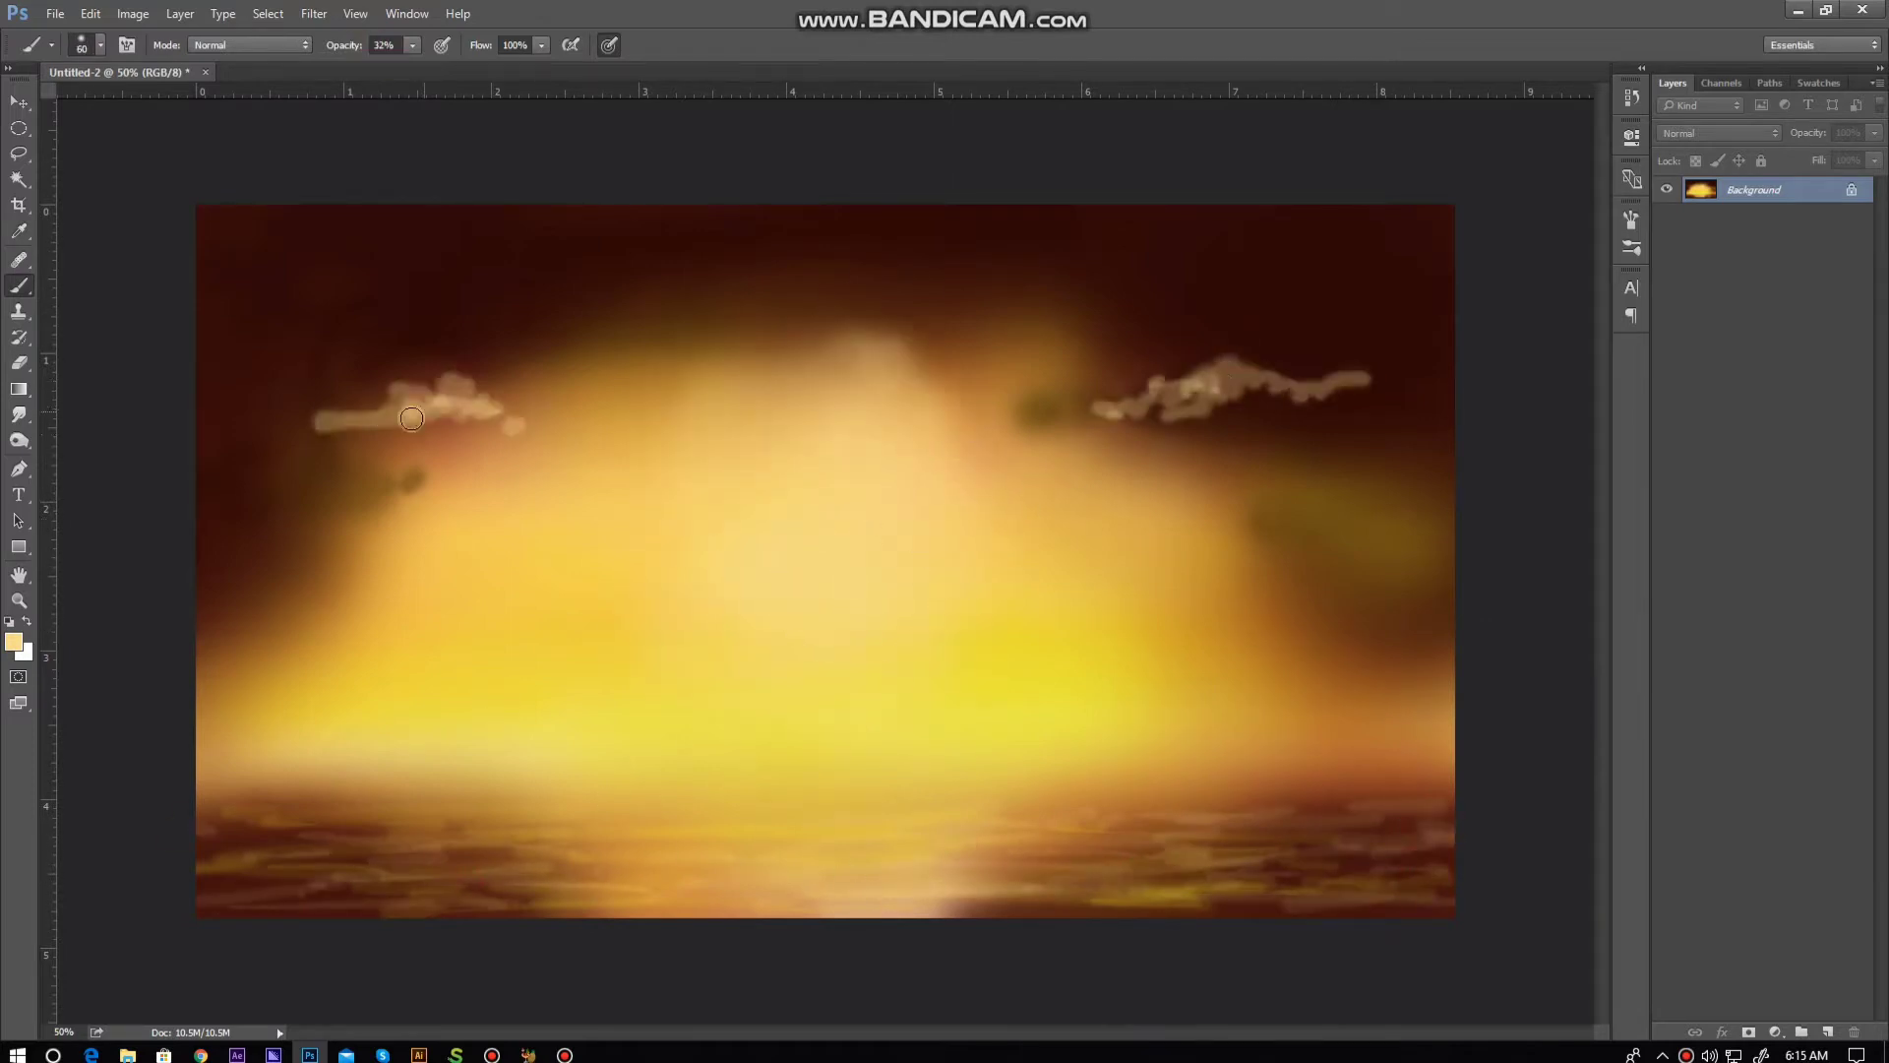
key(ctrl+alt+z)
key(ctrl+alt+z)
key(ctrl+alt+z)
Step: Brighten the upper-centre and upper-left glow
click(14, 640)
click(1573, 667)
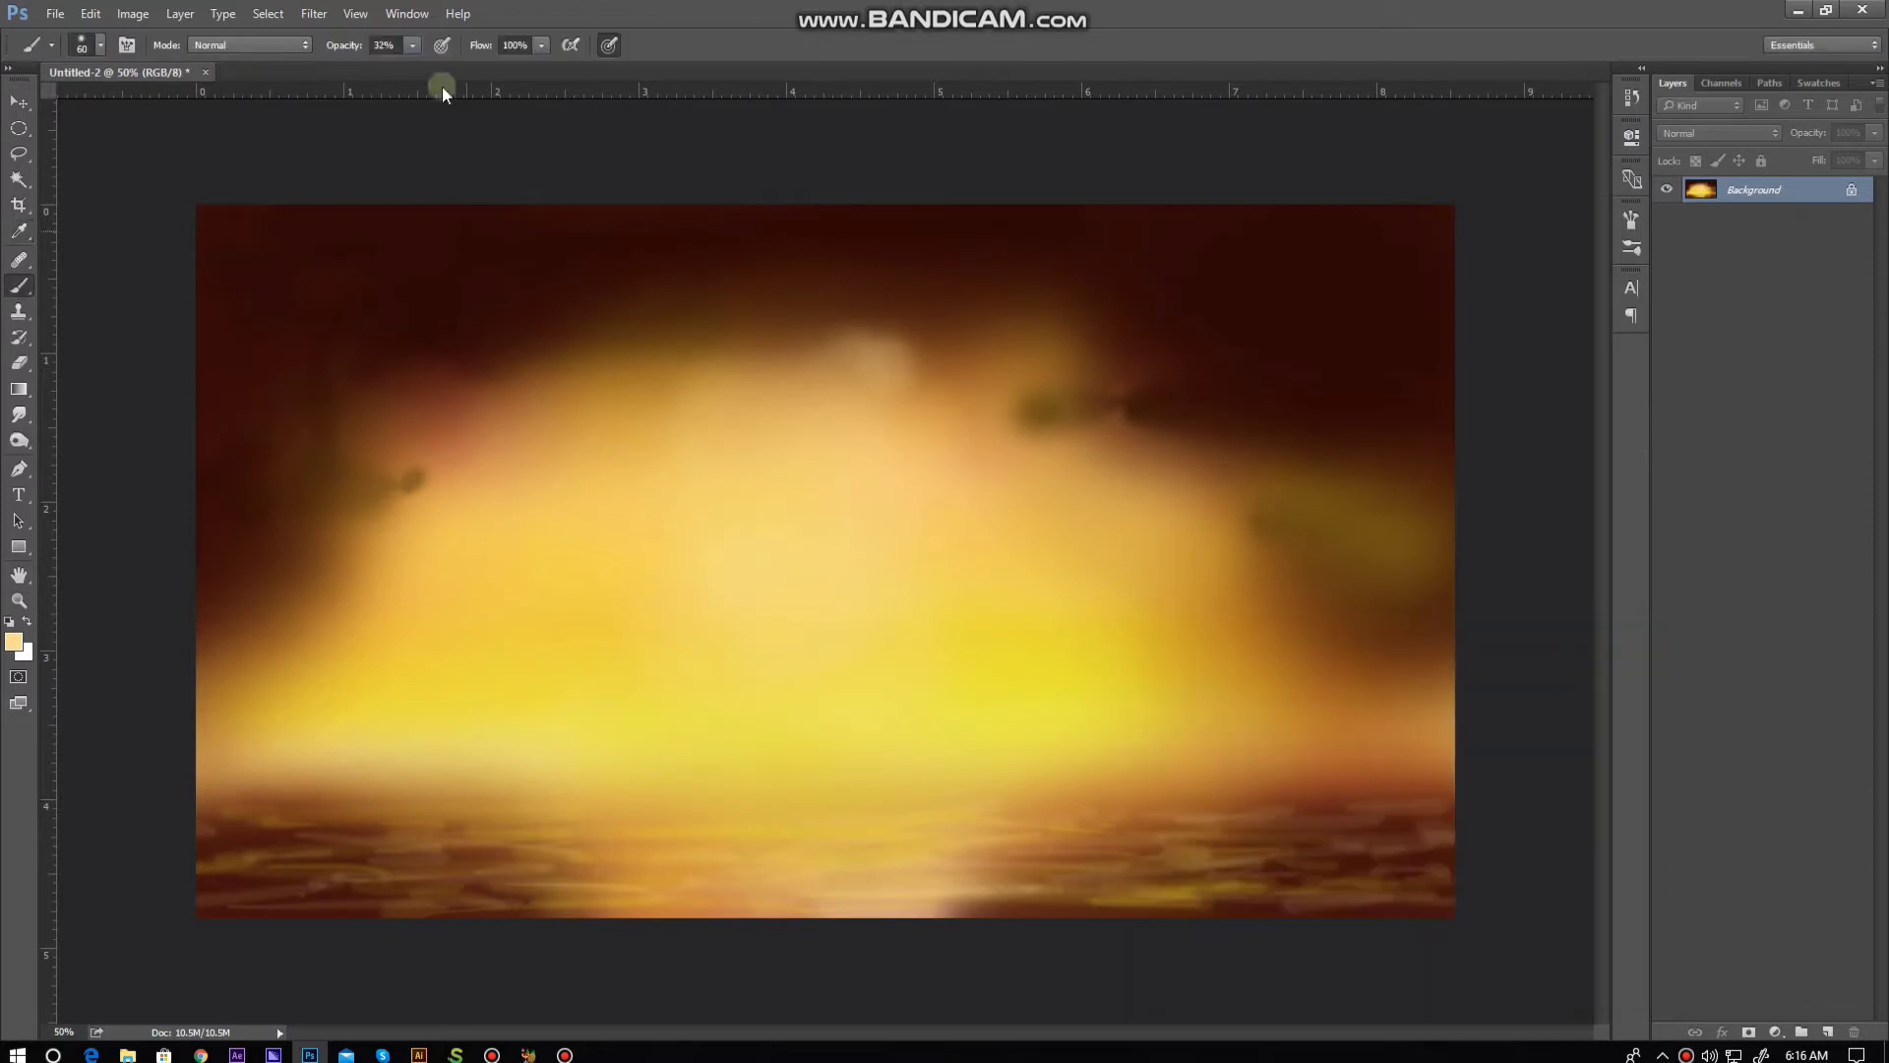
drag(695, 599, 793, 506)
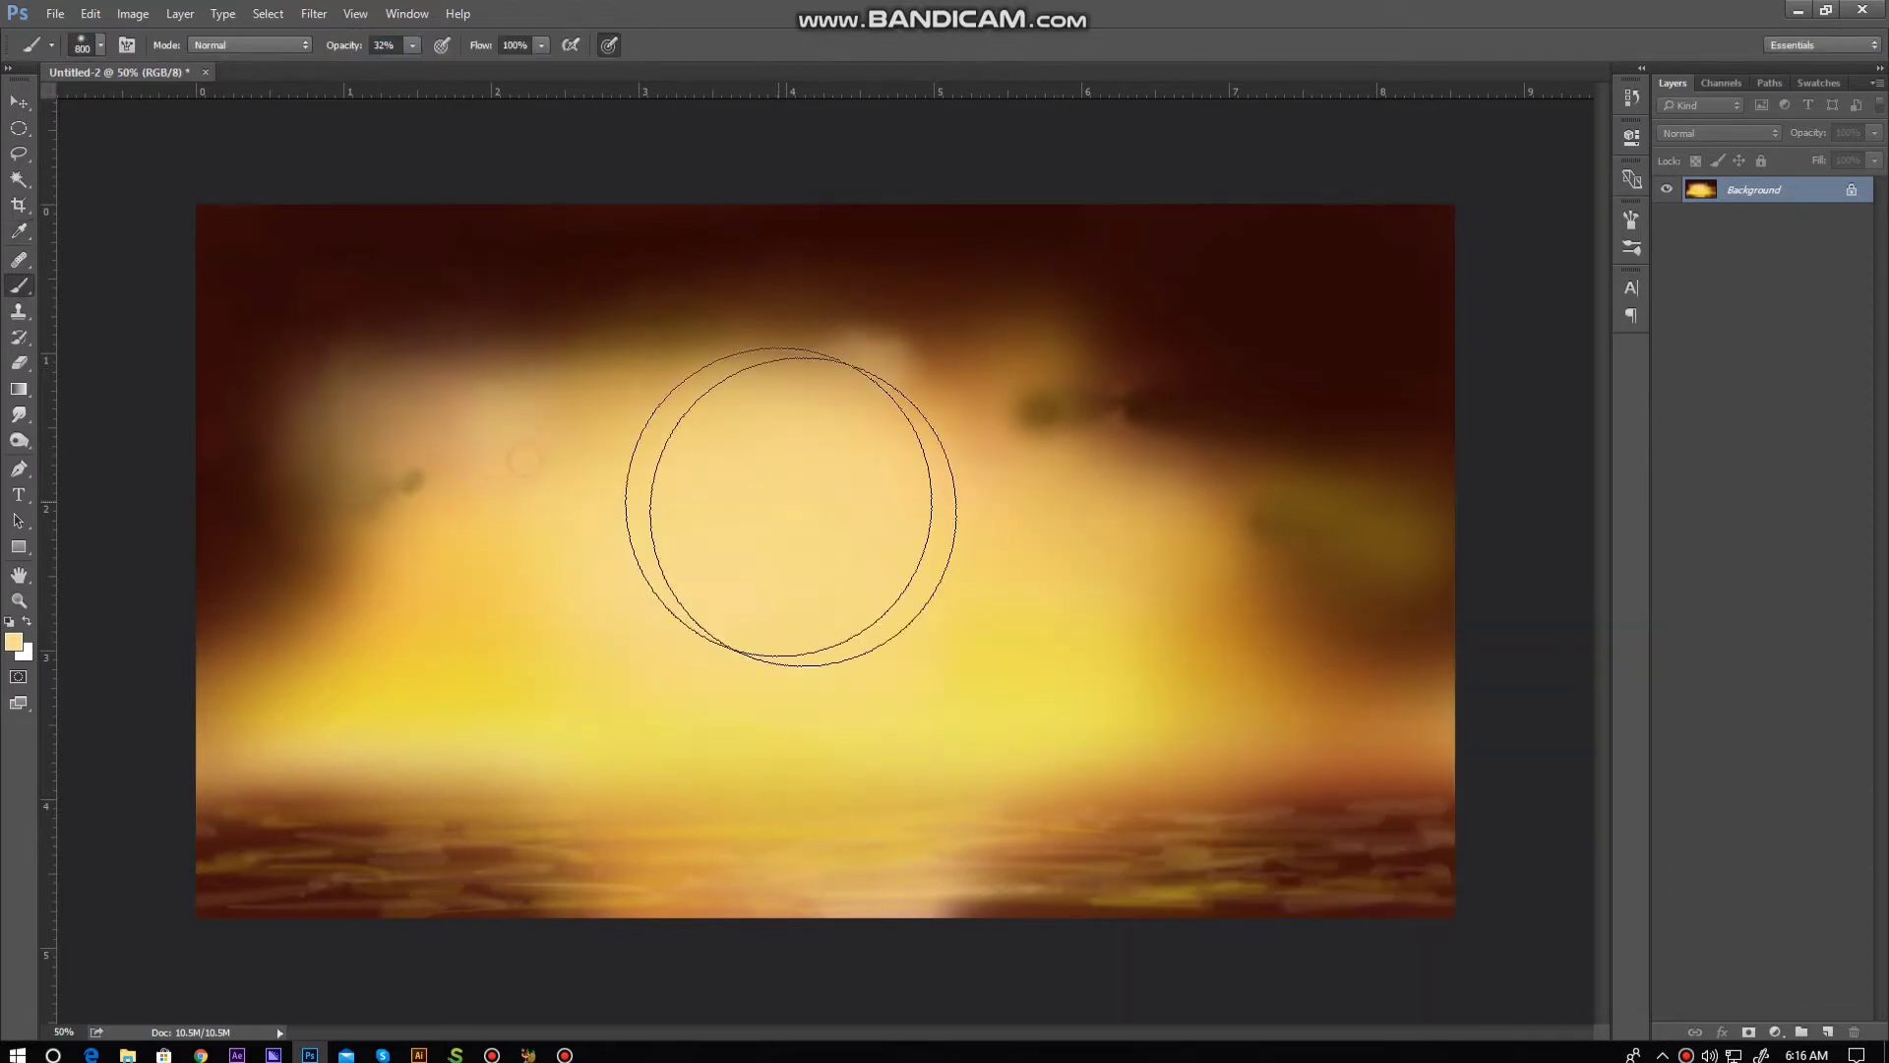
mouse_move(919, 646)
mouse_down()
mouse_move(847, 493)
mouse_move(429, 433)
mouse_up()
Step: Paint a brighter yellow-green glow across the centre and left
click(14, 640)
click(1576, 668)
mouse_move(984, 443)
mouse_down()
mouse_move(738, 328)
mouse_move(919, 514)
mouse_up()
click(13, 640)
click(1165, 740)
click(1576, 668)
mouse_move(315, 590)
mouse_down()
mouse_move(1001, 603)
mouse_move(725, 409)
mouse_move(790, 748)
mouse_up()
Step: Streak yellow highlights across the water with a size 45 brush
key([)
key([)
key([)
drag(590, 837, 1082, 846)
drag(974, 866, 1397, 827)
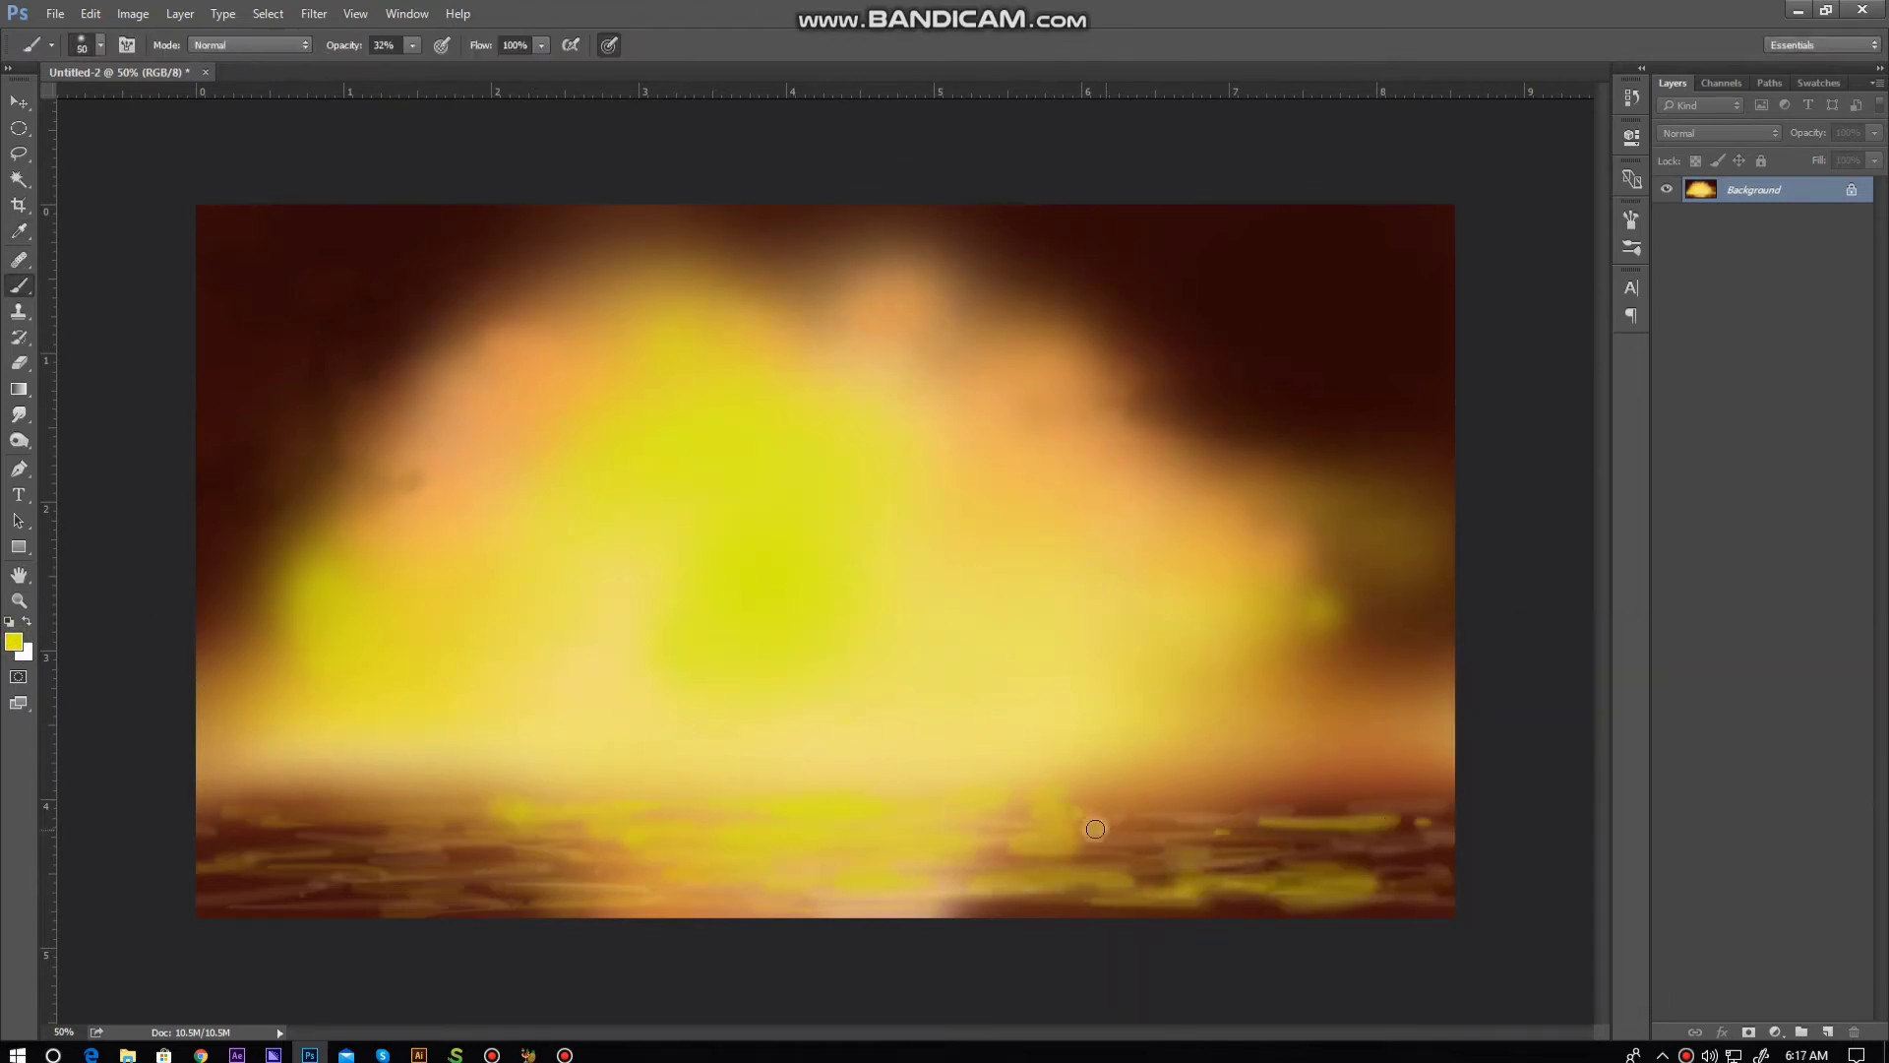
drag(197, 836, 492, 866)
drag(206, 885, 591, 846)
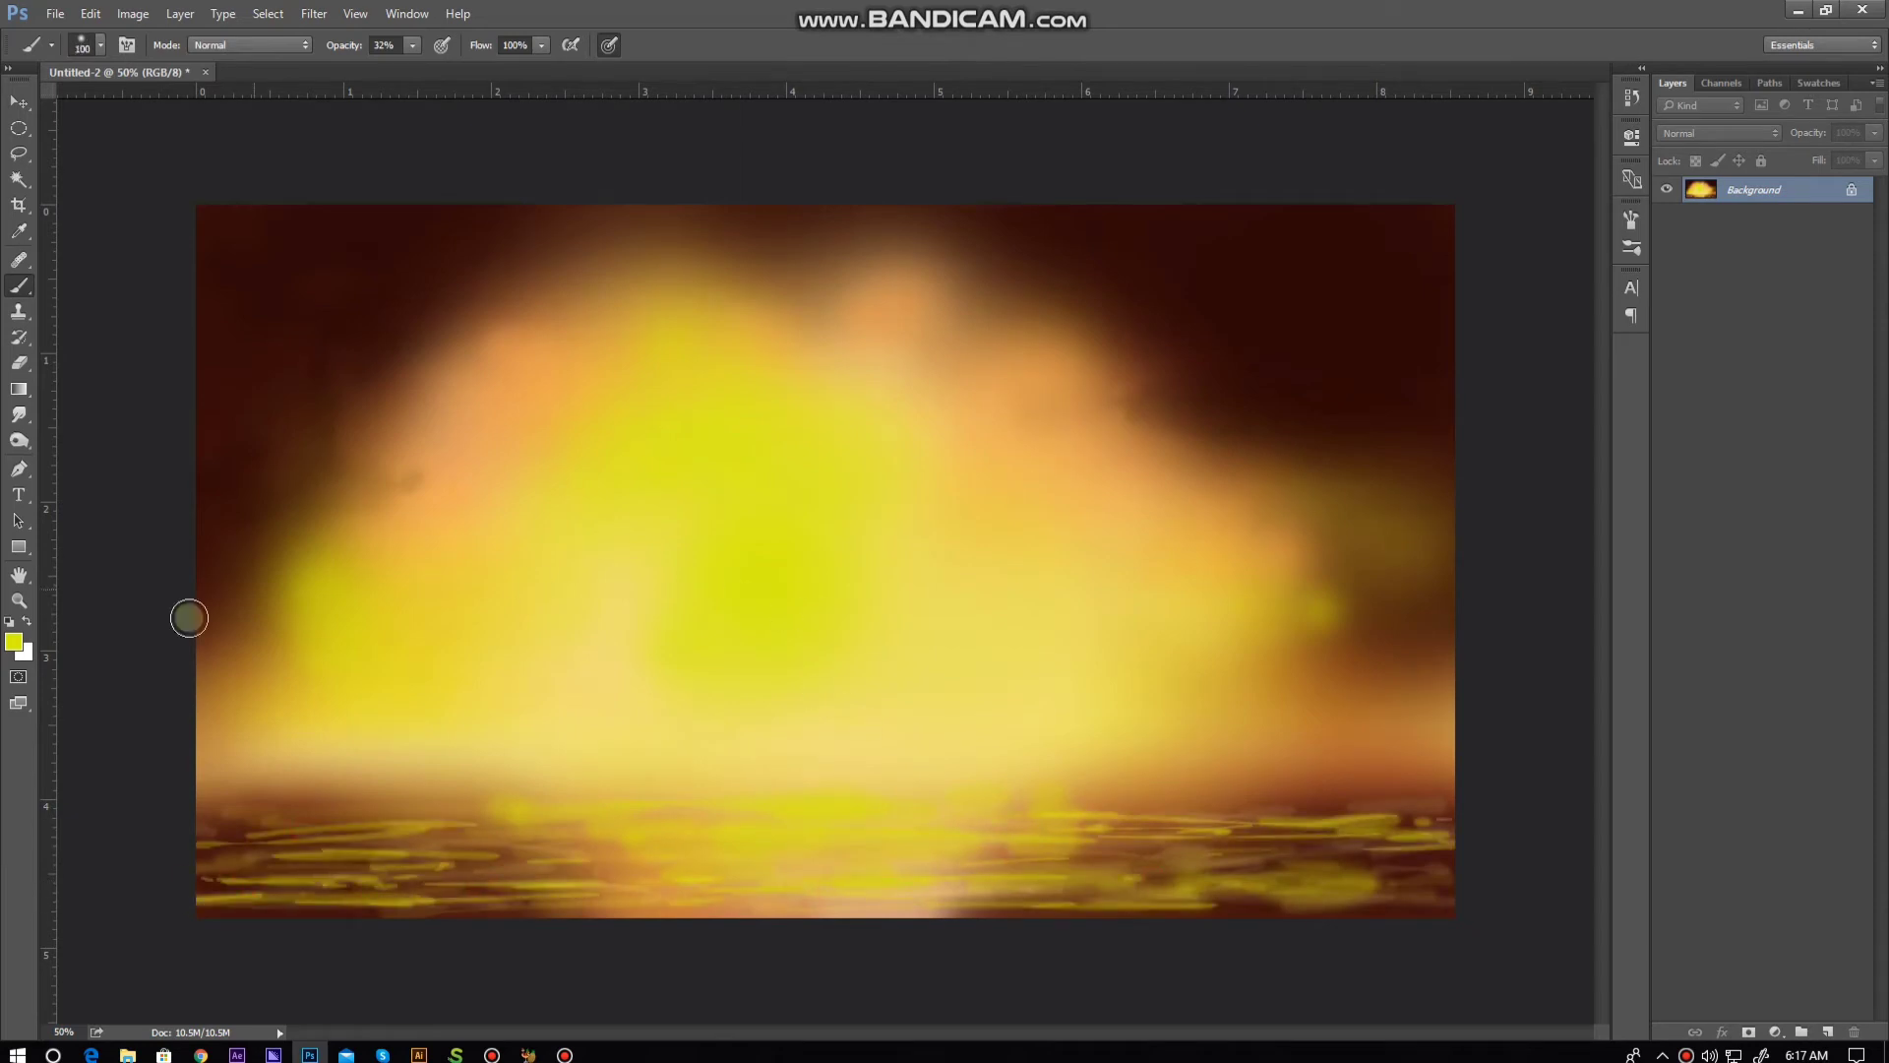
Step: Darken the left and top sky in dark brown at size 400, 11% opacity, then add white wisps
click(14, 640)
click(1223, 688)
click(1576, 668)
key(])
key(])
key(])
key(])
key(])
key(])
key(1)
key(1)
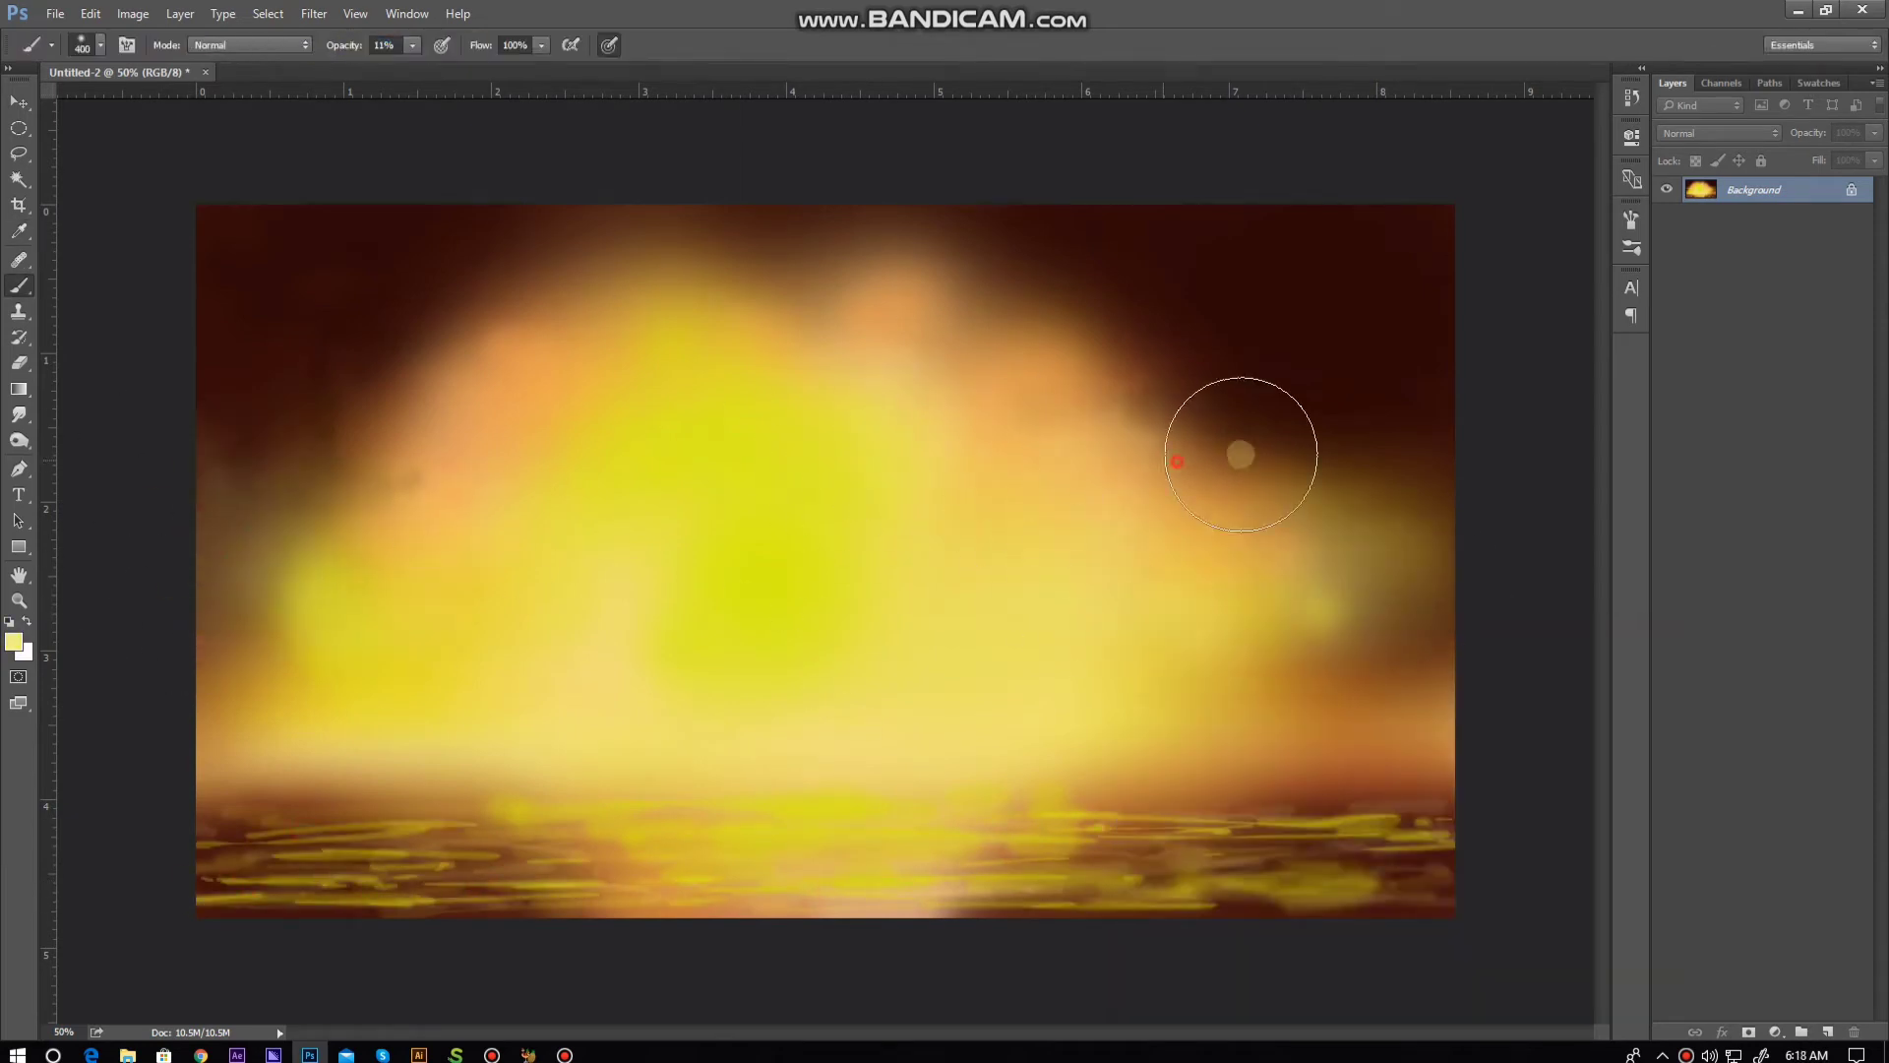
click(14, 640)
click(1576, 668)
mouse_move(295, 518)
mouse_down()
mouse_move(211, 519)
mouse_move(719, 237)
mouse_move(1493, 527)
mouse_move(1404, 502)
mouse_move(1188, 379)
mouse_move(641, 387)
mouse_move(607, 662)
mouse_move(1375, 885)
mouse_move(245, 911)
mouse_move(1311, 873)
mouse_up()
click(27, 621)
mouse_move(709, 304)
mouse_down()
mouse_move(593, 418)
mouse_move(730, 822)
mouse_move(540, 443)
mouse_up()
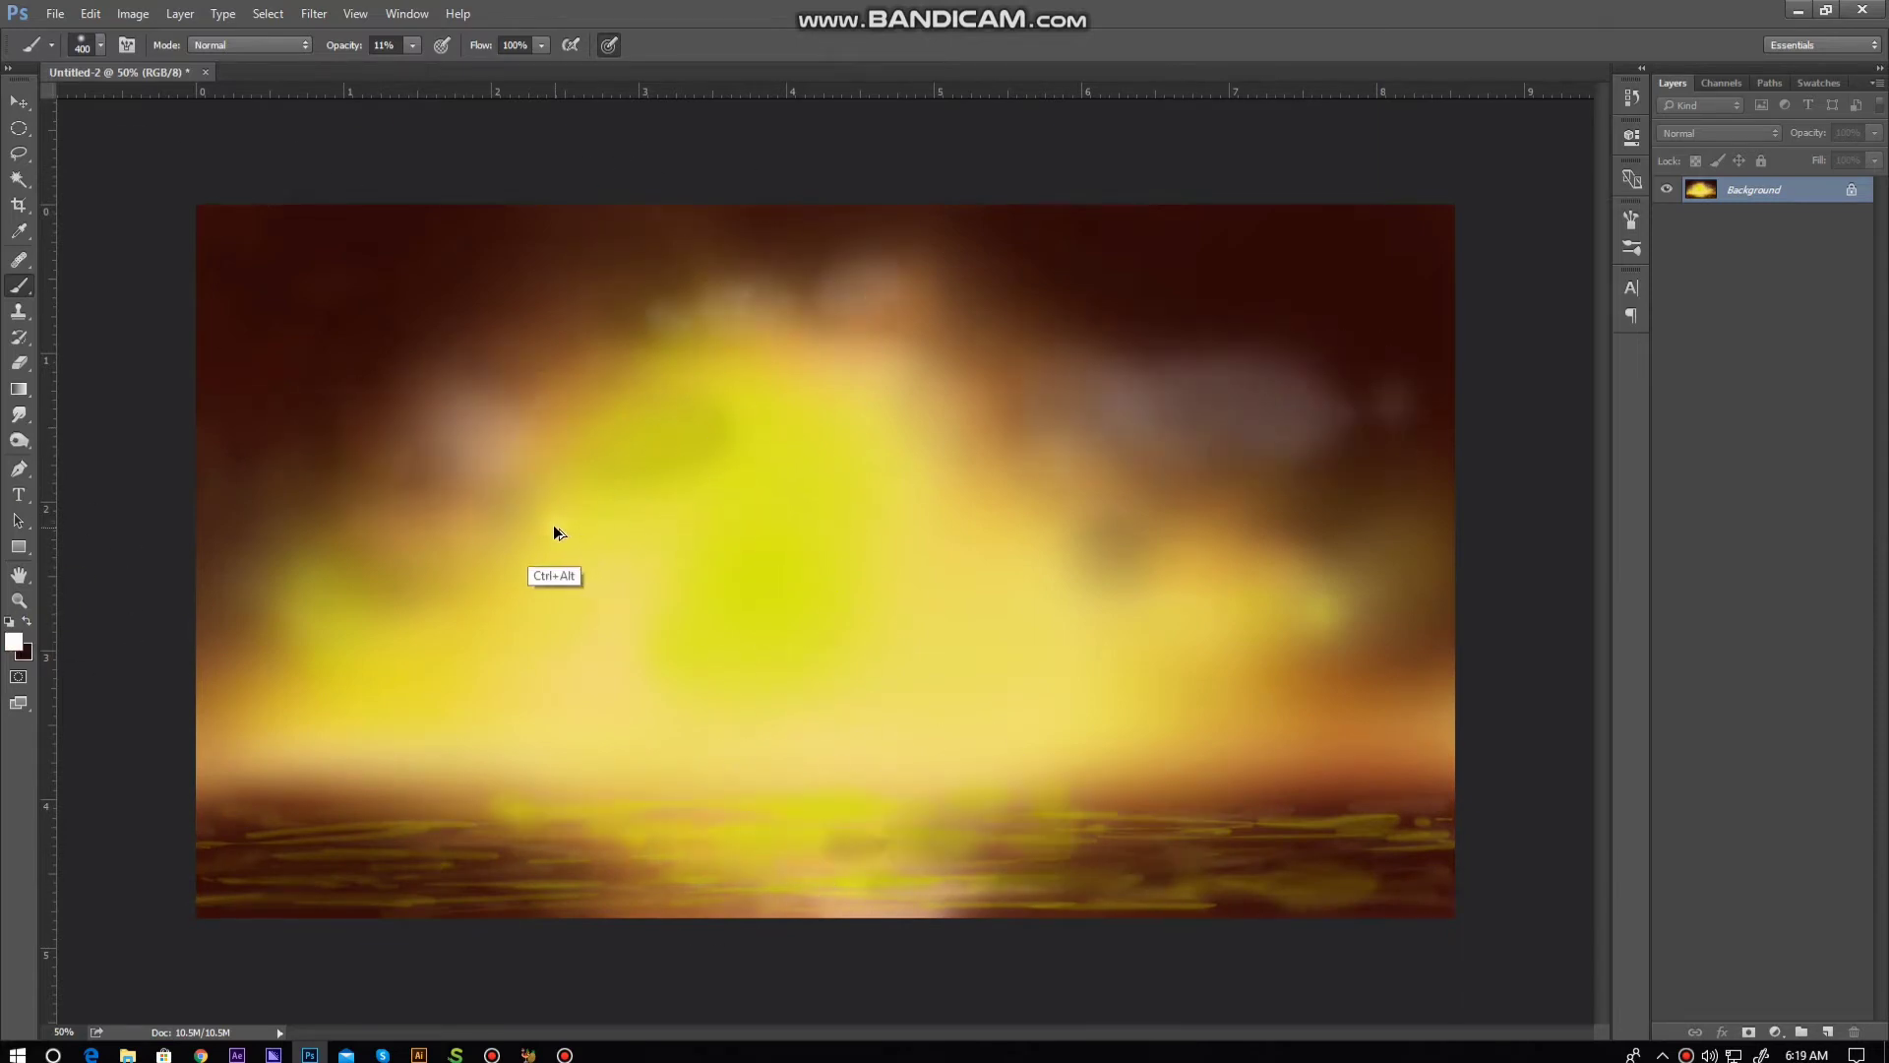
Step: Paint dark brown clouds at 40% opacity in the left and right sky
click(13, 642)
click(1574, 667)
key(4)
drag(253, 490, 678, 433)
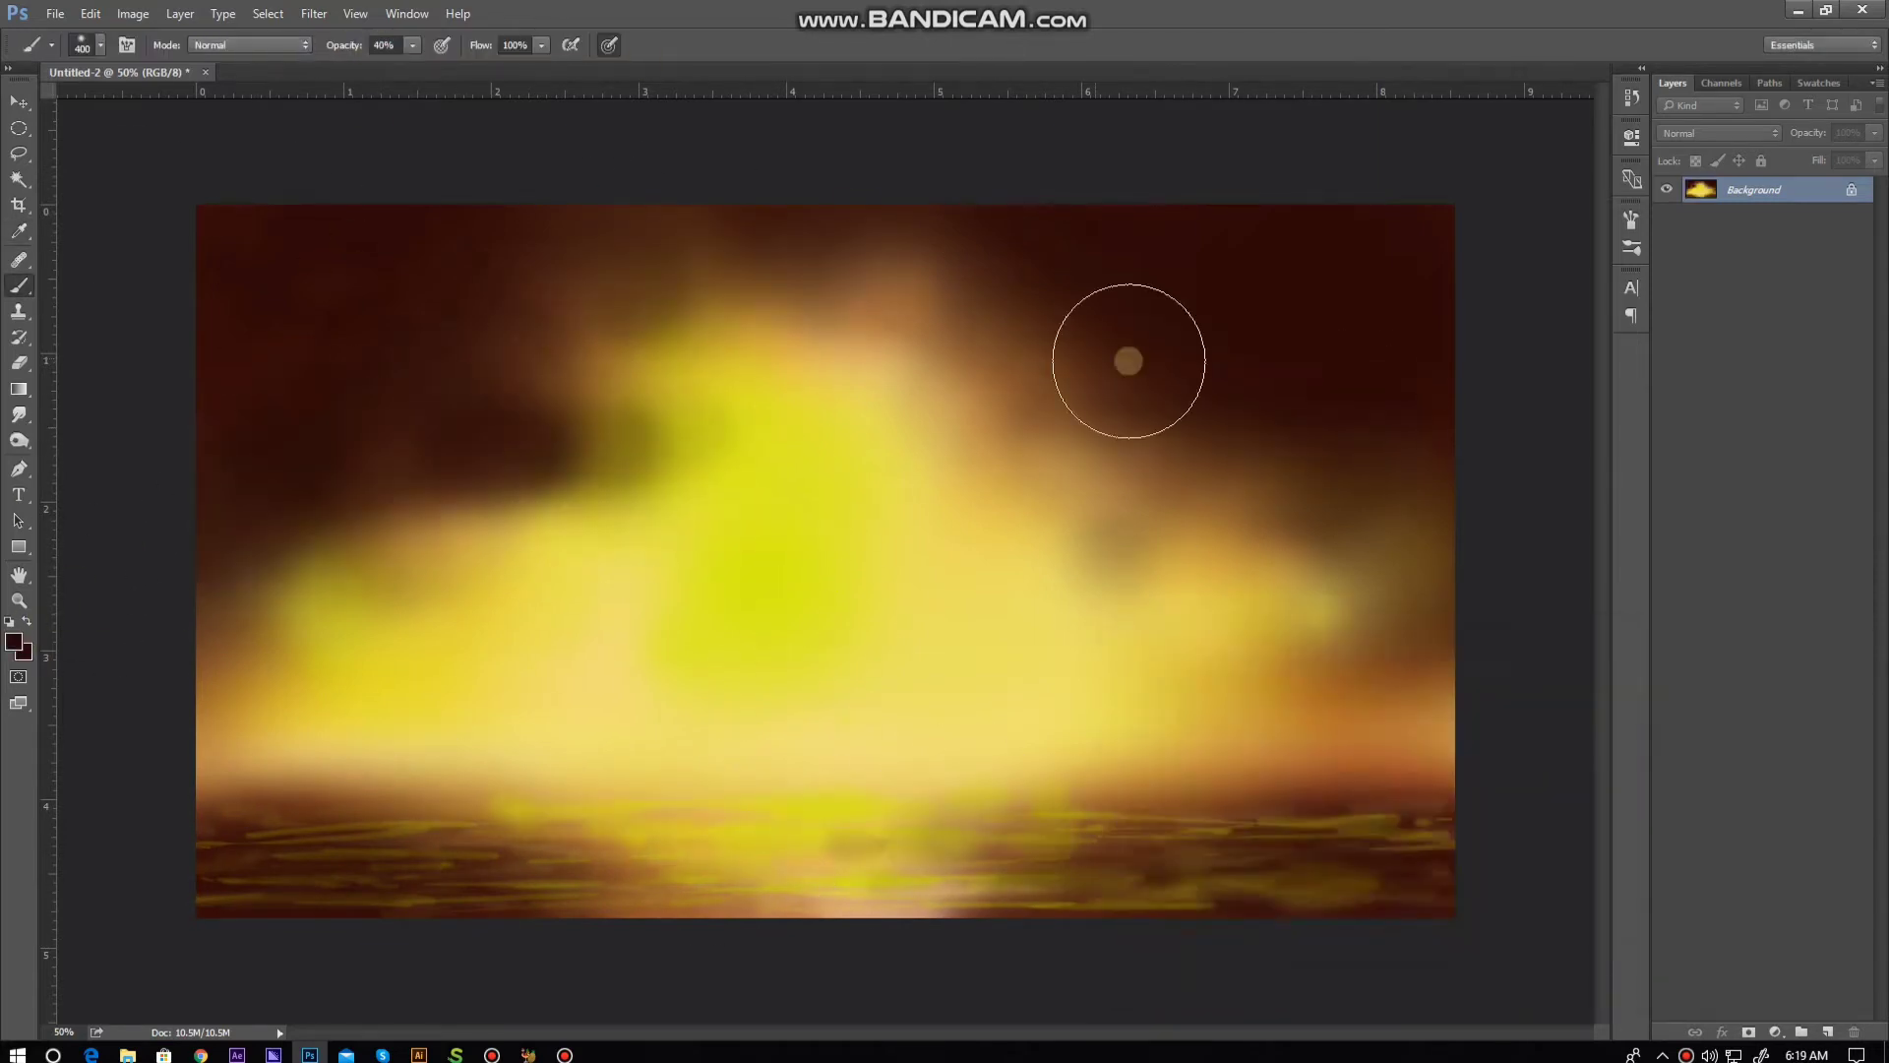
drag(1128, 361, 1279, 512)
click(14, 641)
click(1572, 666)
Step: Smudge the dark clouds into the yellow glow, pulling wisps and softening edges at size 500
click(19, 414)
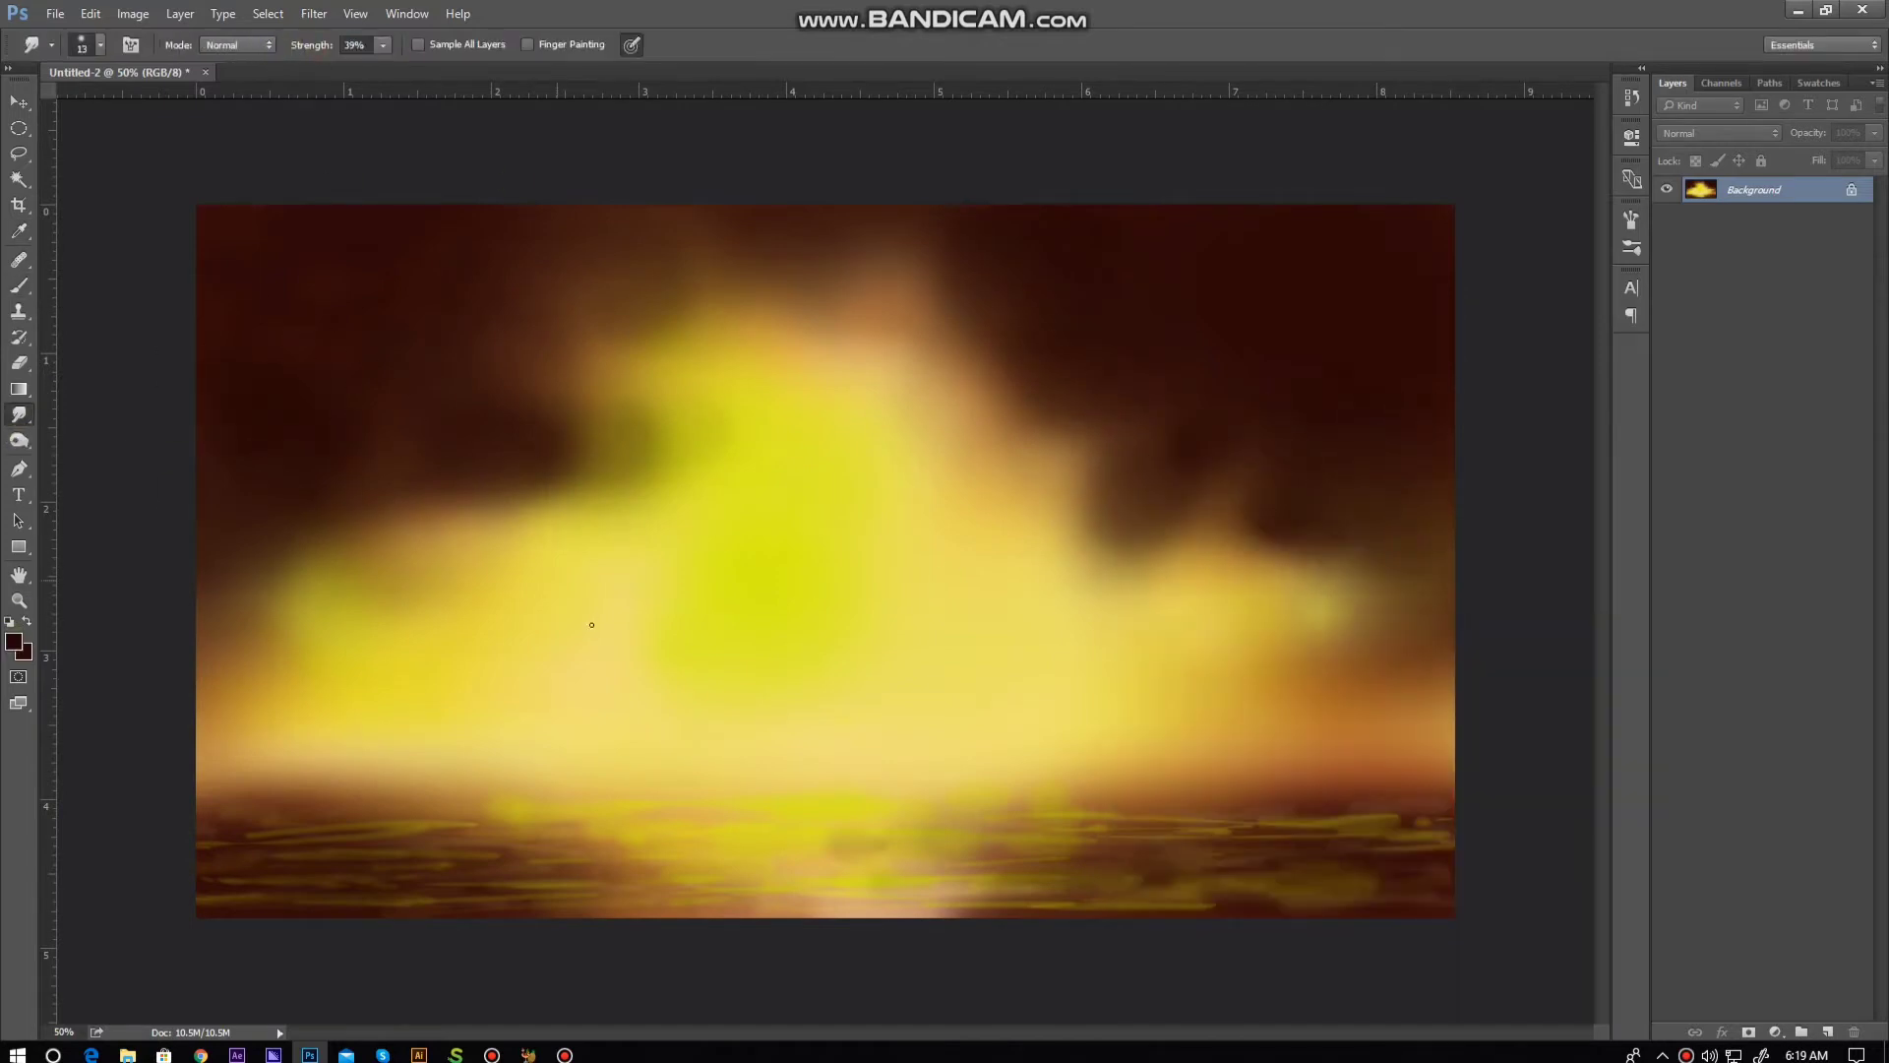
drag(478, 463, 520, 500)
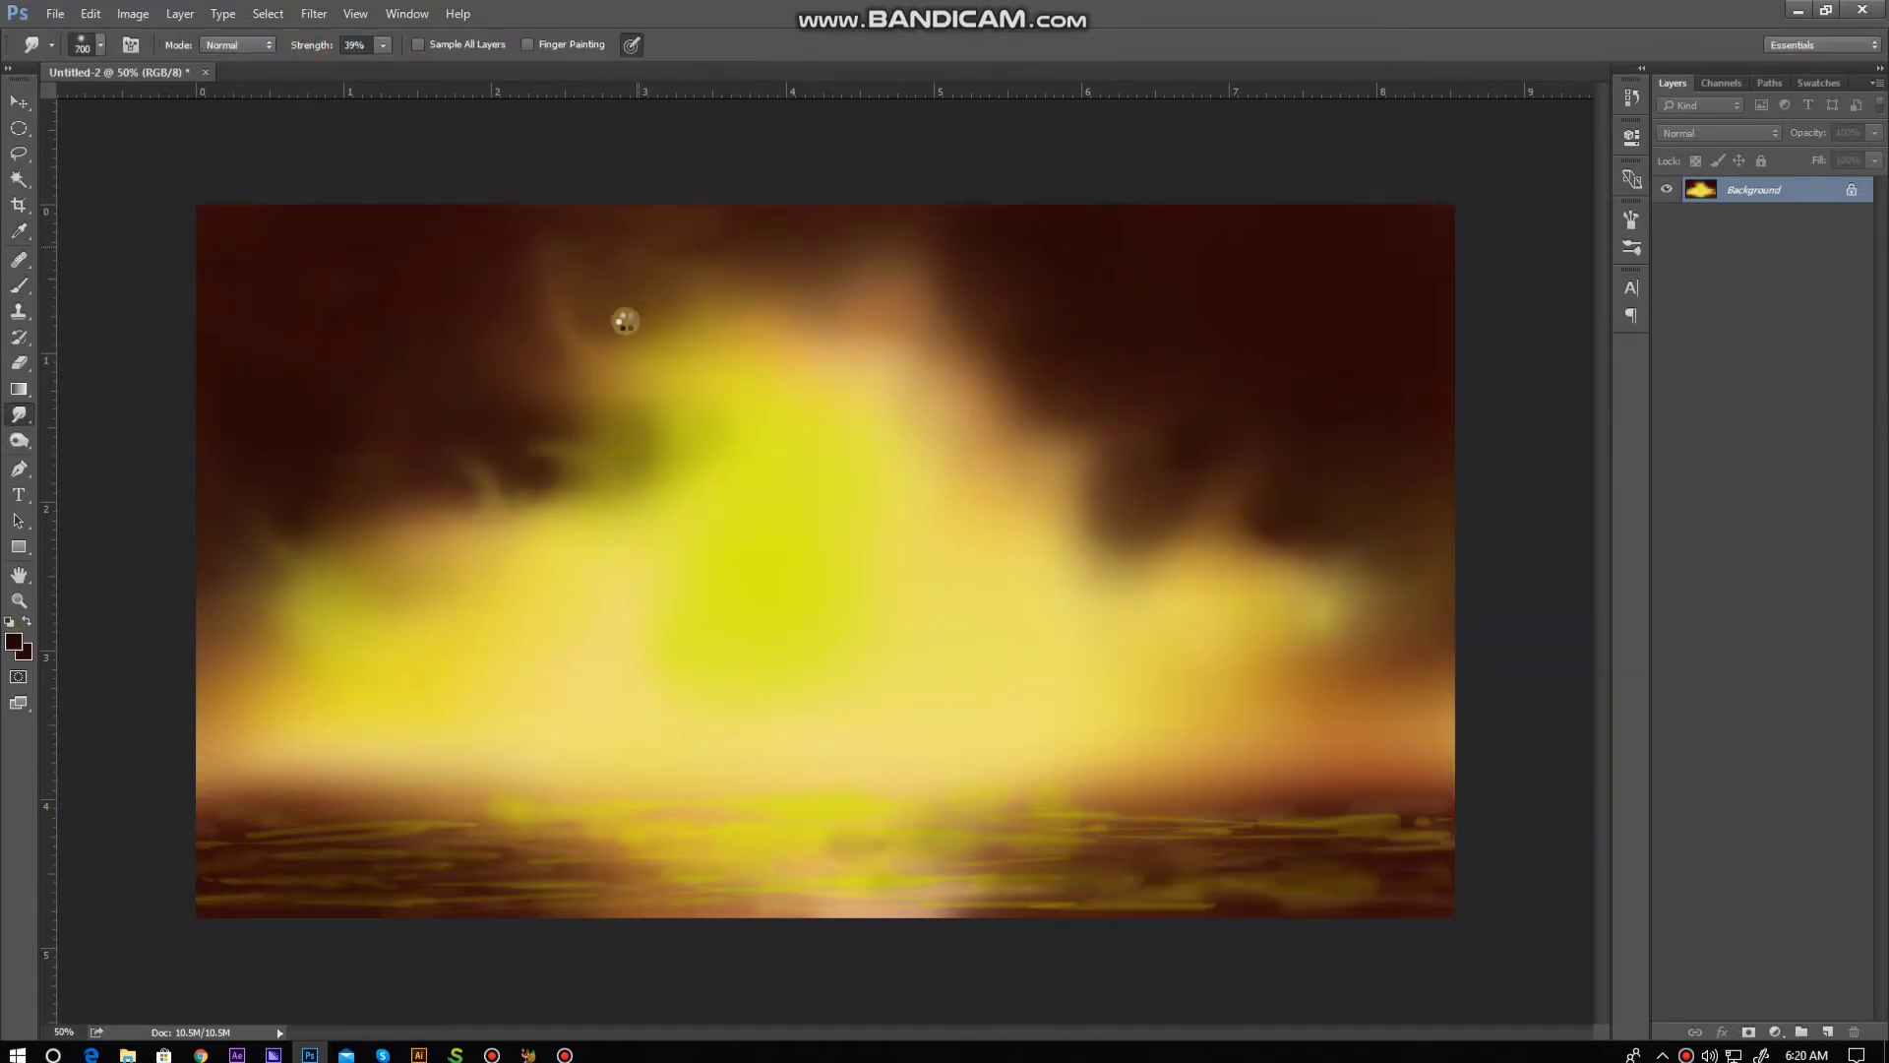
key(bracketleft)
key(bracketleft)
mouse_move(1087, 297)
mouse_down()
mouse_move(1131, 393)
mouse_move(1358, 553)
mouse_move(1239, 534)
mouse_up()
drag(1152, 218, 582, 371)
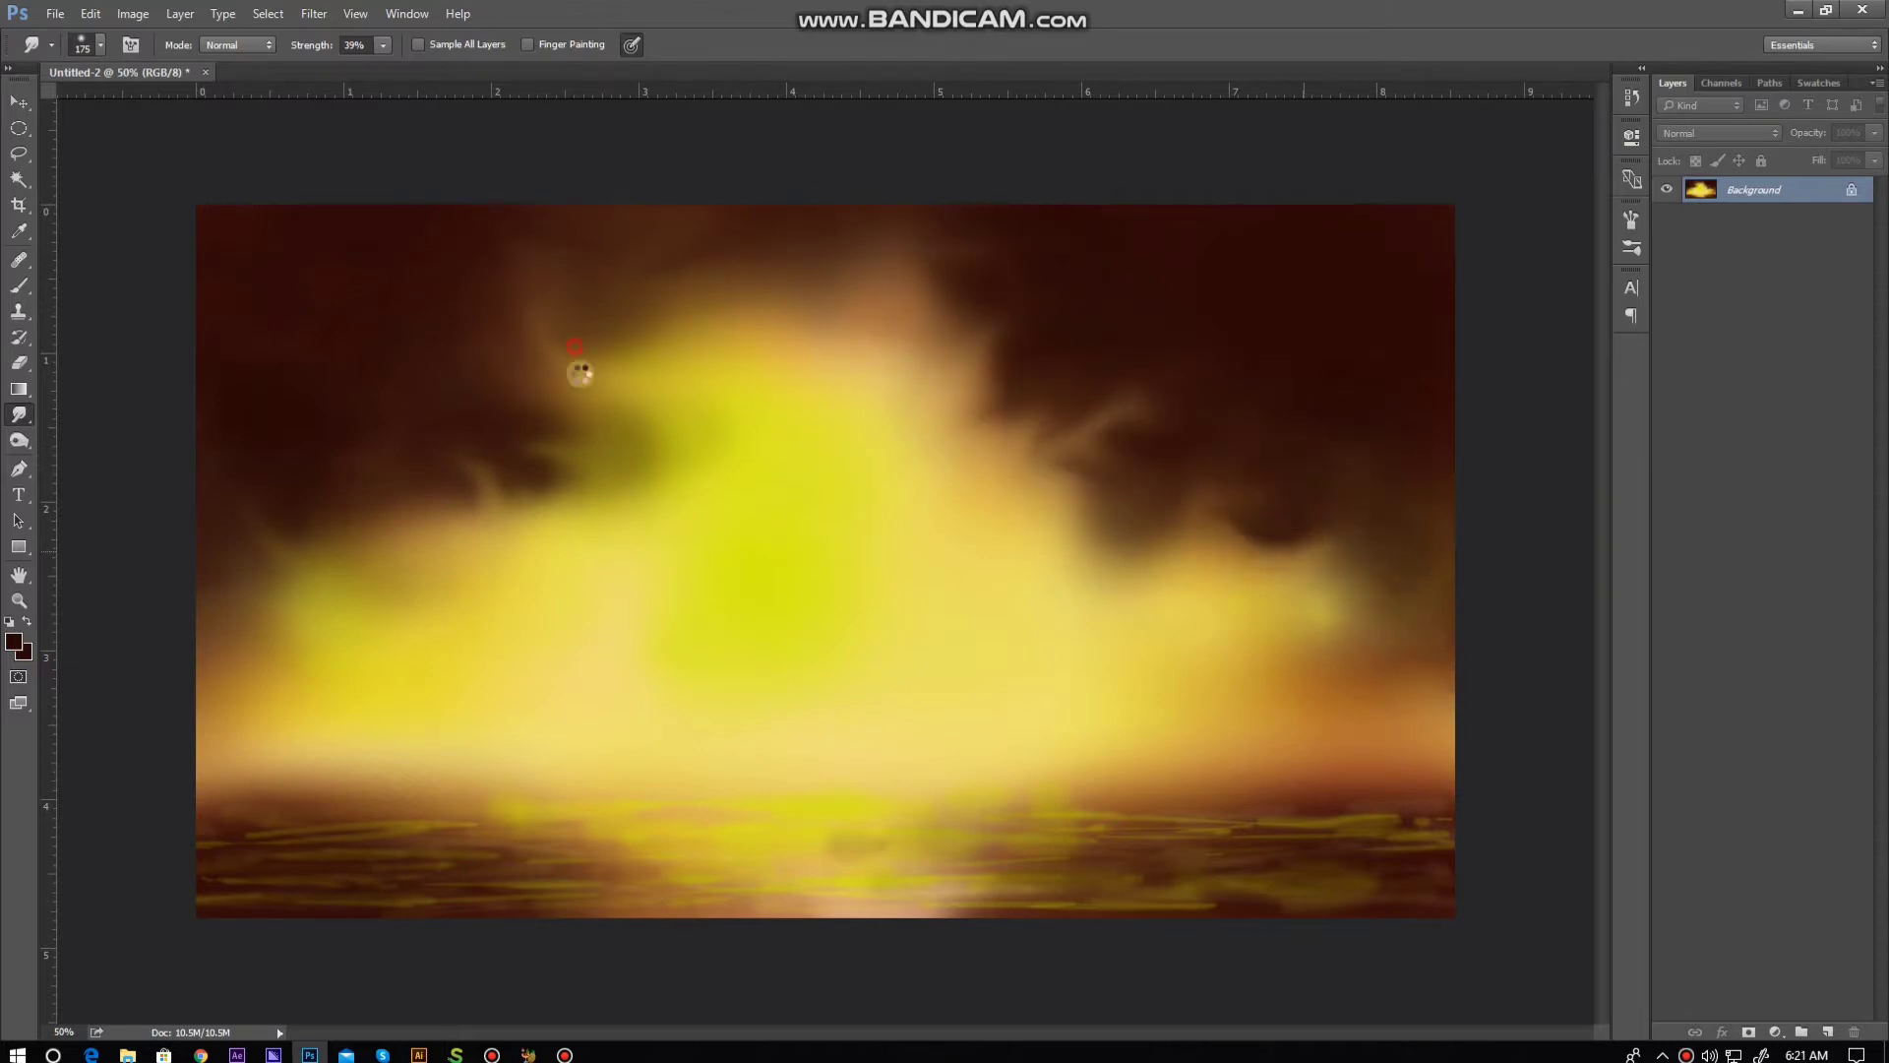
mouse_move(164, 627)
mouse_down()
mouse_move(1375, 666)
mouse_move(1383, 551)
mouse_move(1282, 705)
mouse_up()
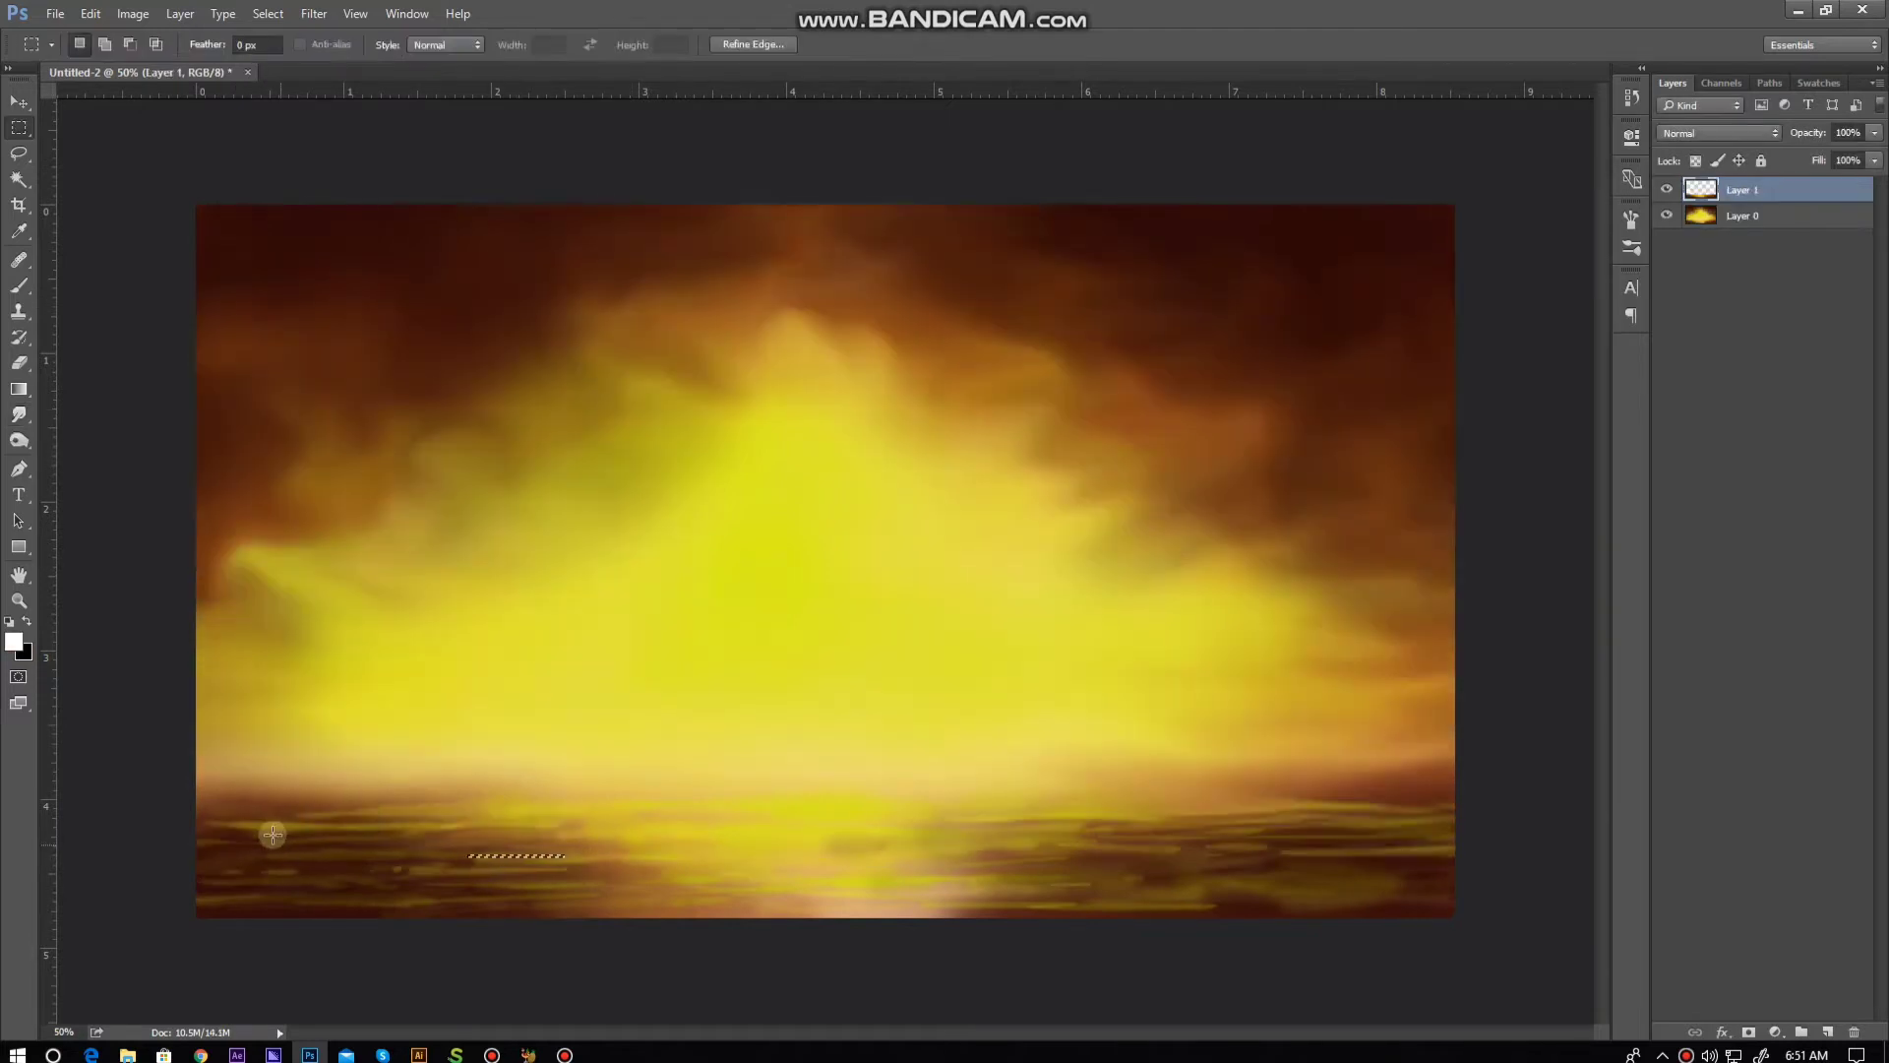
Step: Paint light ripple streaks across the water on Layer 1 and load them as a selection
click(272, 834)
key(b)
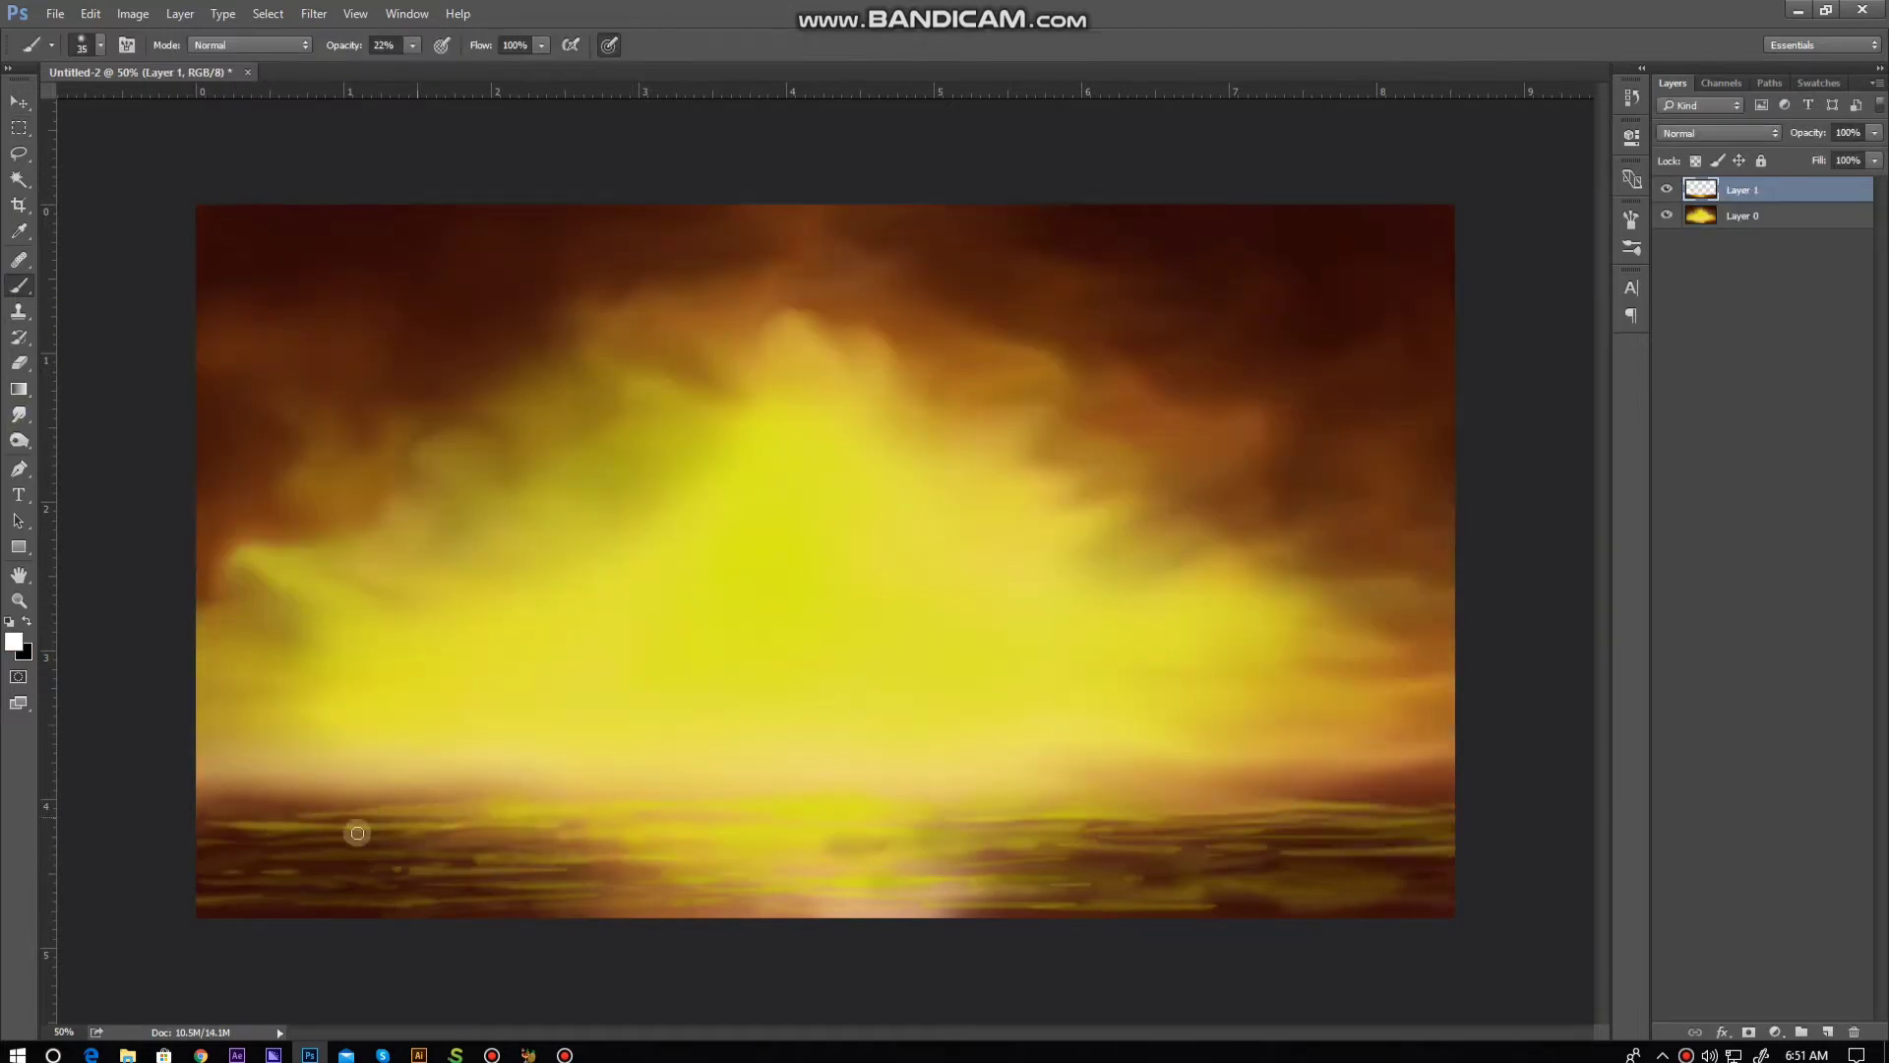
drag(1178, 881, 567, 904)
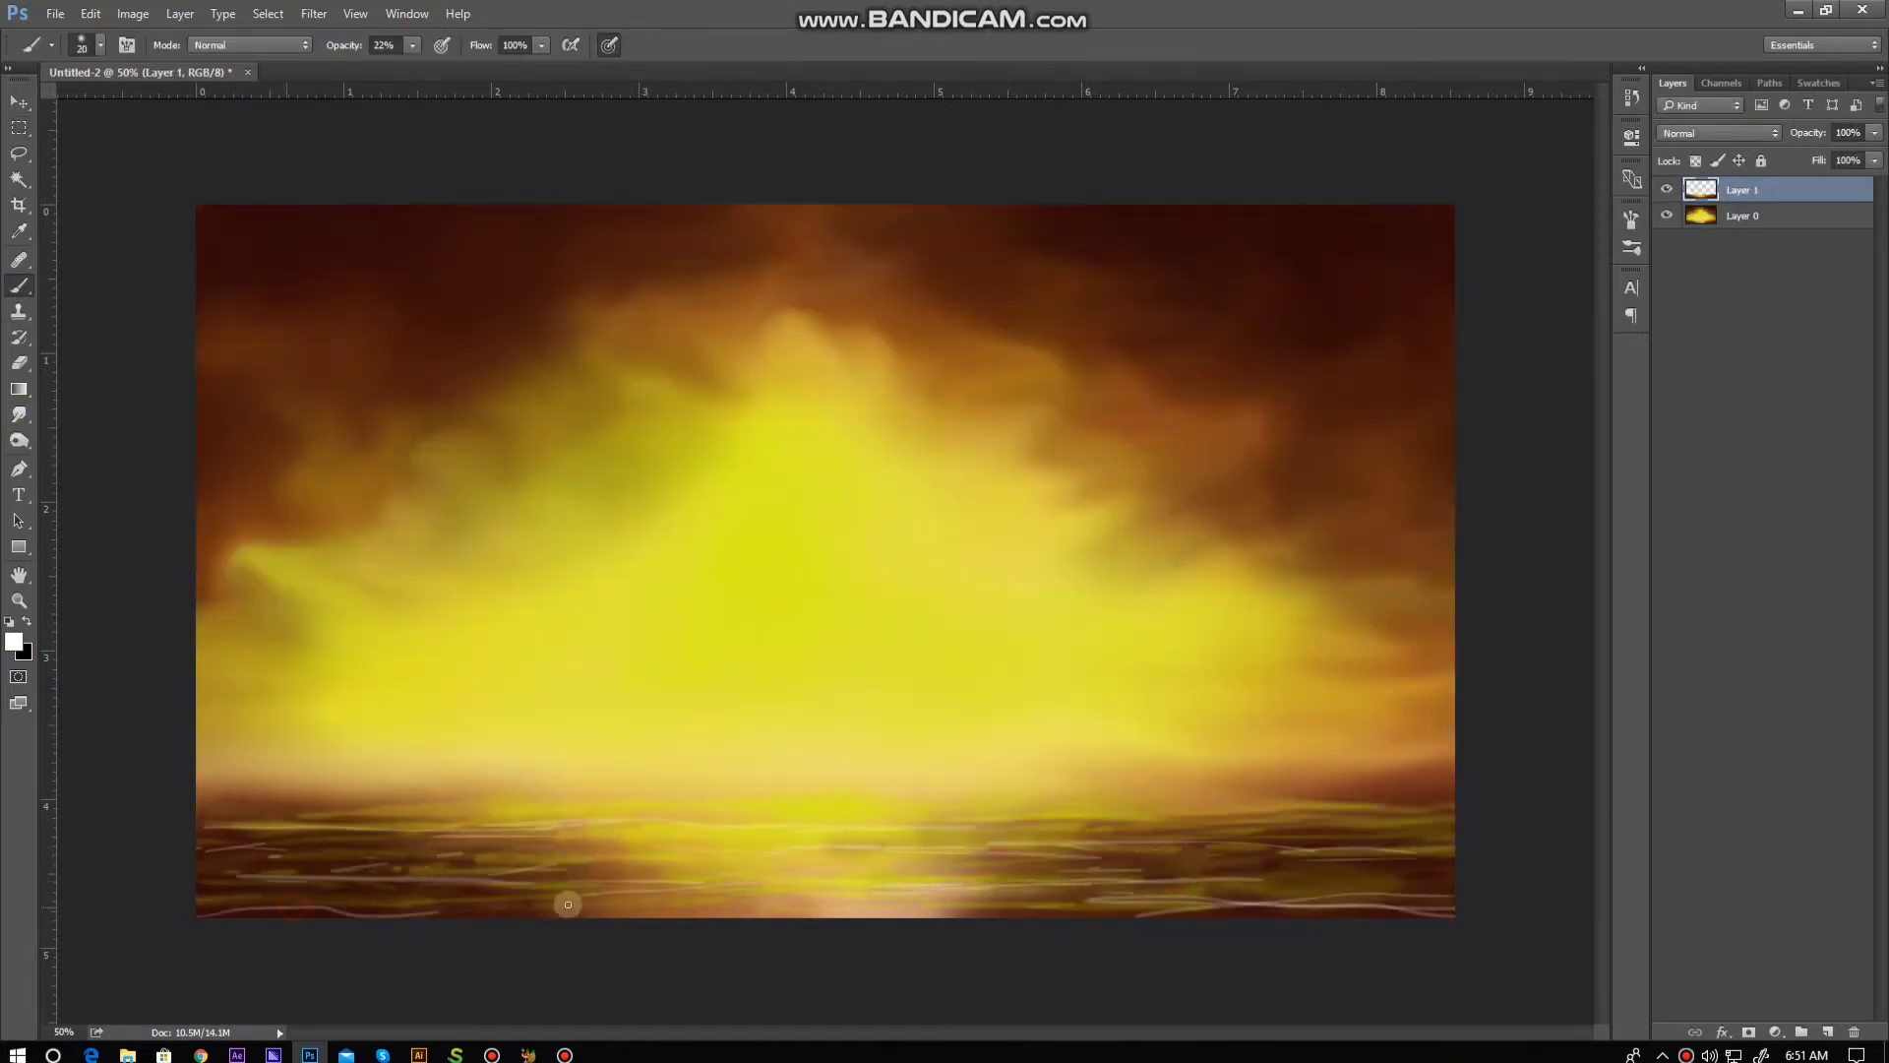
ctrl+click(1701, 189)
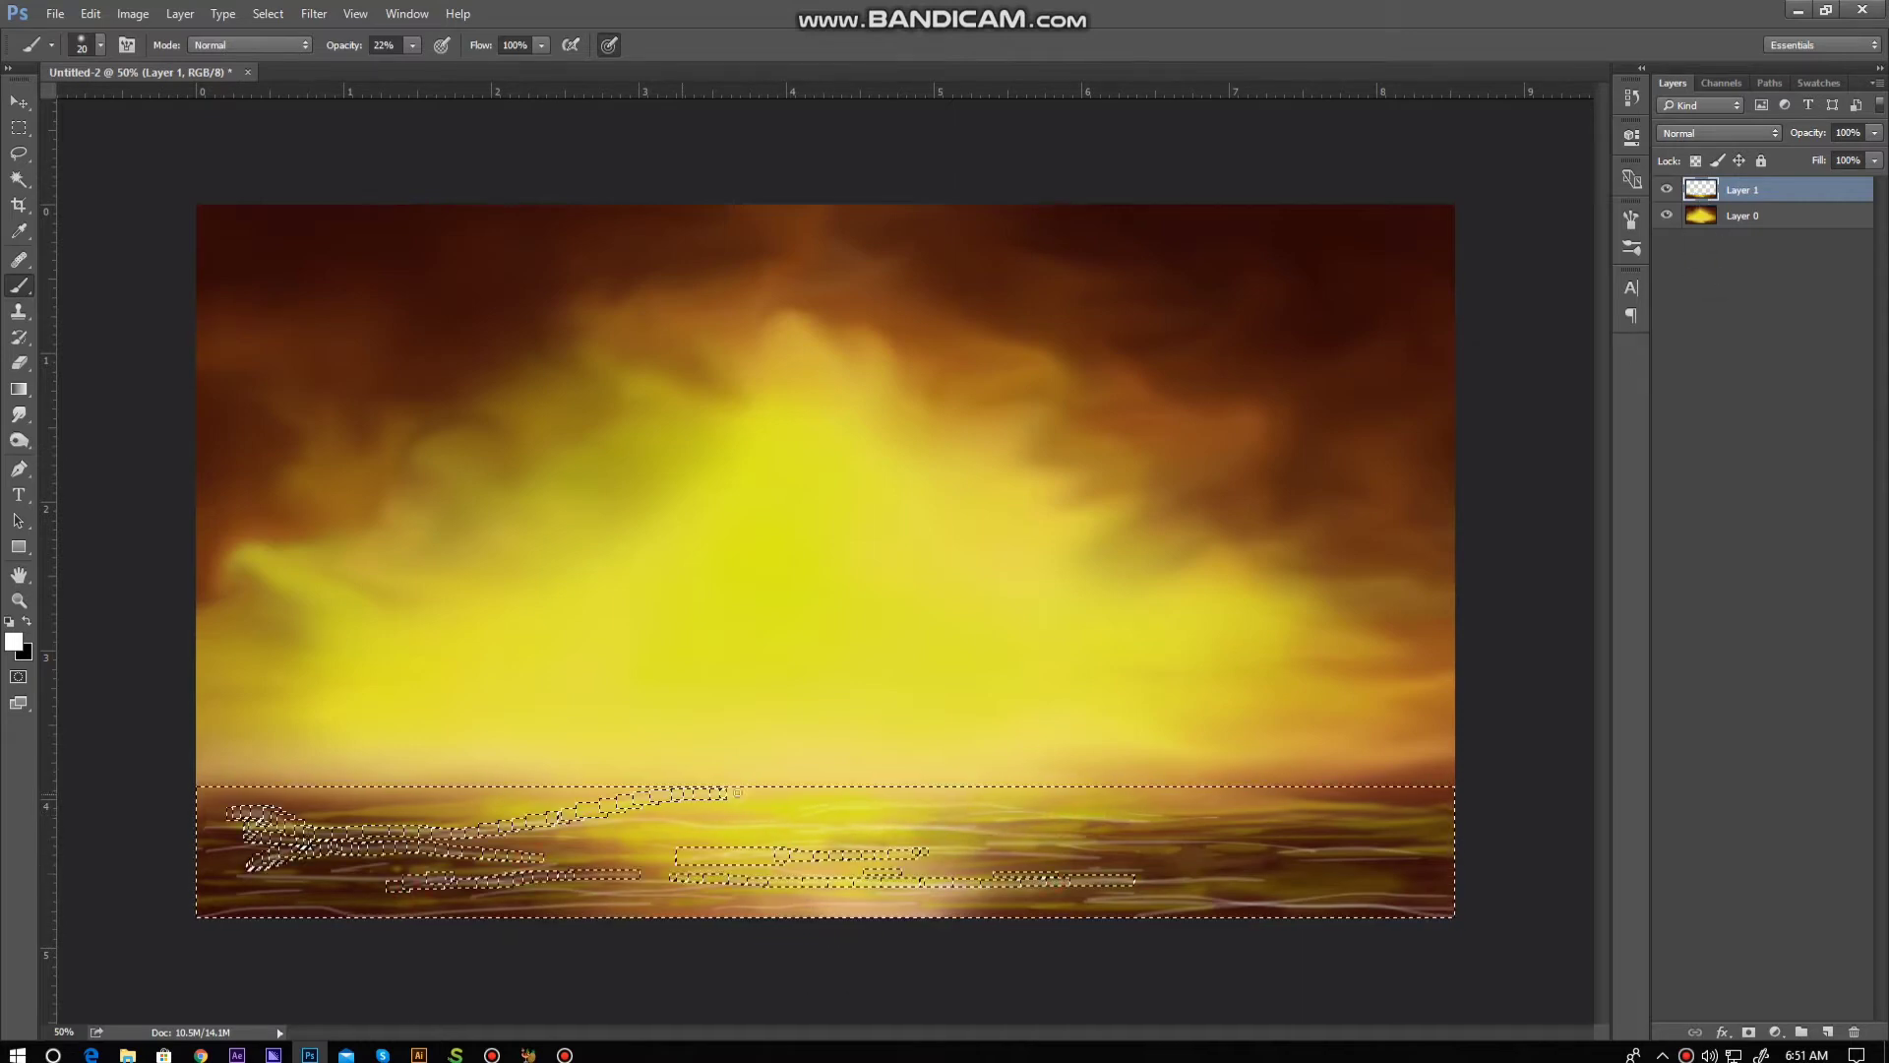
key(ctrl+d)
Step: Smudge the light ripples horizontally across the lower water
key(r)
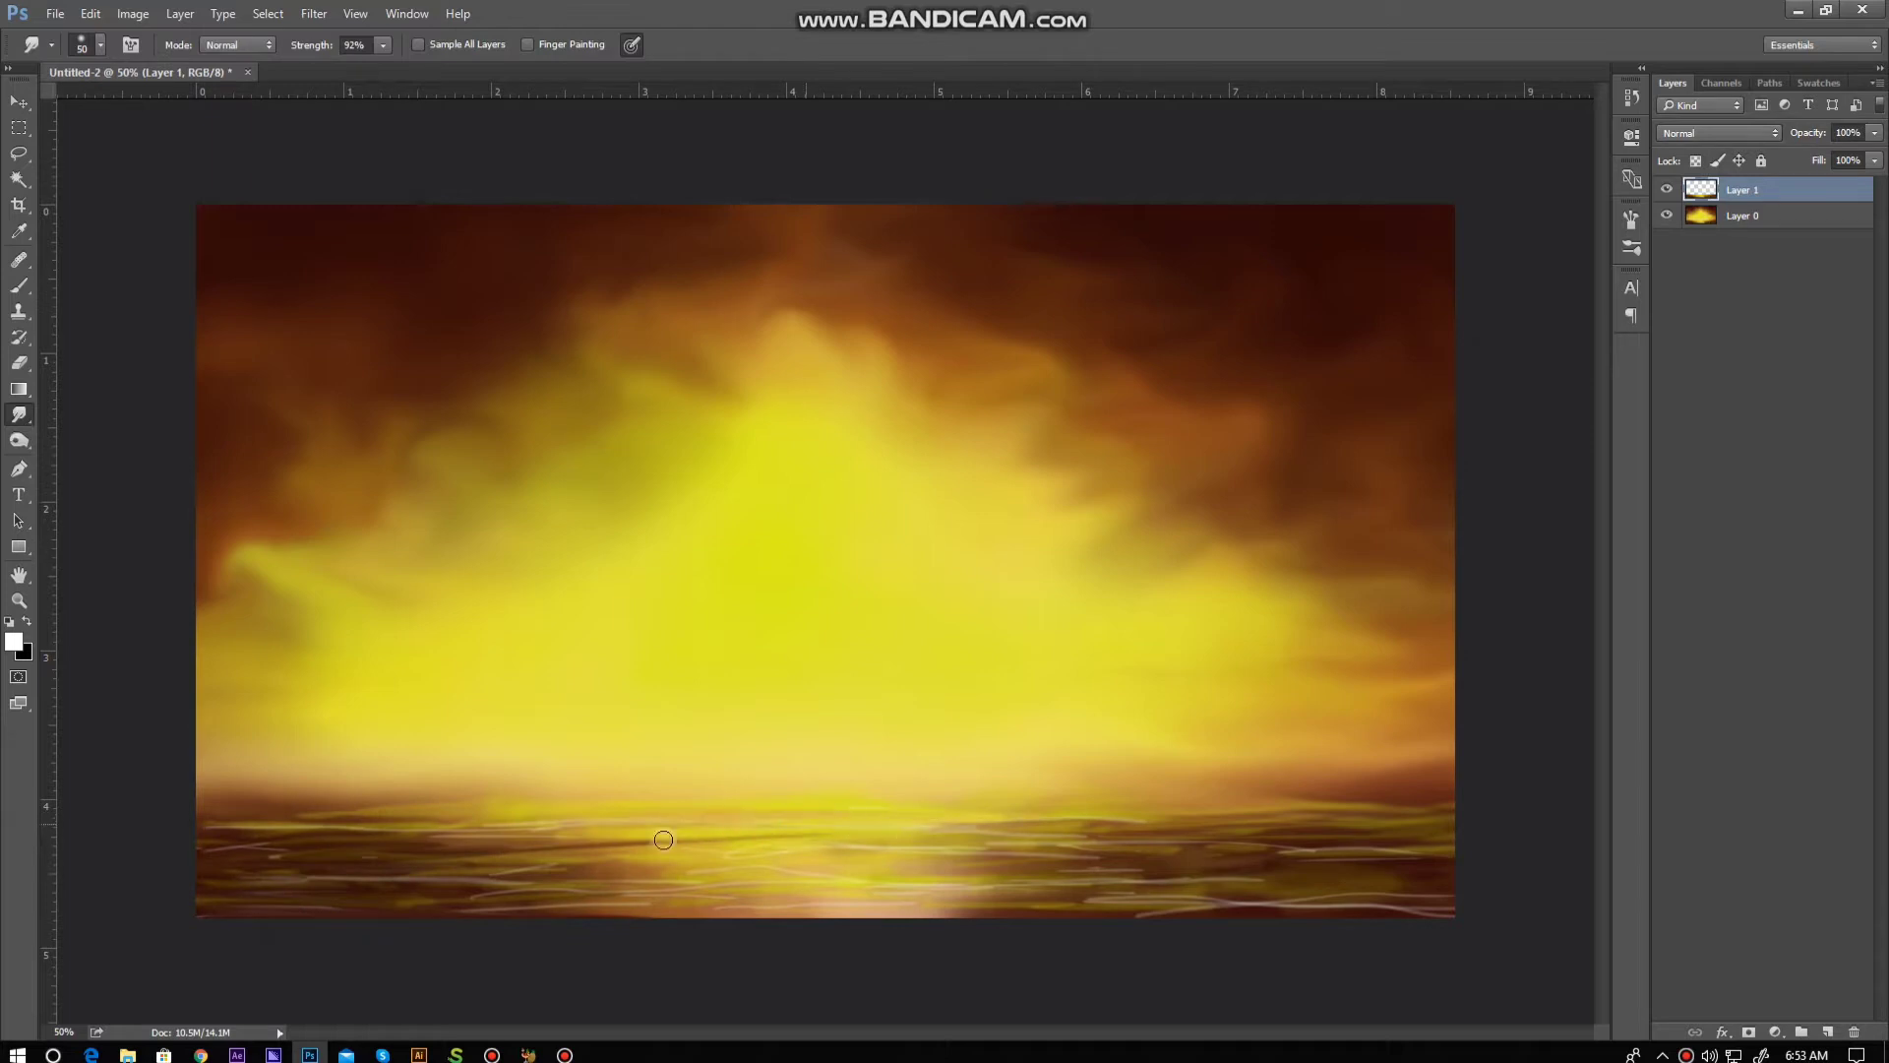
mouse_move(663, 839)
mouse_down()
mouse_move(984, 900)
mouse_move(822, 860)
mouse_move(1024, 830)
mouse_move(1036, 912)
mouse_move(413, 919)
mouse_move(409, 885)
mouse_move(616, 814)
mouse_move(619, 849)
mouse_move(1082, 881)
mouse_move(584, 842)
mouse_up()
drag(1066, 842, 1006, 918)
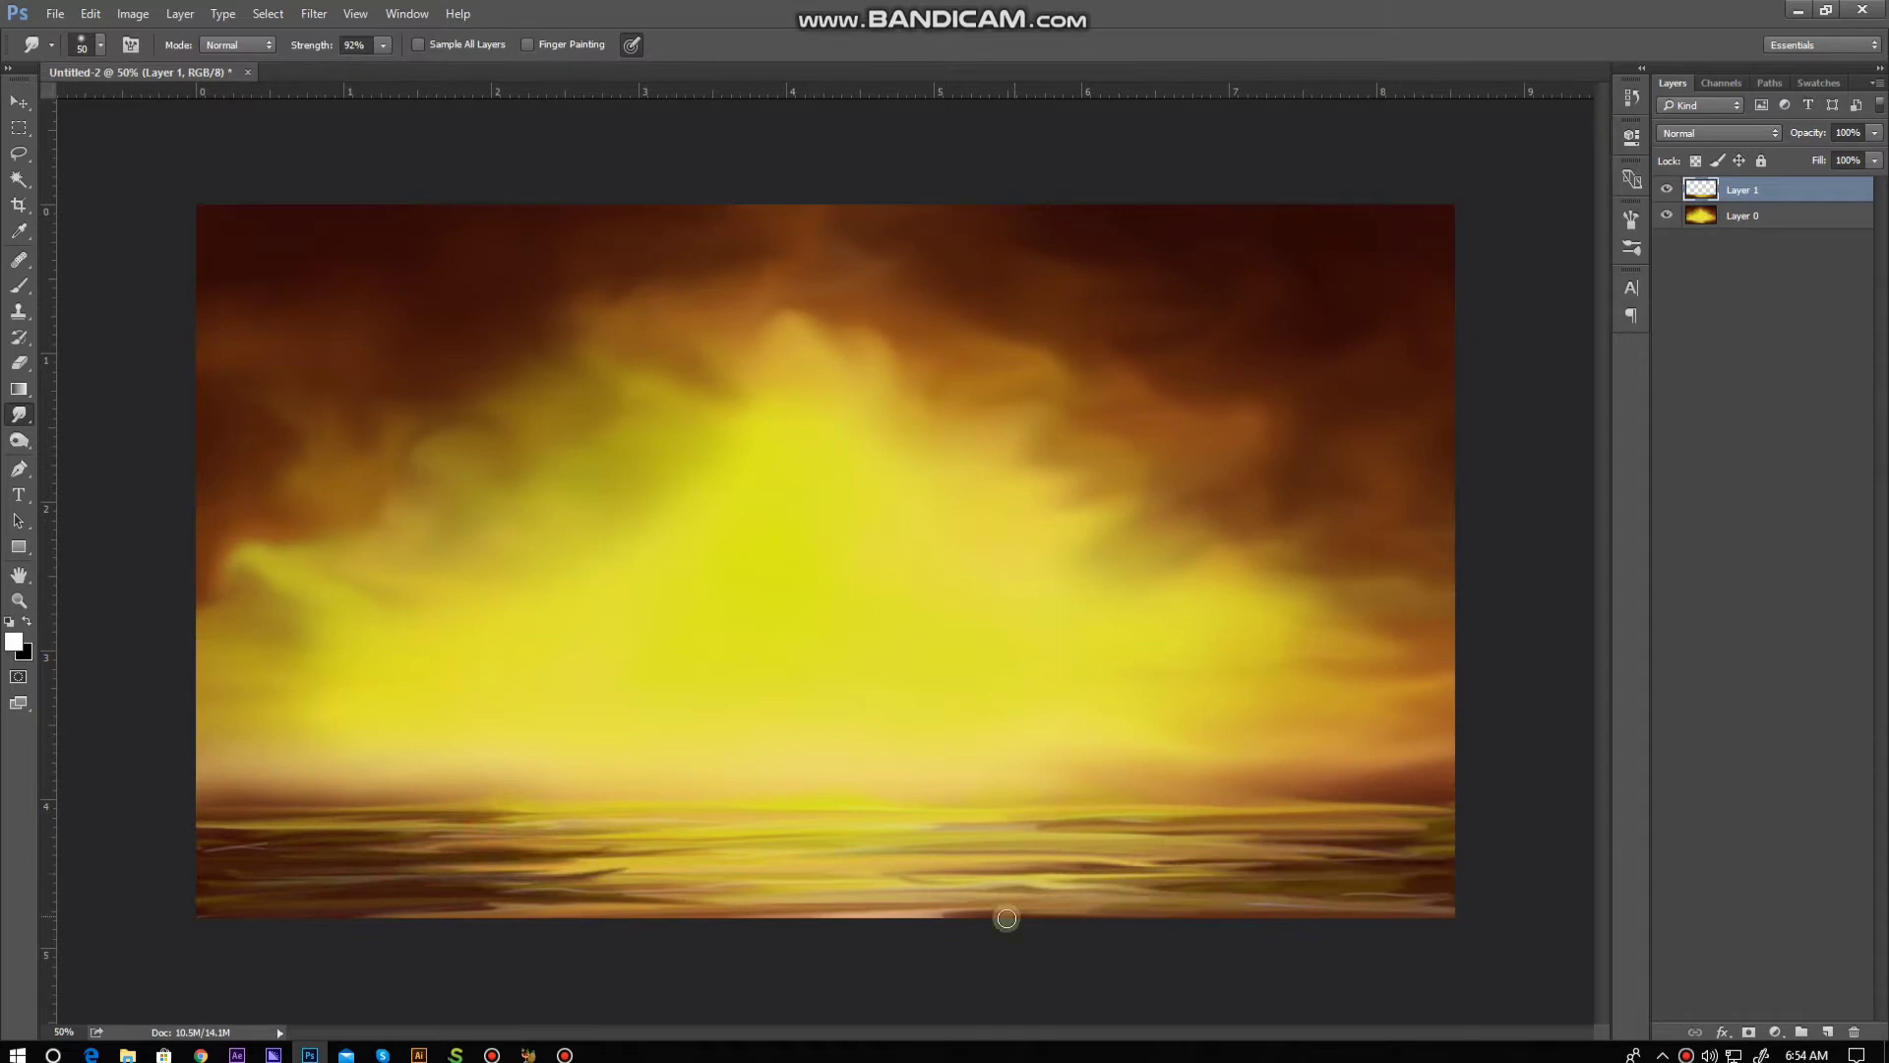
mouse_move(429, 888)
mouse_down()
mouse_move(1056, 827)
mouse_move(788, 895)
mouse_move(941, 816)
mouse_up()
Step: Add more light streaks, then black ripples across the water with a size 50 brush
key(b)
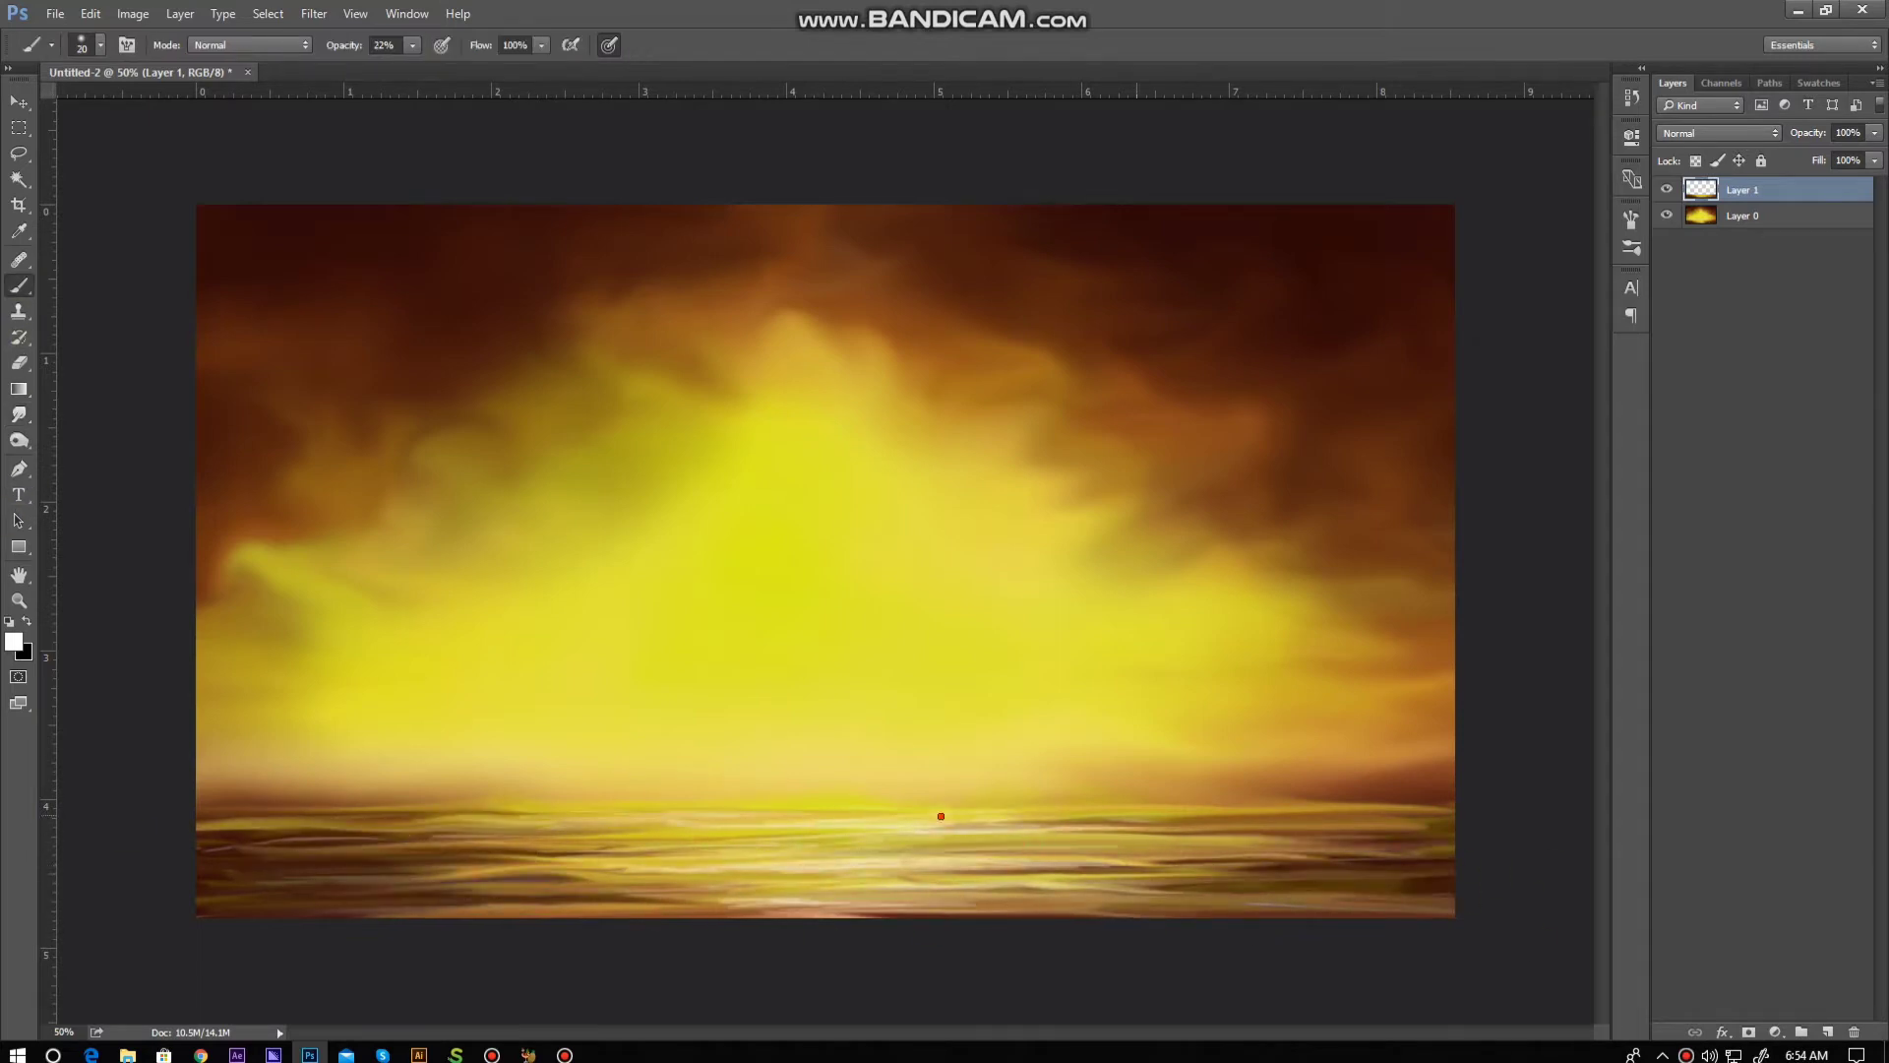
drag(622, 913, 303, 893)
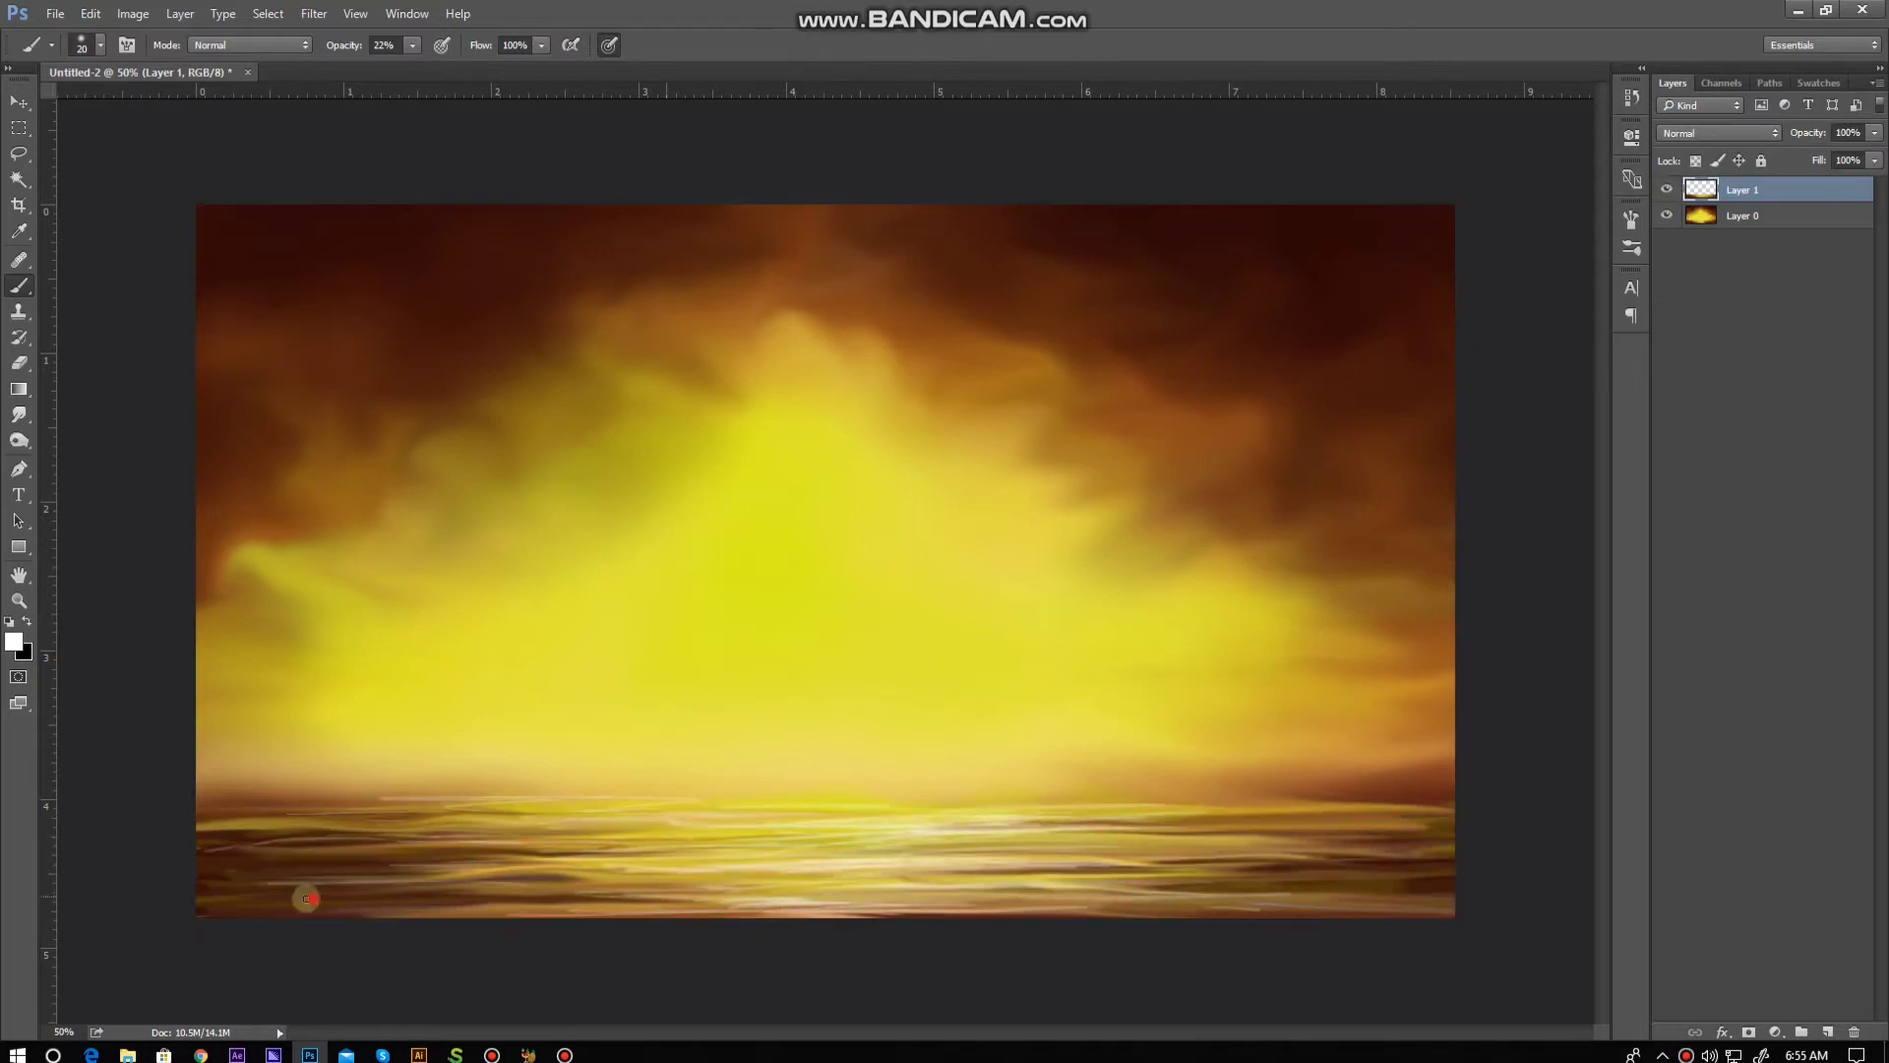
key(x)
drag(1232, 823, 1268, 827)
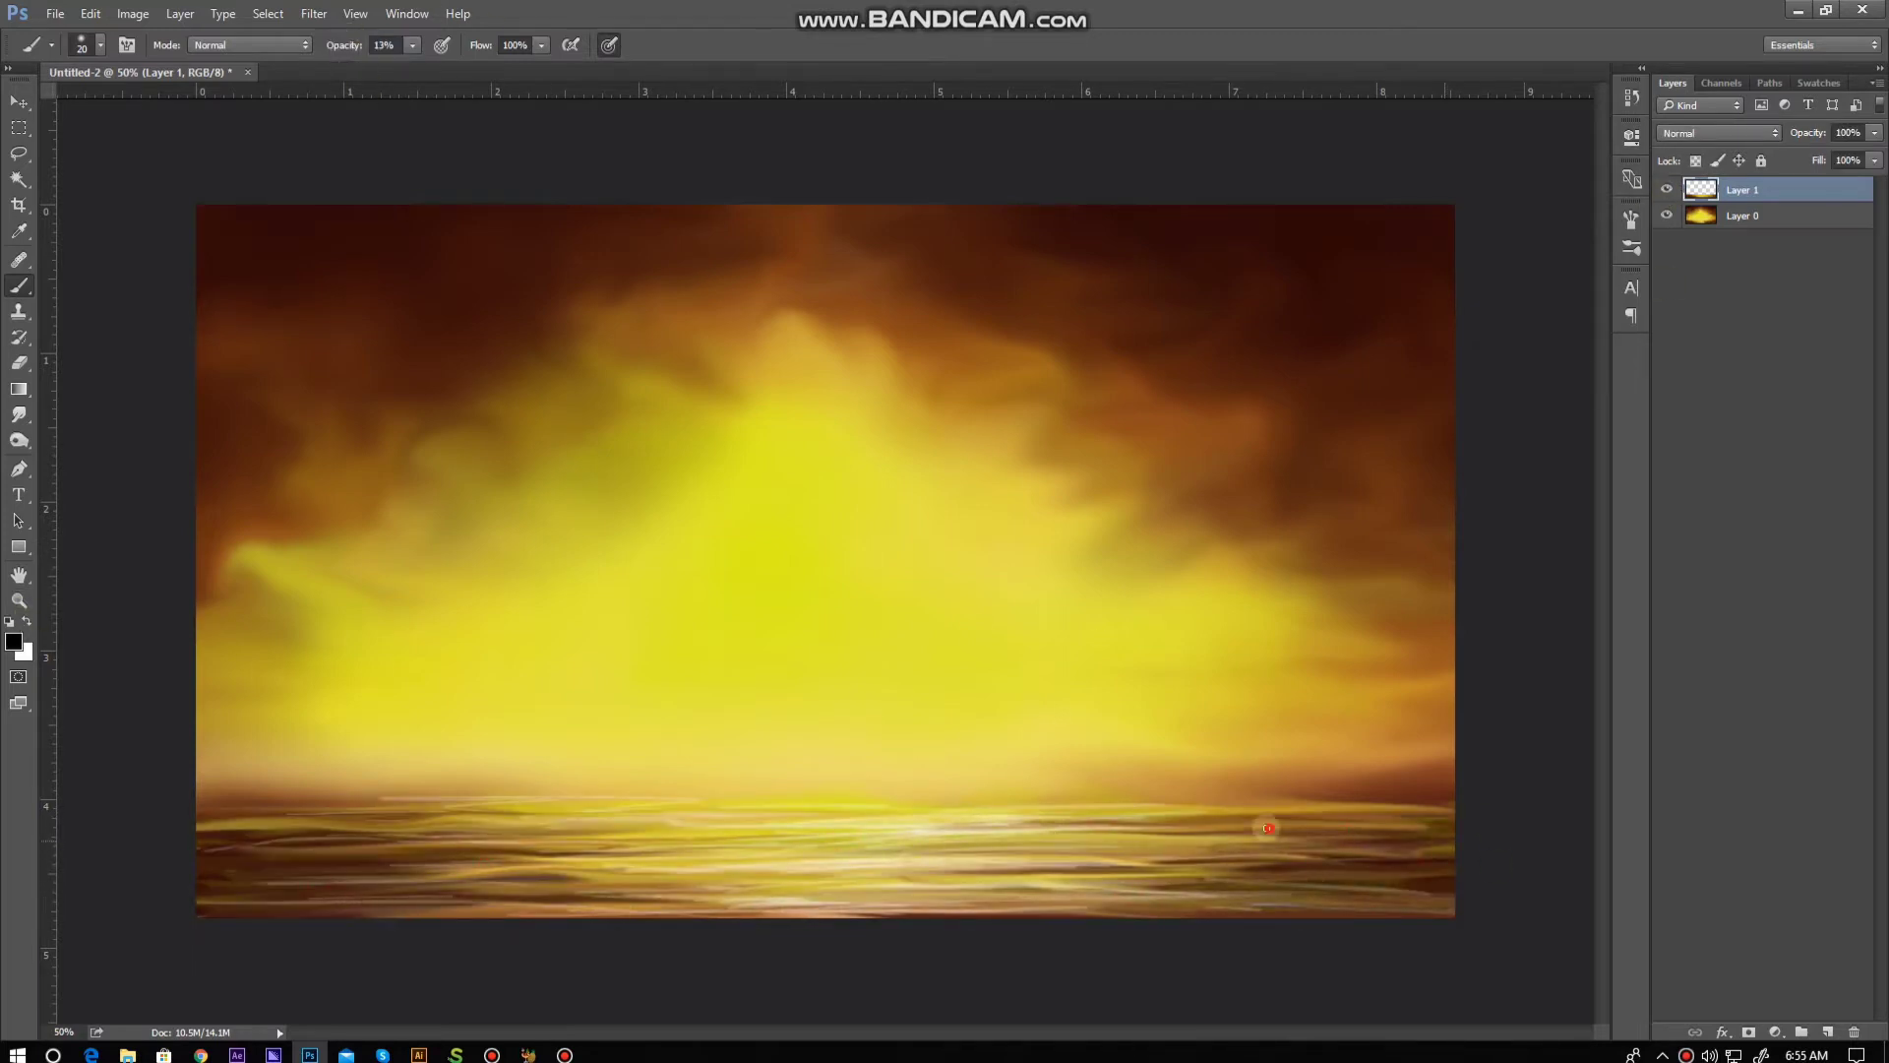
drag(252, 836, 367, 836)
key(bracketright)
key(bracketright)
key(bracketright)
drag(197, 900, 649, 920)
drag(1087, 826, 1376, 818)
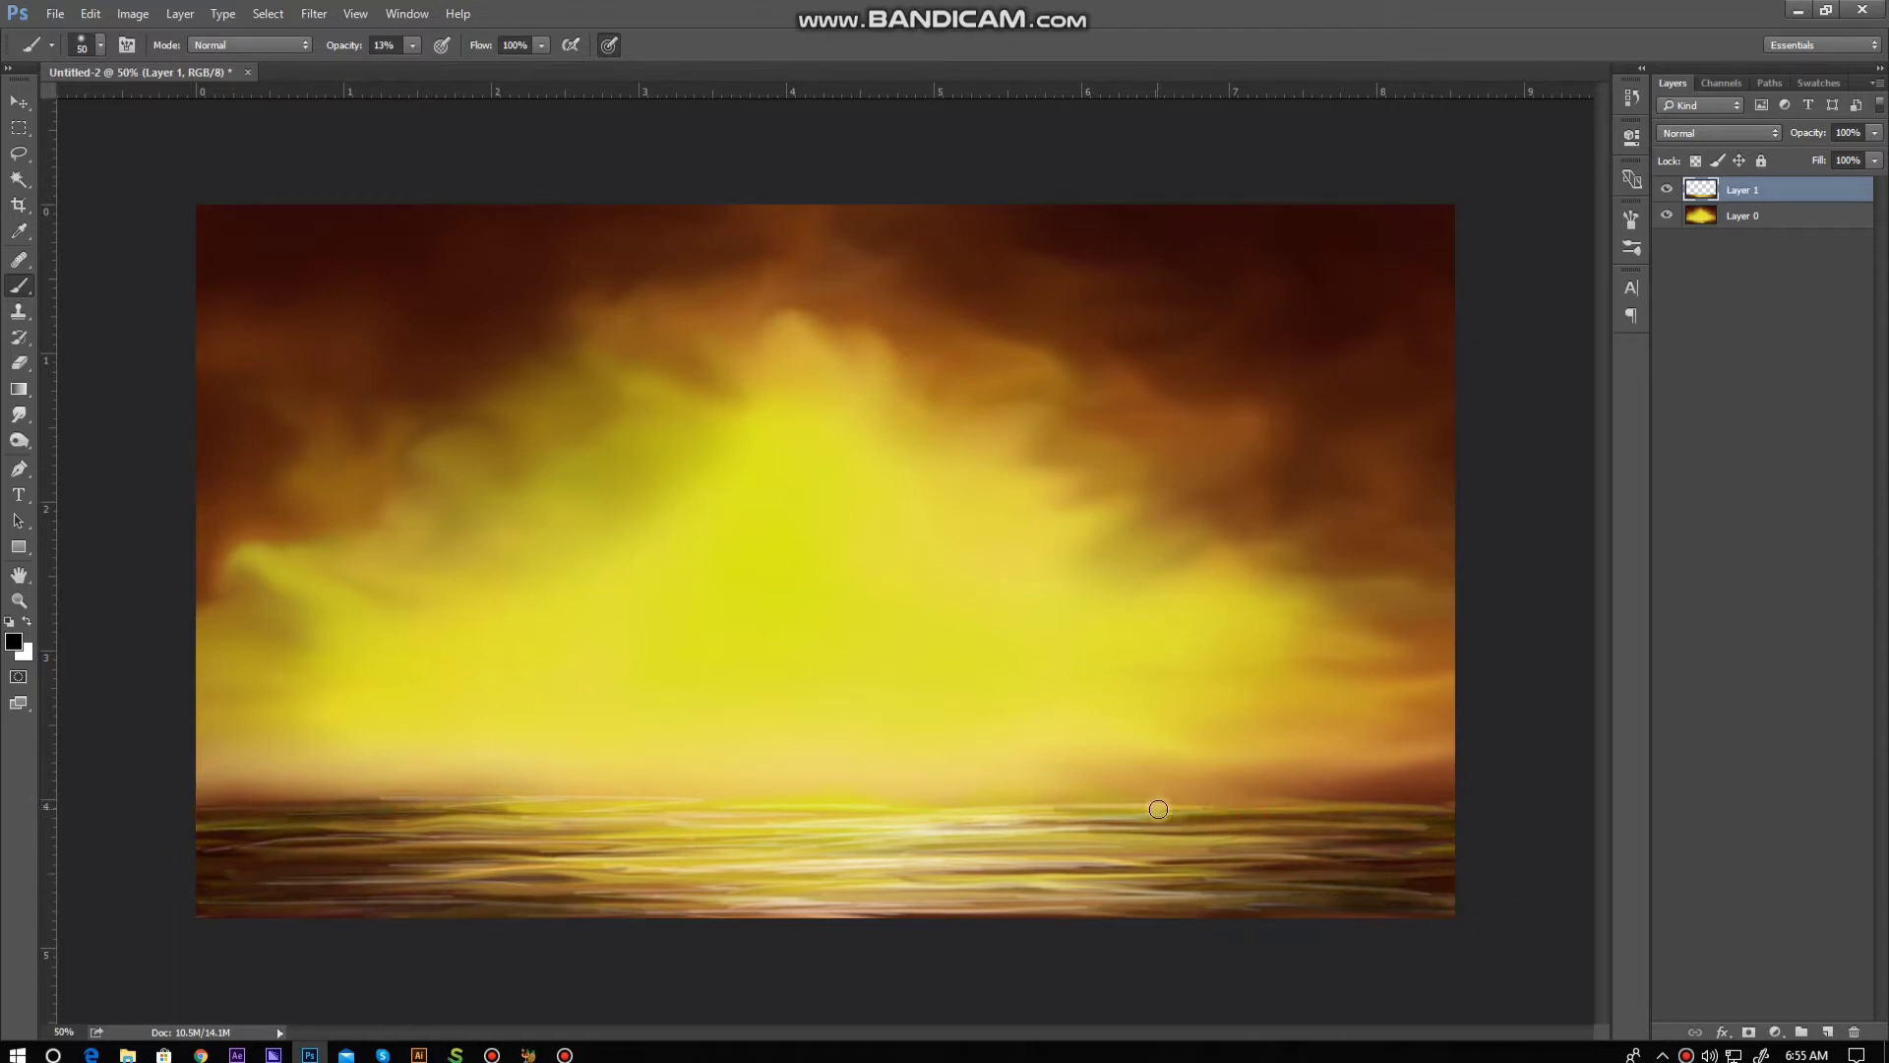
drag(1158, 808, 1352, 839)
Step: Smudge the dark left horizon band on Layer 0 and add a new empty Layer 2
click(1711, 217)
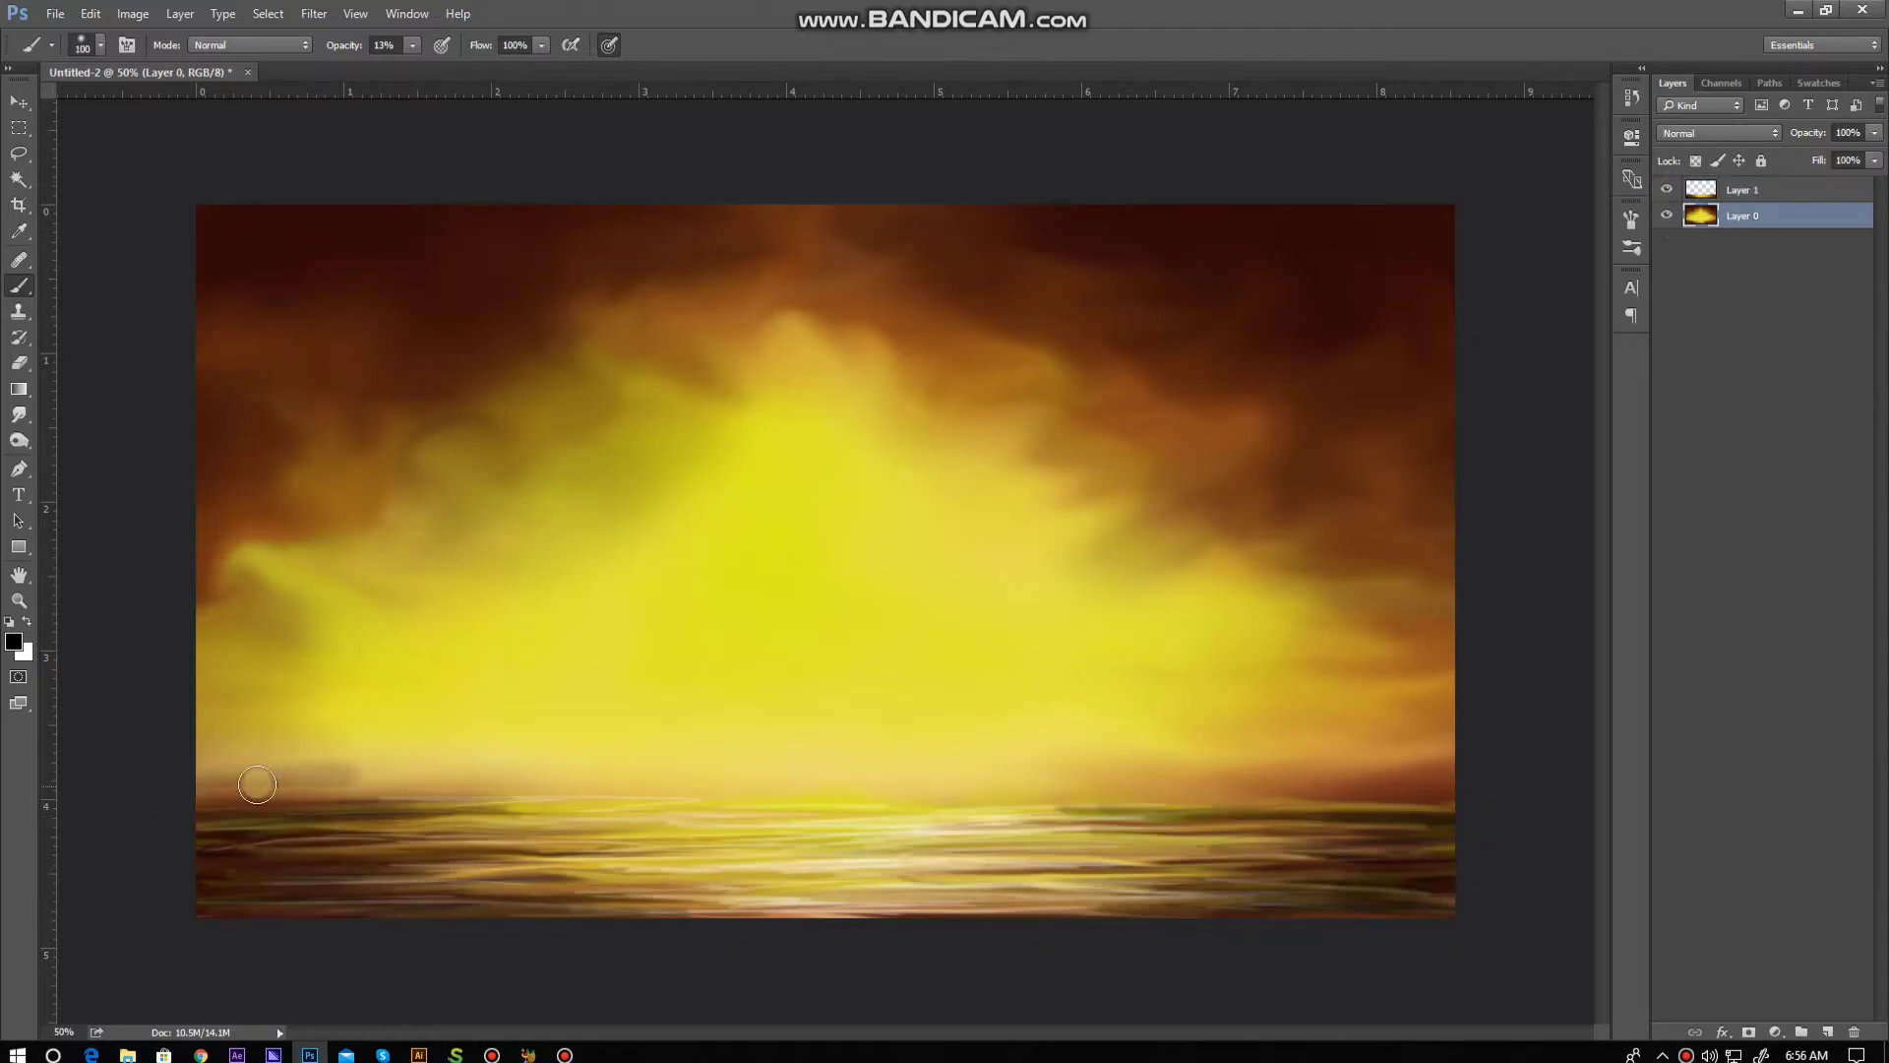
click(18, 414)
drag(276, 782, 360, 769)
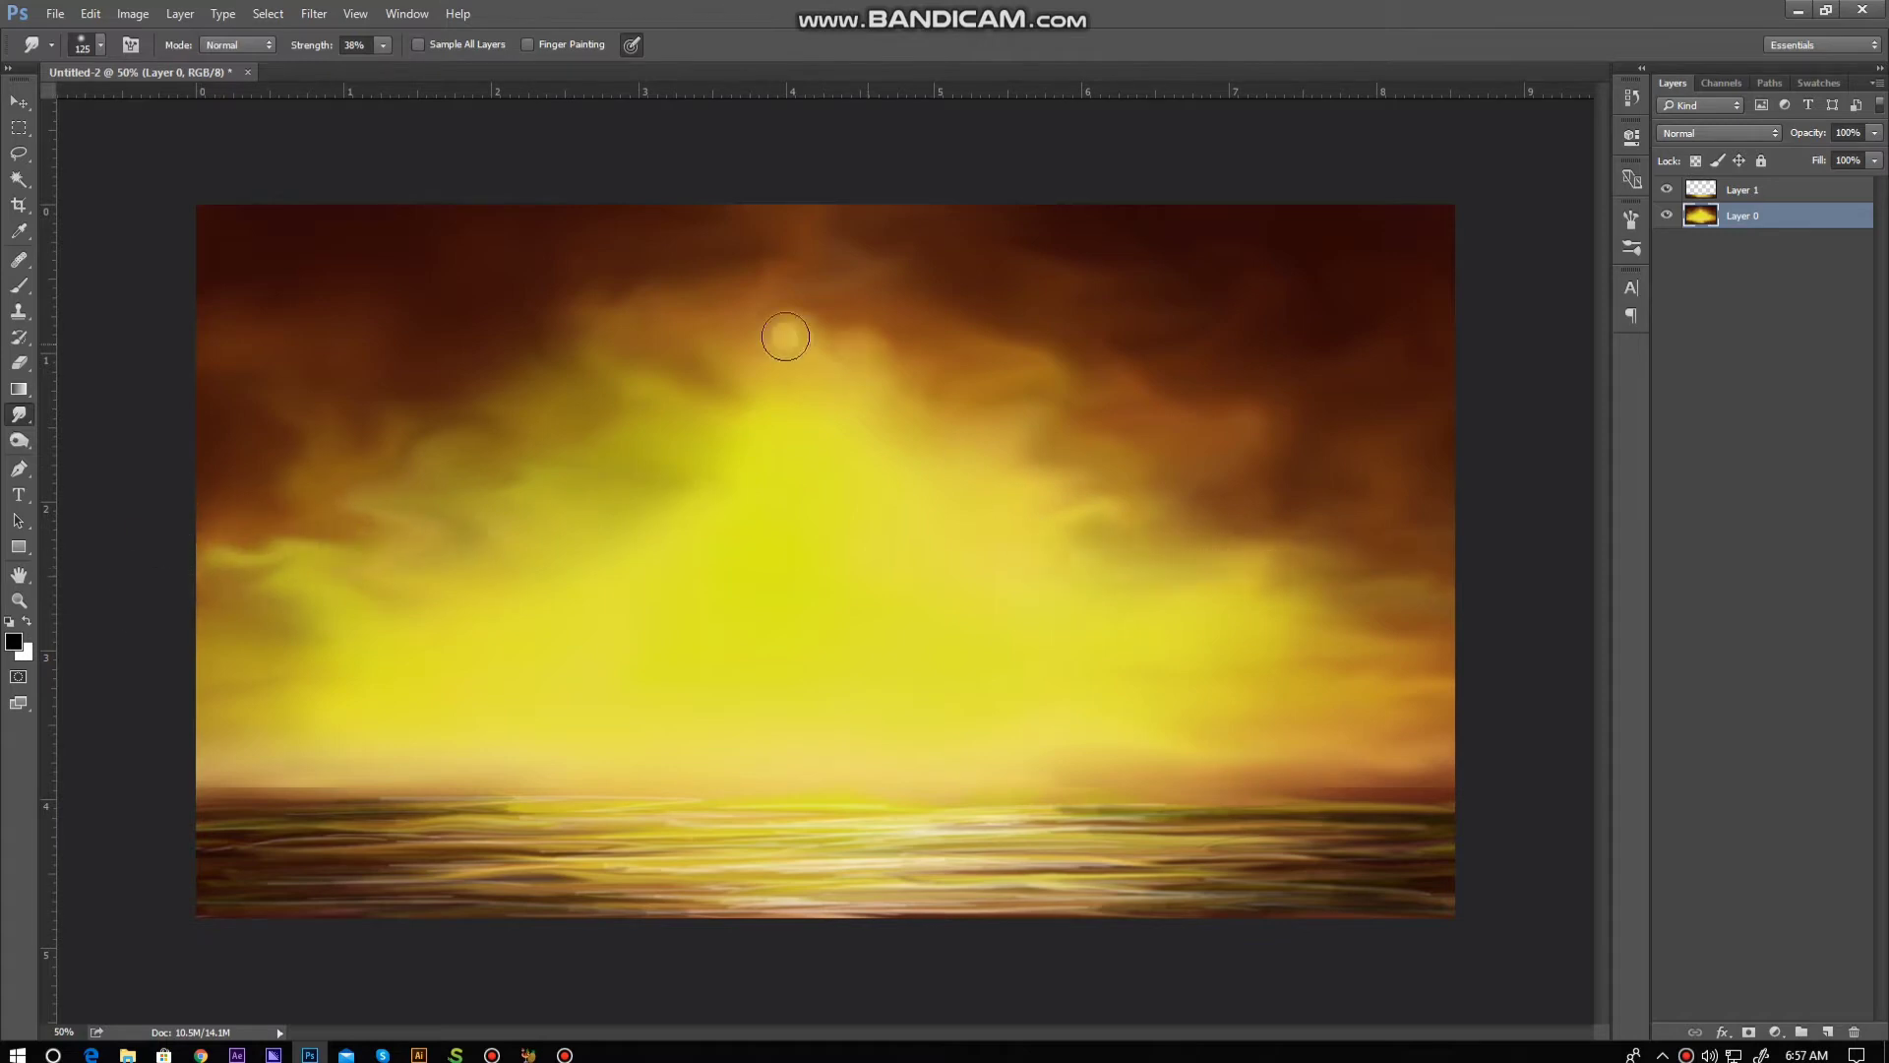
click(1827, 1031)
click(19, 128)
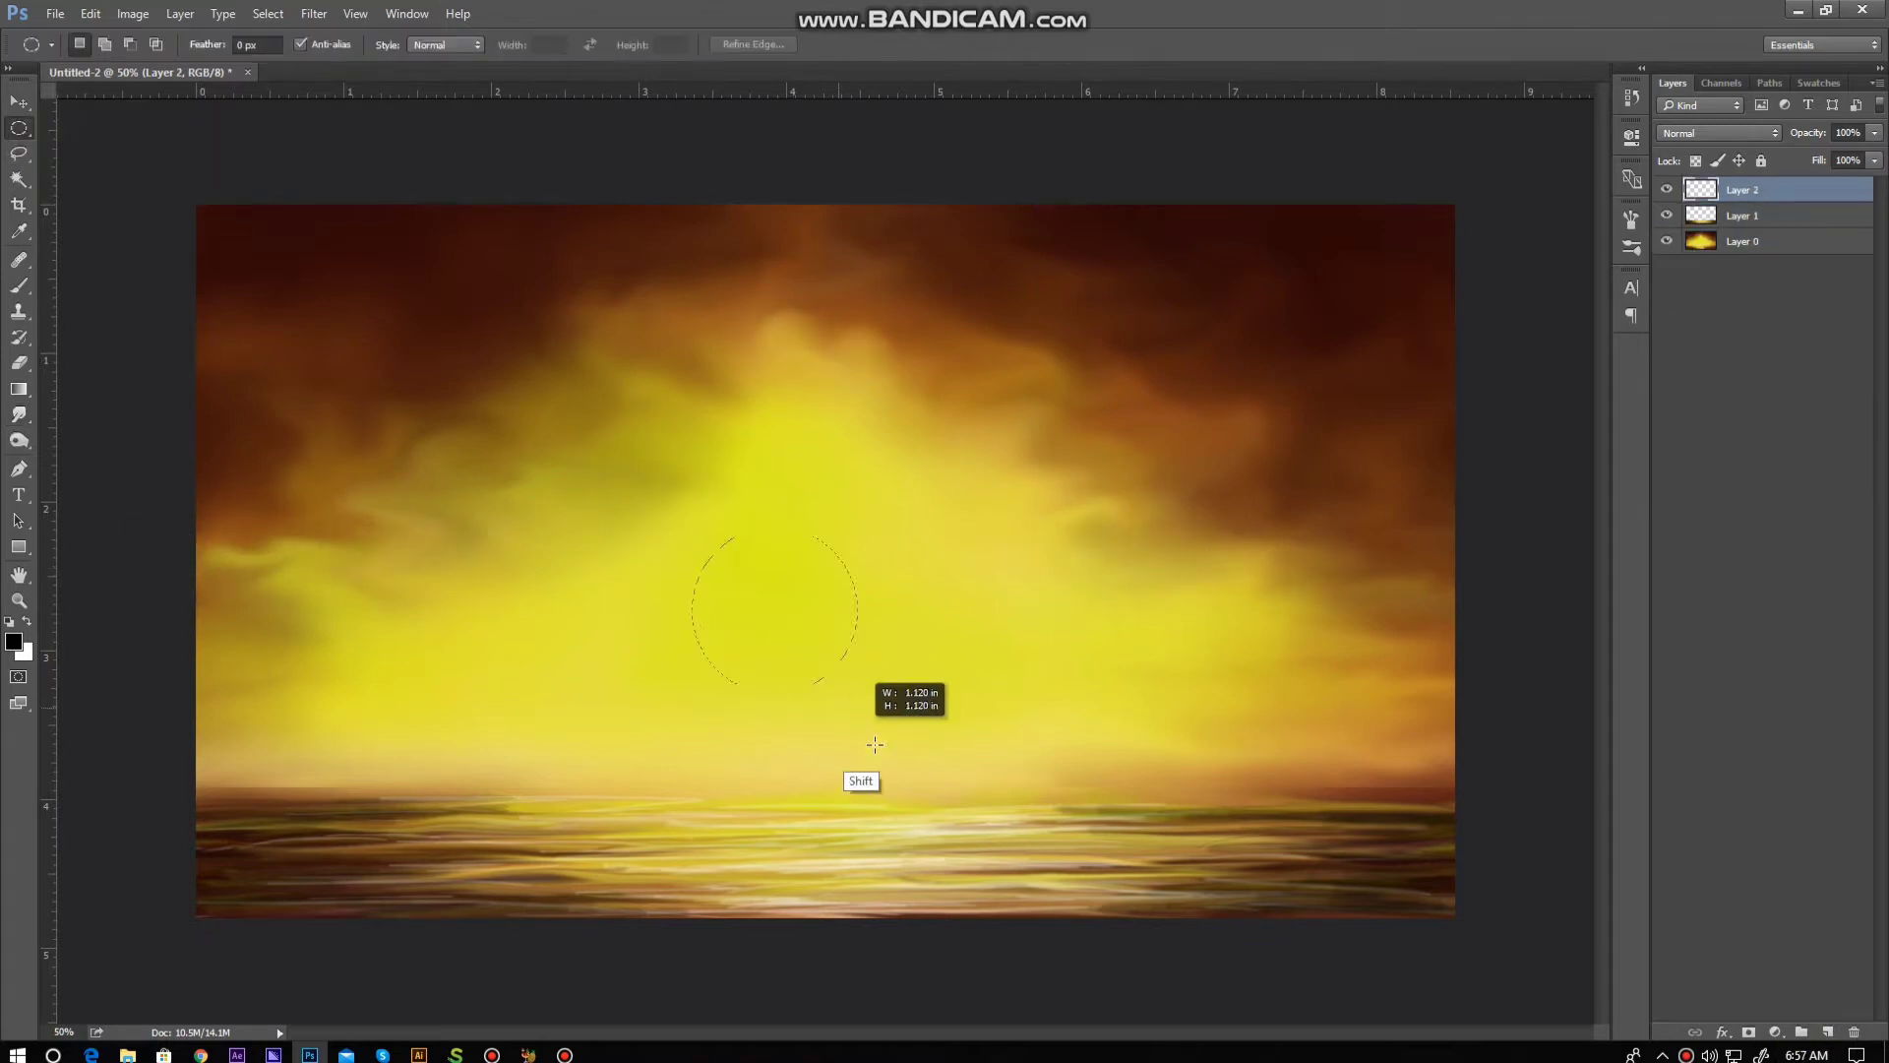
Step: Draw a circle at the glow's centre, fill it white and scale it to 122%
drag(875, 744, 946, 784)
key(alt+BackSpace)
click(13, 641)
click(1573, 666)
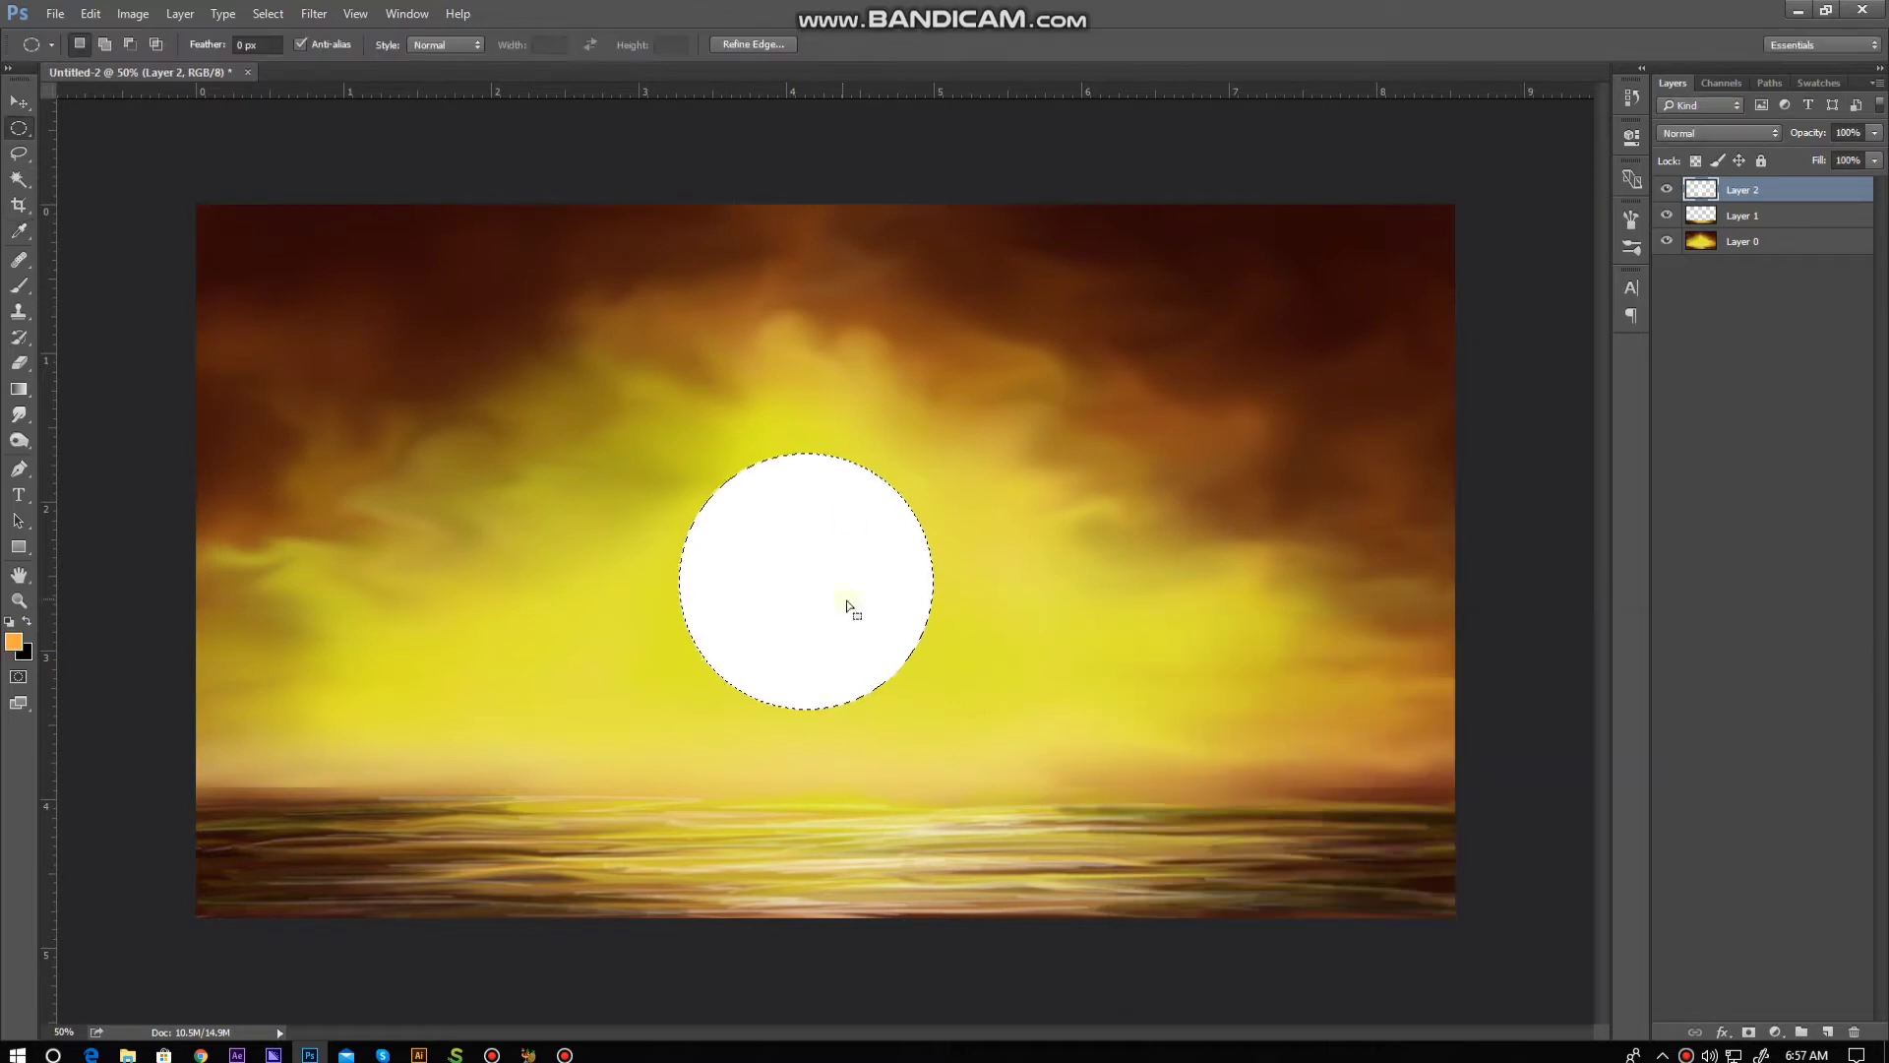
key(ctrl+t)
drag(933, 452, 981, 404)
key(Return)
Step: Brush soft peach and orange-pink tones over the white circle
key(b)
mouse_move(866, 637)
mouse_down()
mouse_move(831, 662)
mouse_move(861, 481)
mouse_up()
click(14, 641)
click(1573, 666)
mouse_move(823, 561)
mouse_down()
mouse_move(814, 446)
mouse_move(898, 677)
mouse_move(675, 581)
mouse_move(873, 649)
mouse_move(936, 624)
mouse_up()
Step: Paint orange streaks across the sun at 30% opacity, brush size 125
click(14, 641)
key(Return)
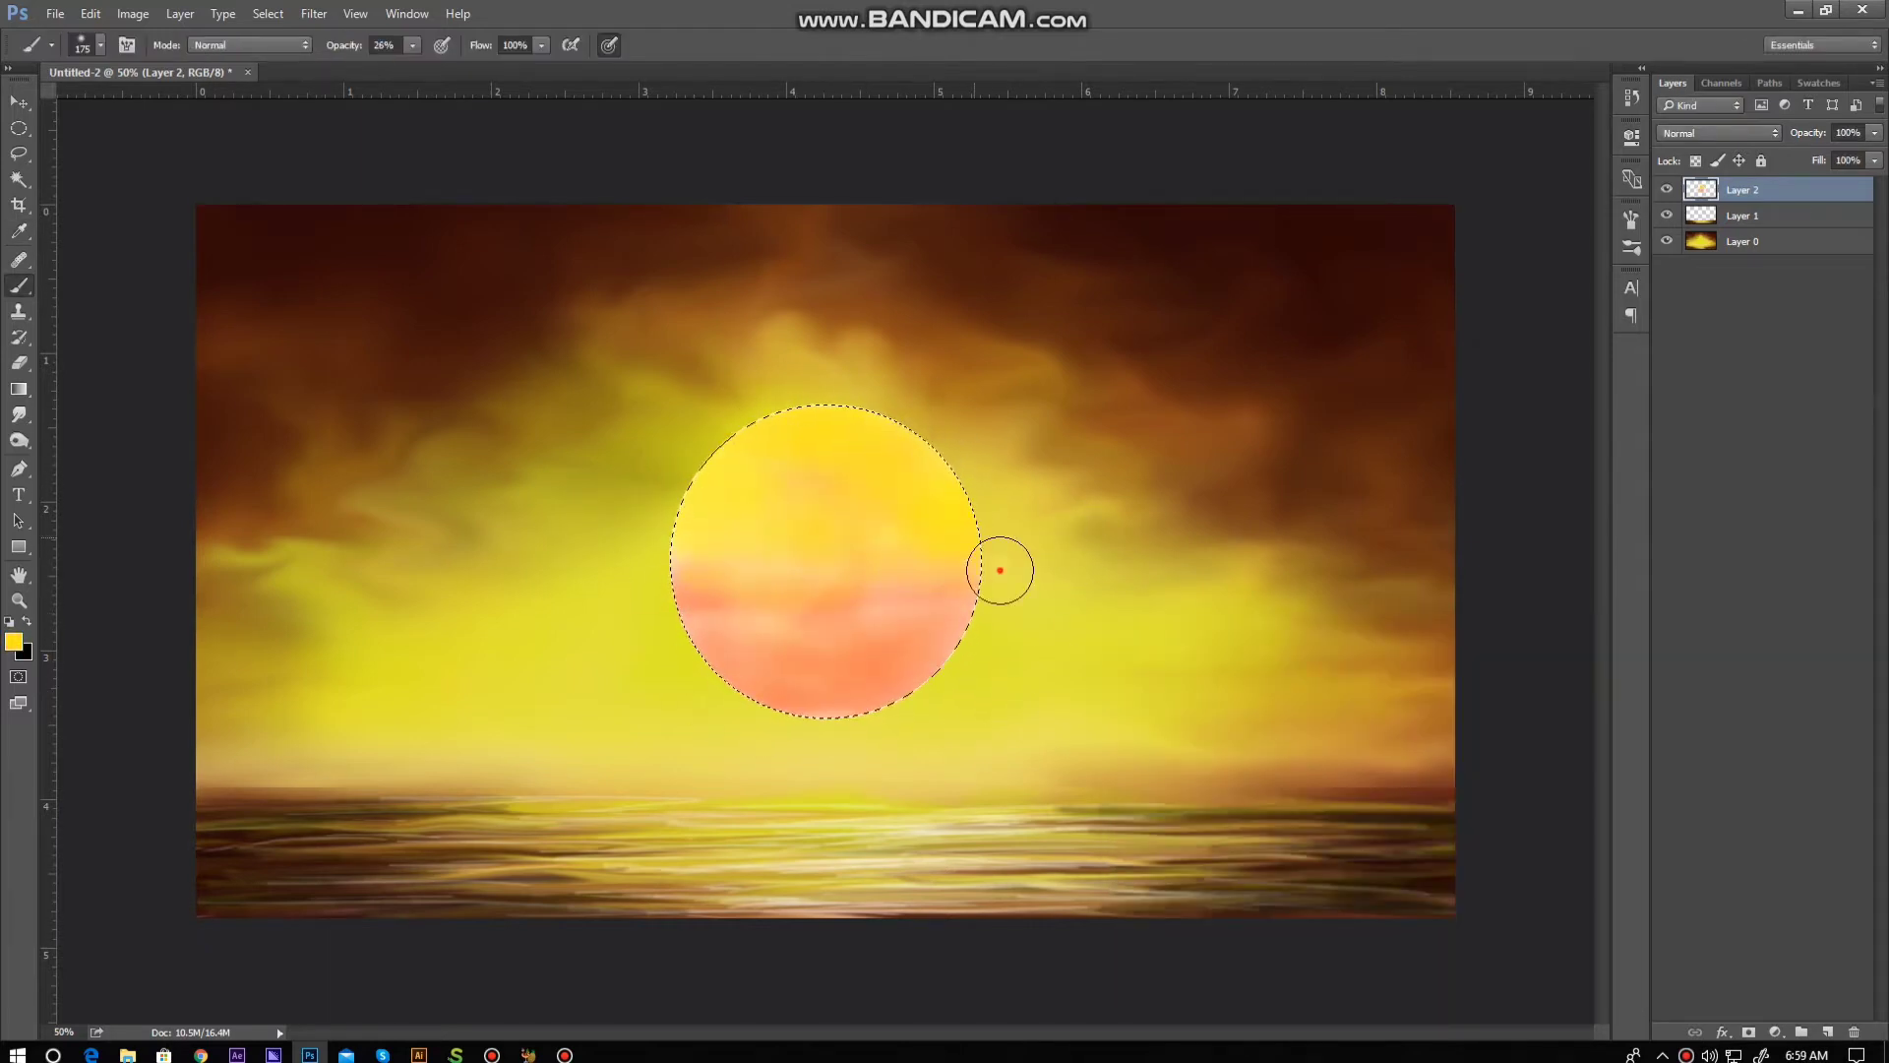
key(3)
mouse_move(915, 640)
mouse_down()
mouse_move(911, 594)
mouse_move(1047, 504)
mouse_up()
key([)
key([)
Step: Paint orange-red strokes across the sun's middle
click(14, 642)
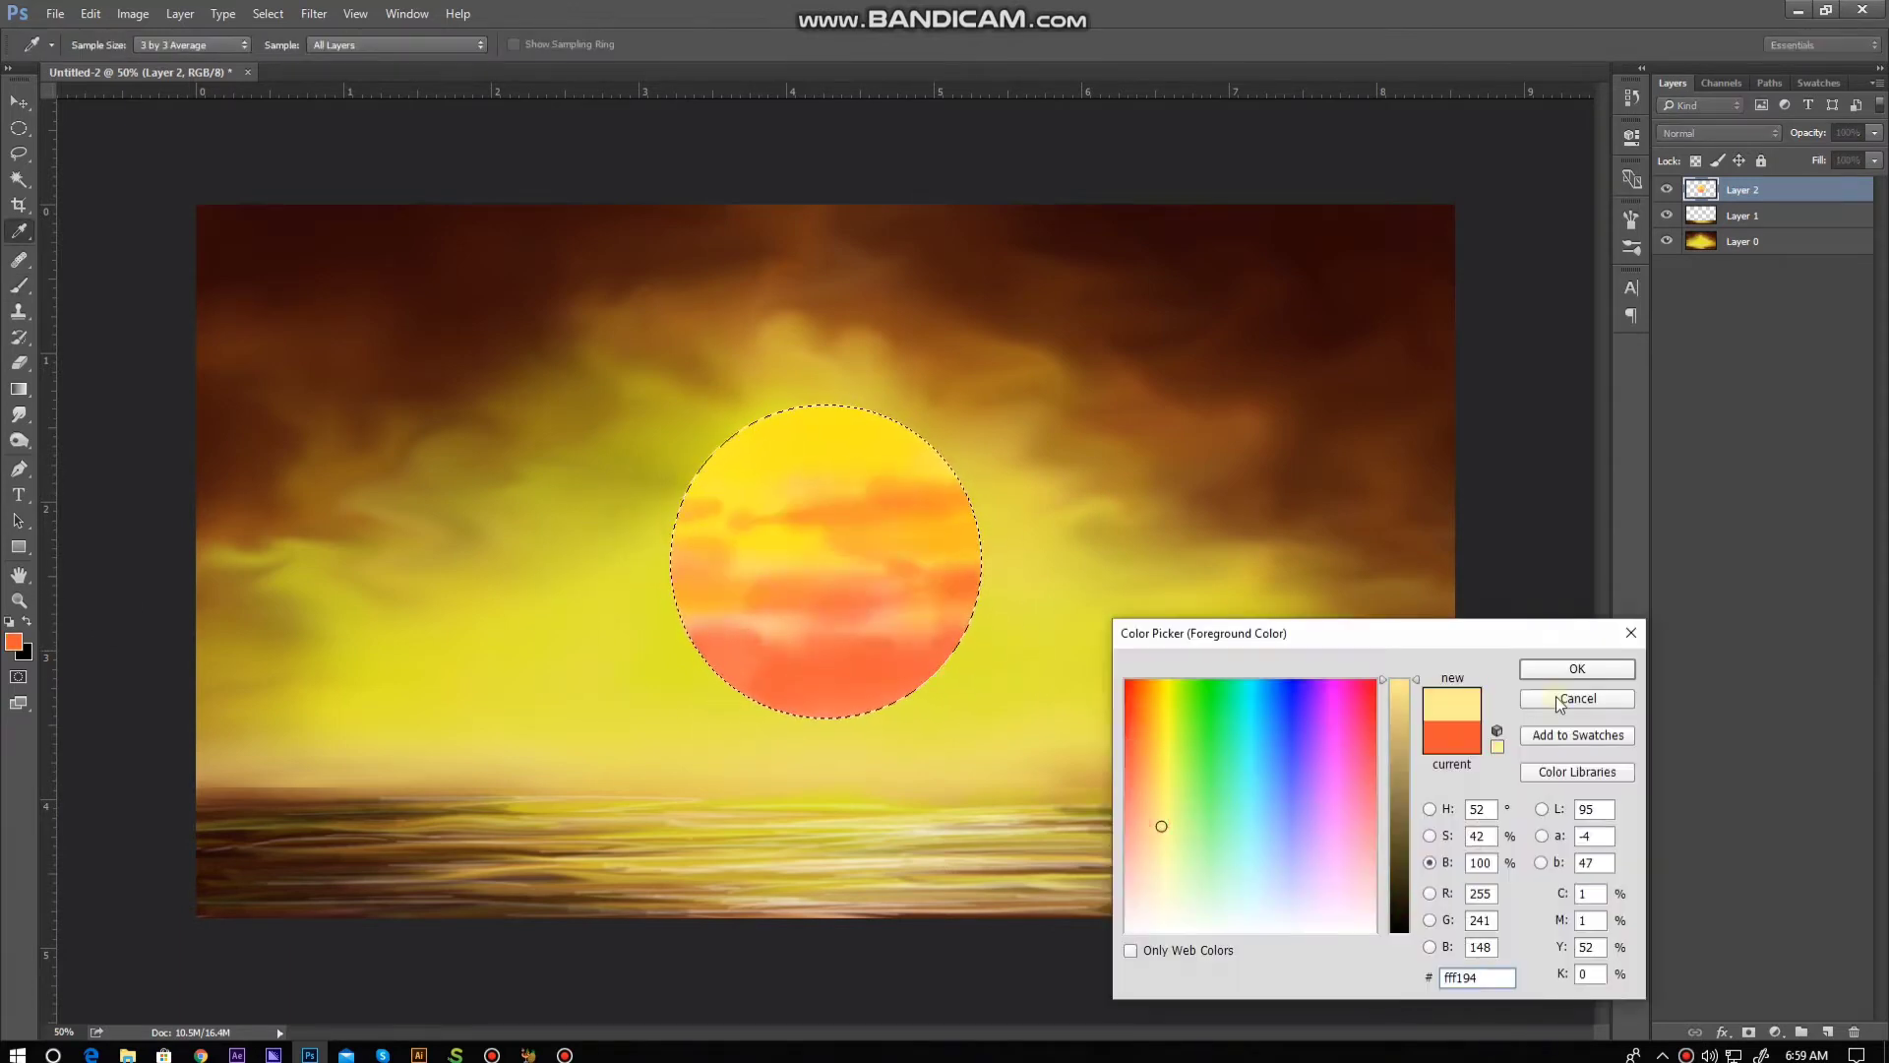
click(857, 428)
key(Return)
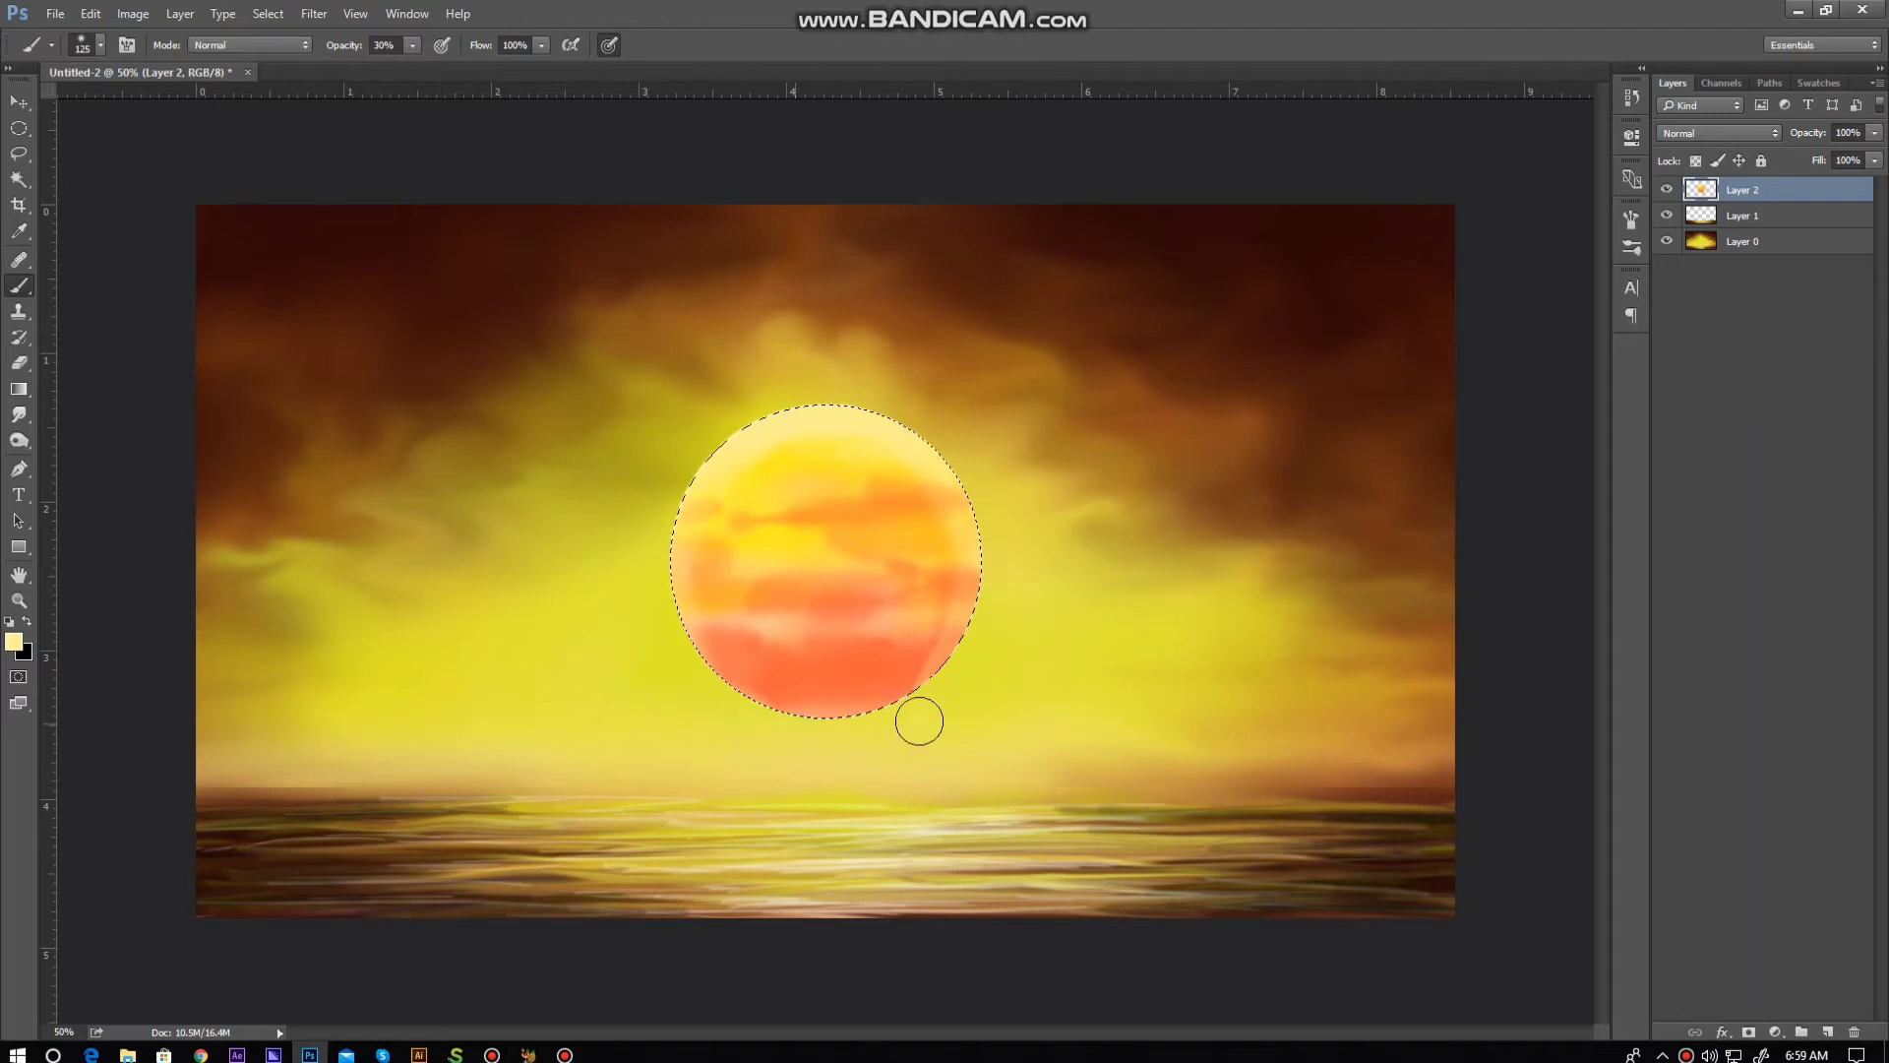
click(13, 642)
click(826, 679)
key(Return)
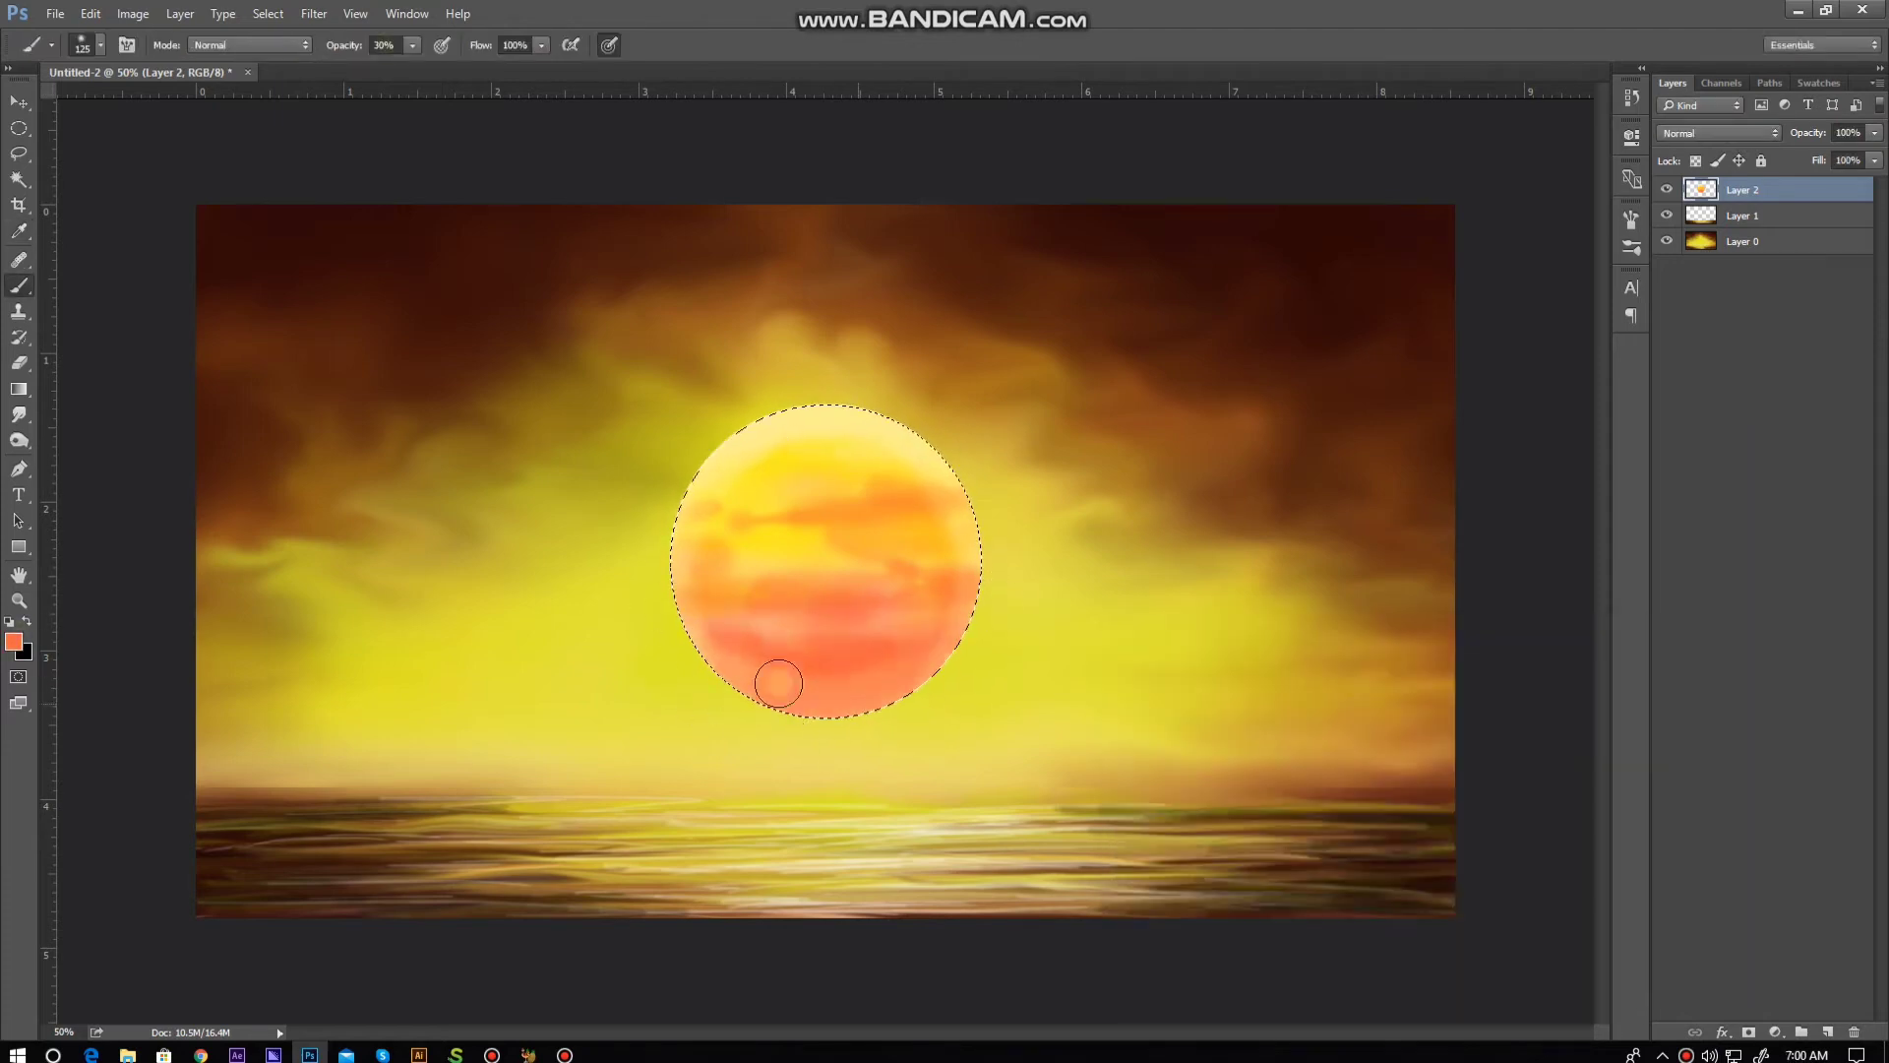
mouse_move(778, 683)
mouse_down()
mouse_move(885, 552)
mouse_move(759, 551)
mouse_up()
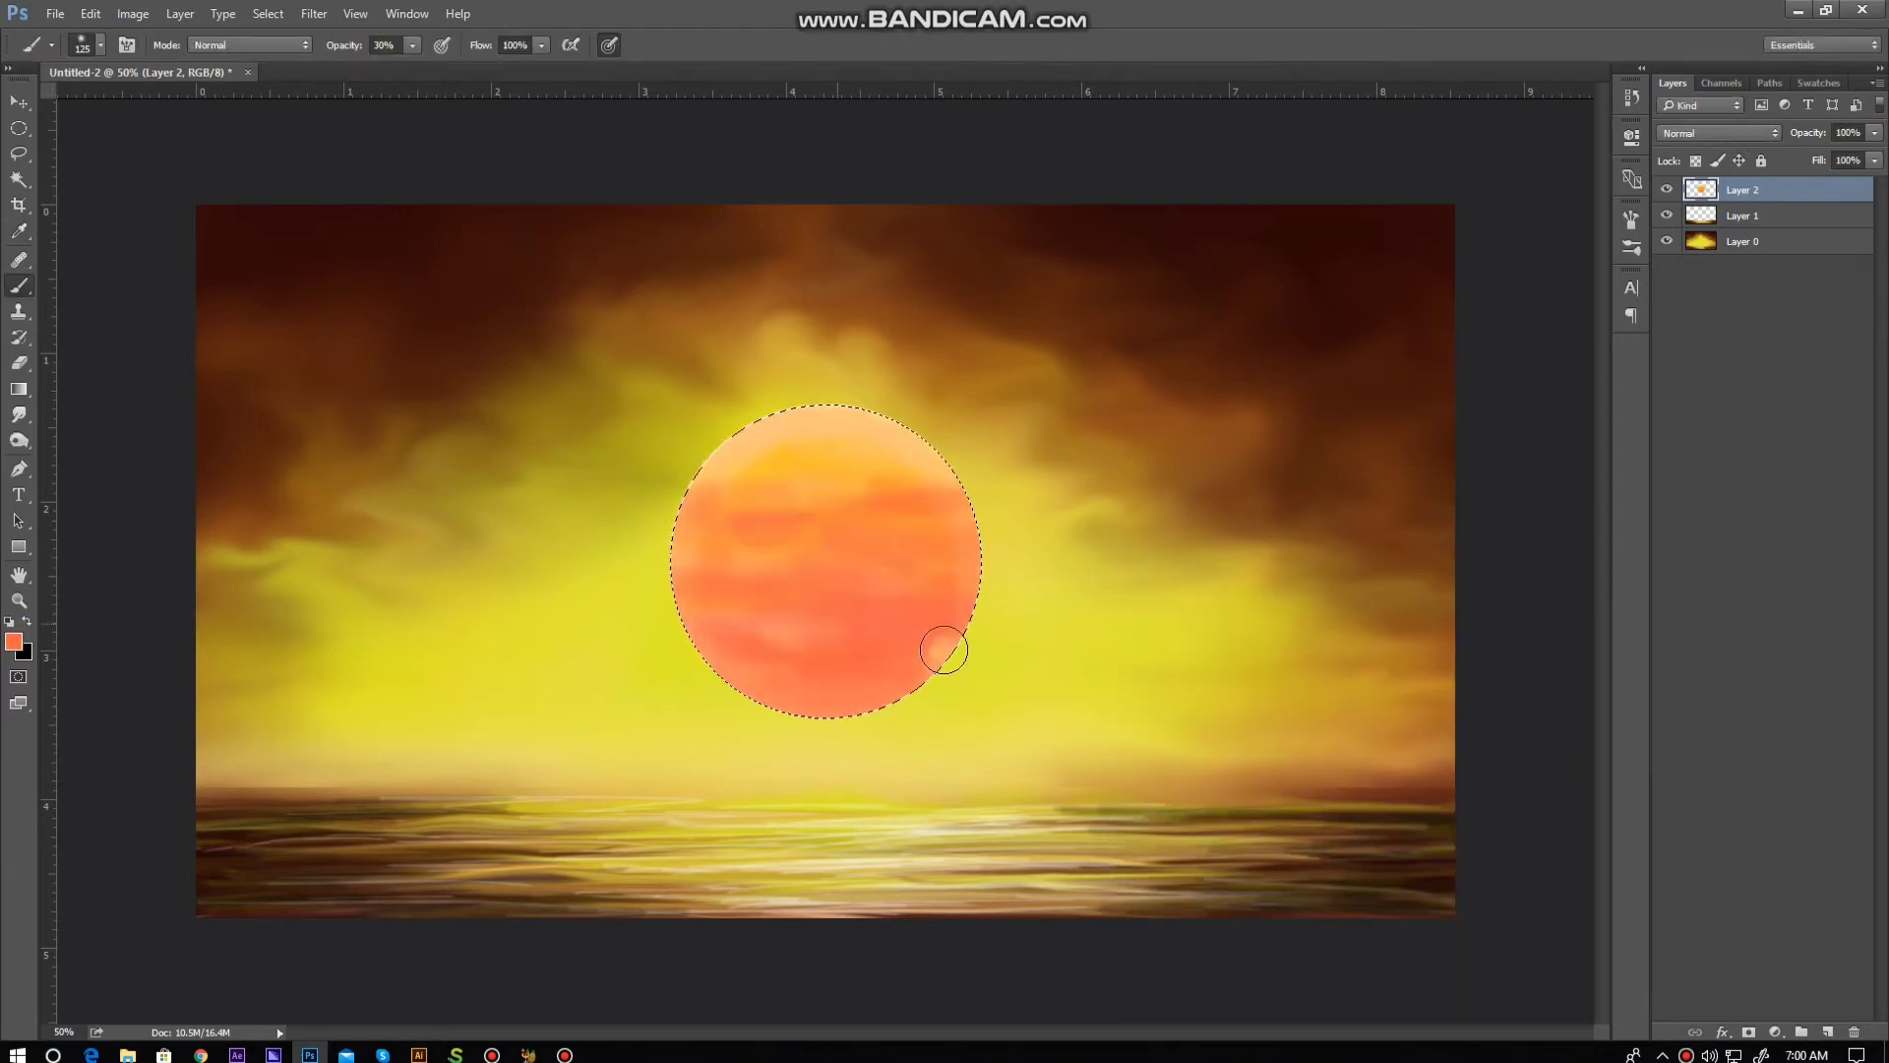
Step: Add redder strokes across the sun
click(14, 641)
click(1397, 787)
key(Return)
drag(945, 649, 708, 590)
drag(944, 580, 708, 561)
Step: Tint the sun's top with faint olive and pale cream, then sample the salmon red edge
click(13, 641)
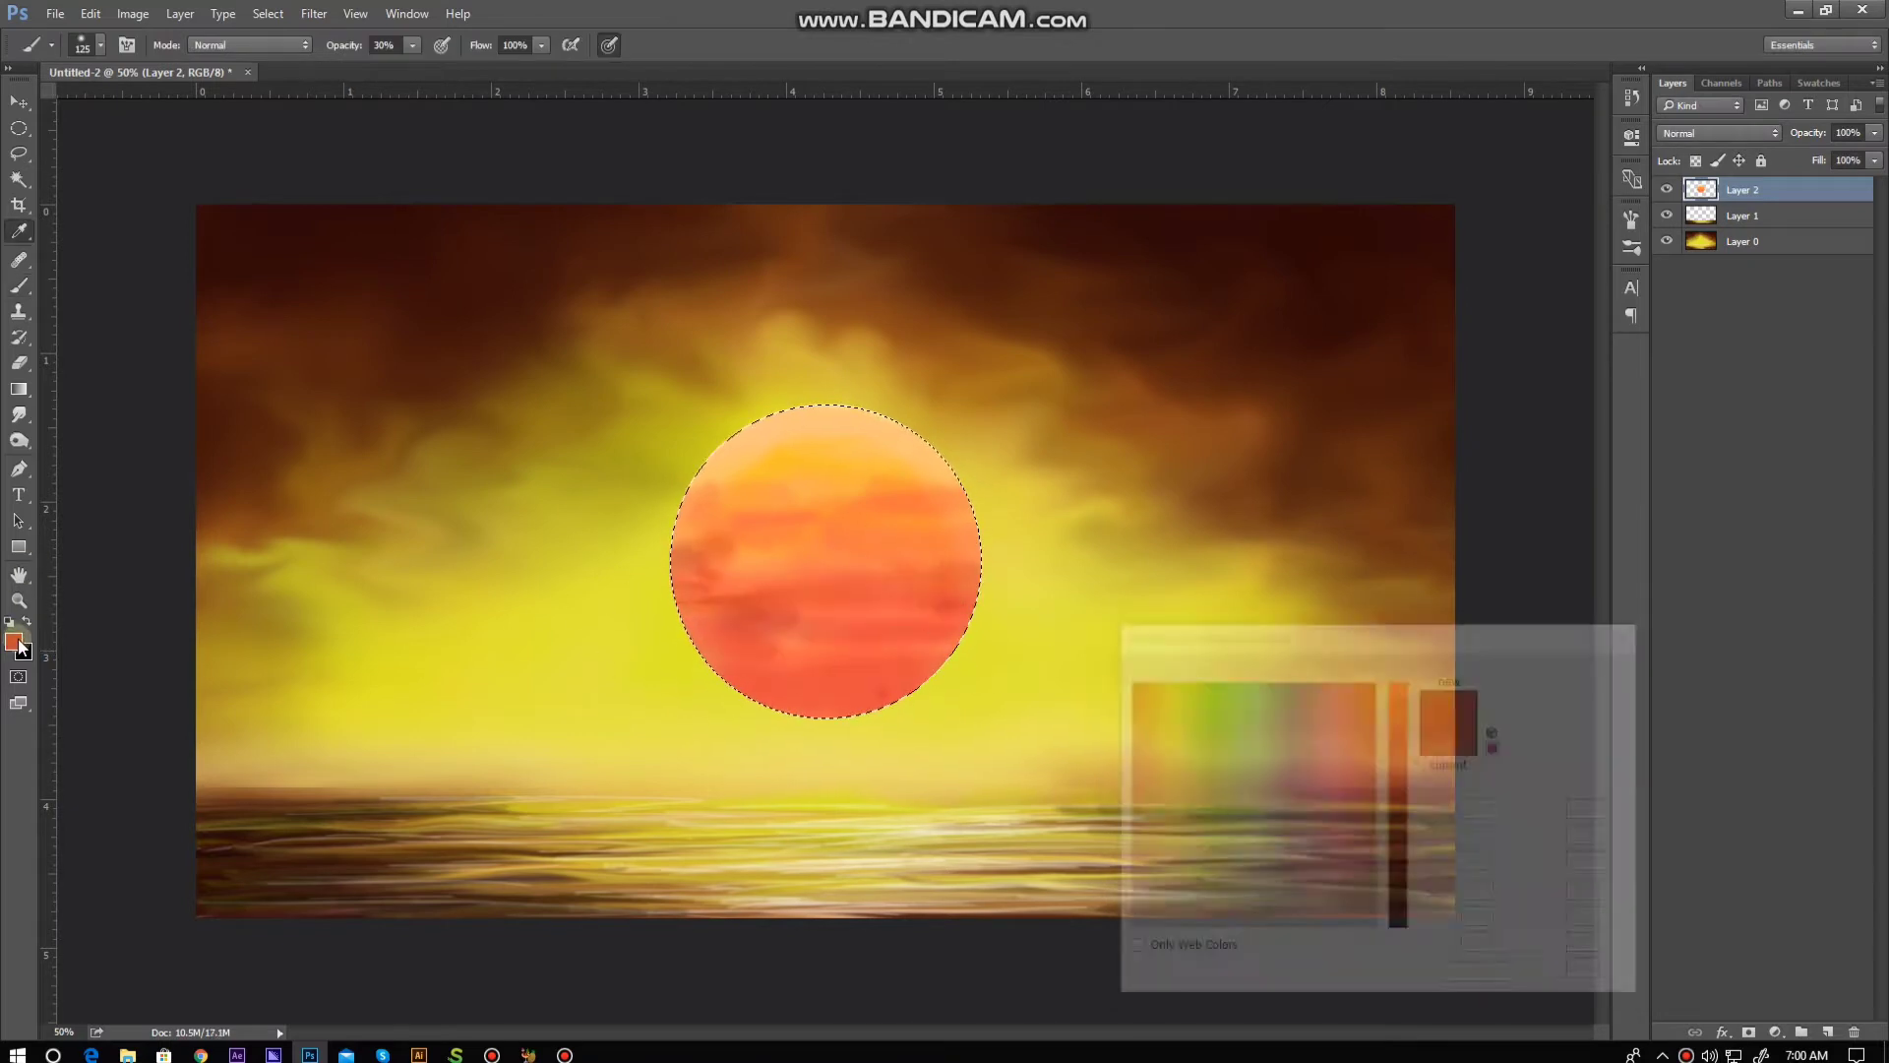
click(1251, 700)
key(Return)
drag(920, 472, 772, 447)
click(14, 641)
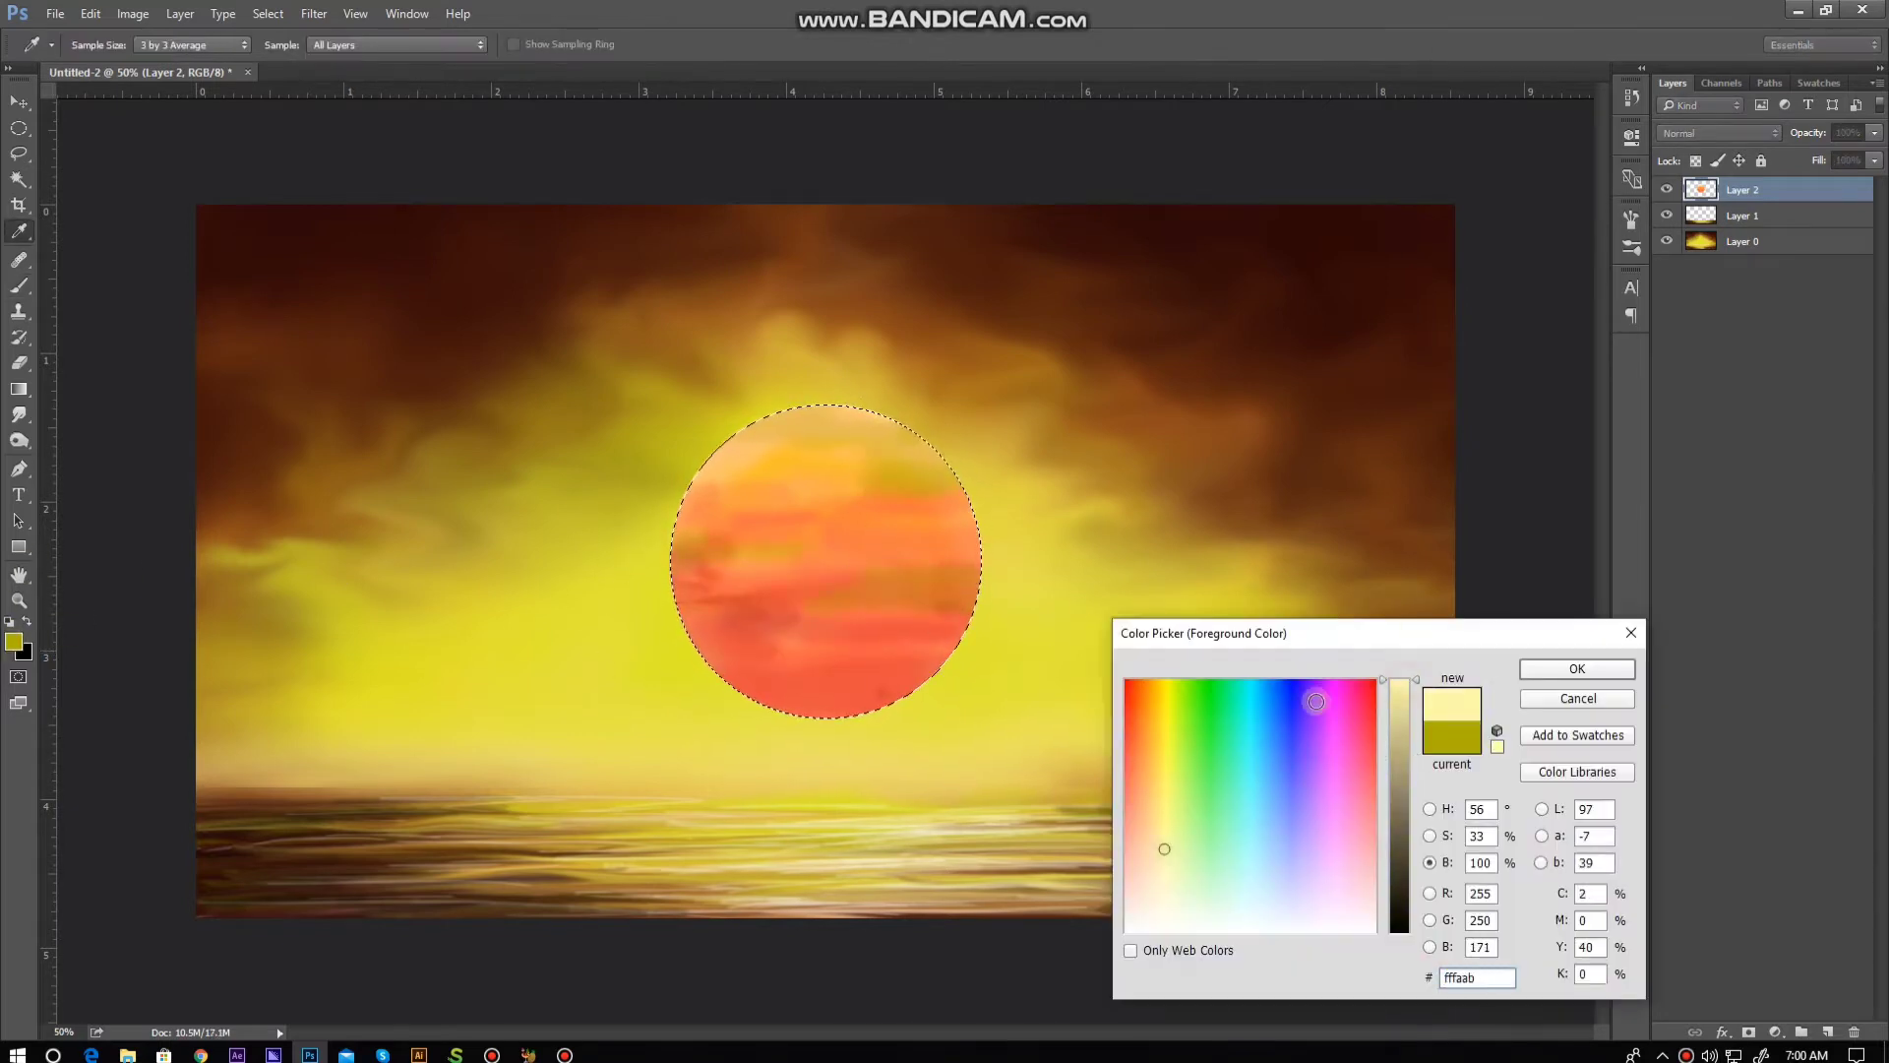
click(1316, 700)
click(1542, 677)
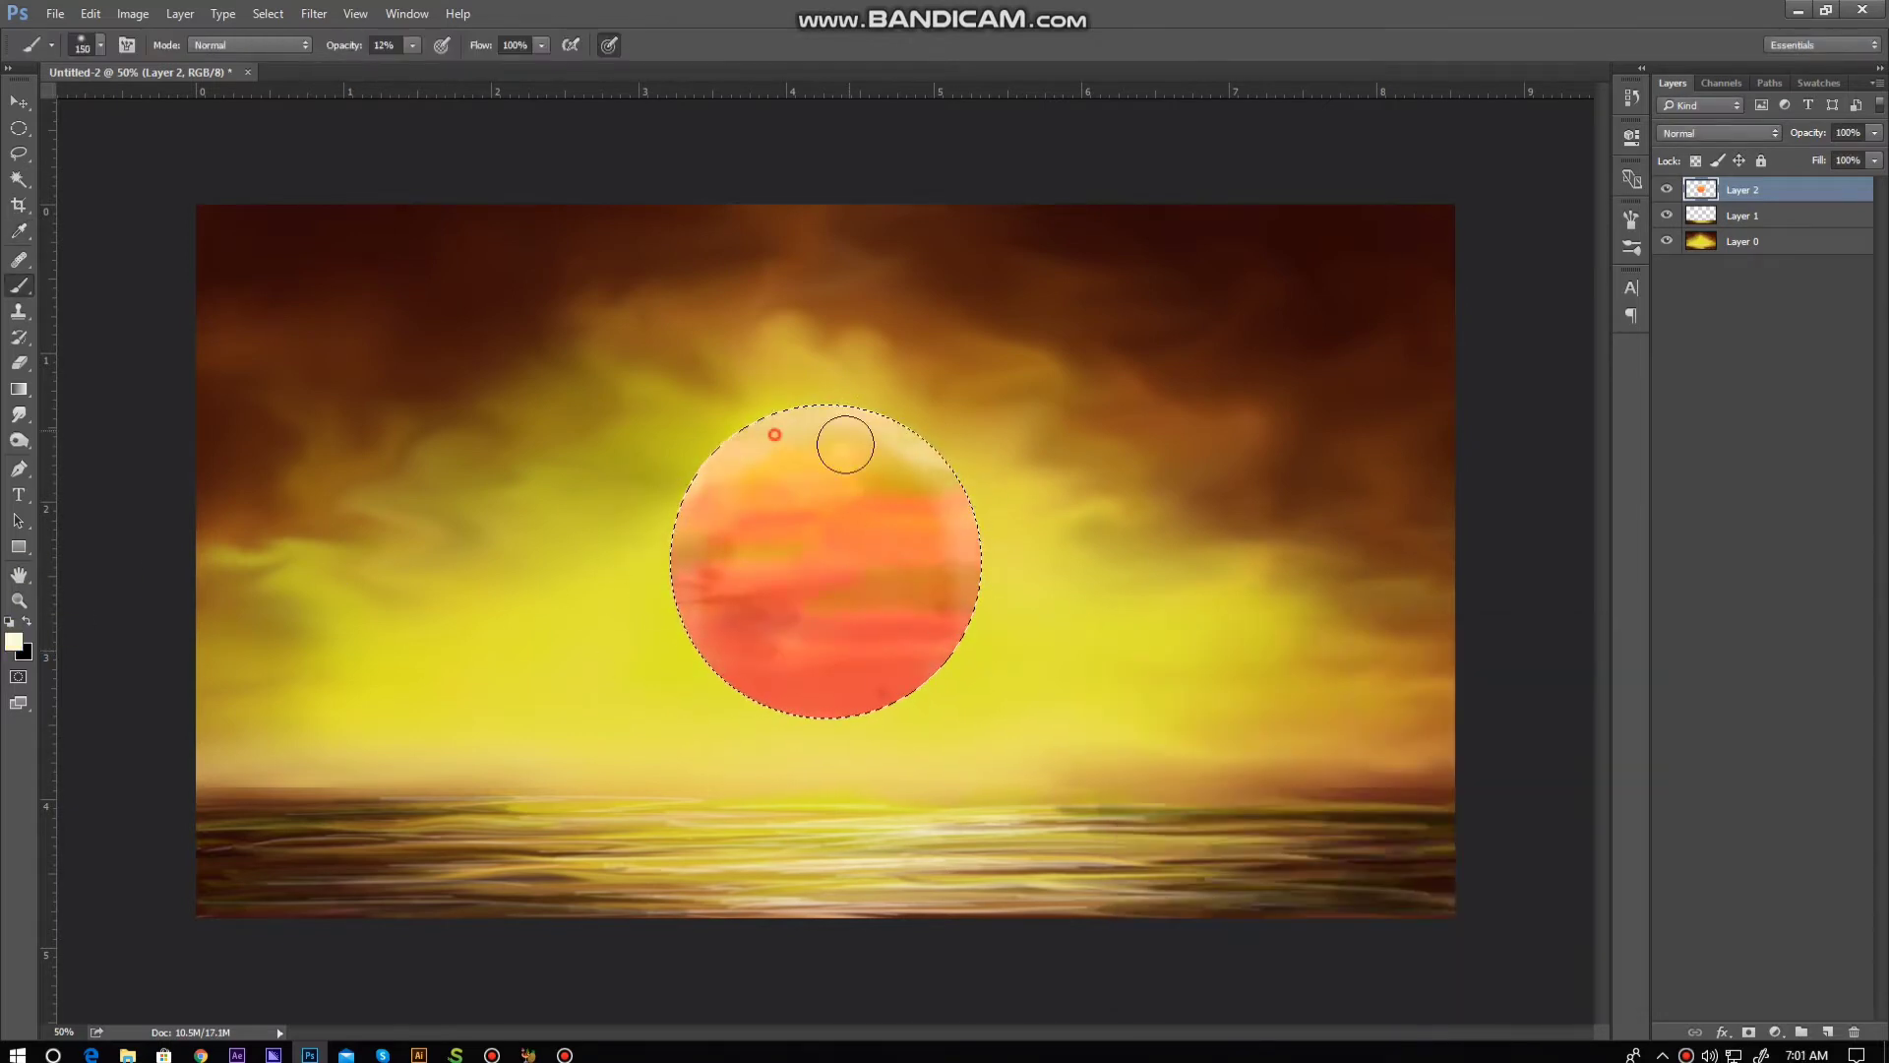
mouse_move(845, 444)
mouse_down()
mouse_move(999, 561)
mouse_move(813, 427)
mouse_up()
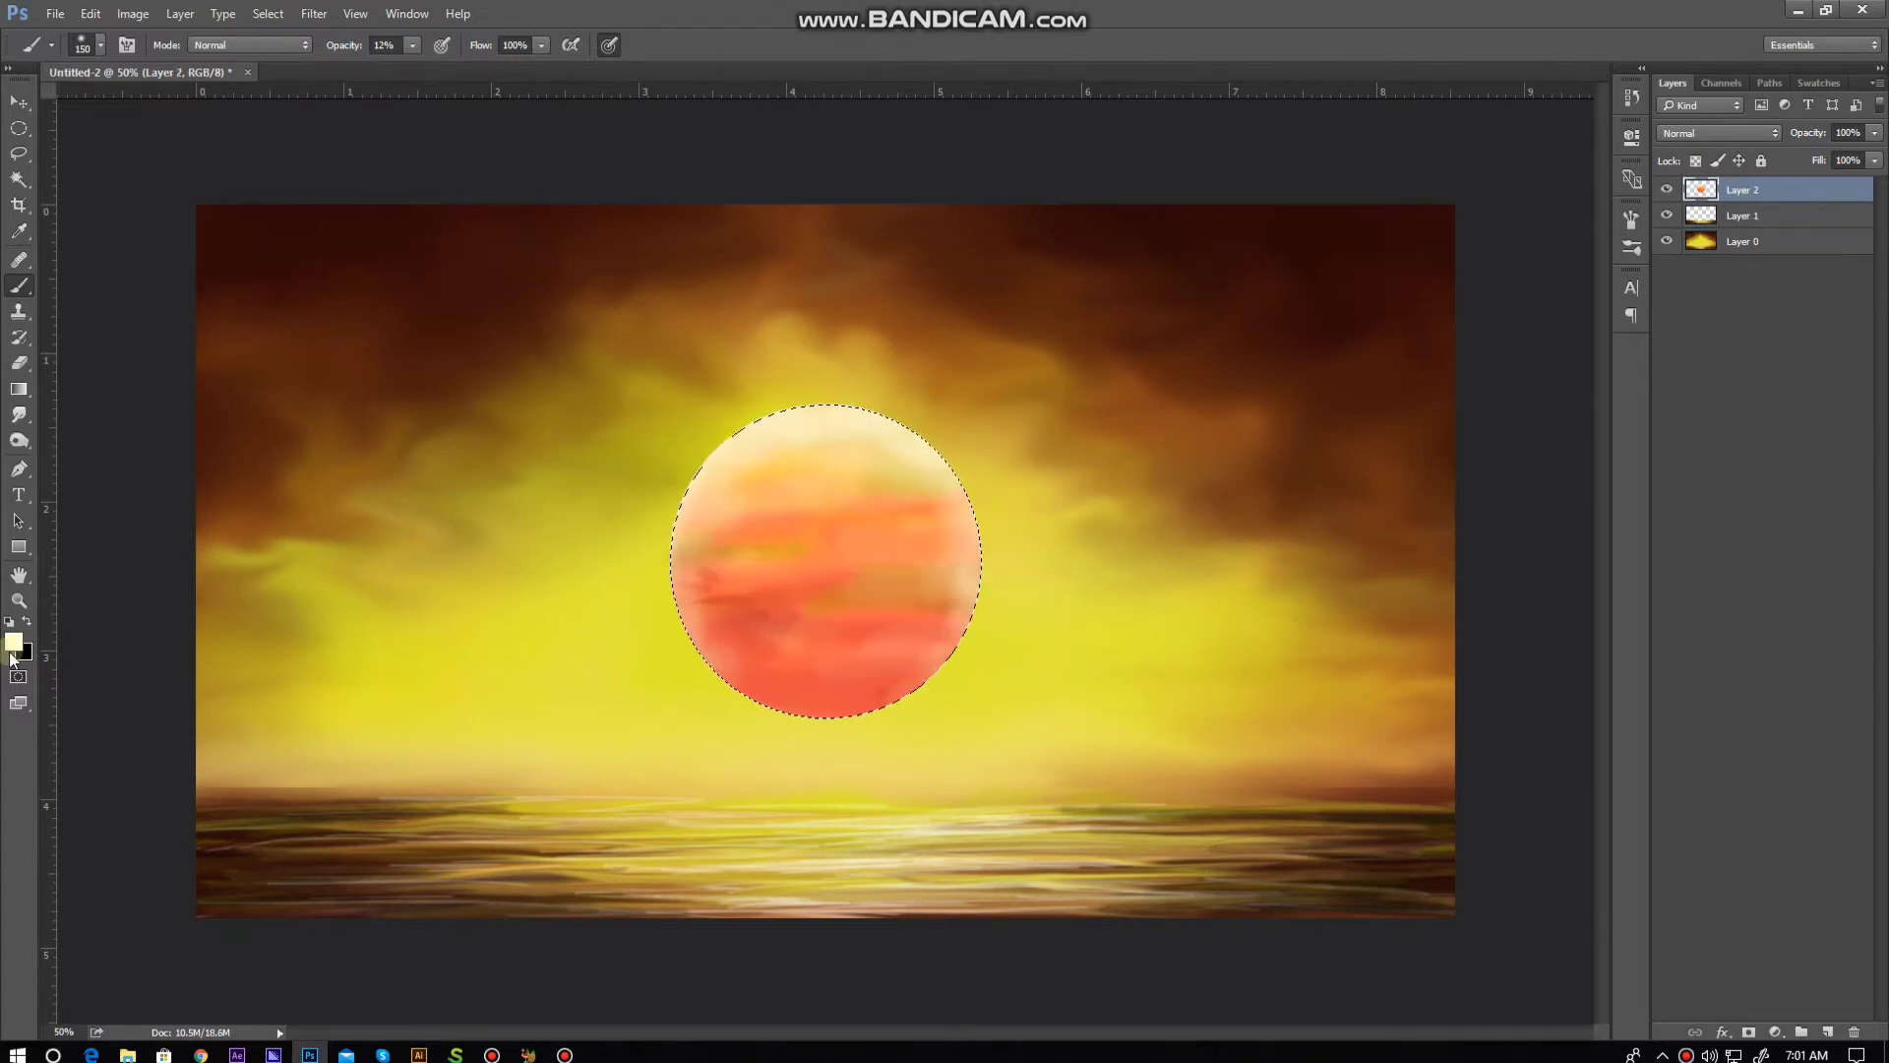
alt+click(961, 562)
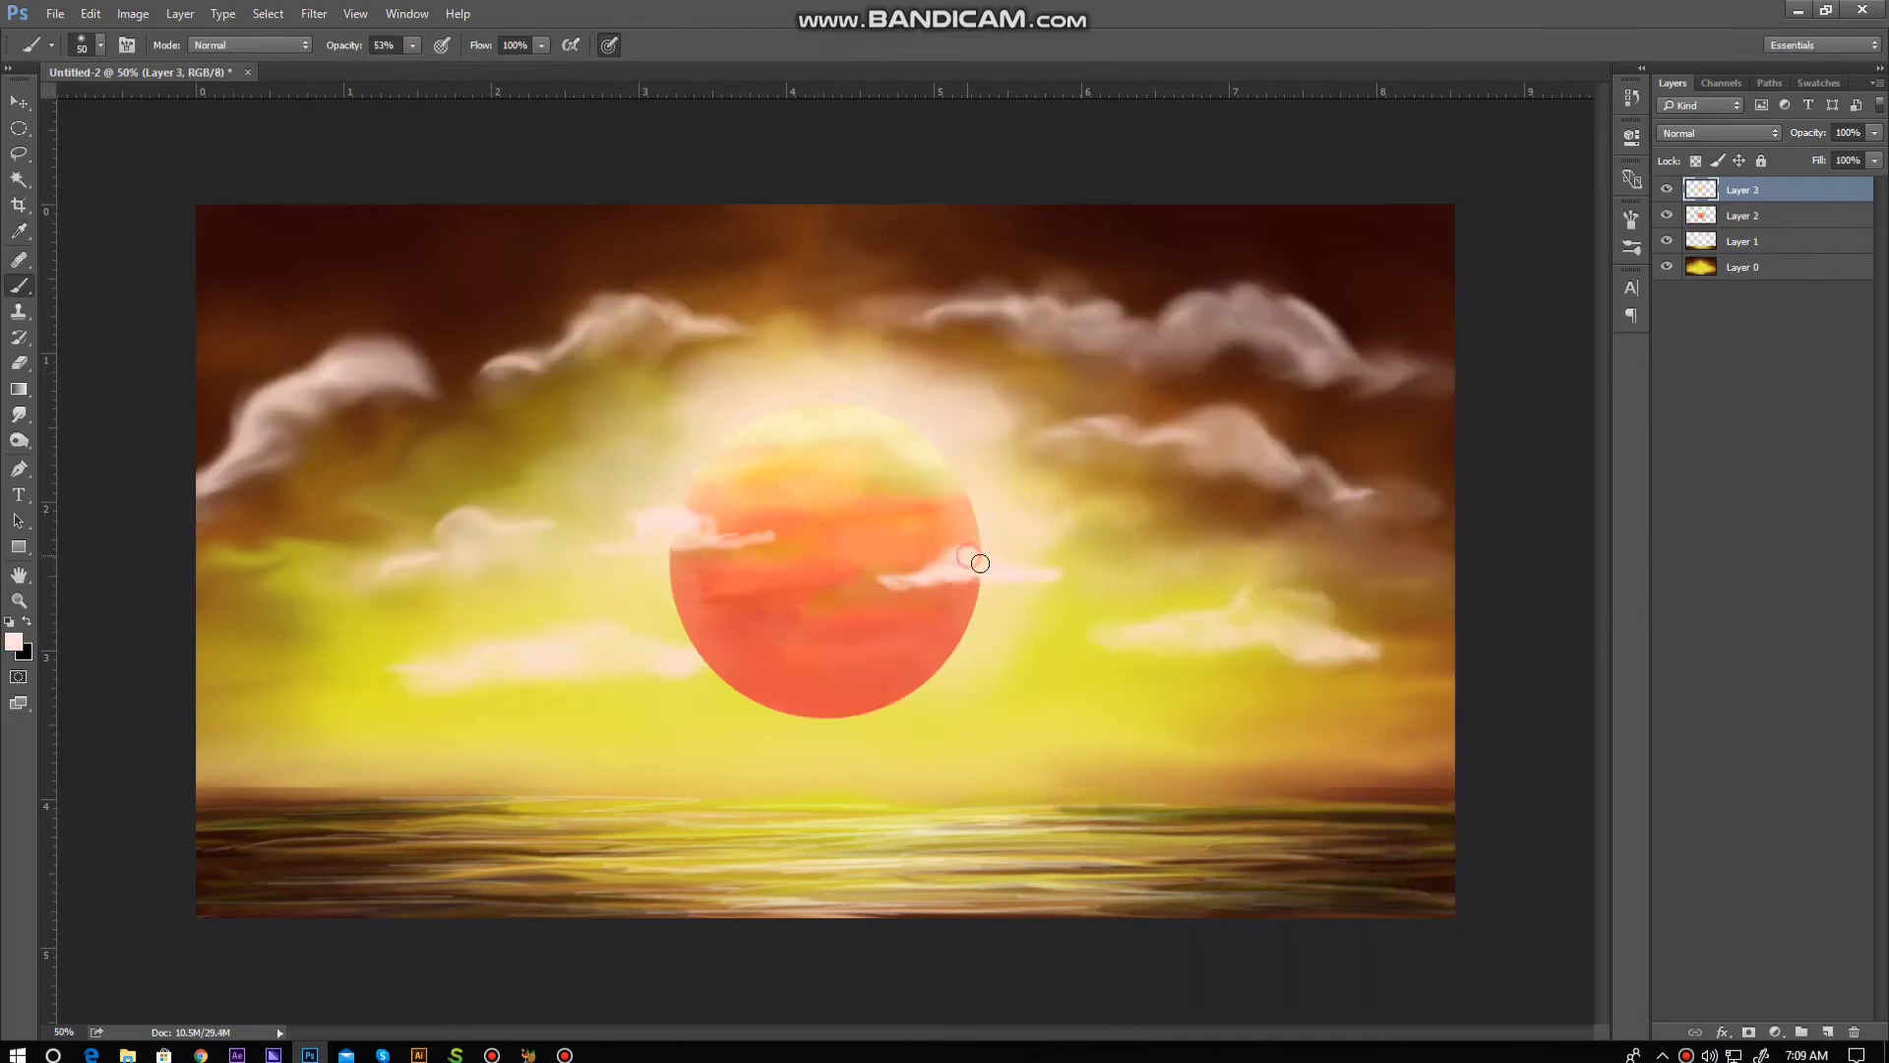
Step: Smudge the clouds, then fade the left and right clouds on Layer 1 with a 14% Eraser
click(18, 411)
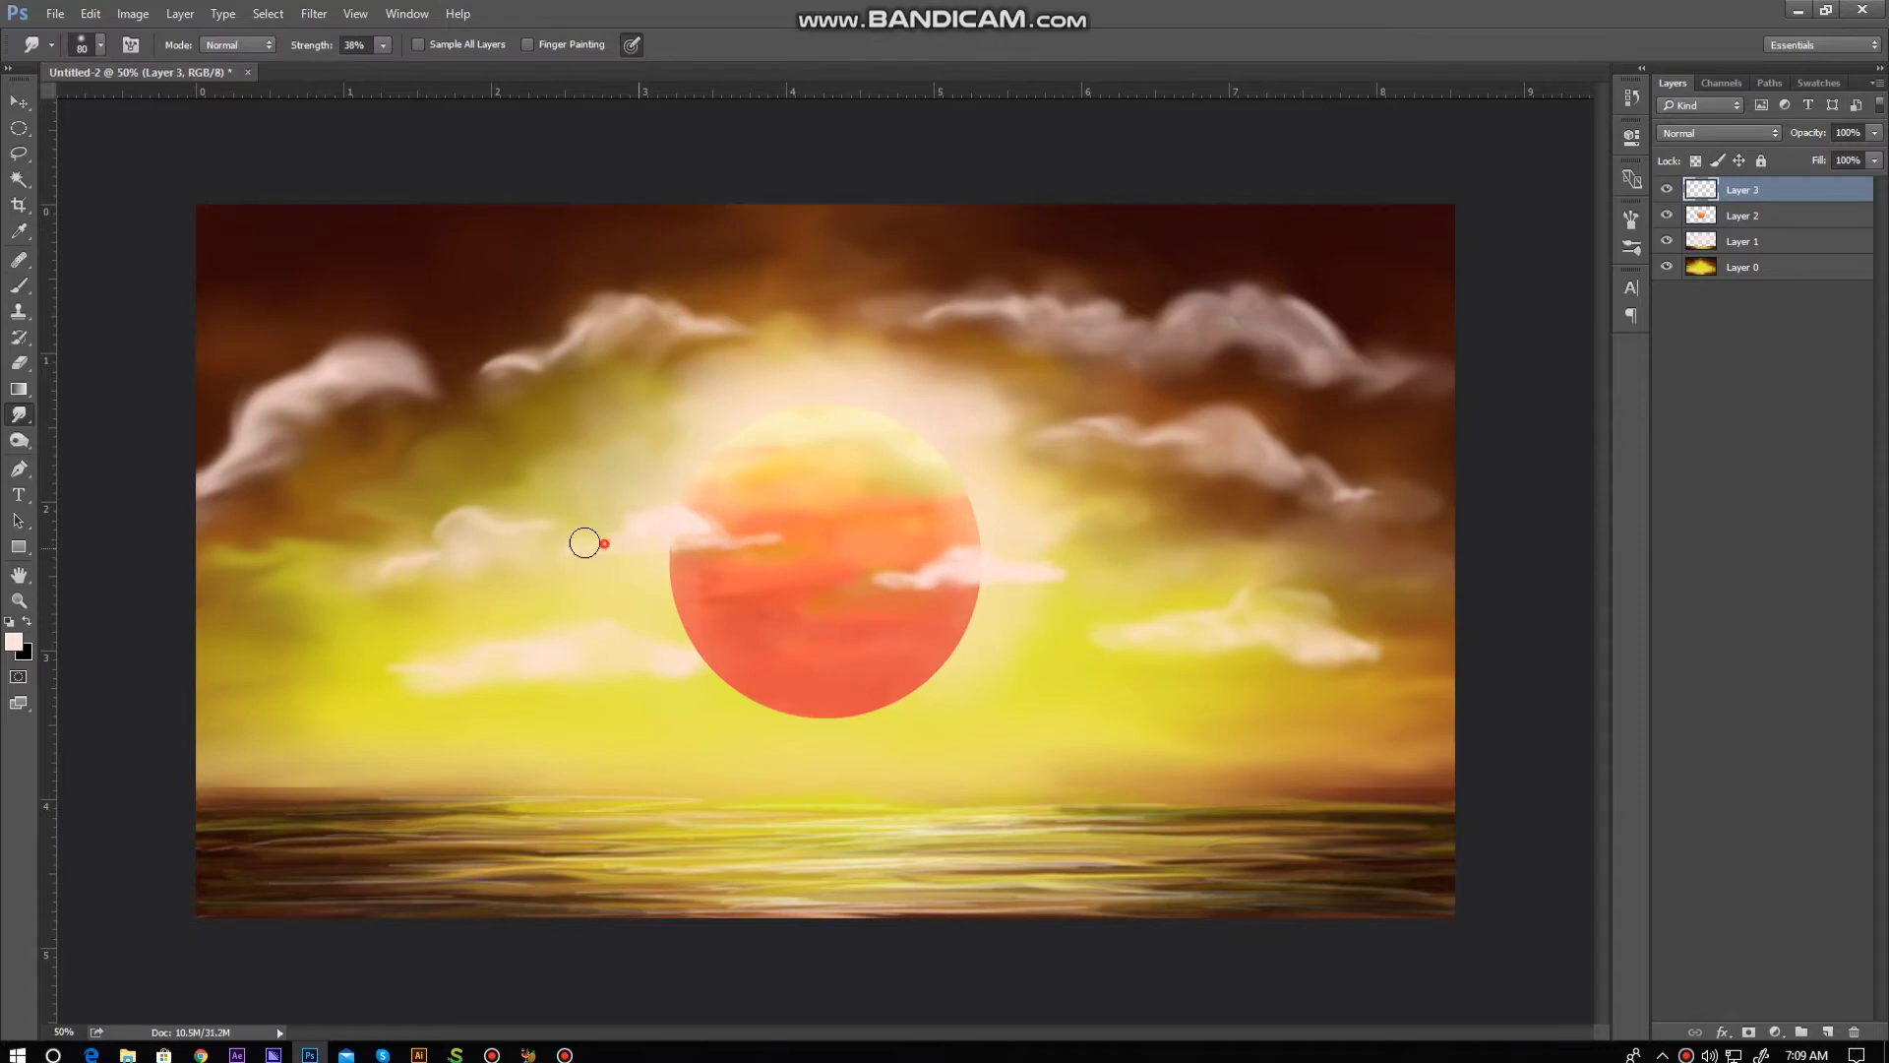
click(1760, 243)
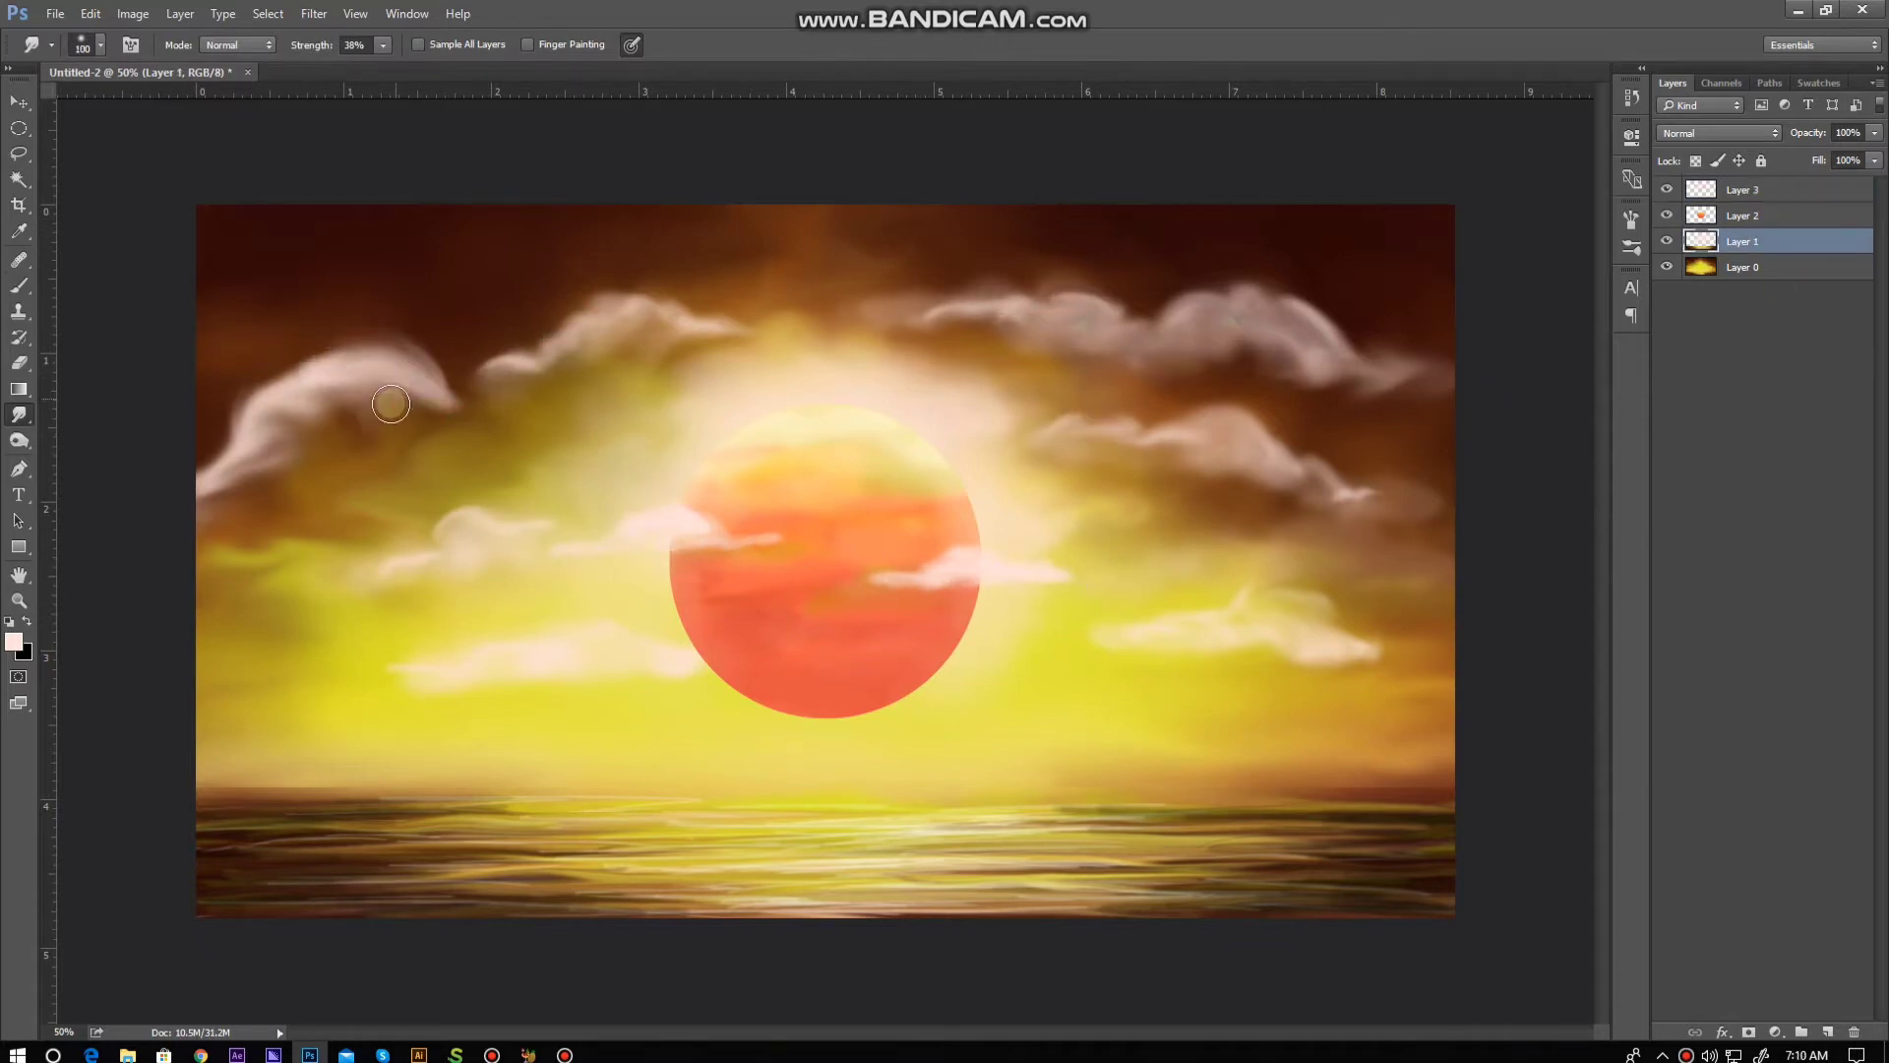
text(e)
text(14)
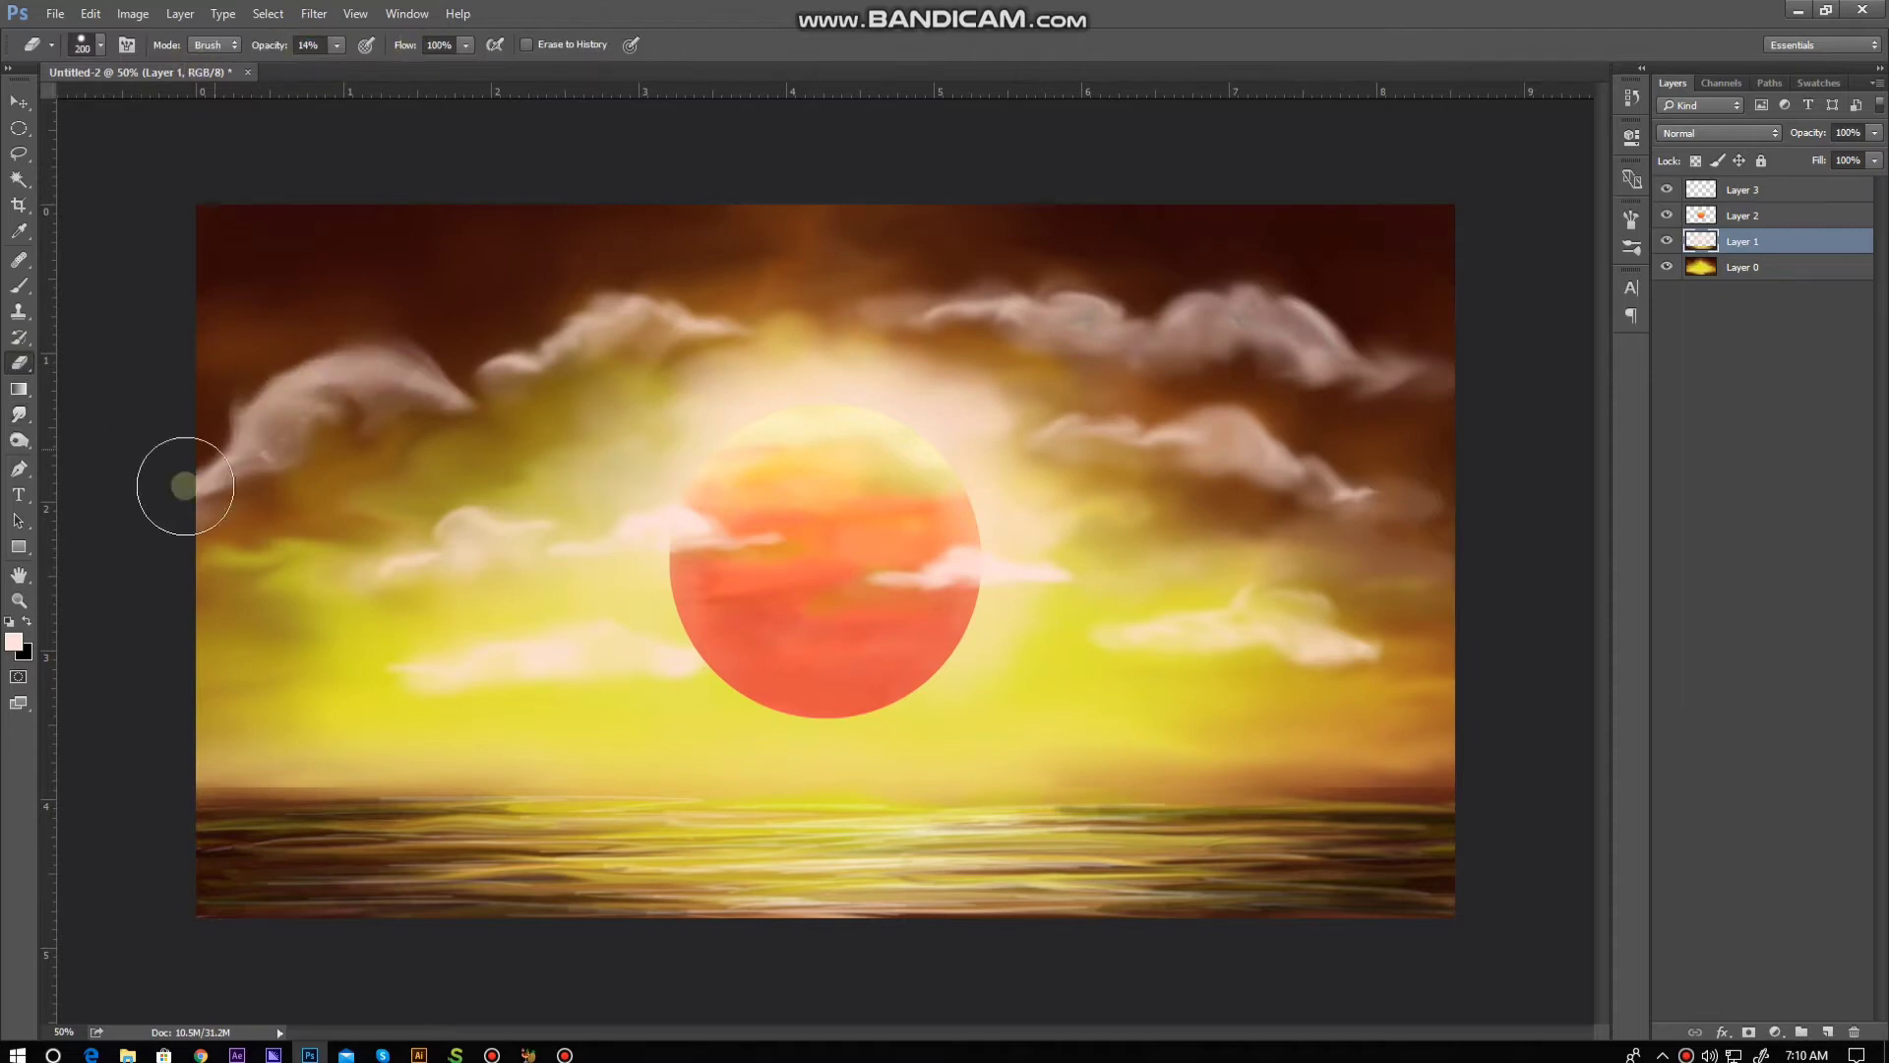
drag(190, 476, 232, 464)
right_click(232, 465)
key(Escape)
drag(1063, 325, 1378, 344)
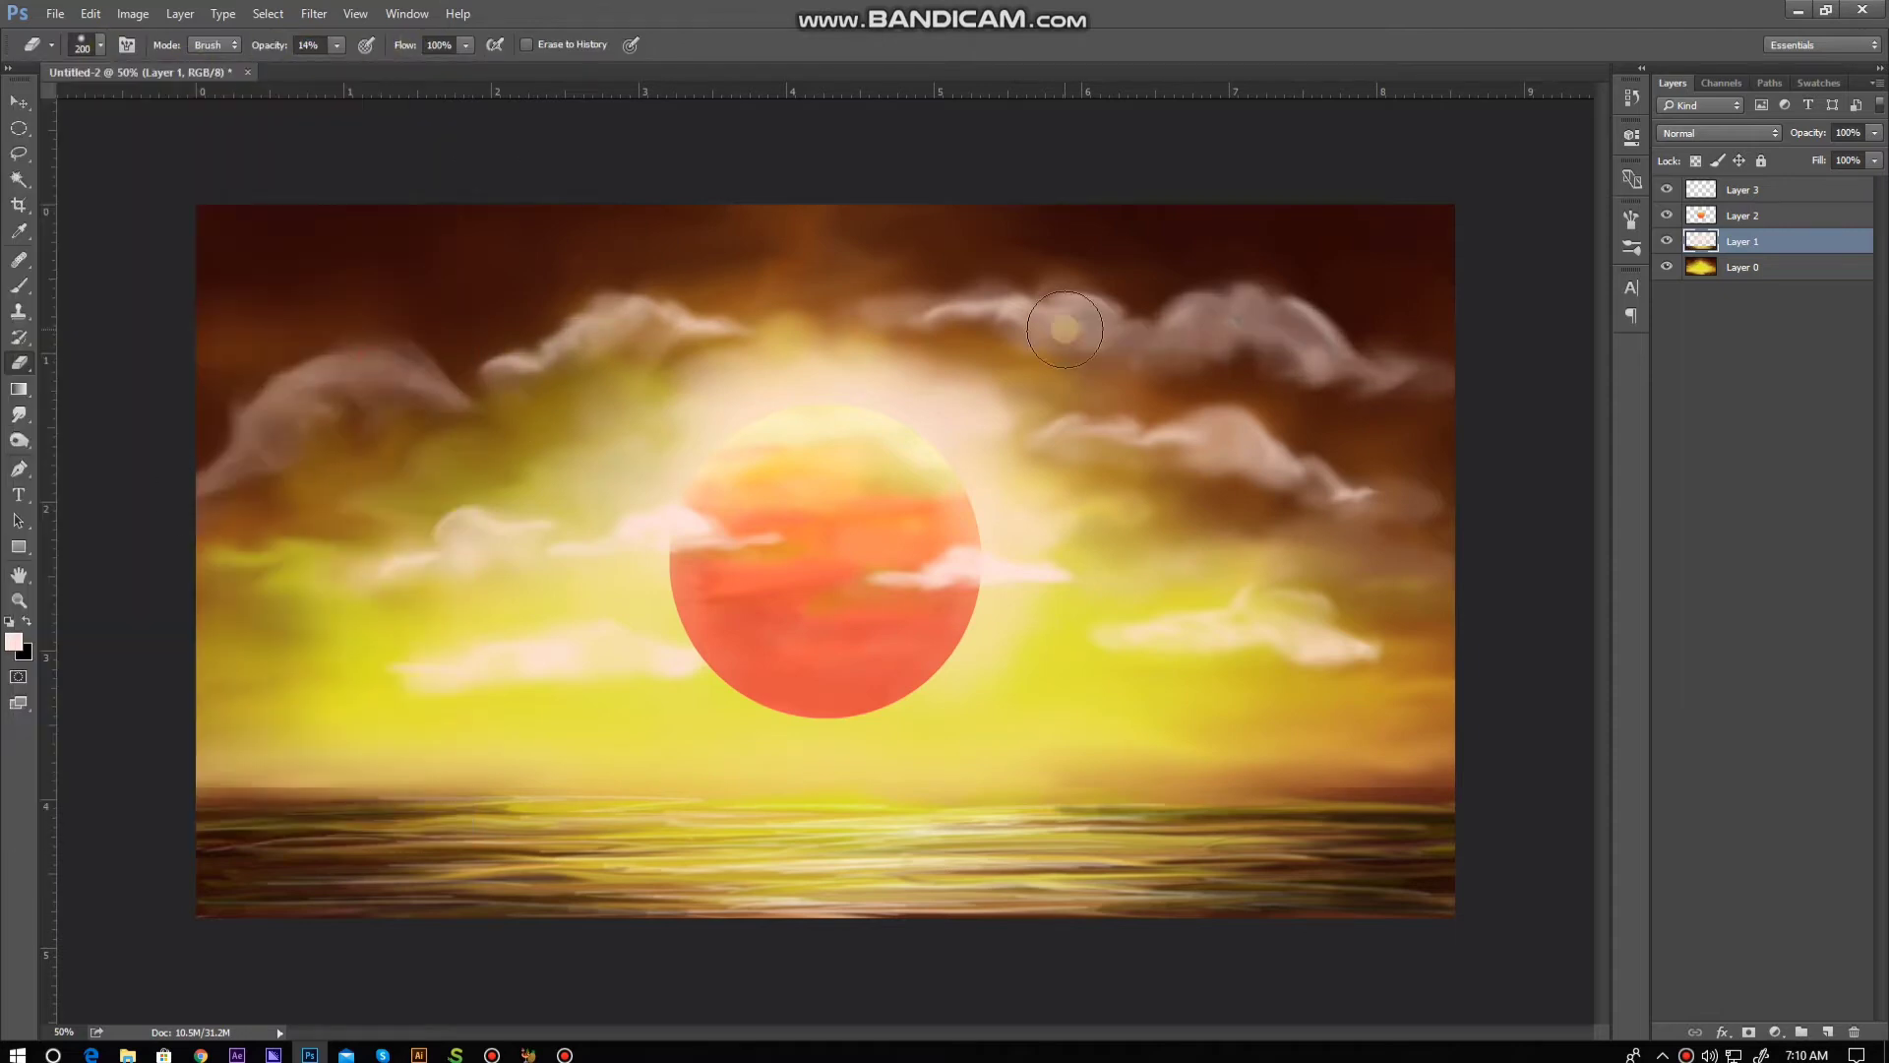
Step: Add a new empty layer above Layer 1 with a brush set to black
key(r)
key(alt+bracketleft)
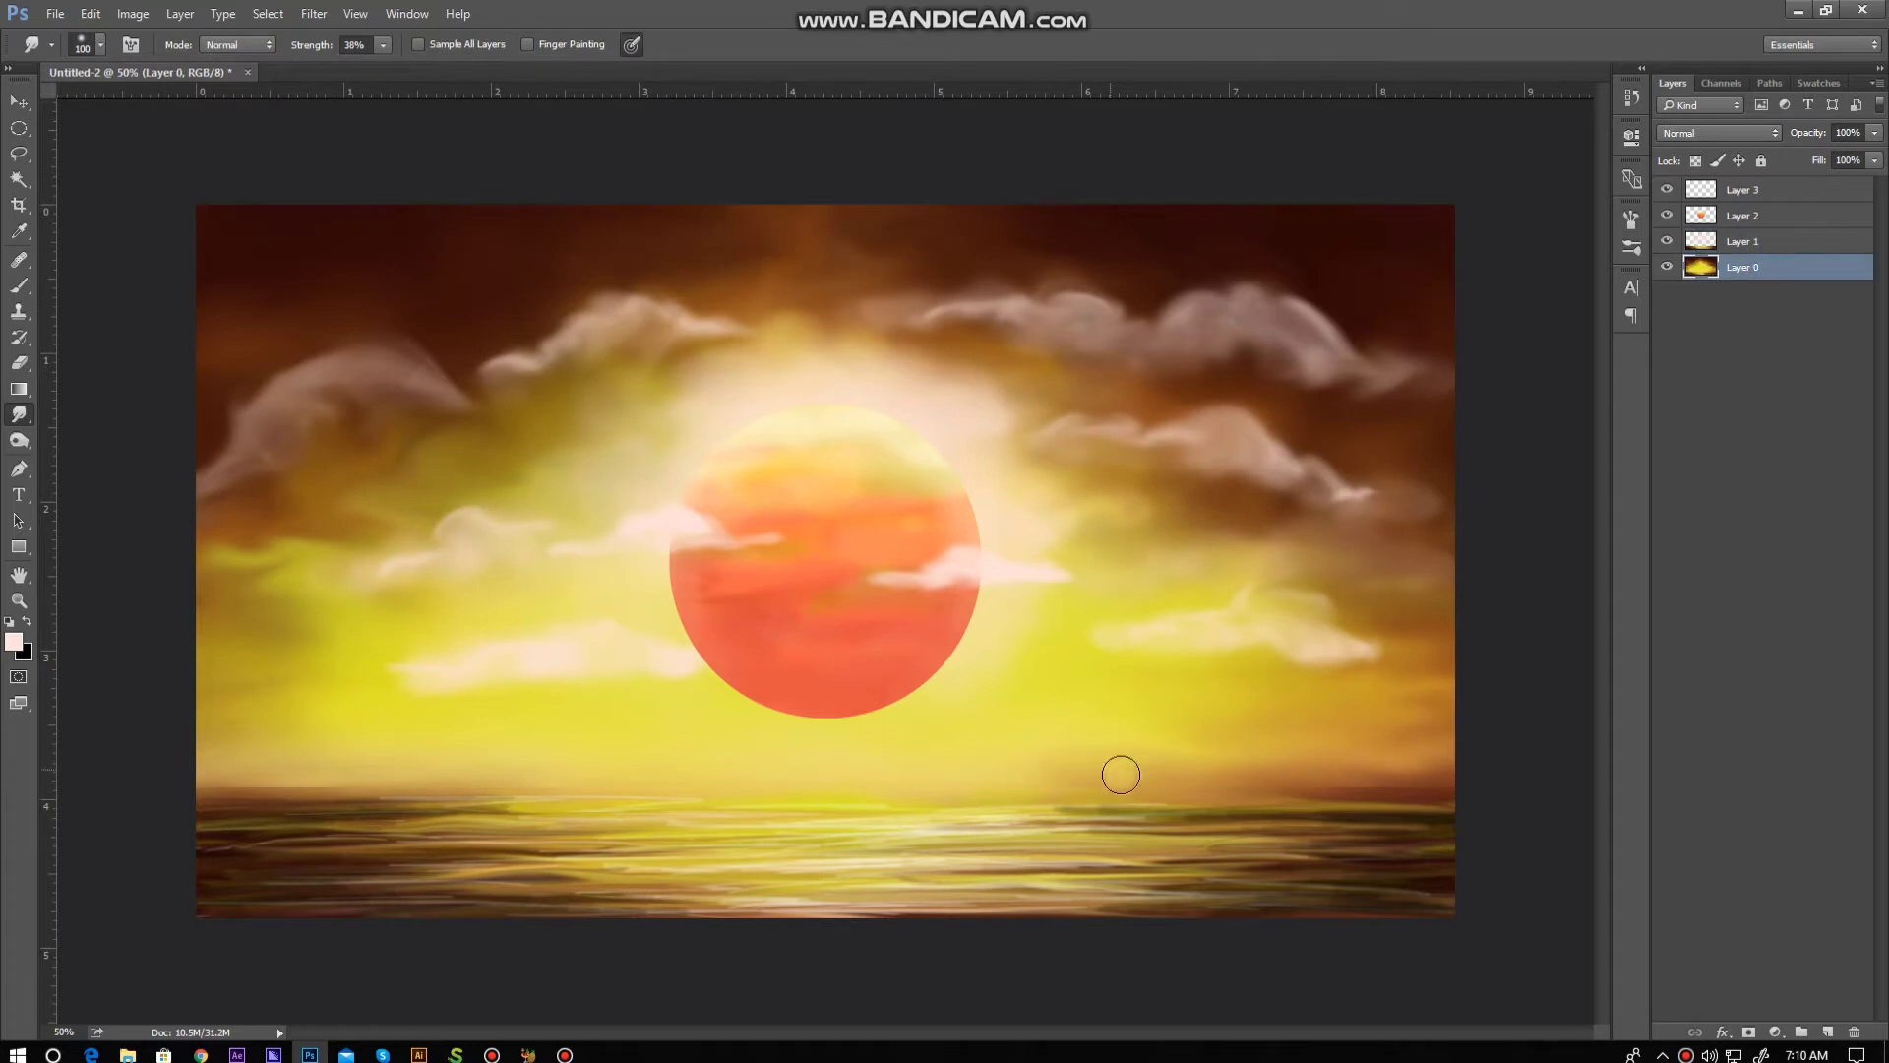
key(alt+bracketright)
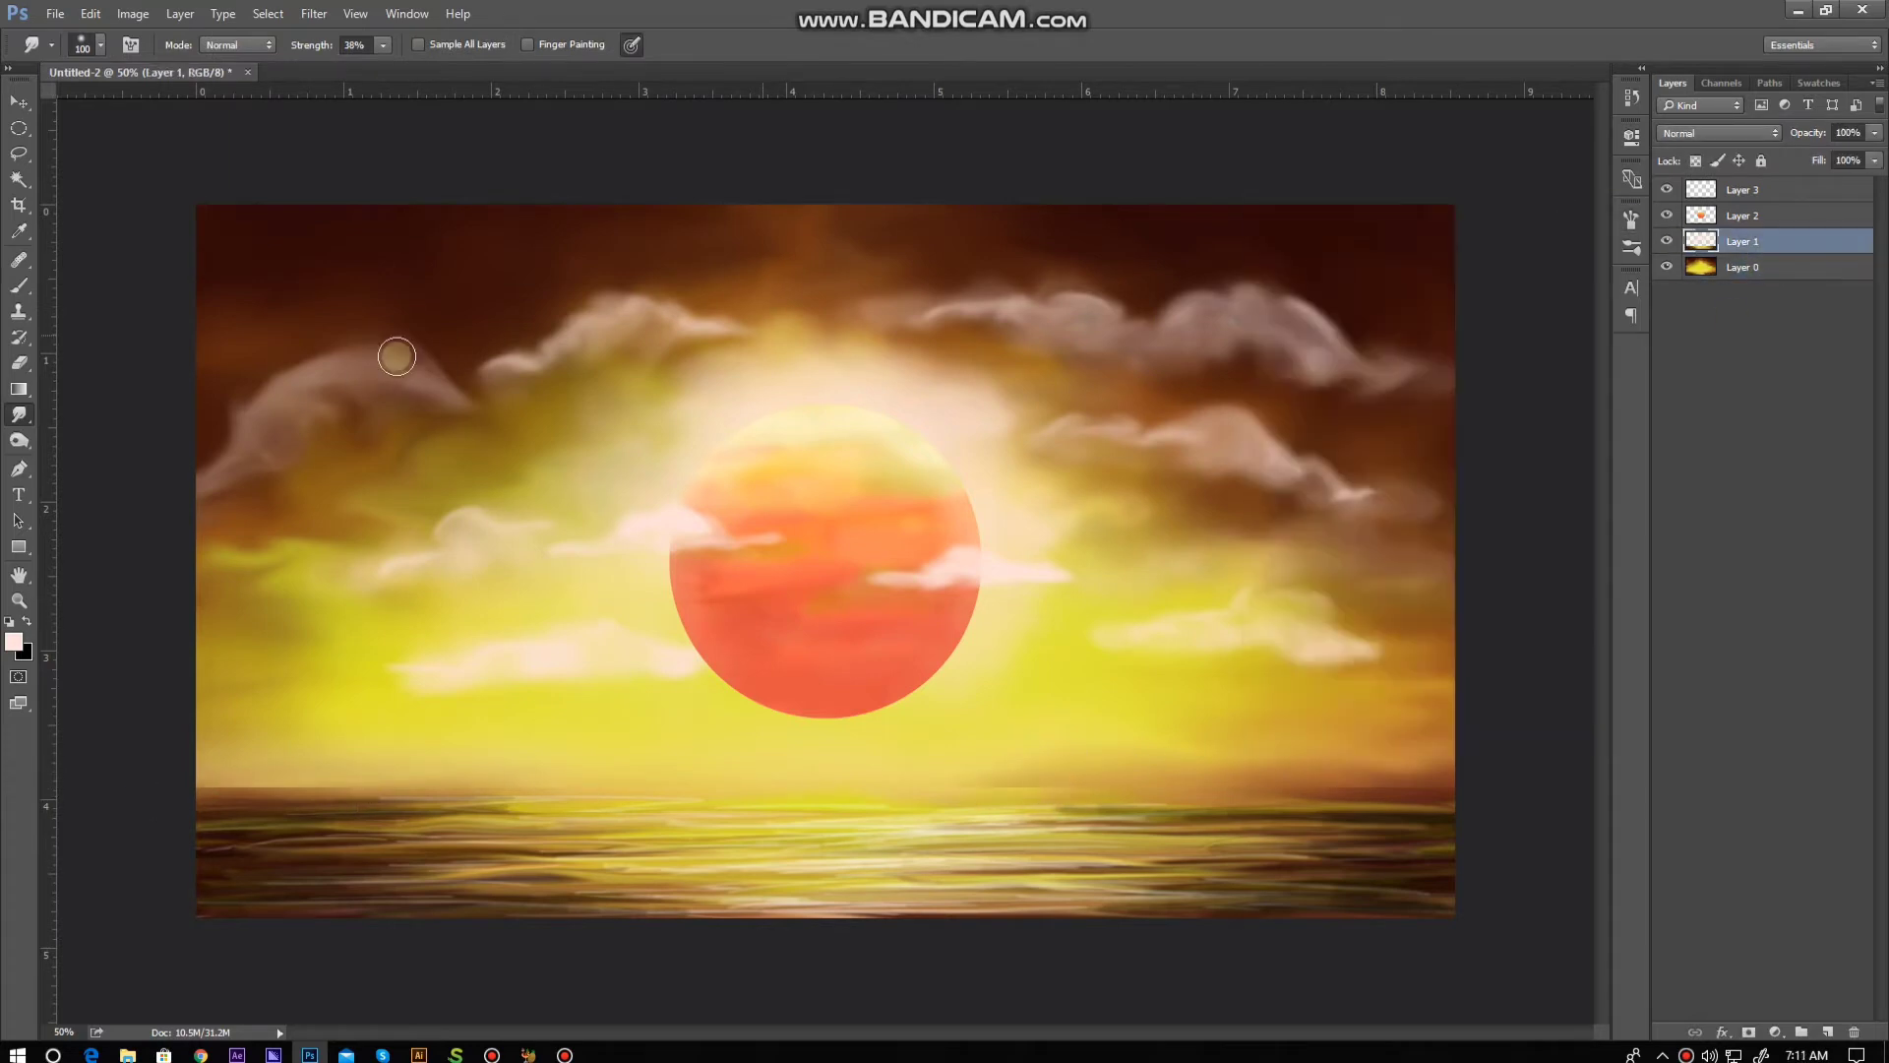
key(ctrl+shift+alt+n)
key(b)
key(x)
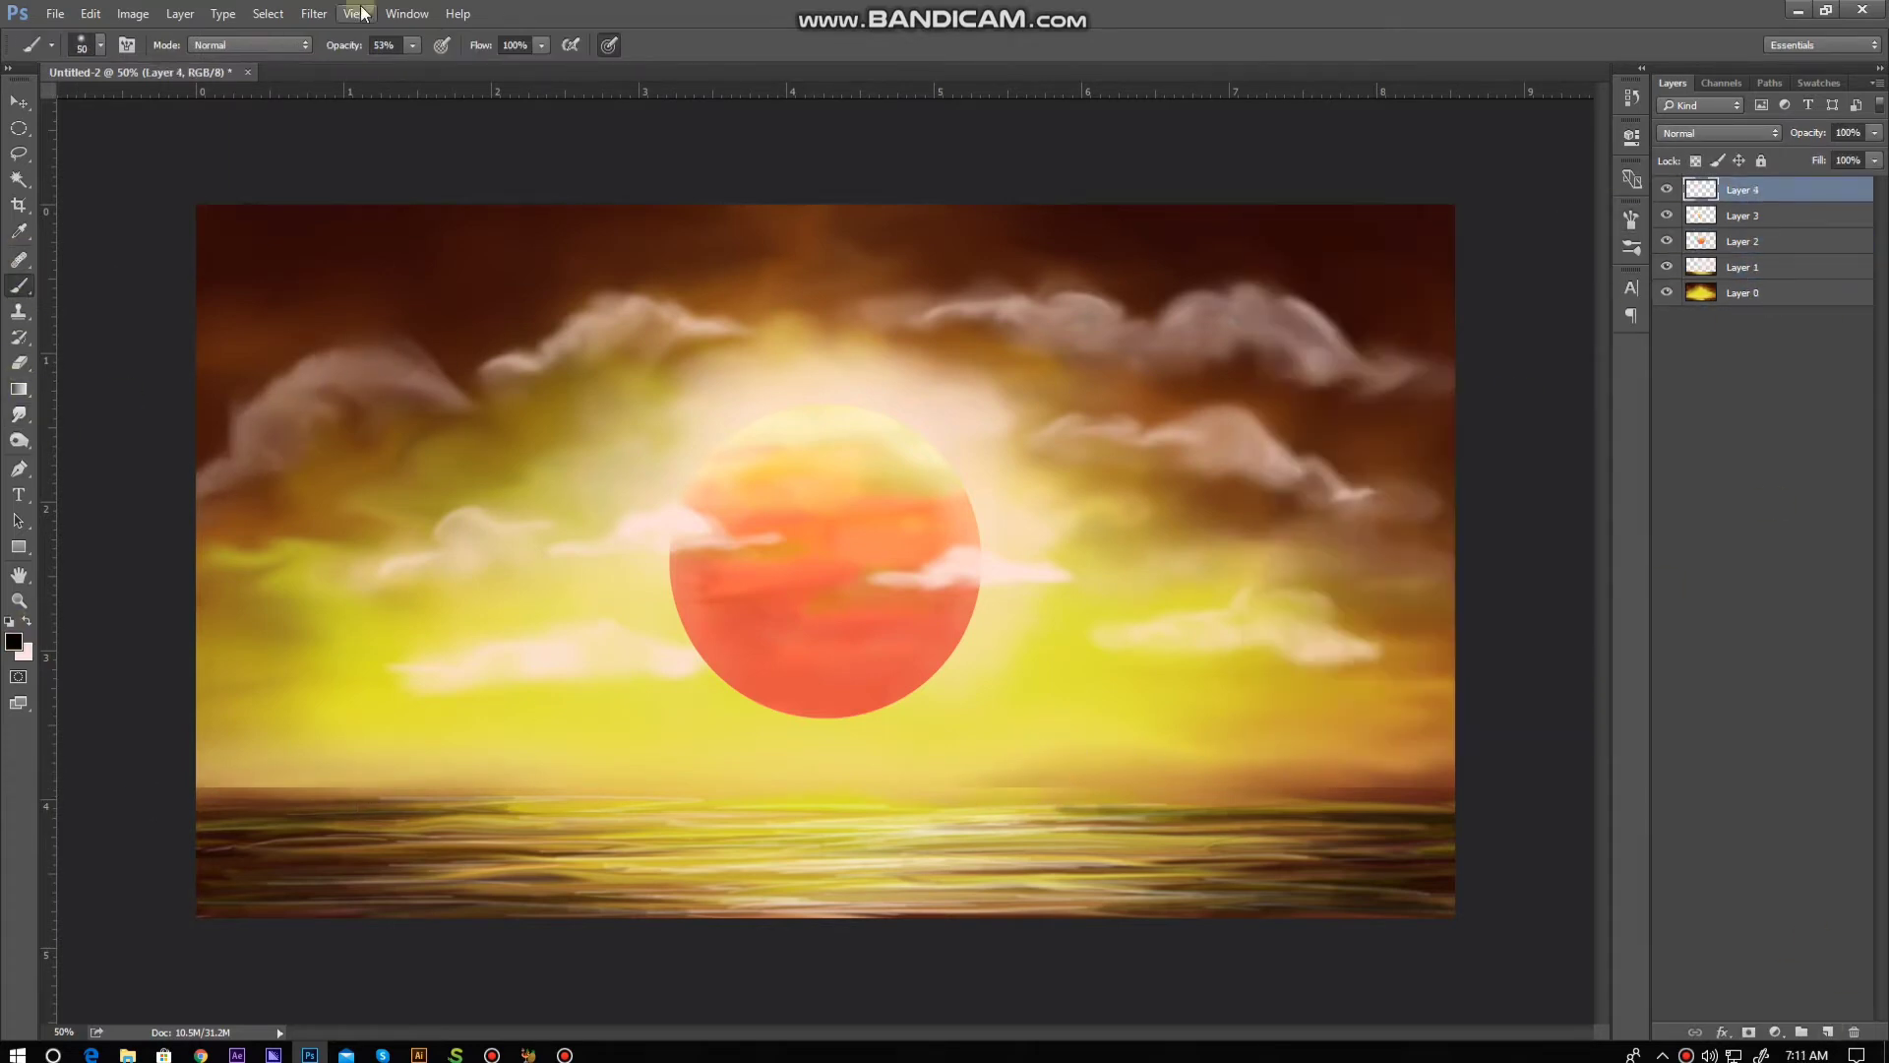
Step: Paint solid black shorelines with grassy edges on both sides of the water
drag(349, 790, 308, 835)
right_click(308, 835)
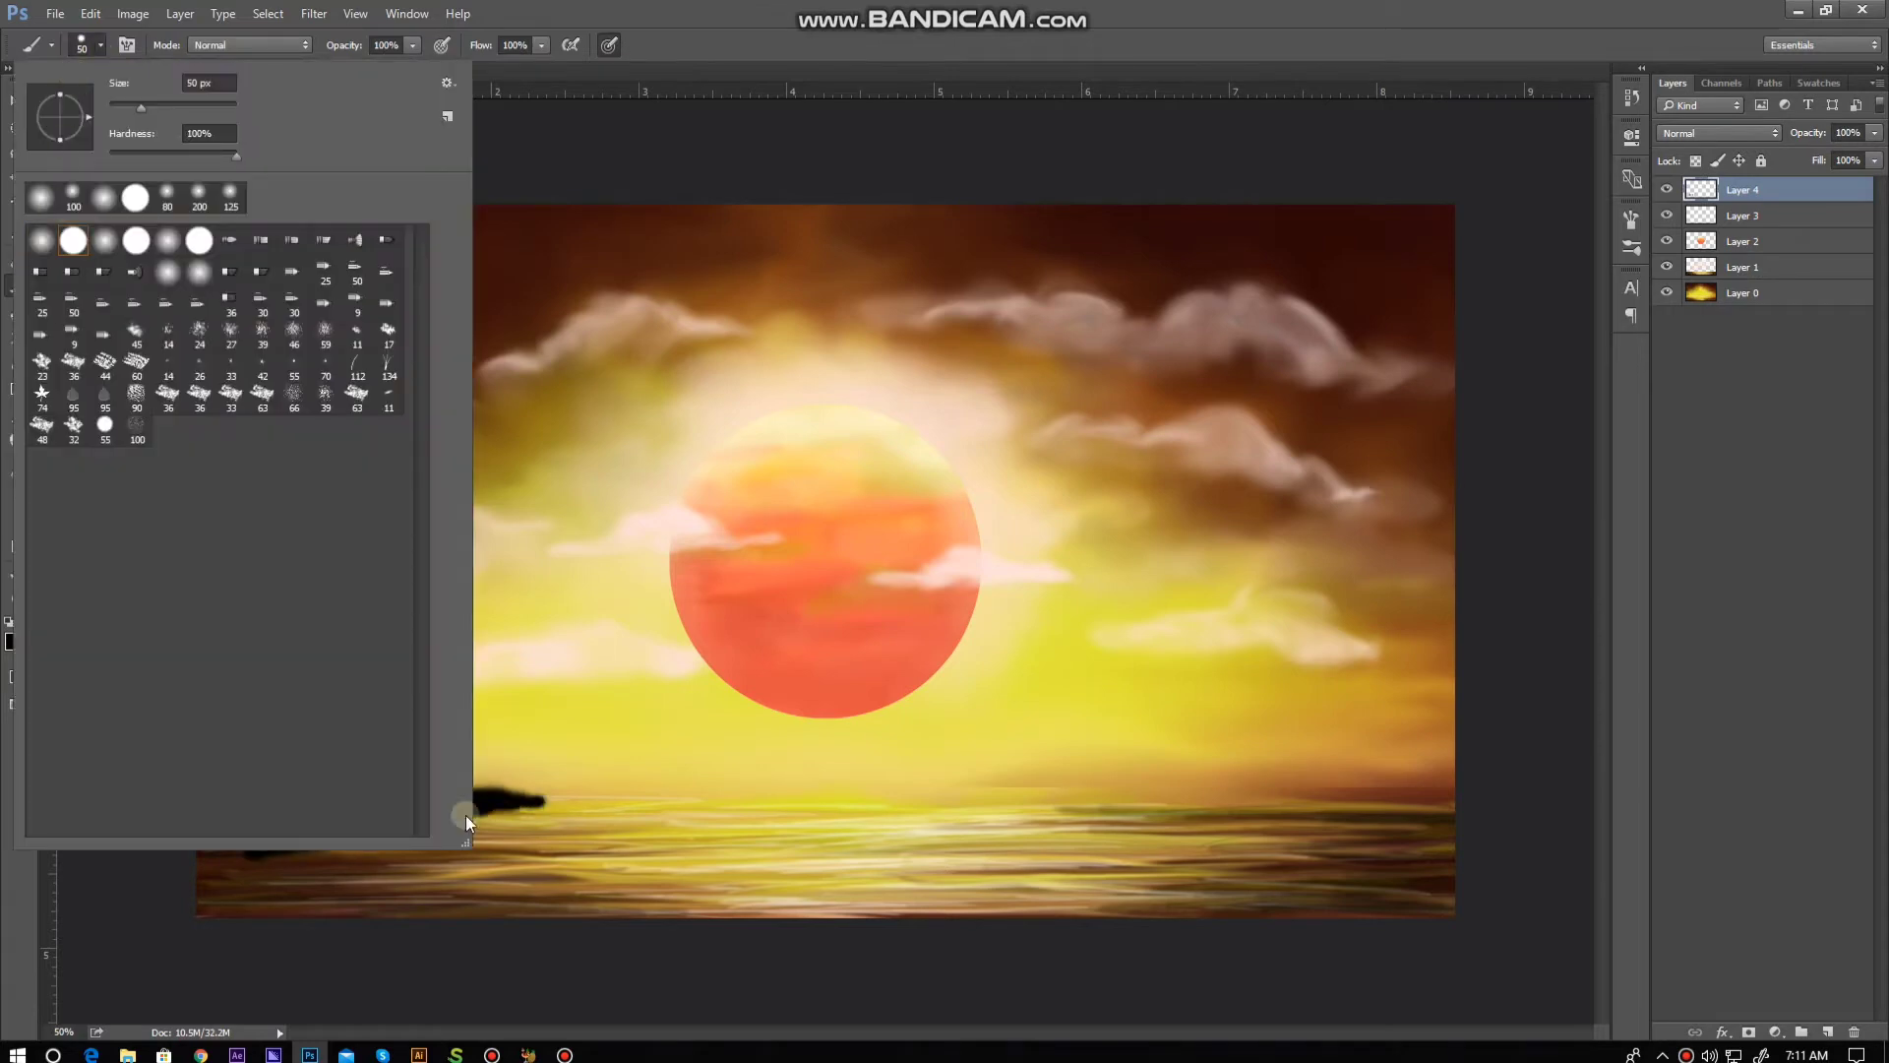
drag(197, 870, 347, 862)
drag(1081, 795, 1339, 785)
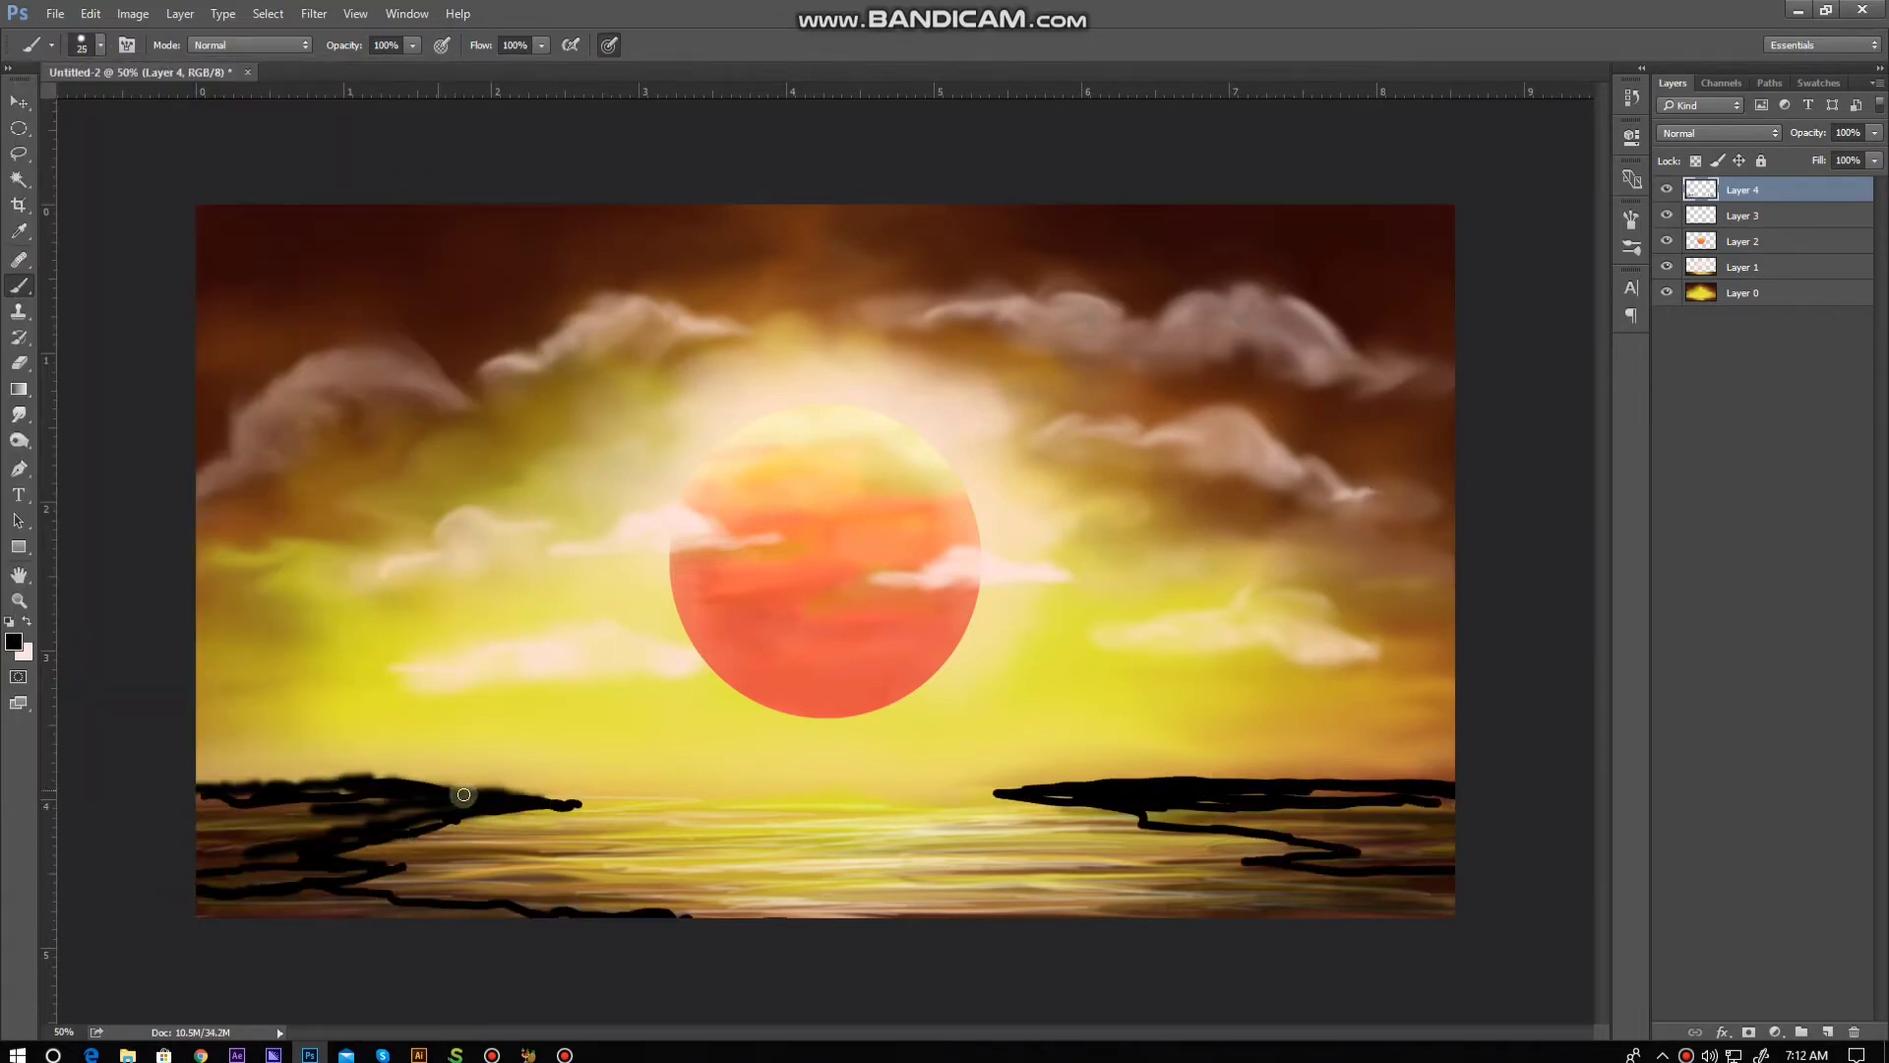
mouse_move(203, 805)
mouse_down()
mouse_move(313, 877)
mouse_move(521, 915)
mouse_up()
drag(1161, 818, 1358, 790)
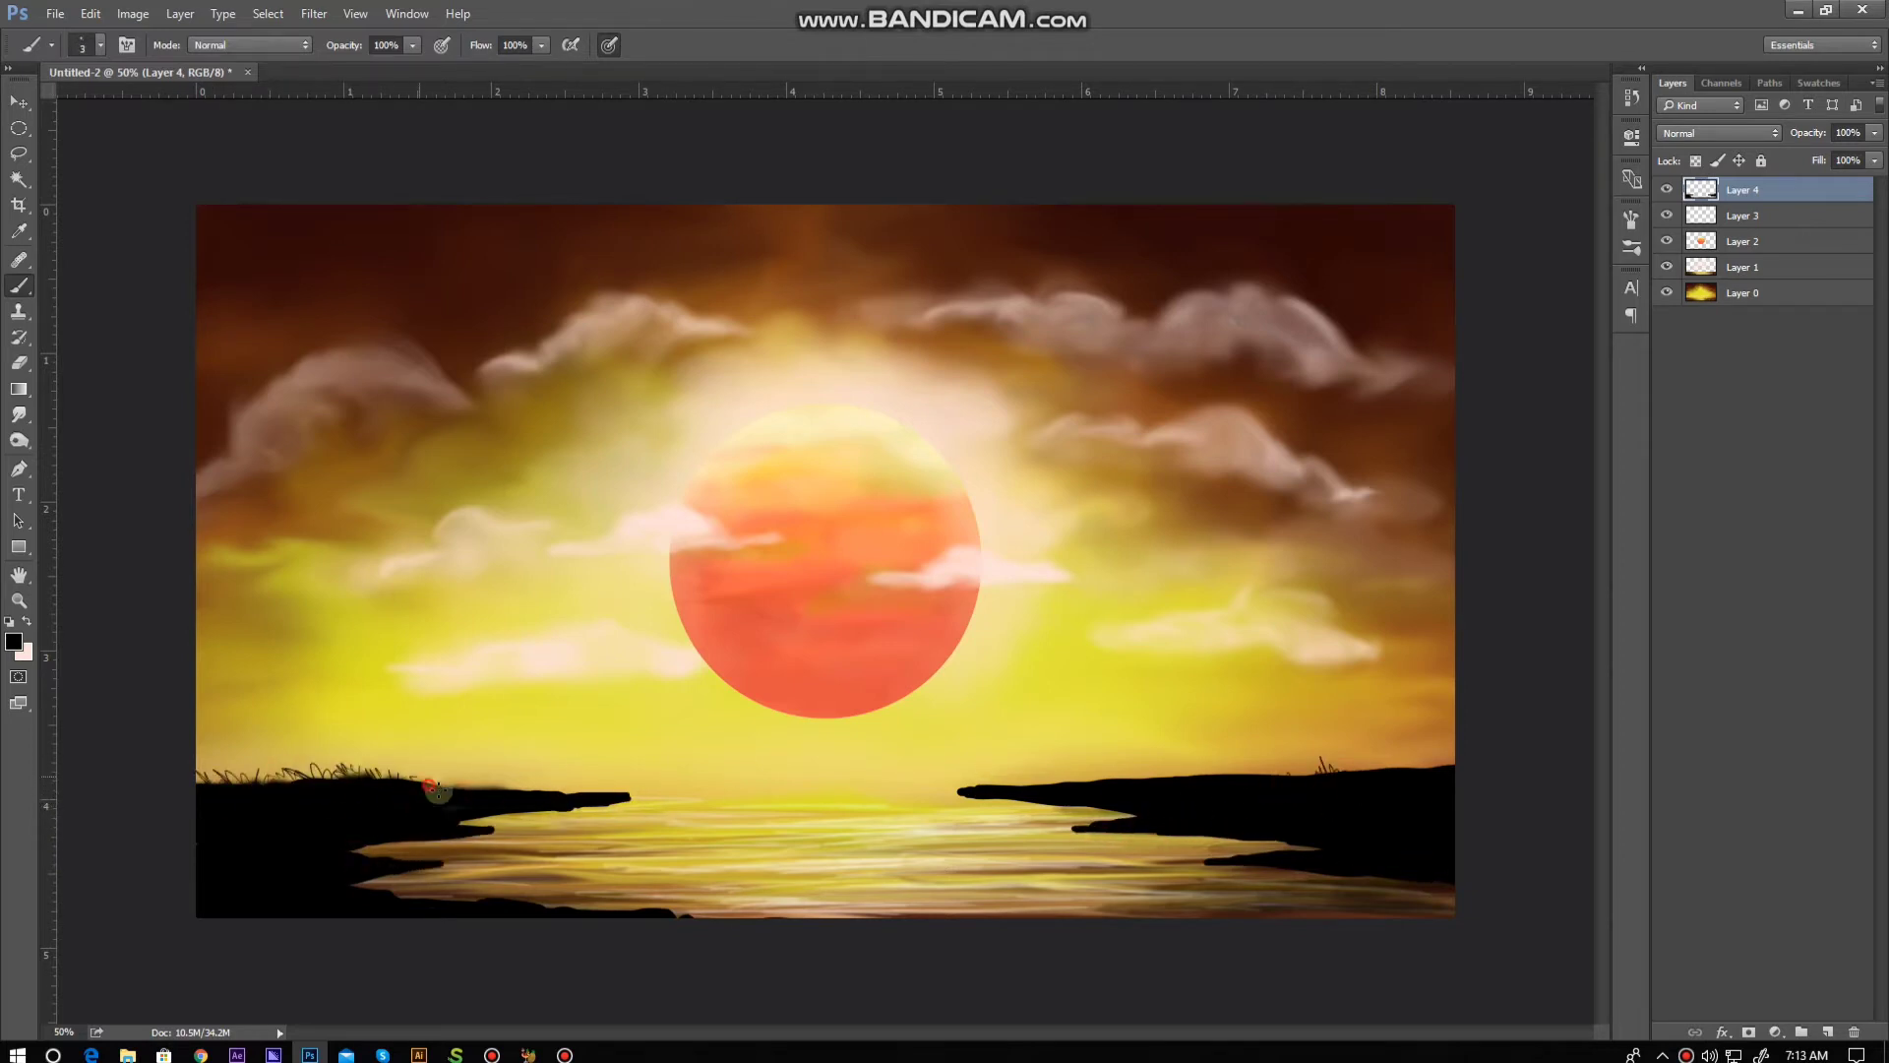
click(1829, 1033)
key(p)
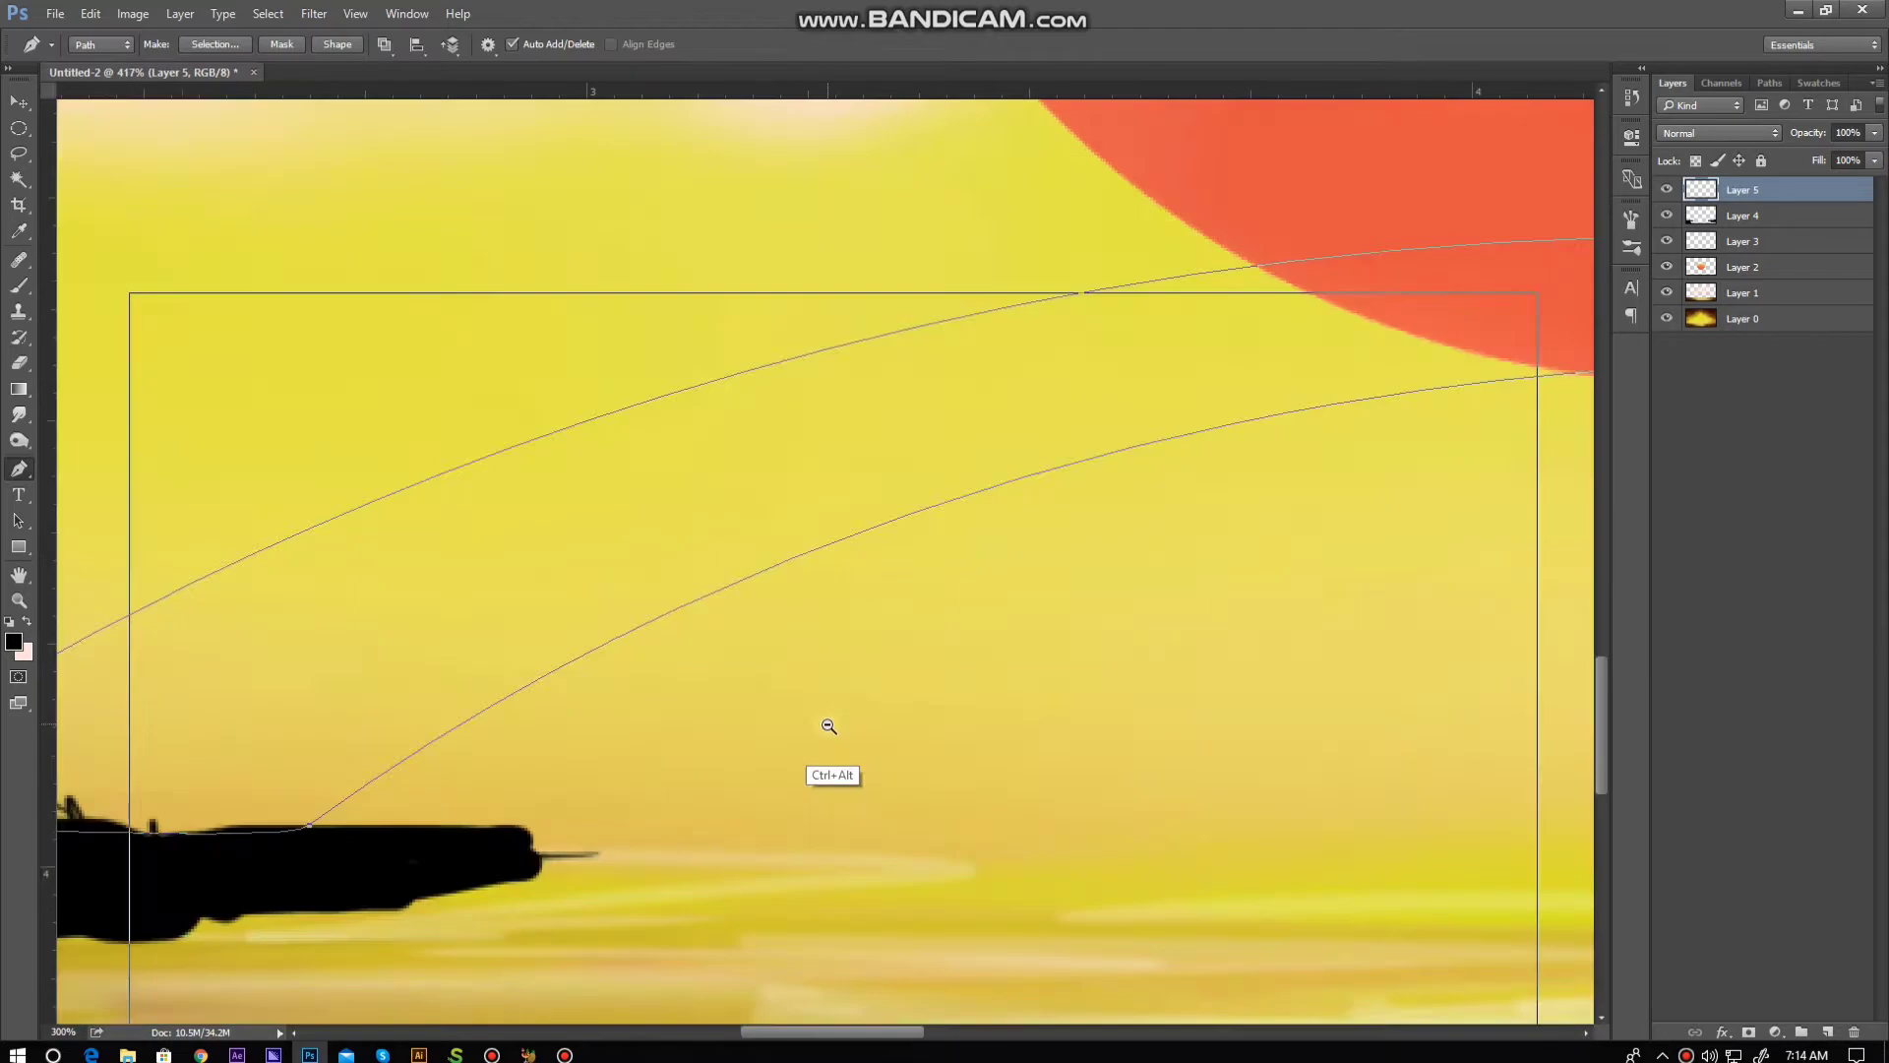
Step: Finish the black arched bridge shape, checking its left end close up
drag(816, 792, 743, 758)
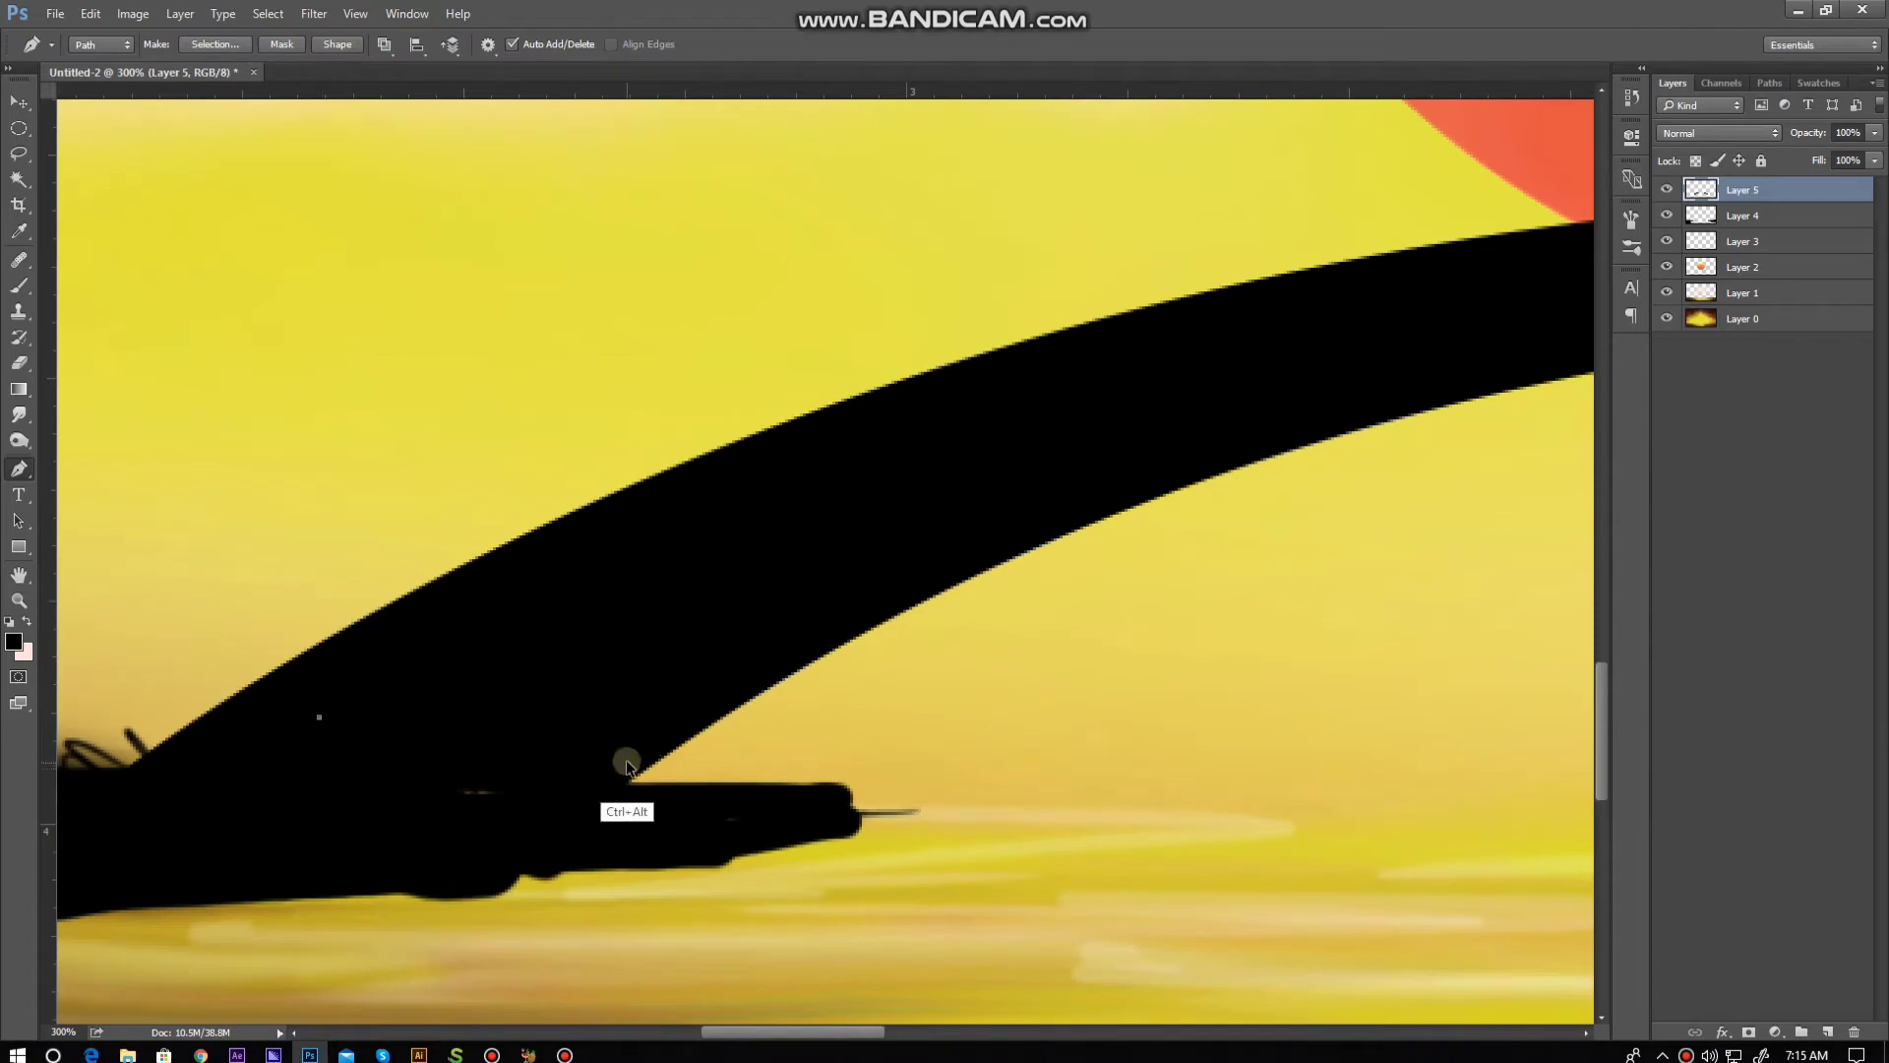
drag(625, 760, 553, 740)
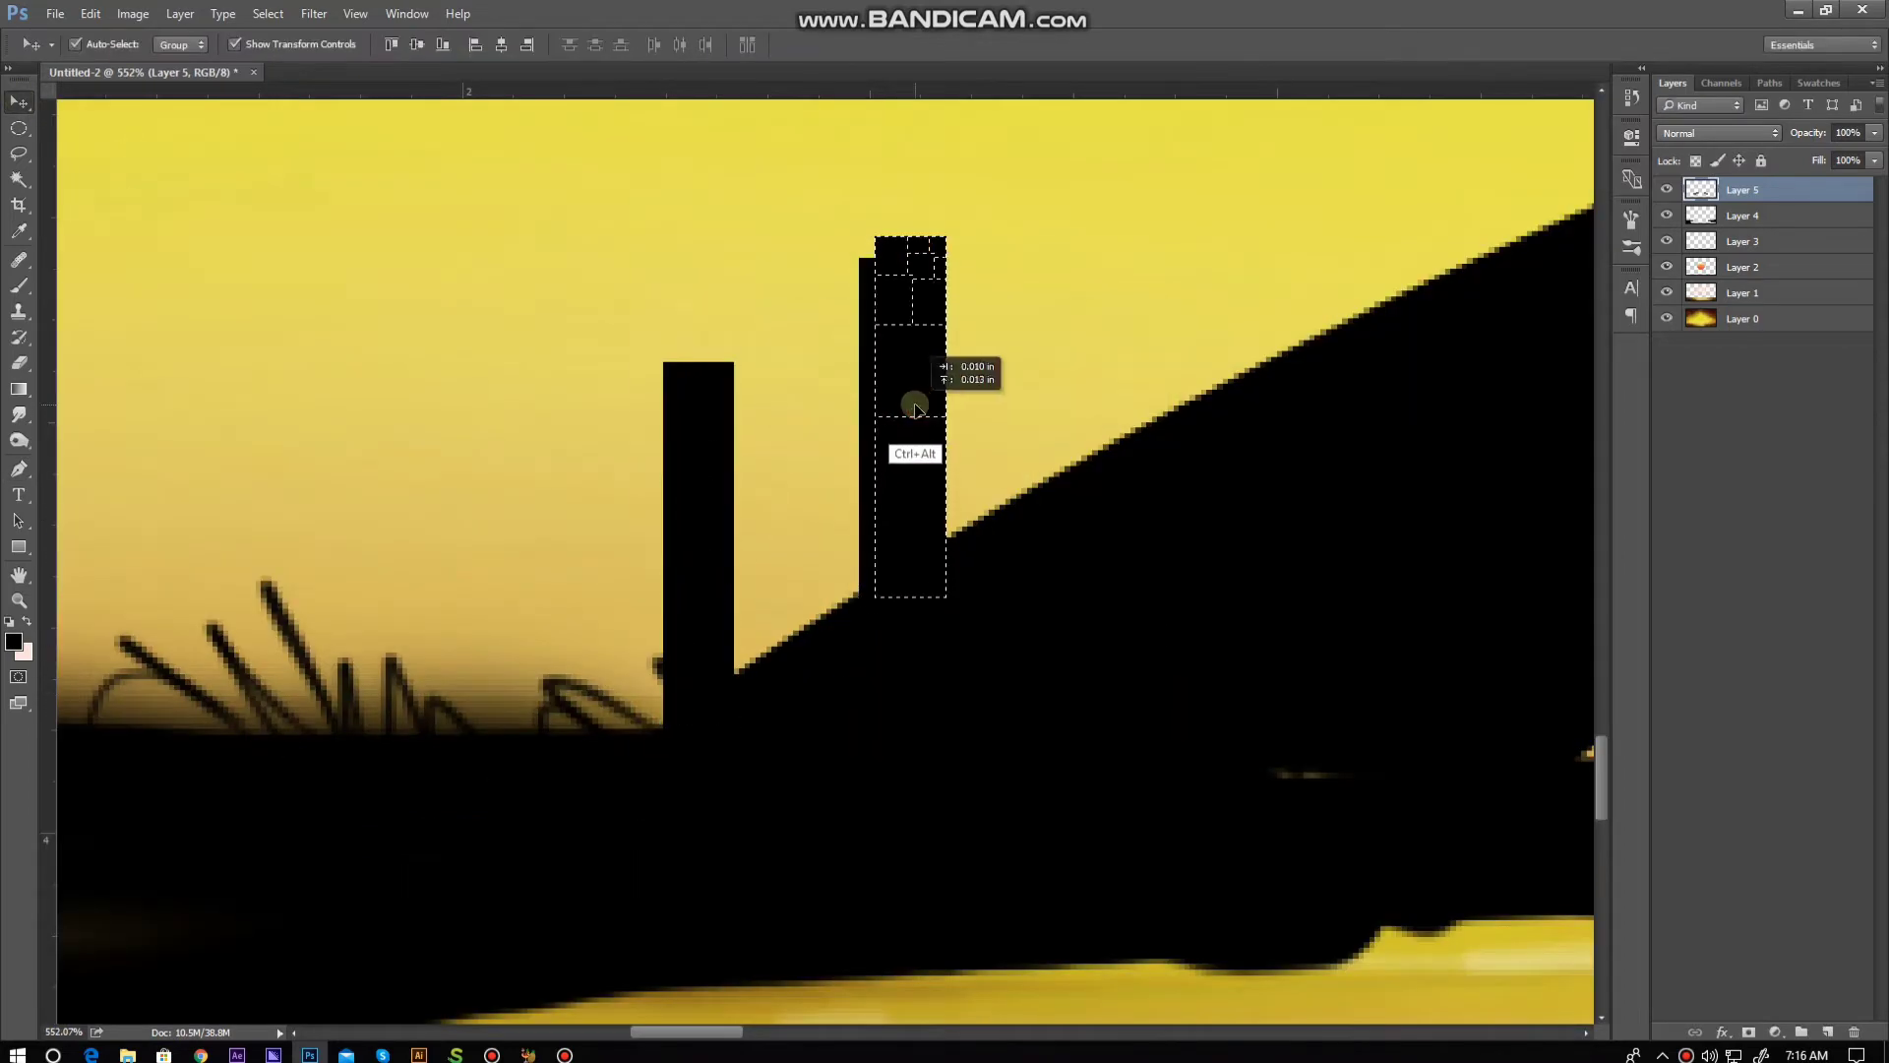
click(860, 405)
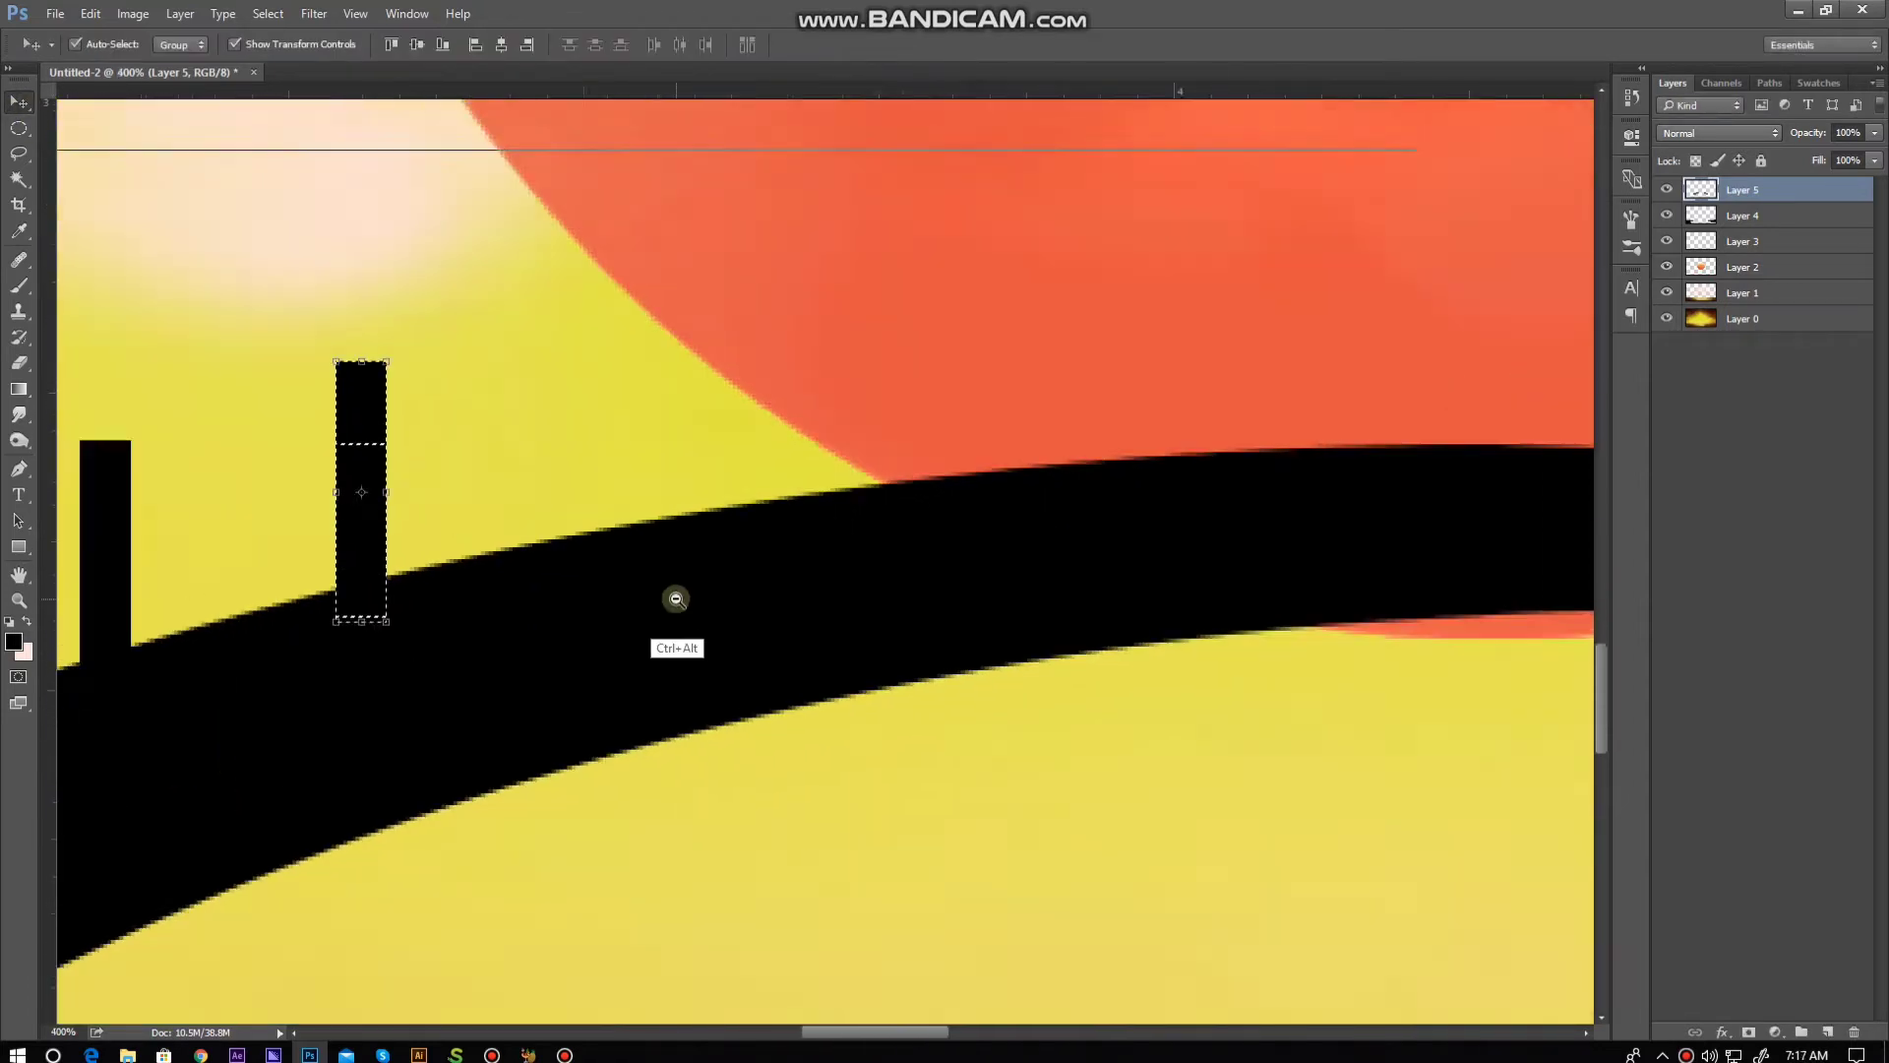
ctrl+alt+click(676, 598)
Step: Duplicate the post at intervals along the bridge to form a row
drag(392, 571, 784, 492)
drag(784, 492, 906, 482)
mouse_move(1025, 472)
mouse_down()
mouse_move(1284, 477)
mouse_move(890, 472)
mouse_move(1126, 492)
mouse_move(1289, 546)
mouse_up()
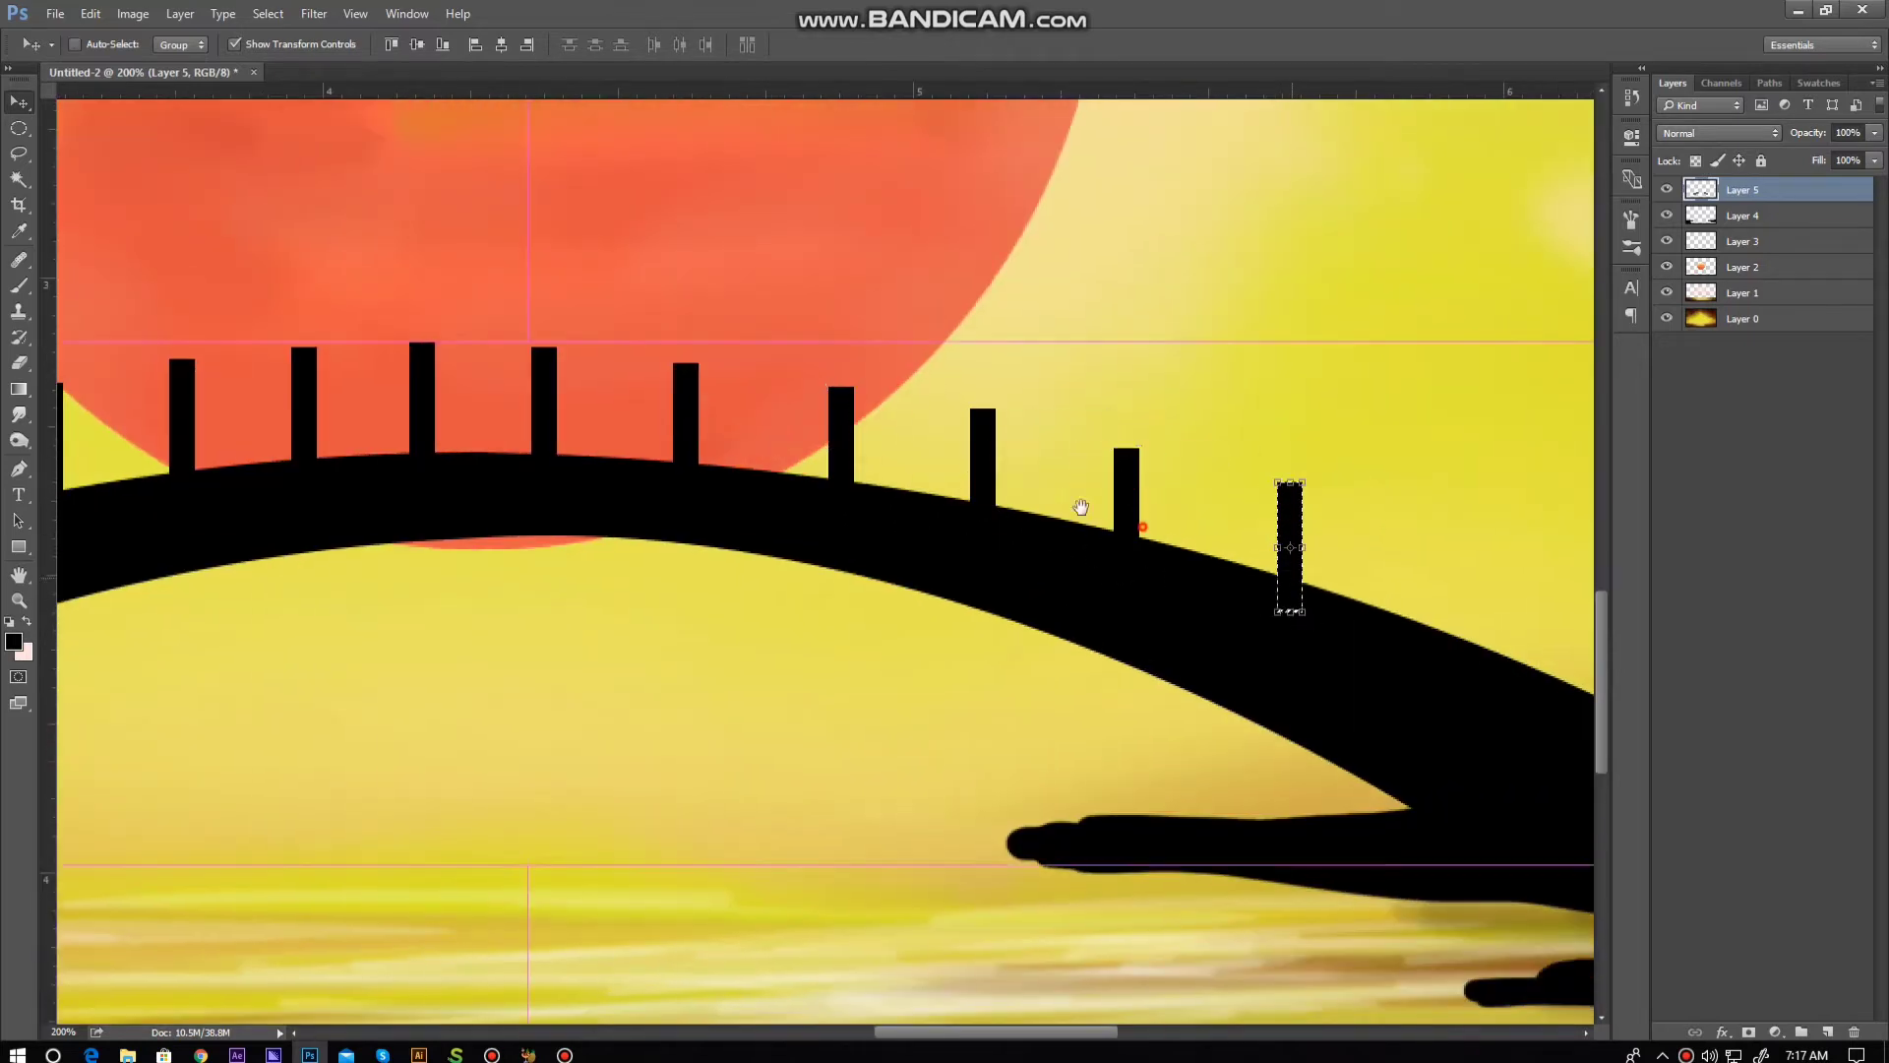
scroll(1080, 507, down, 1)
scroll(1168, 548, down, 1)
scroll(1067, 514, down, 1)
scroll(923, 515, down, 1)
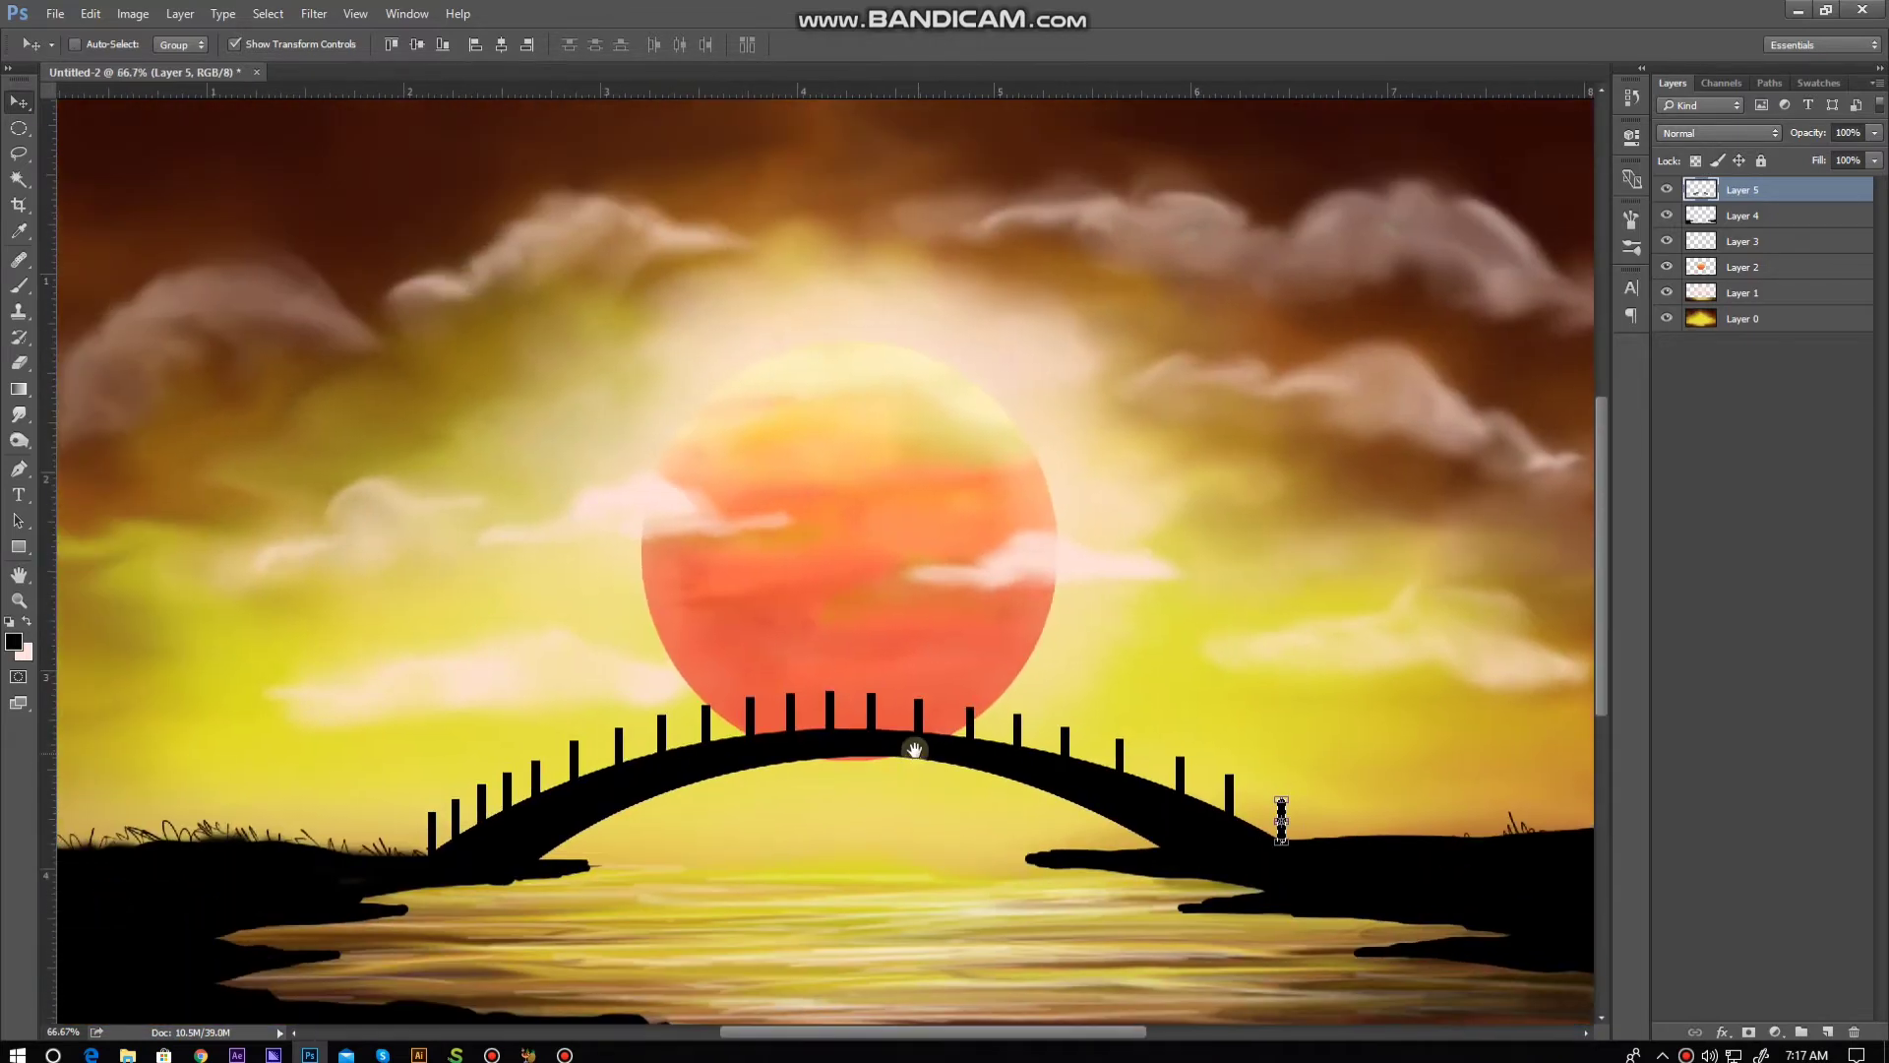
drag(914, 750, 902, 711)
Step: Draw the railing path and set up an Edit > Stroke for it
key(p)
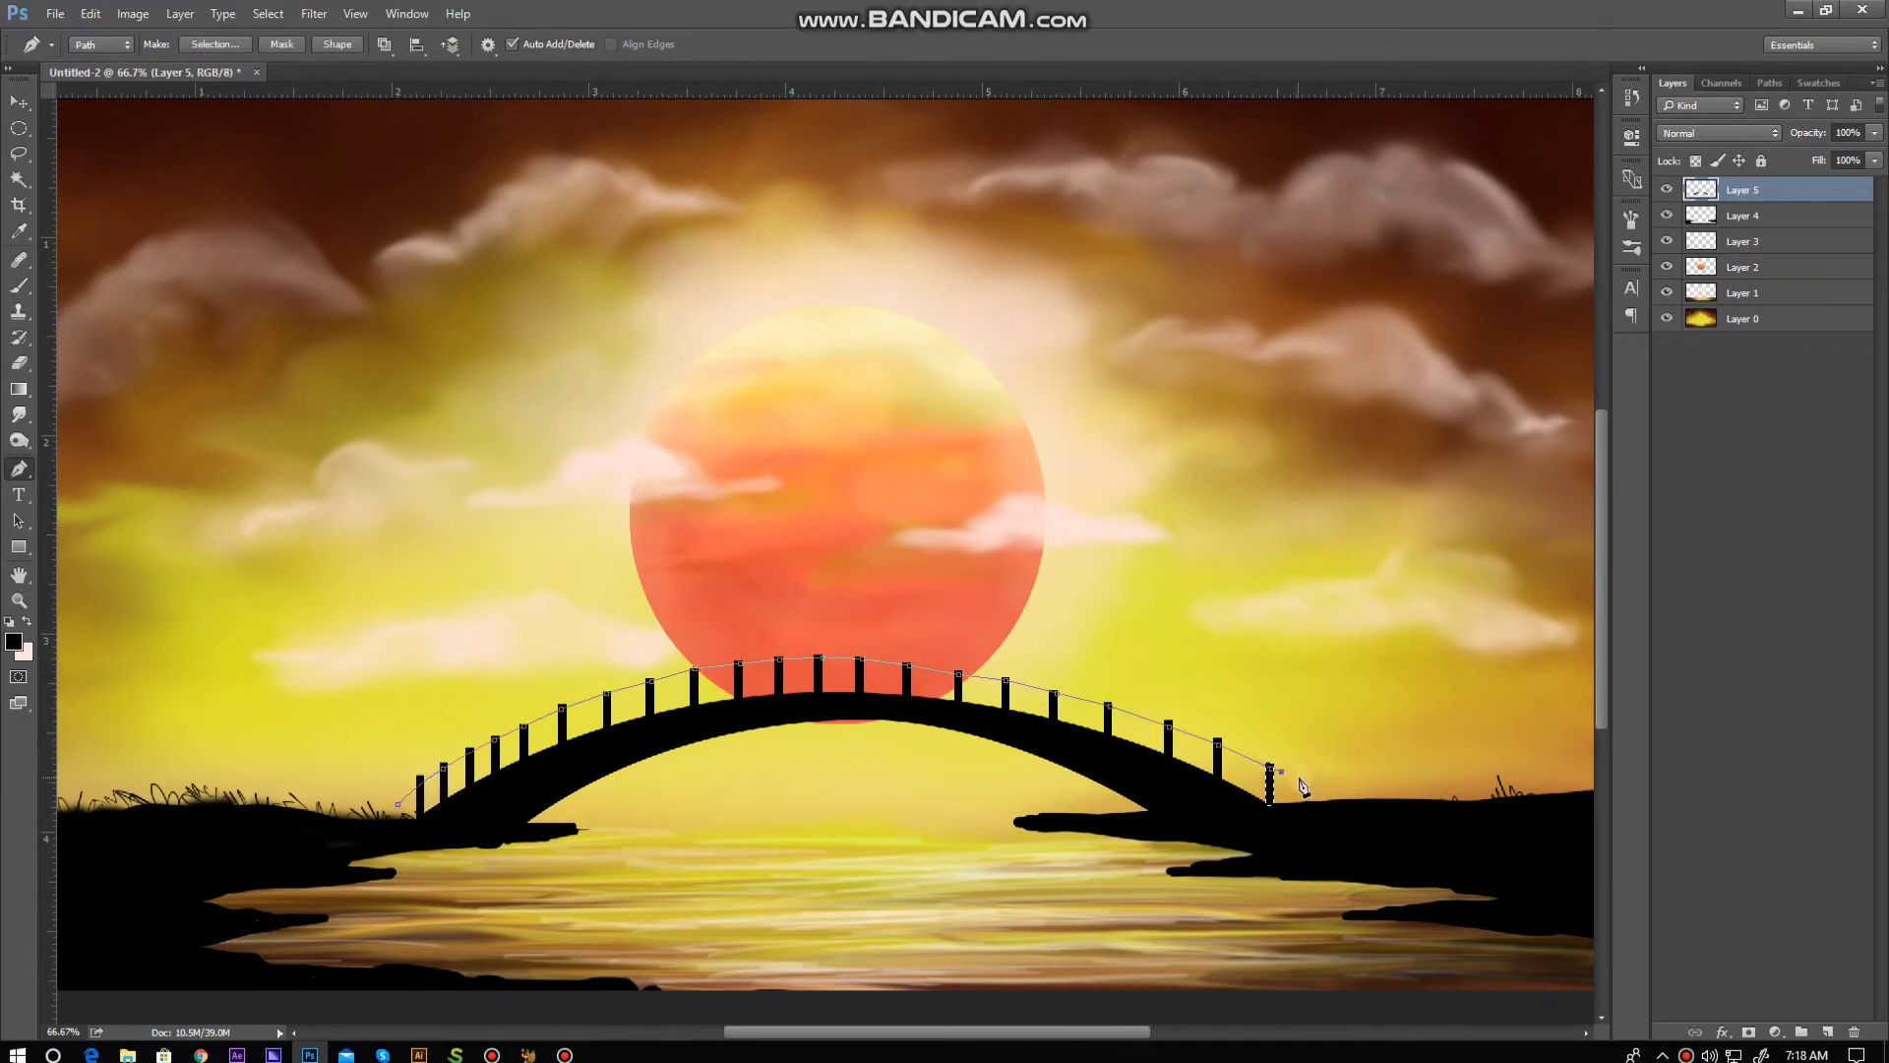
click(91, 14)
click(142, 316)
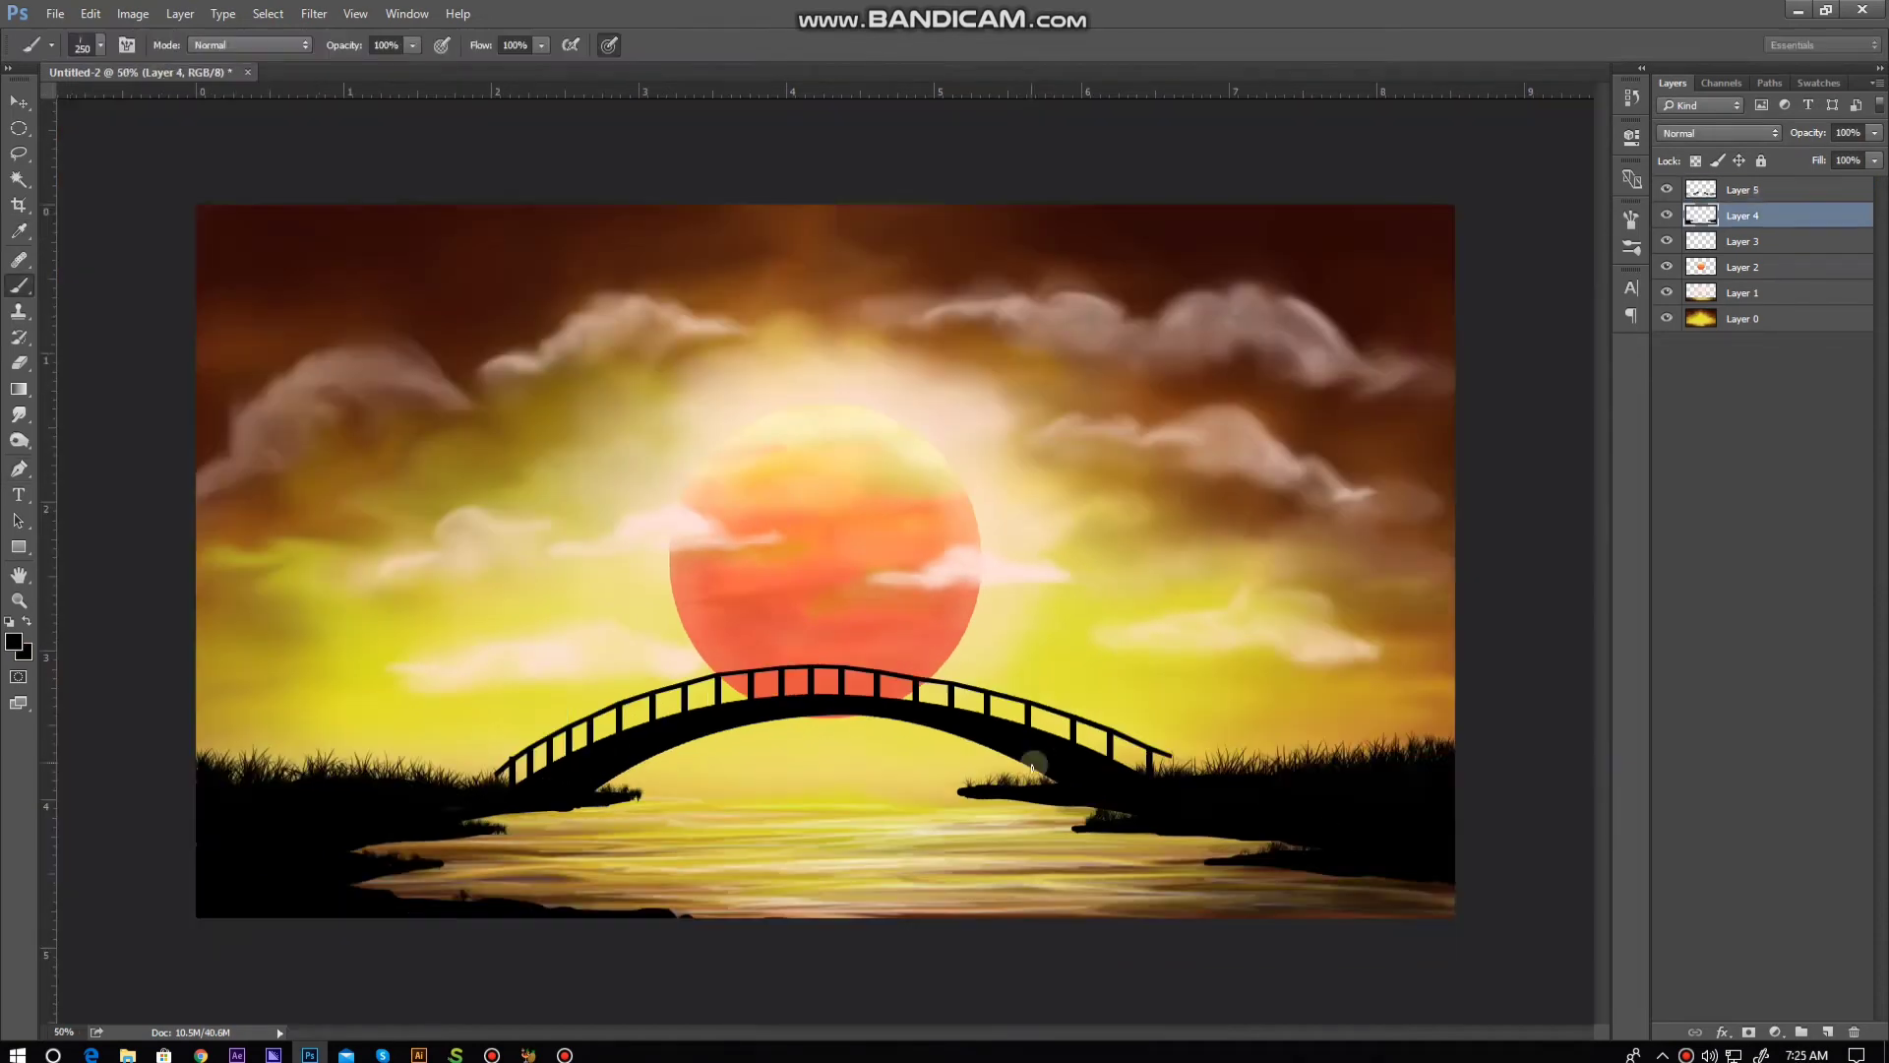
Step: Paint taller grass blades along the bottom shoreline edge with a 134 px brush
click(102, 45)
click(997, 758)
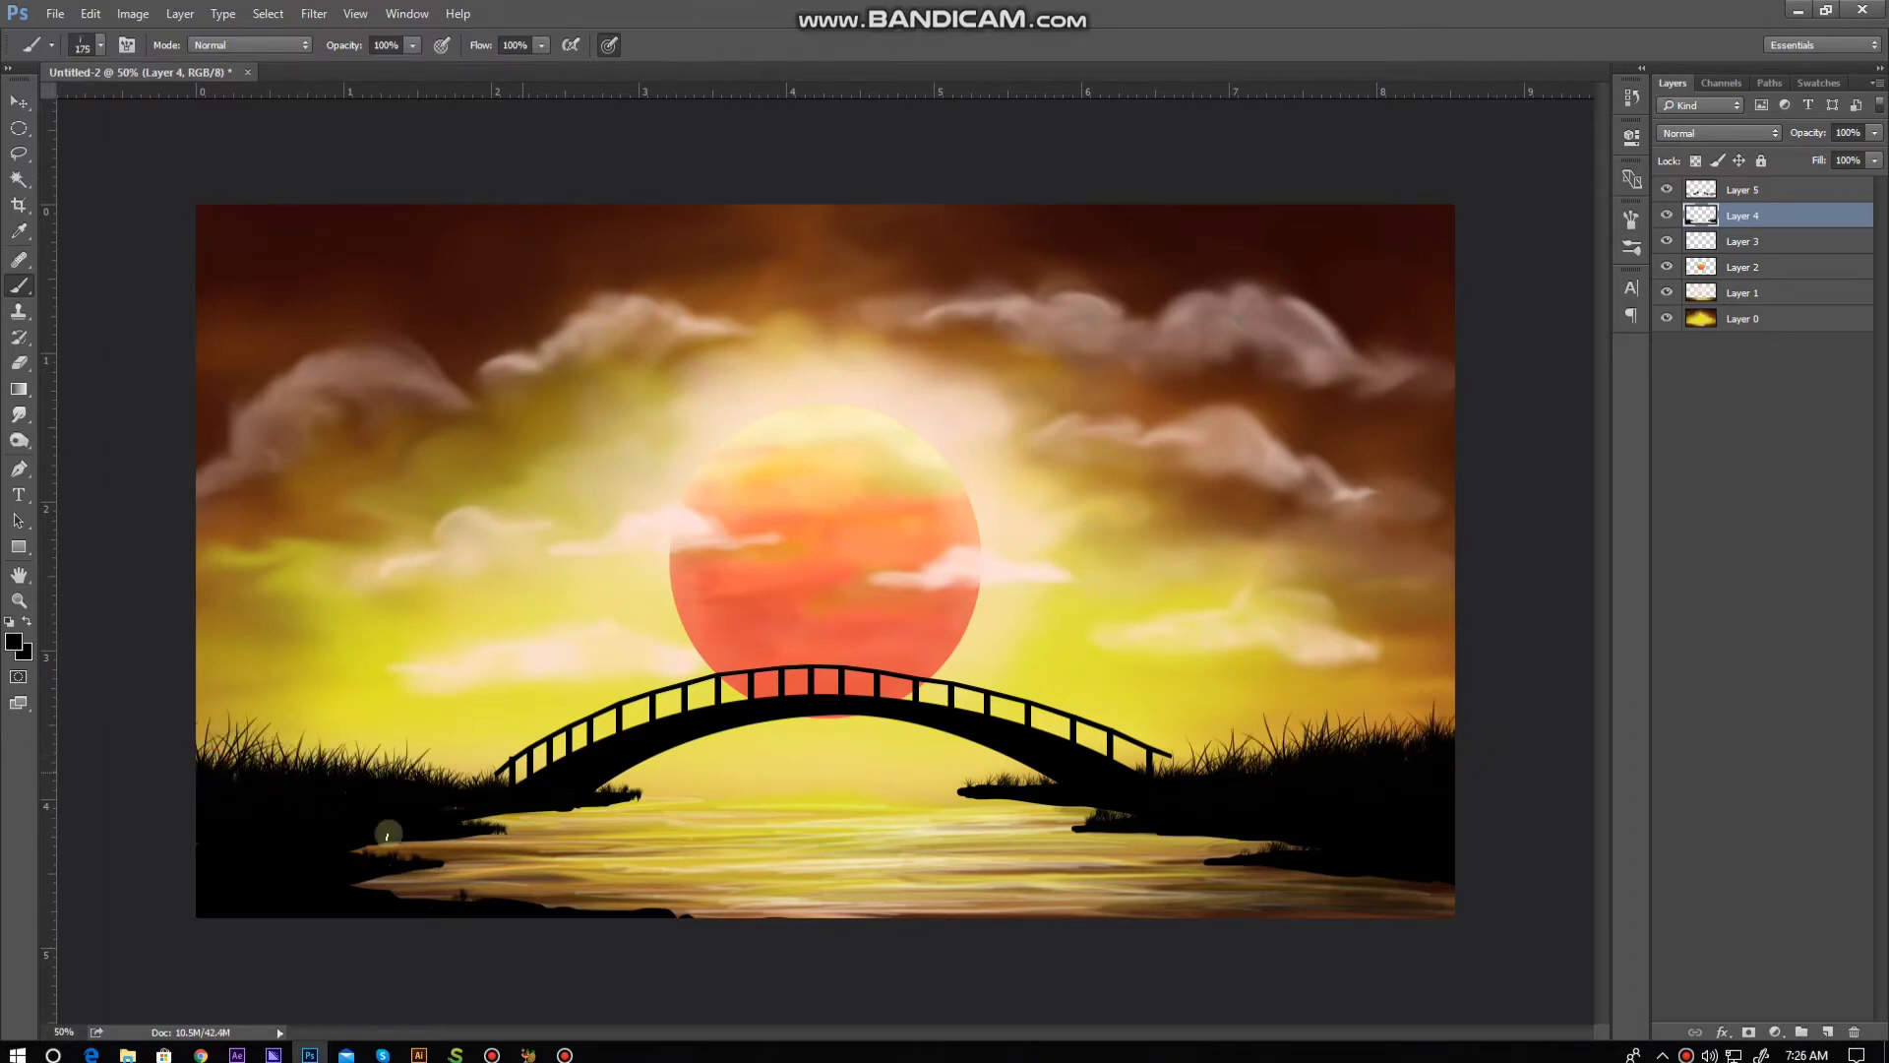
drag(1166, 925, 1217, 923)
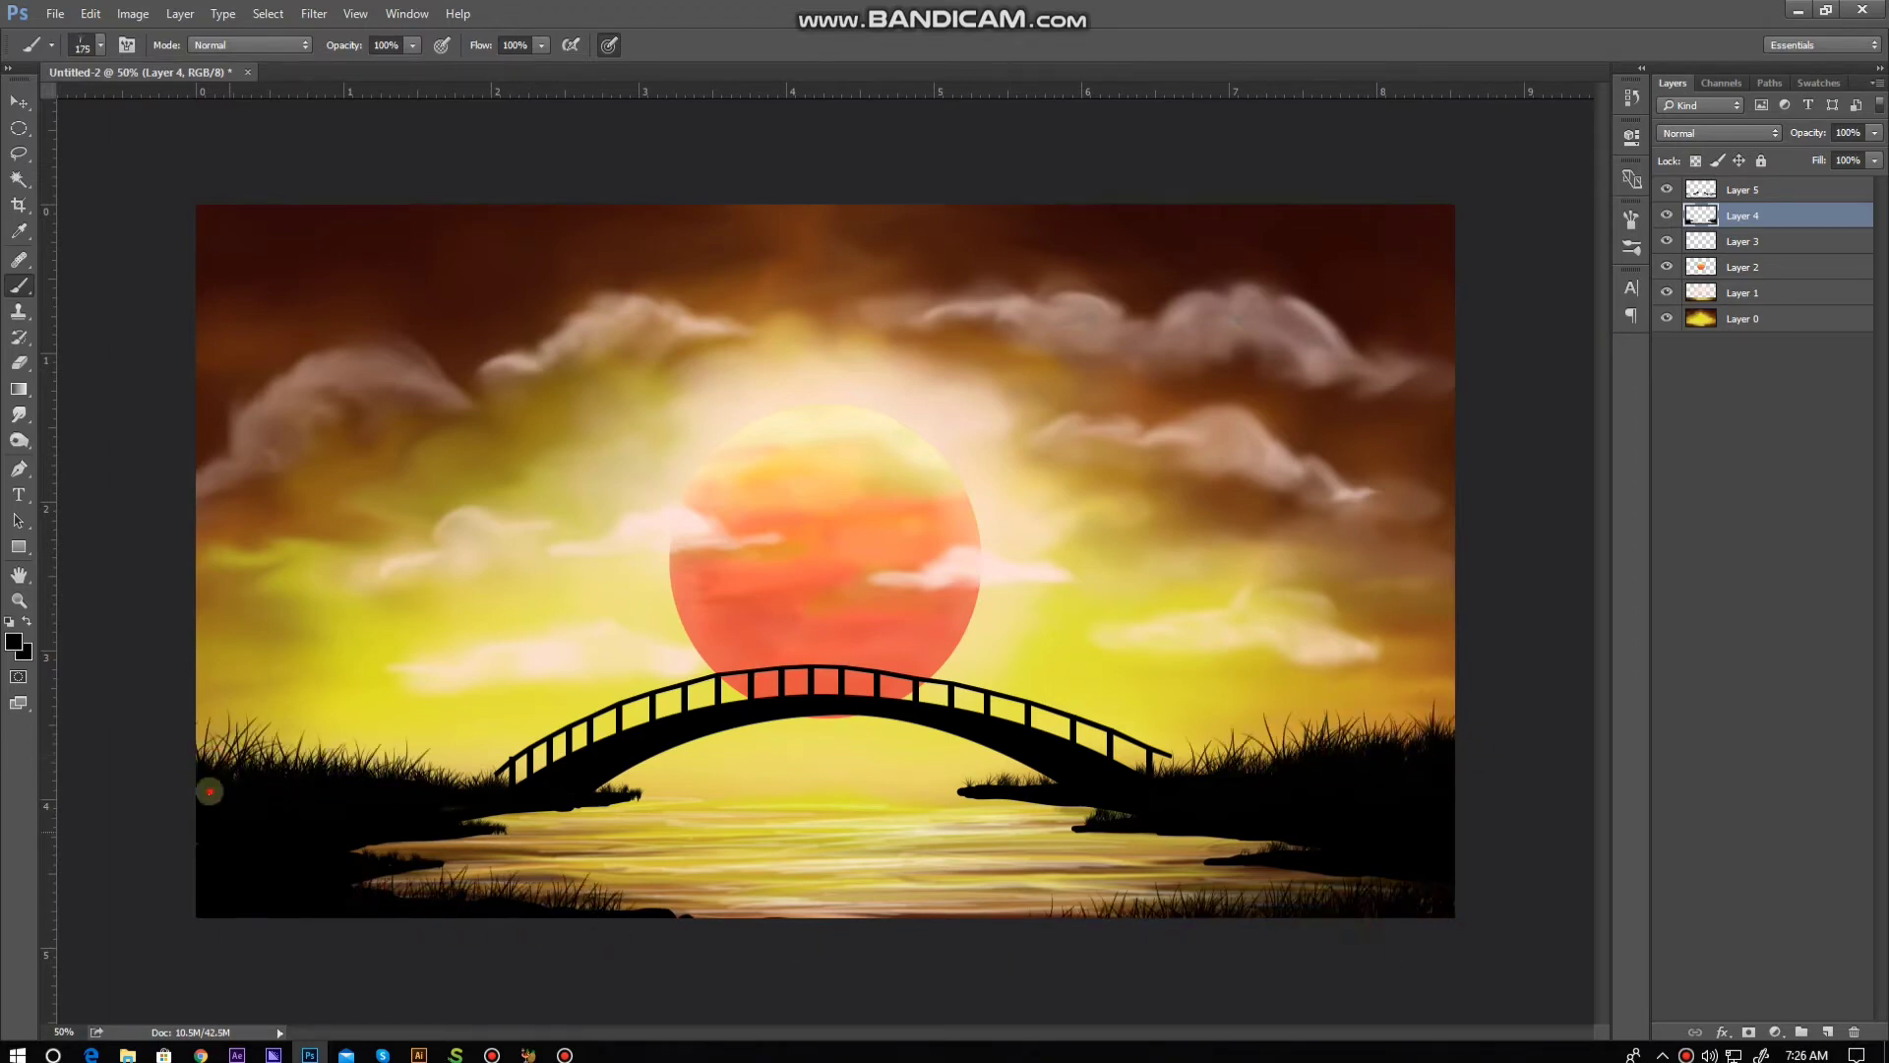
click(102, 46)
click(546, 298)
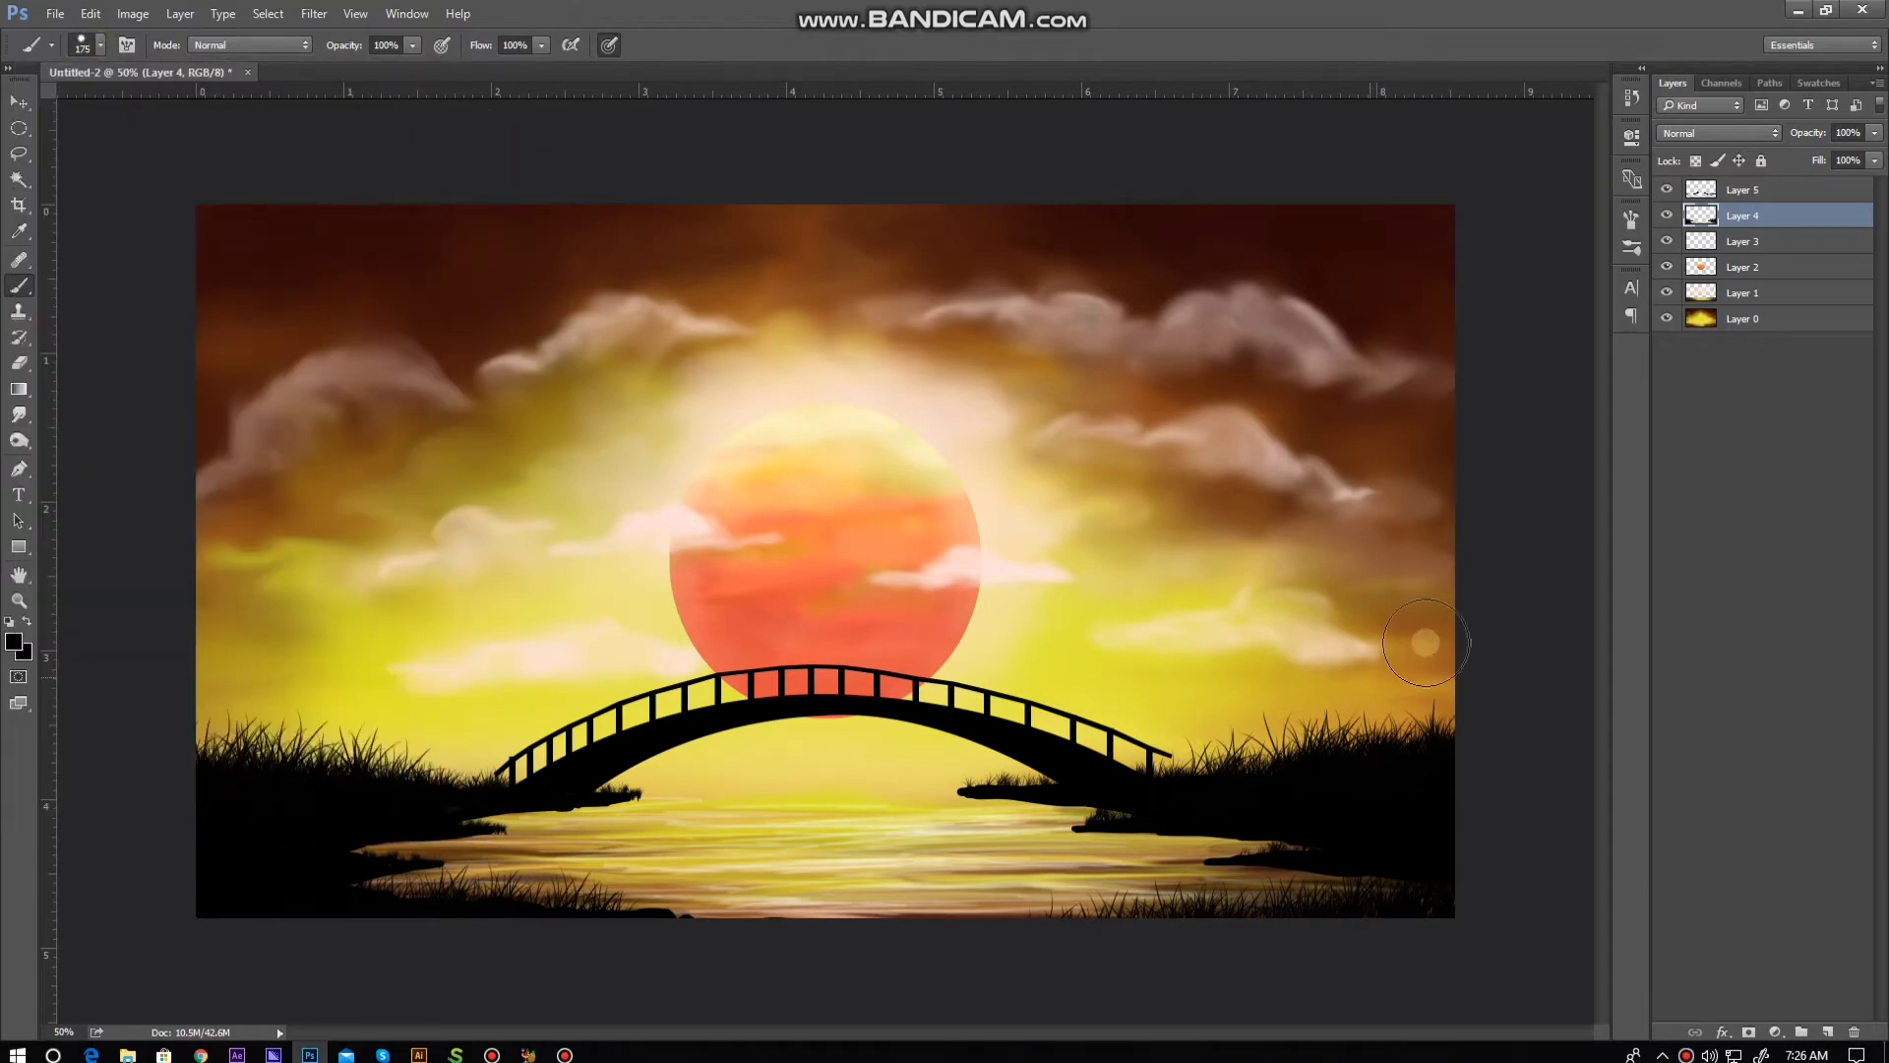
Step: Add a new blank layer at the top of the layer stack
click(1742, 189)
click(1827, 1031)
key(p)
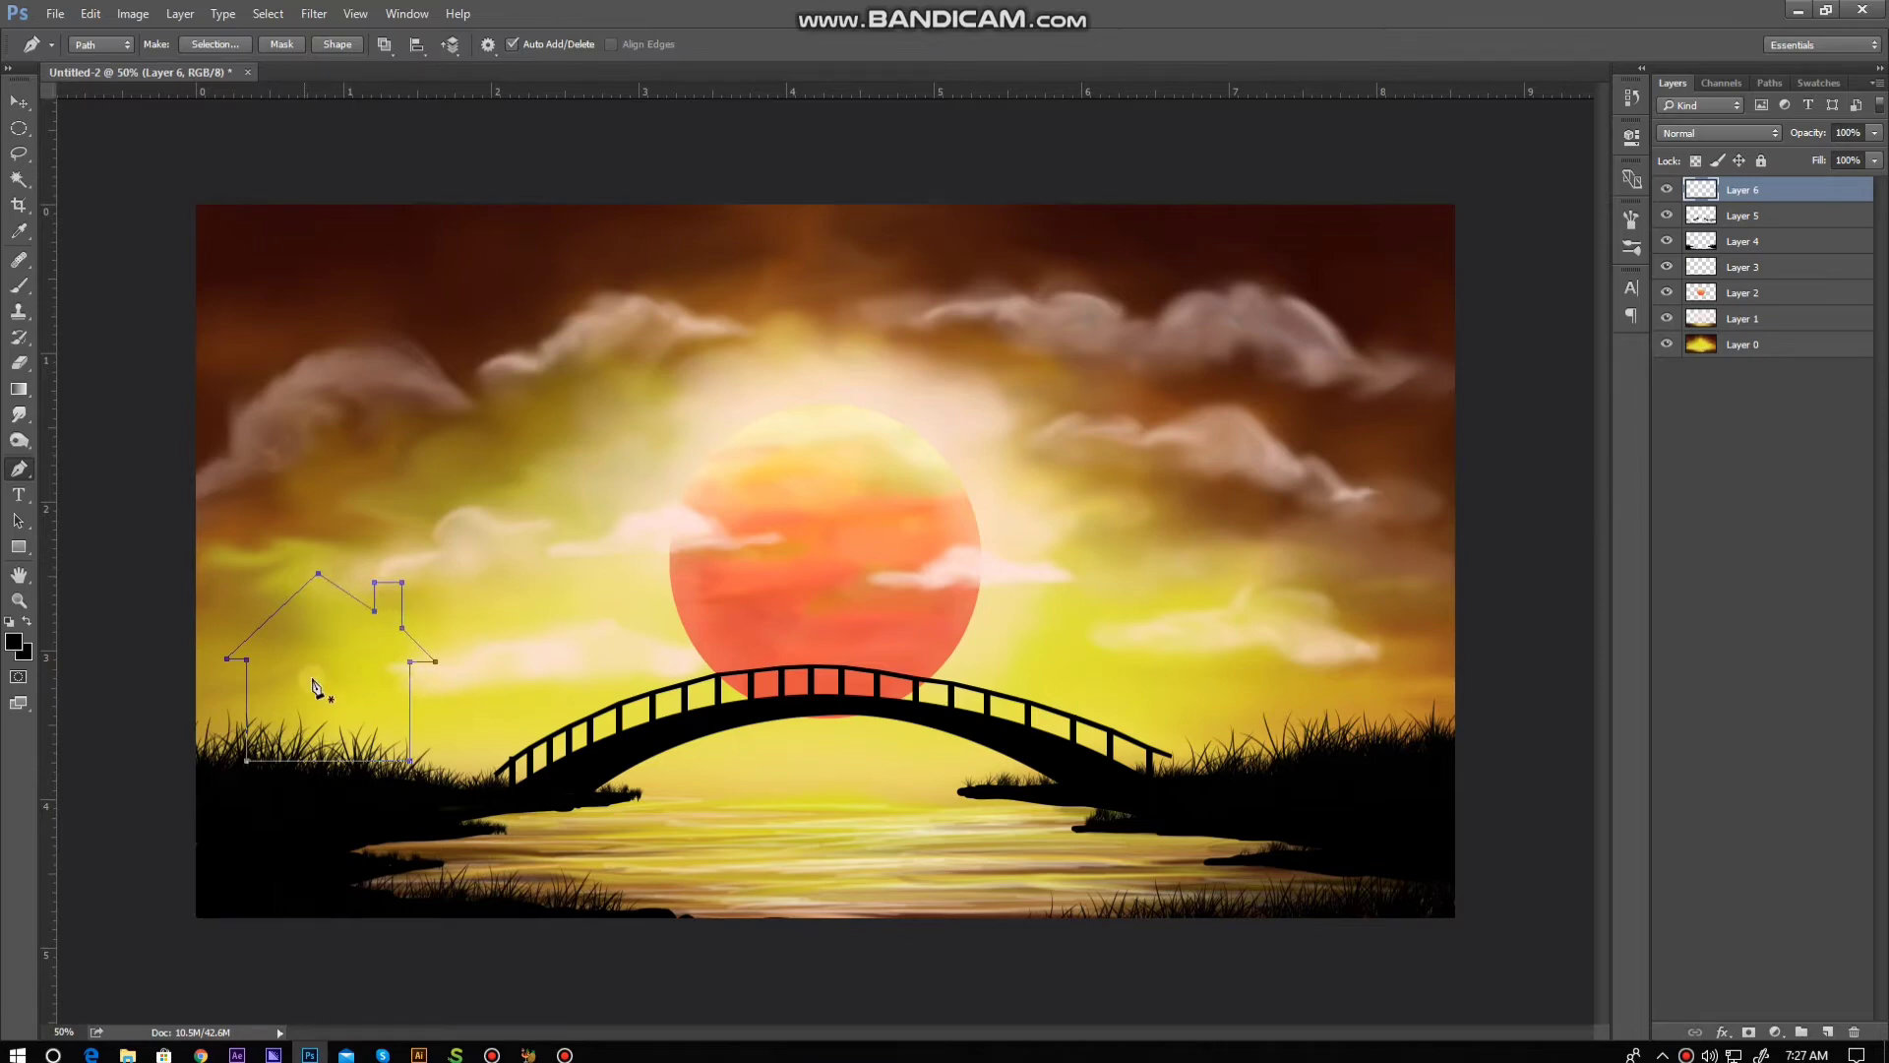
Step: Fill the house outline black and scale it down to about 83.5%
key(alt+BackSpace)
key(ctrl+t)
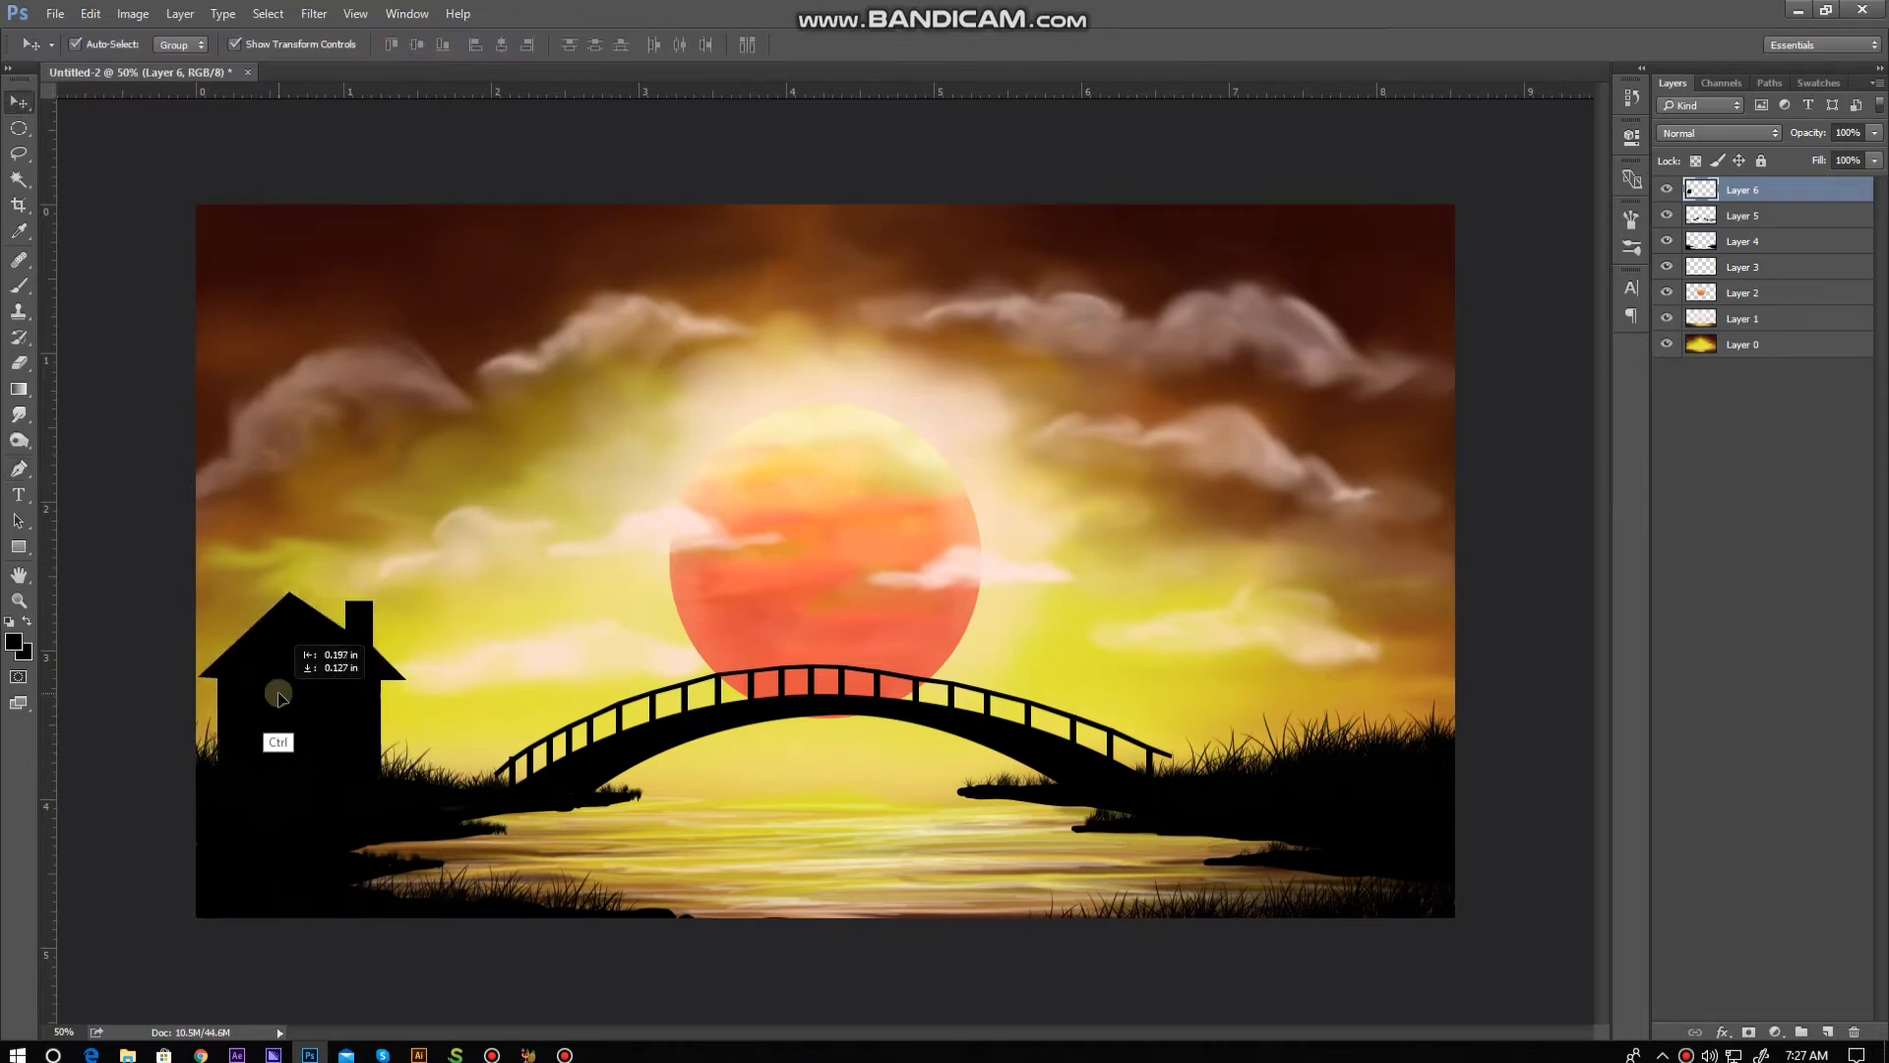
drag(434, 758, 400, 728)
scroll(606, 488, up, 5)
key(Return)
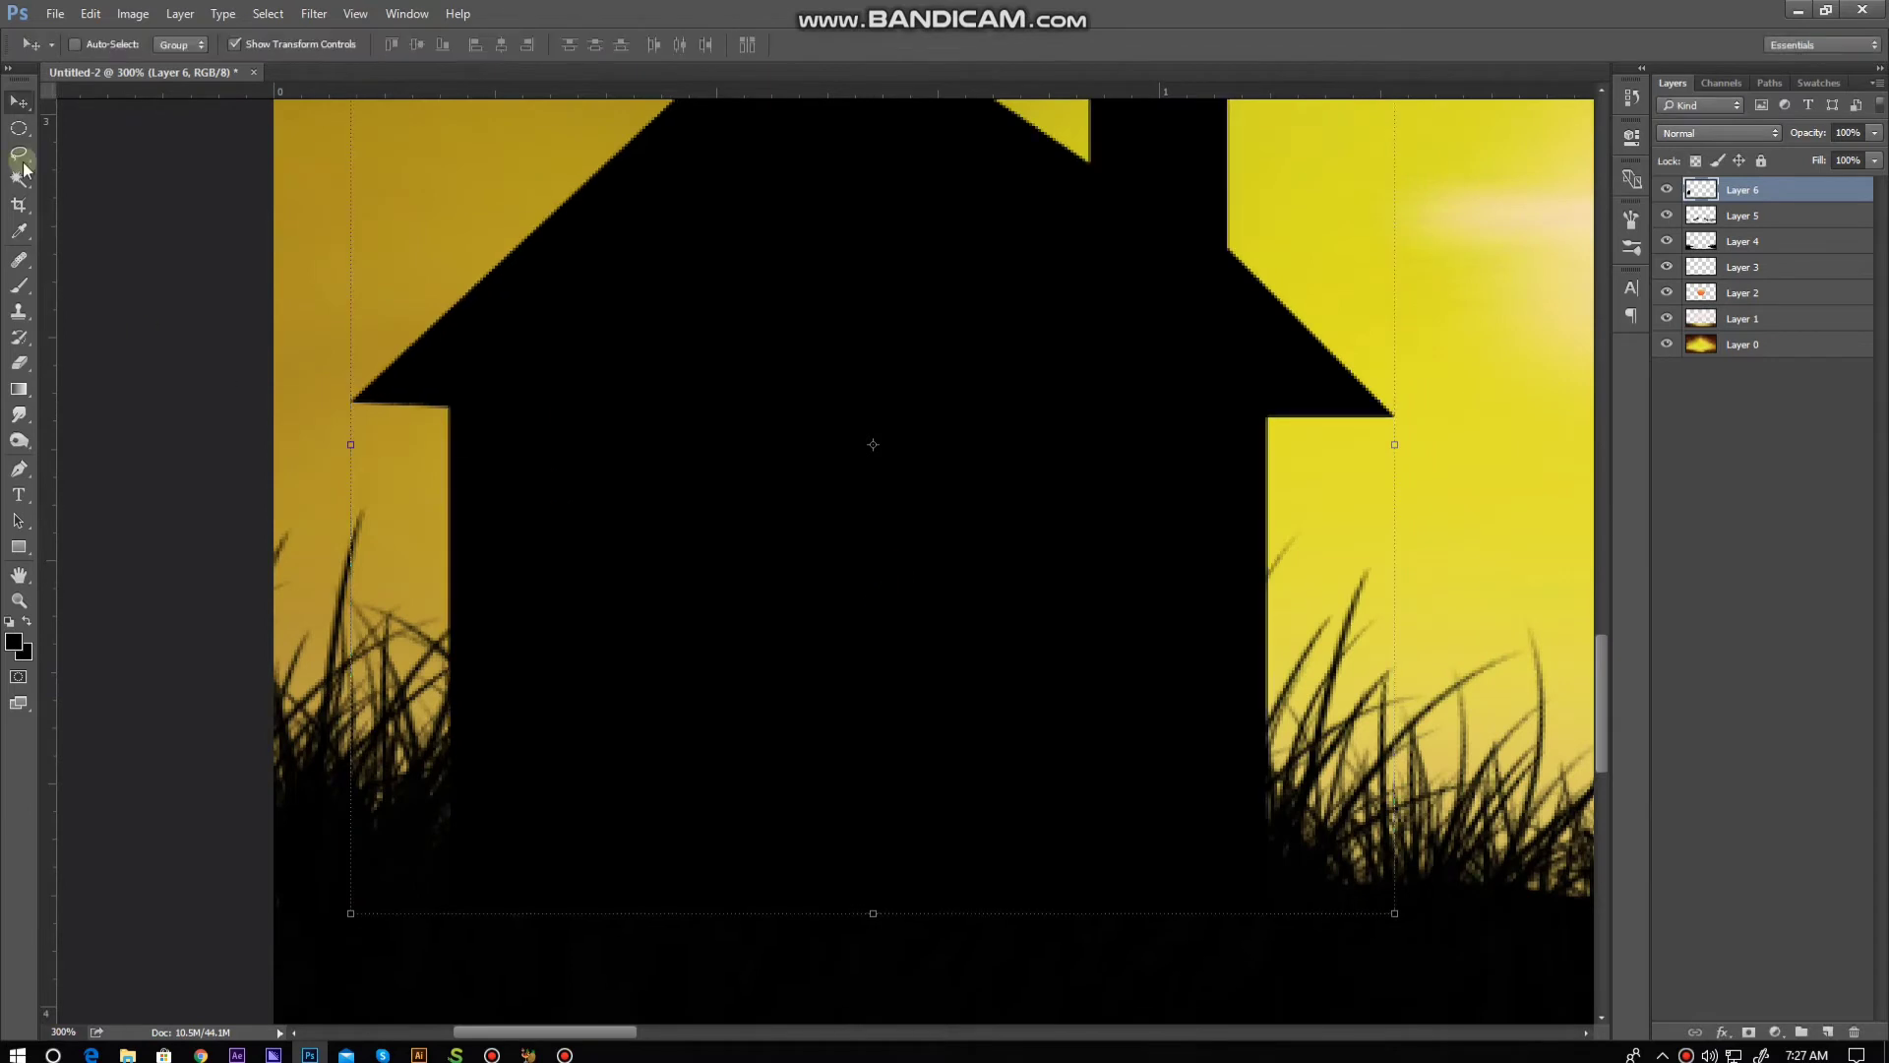
Step: Draw the window as a 2x2 grid of square paths on the house
click(660, 498)
click(660, 438)
drag(727, 501, 806, 501)
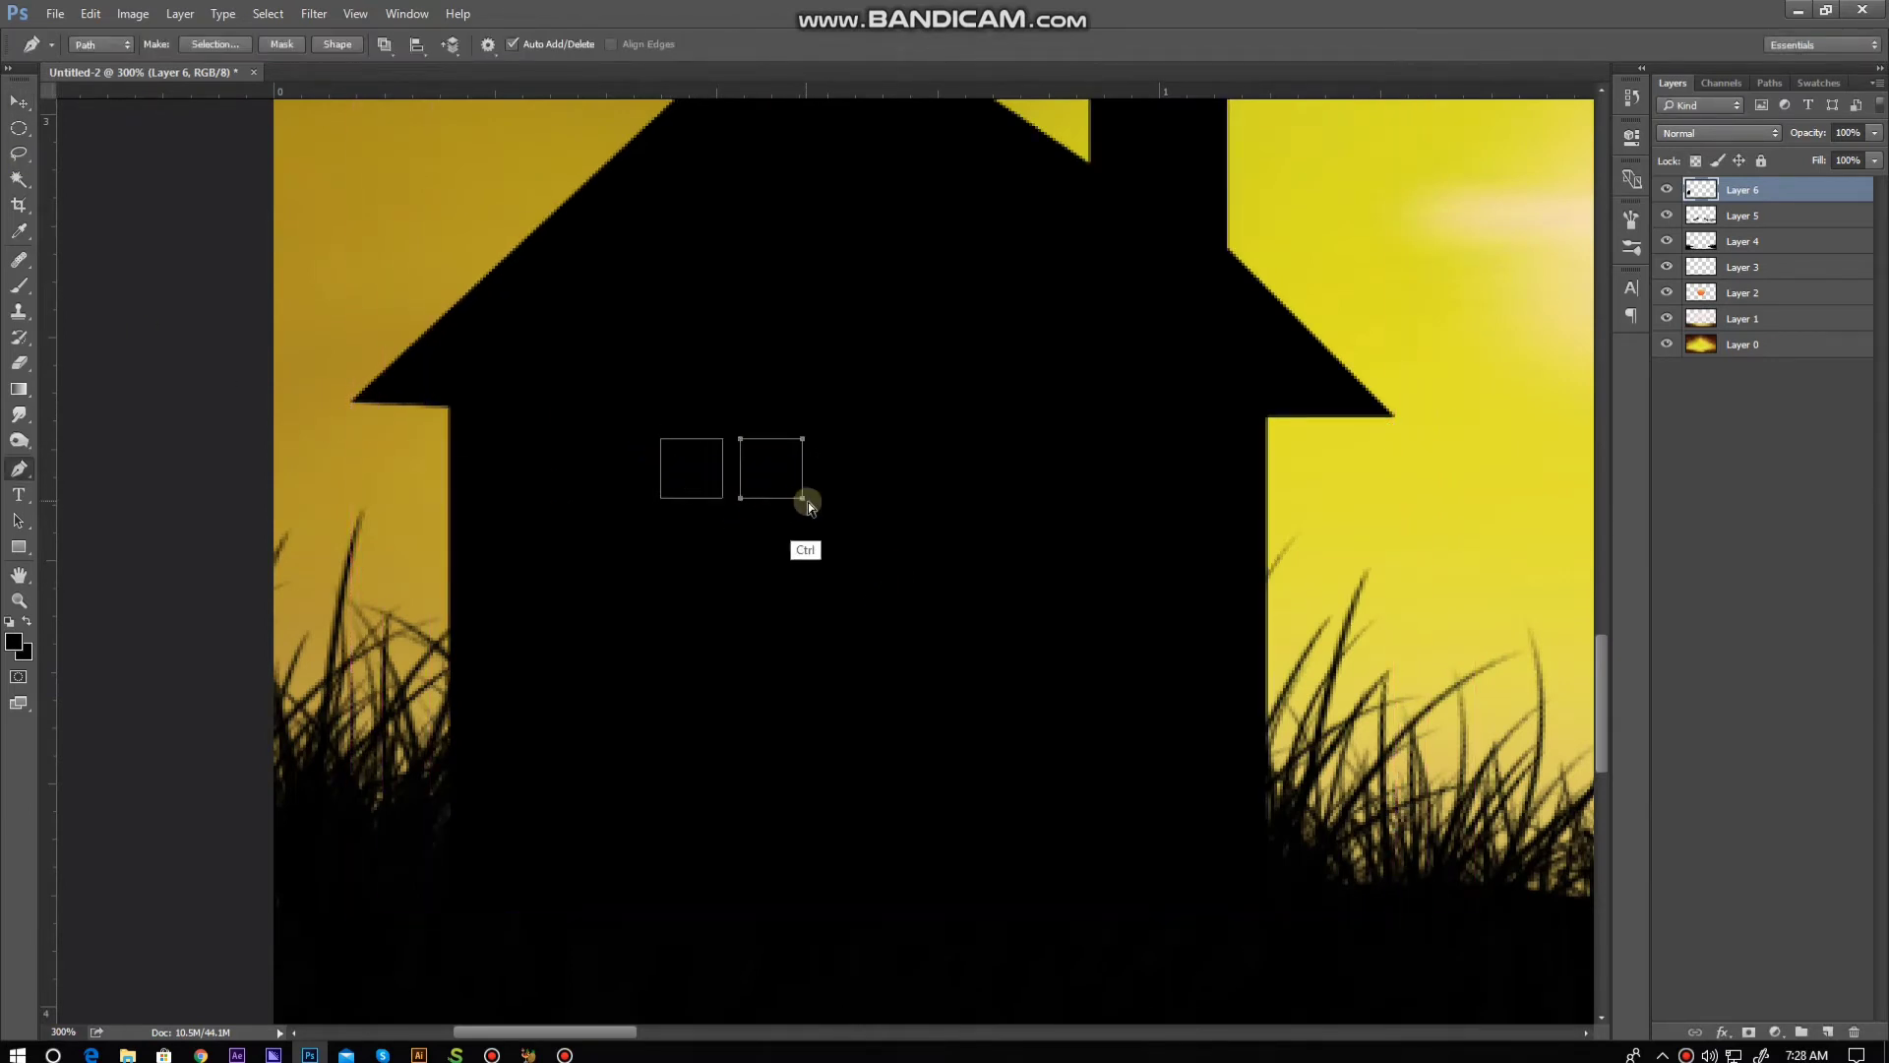
key(v)
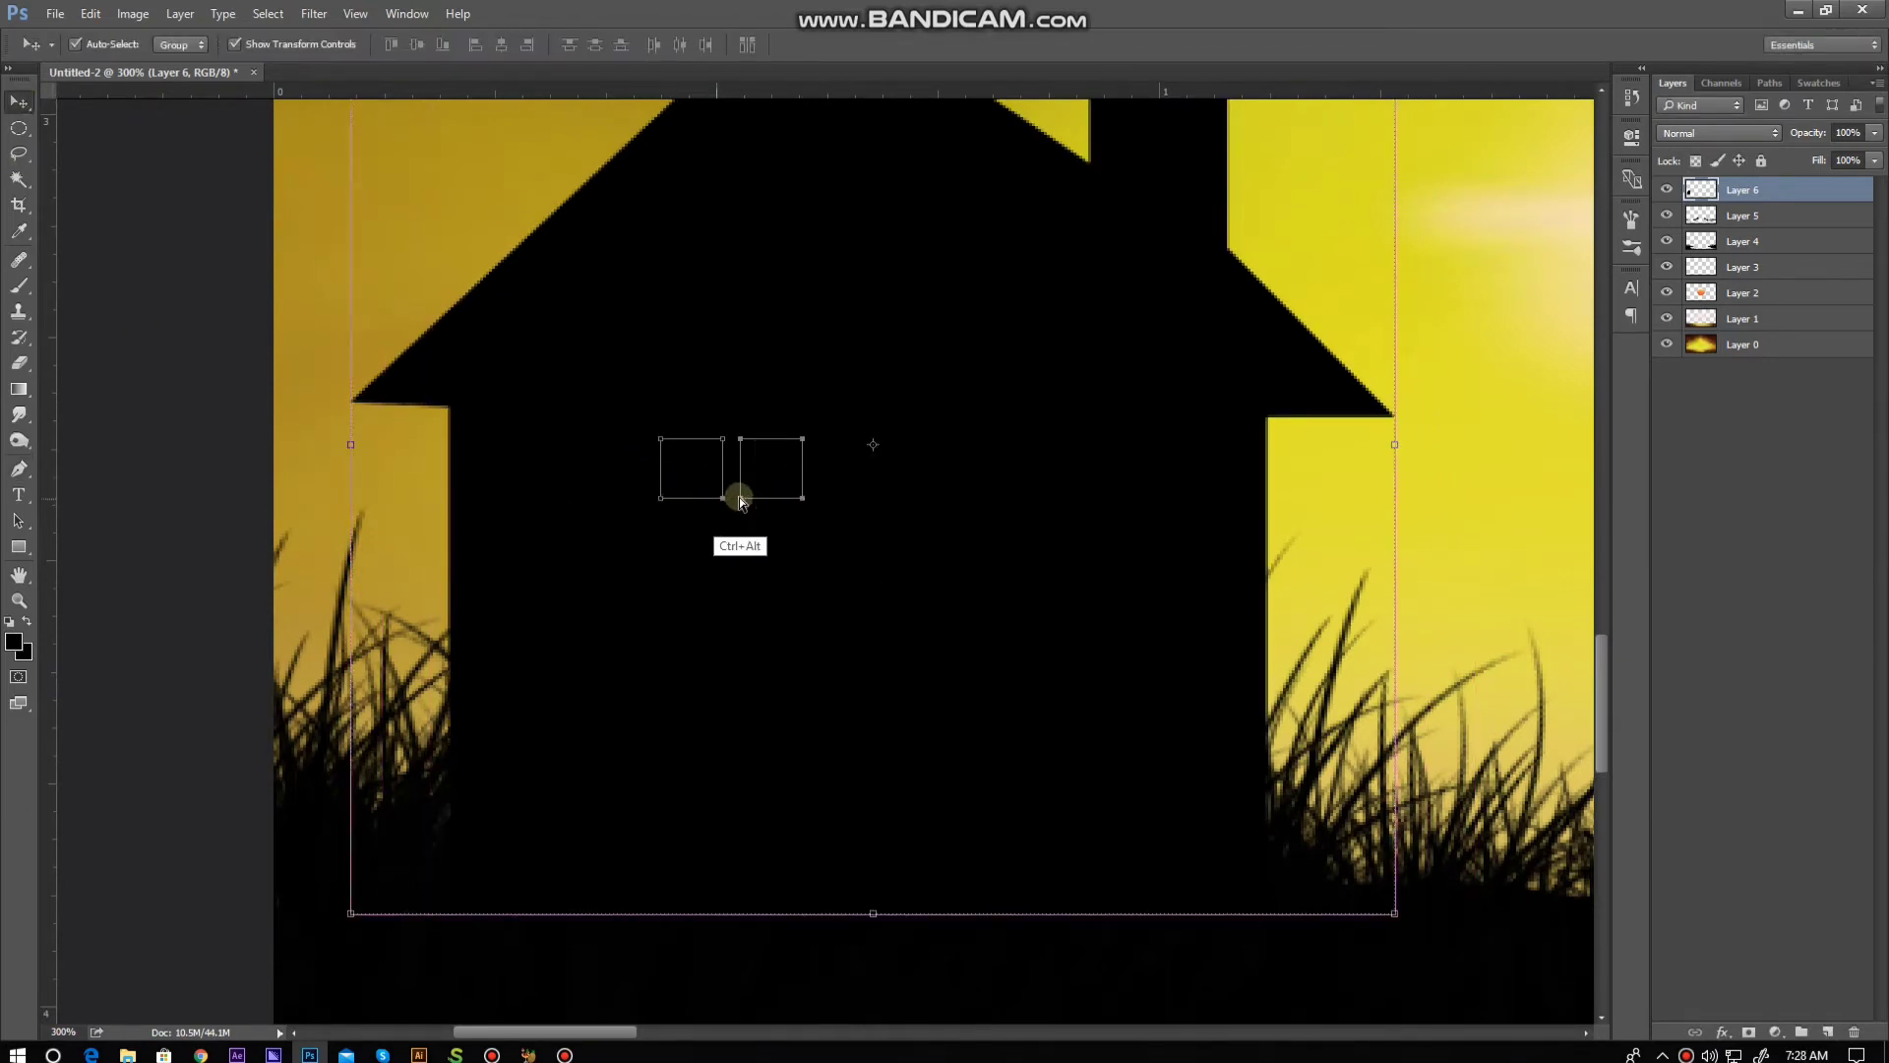
key(p)
click(723, 448)
shift+click(793, 447)
mouse_move(793, 514)
mouse_down()
mouse_move(890, 514)
mouse_move(873, 611)
mouse_move(768, 607)
mouse_up()
Step: Cut the four window panes out of the house and rename its layer 'house'
key(ctrl+Return)
key(Delete)
key(ctrl+d)
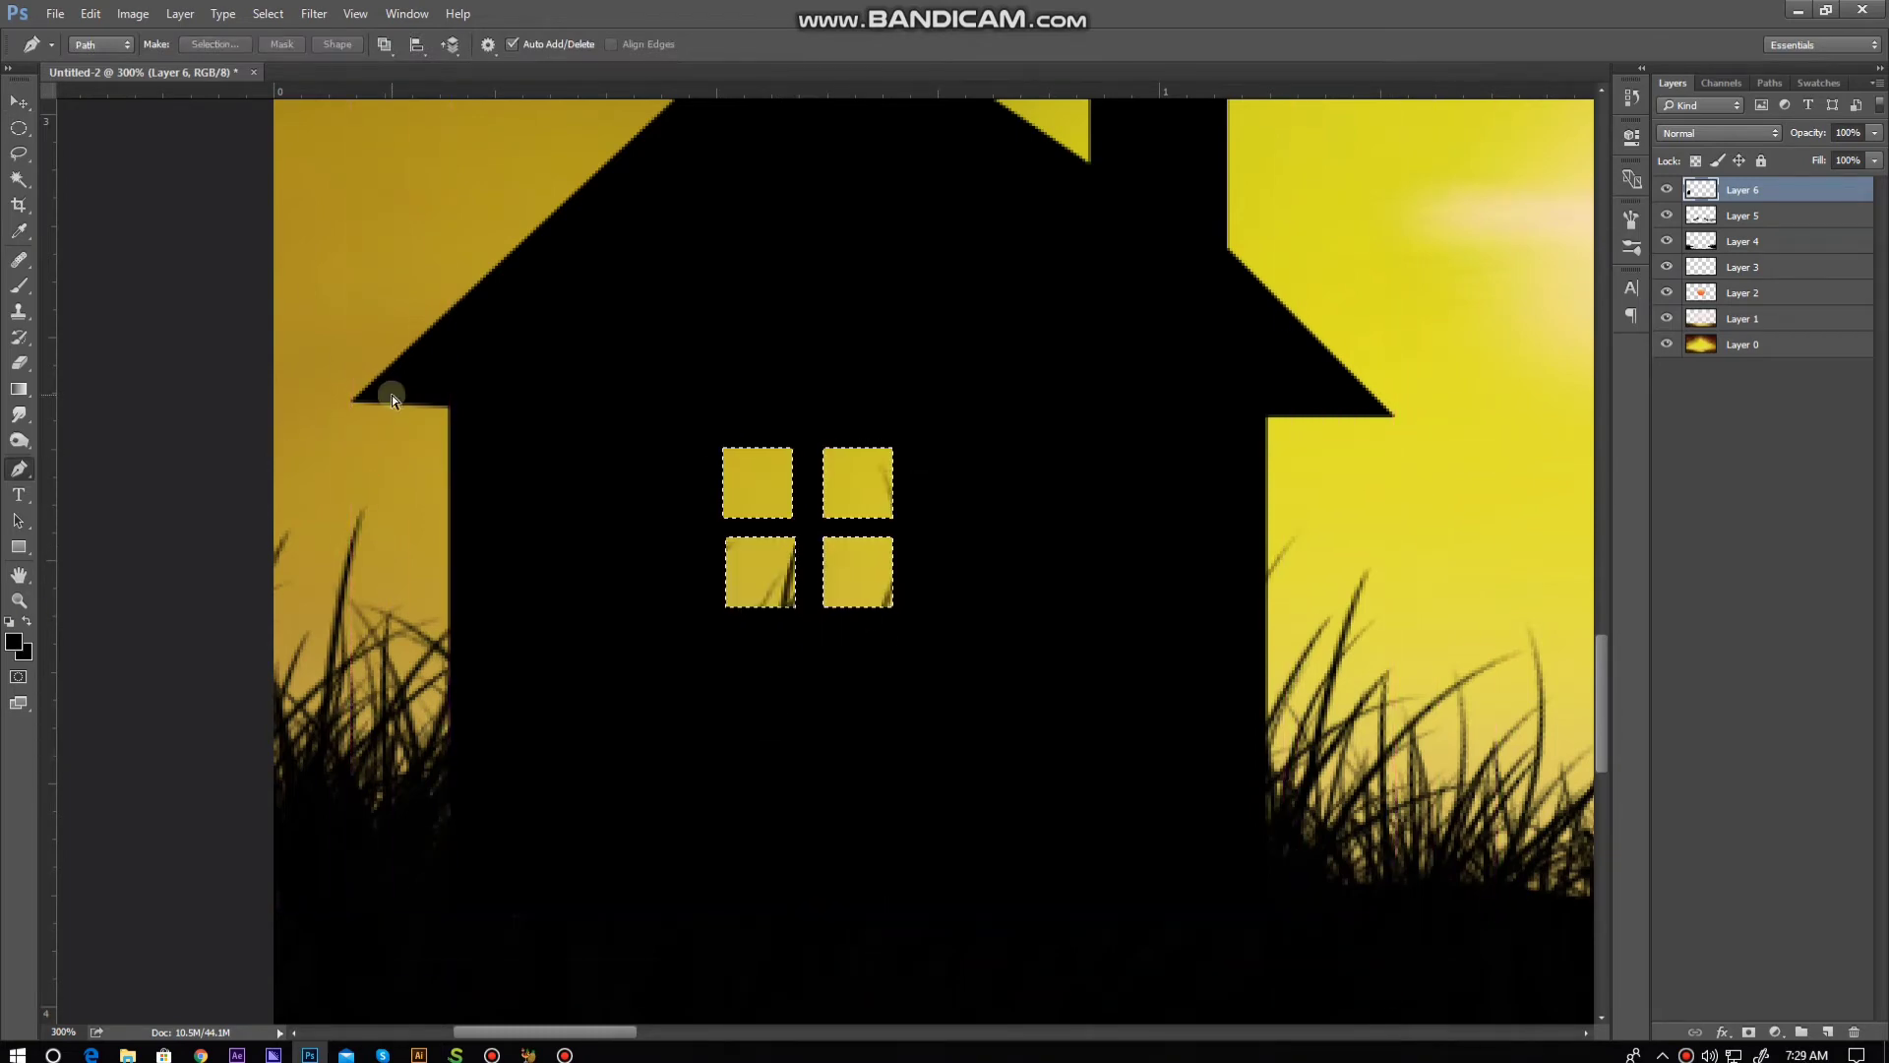
key(ctrl+minus)
key(ctrl+minus)
key(ctrl+minus)
double_click(1741, 190)
text(house)
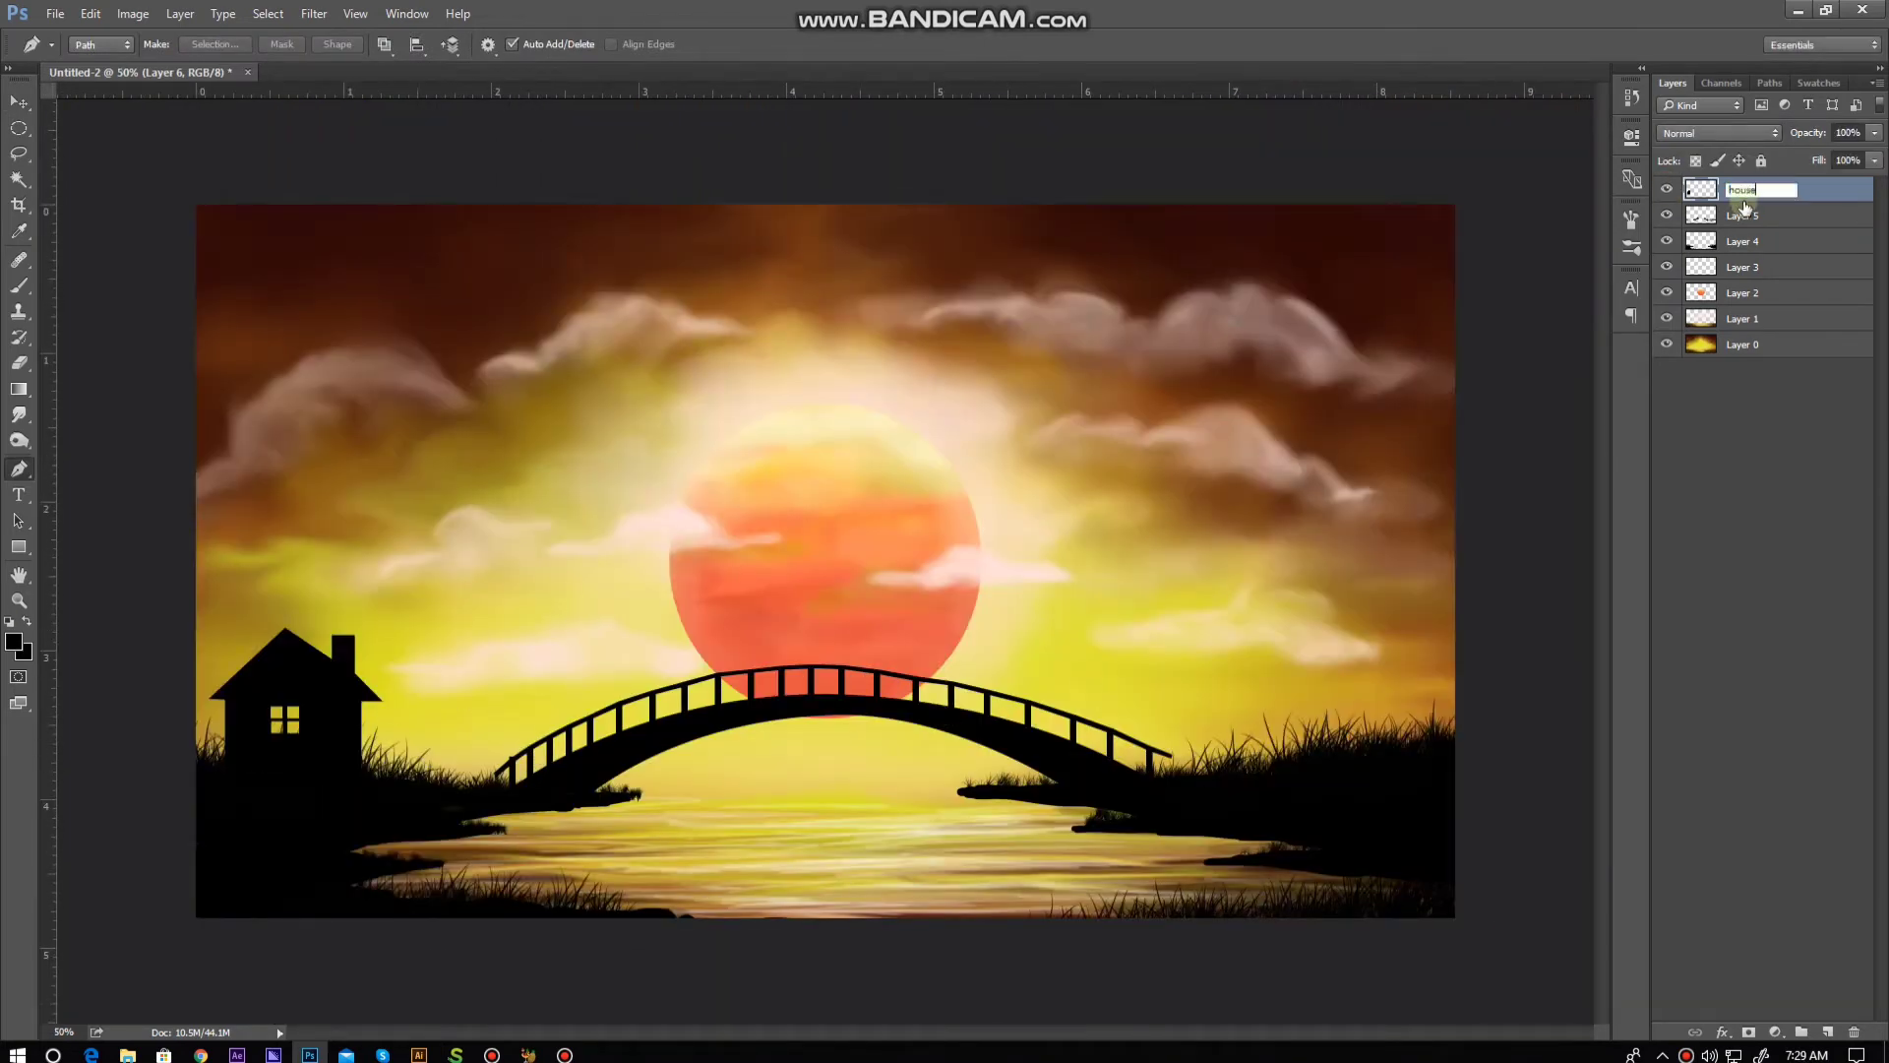
text(b)
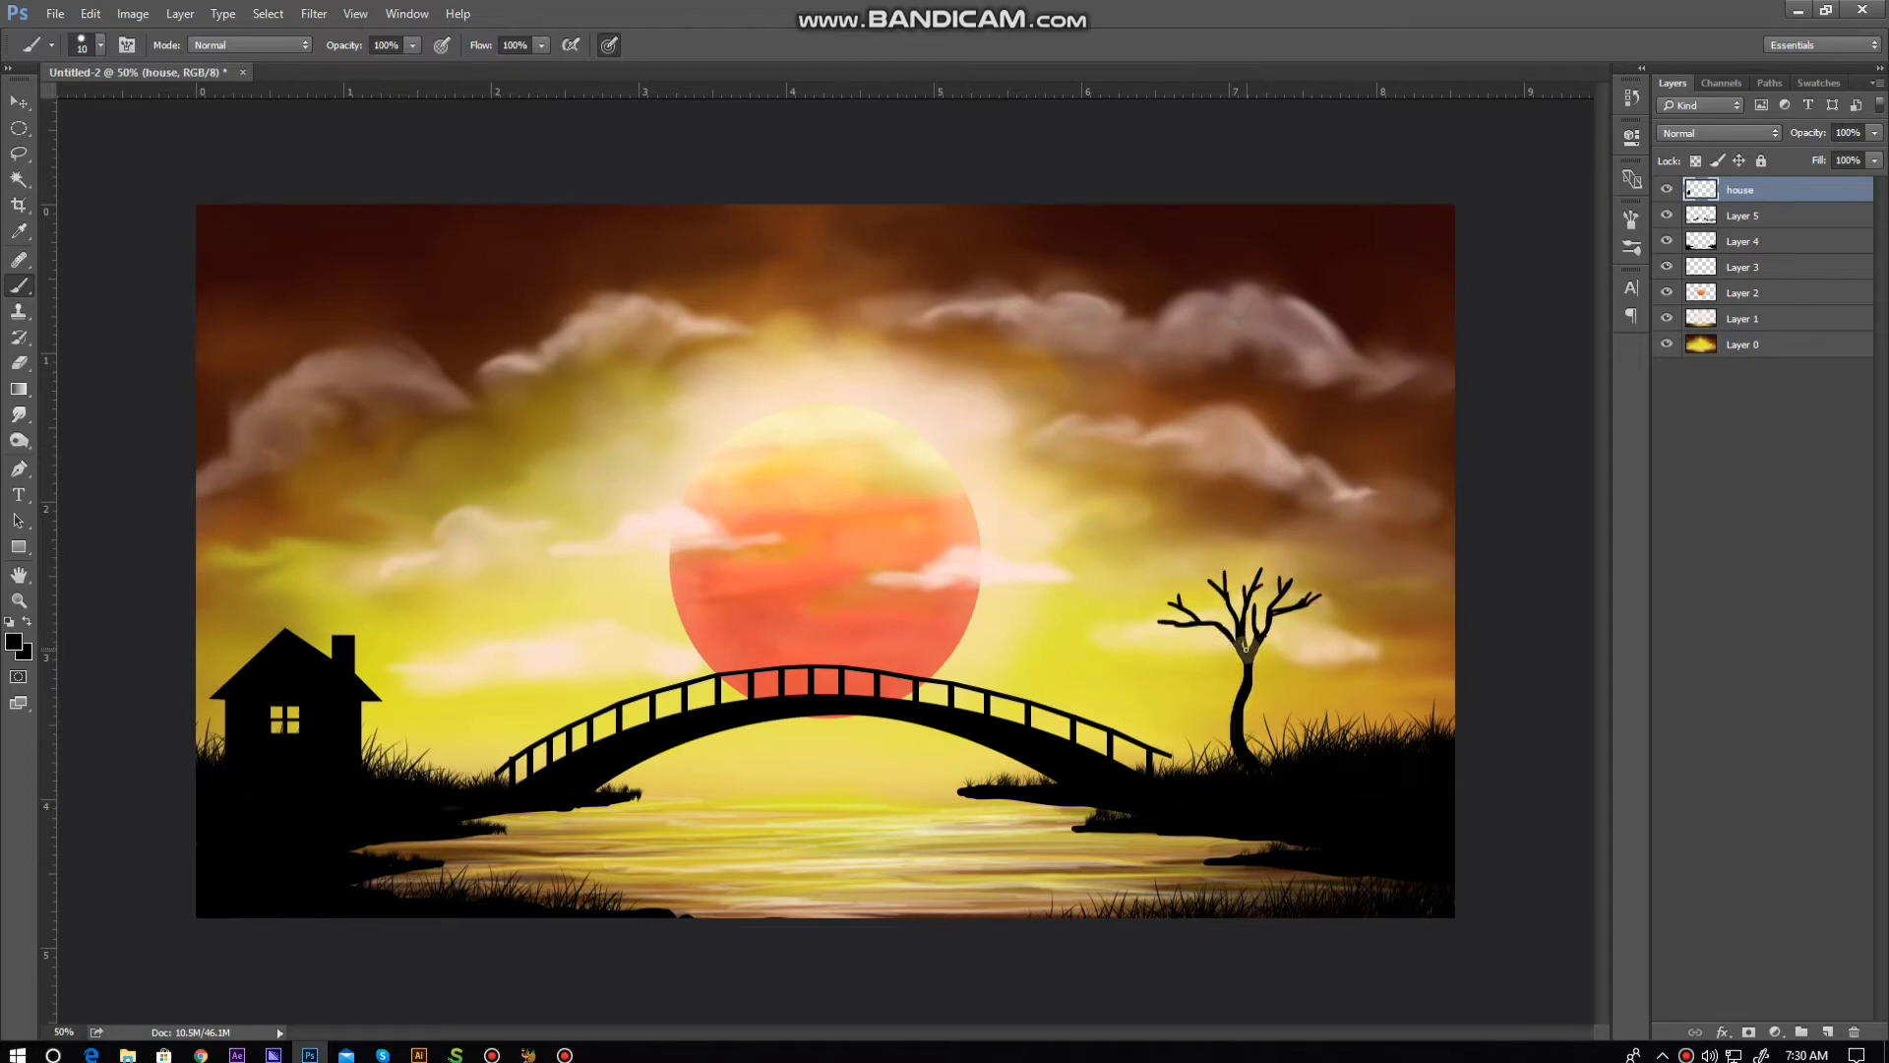
Step: Shift the bare tree slightly left and lasso around its top
key(l)
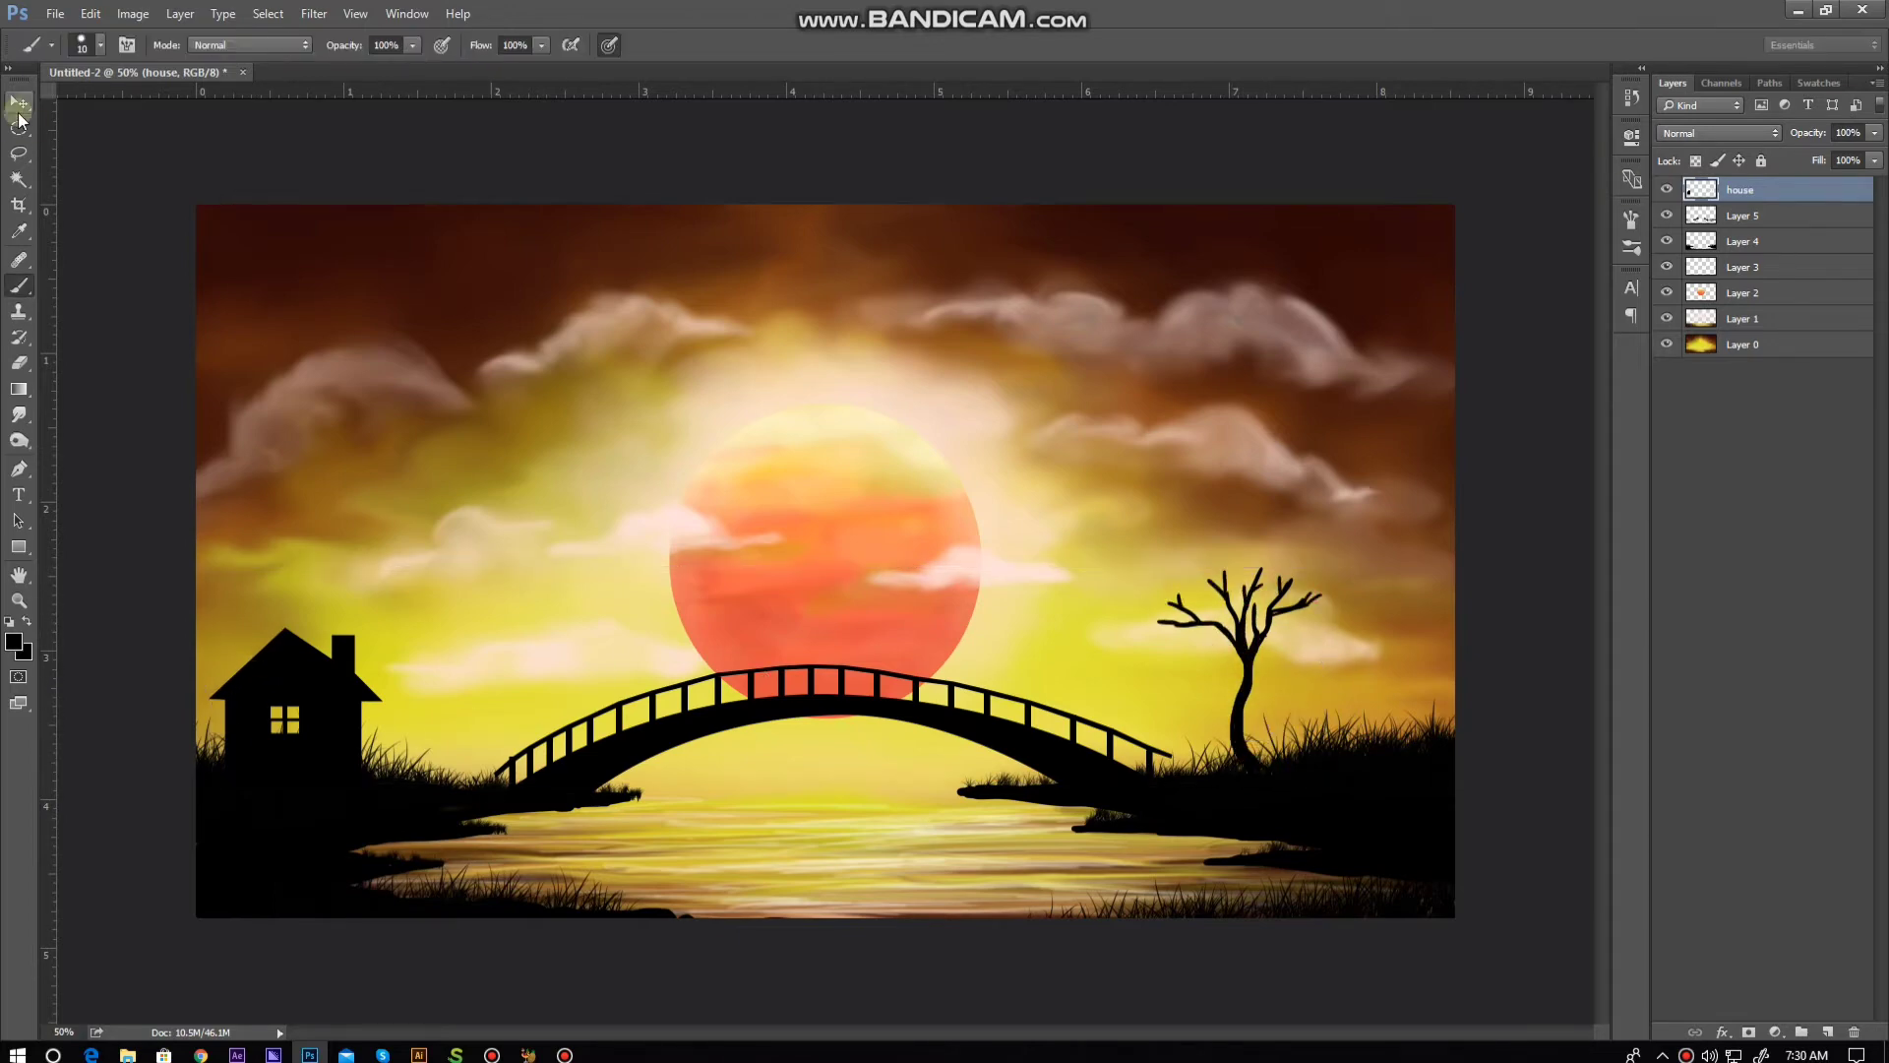
drag(1218, 523, 1309, 551)
key(ctrl+shift+j)
drag(1378, 662, 1260, 661)
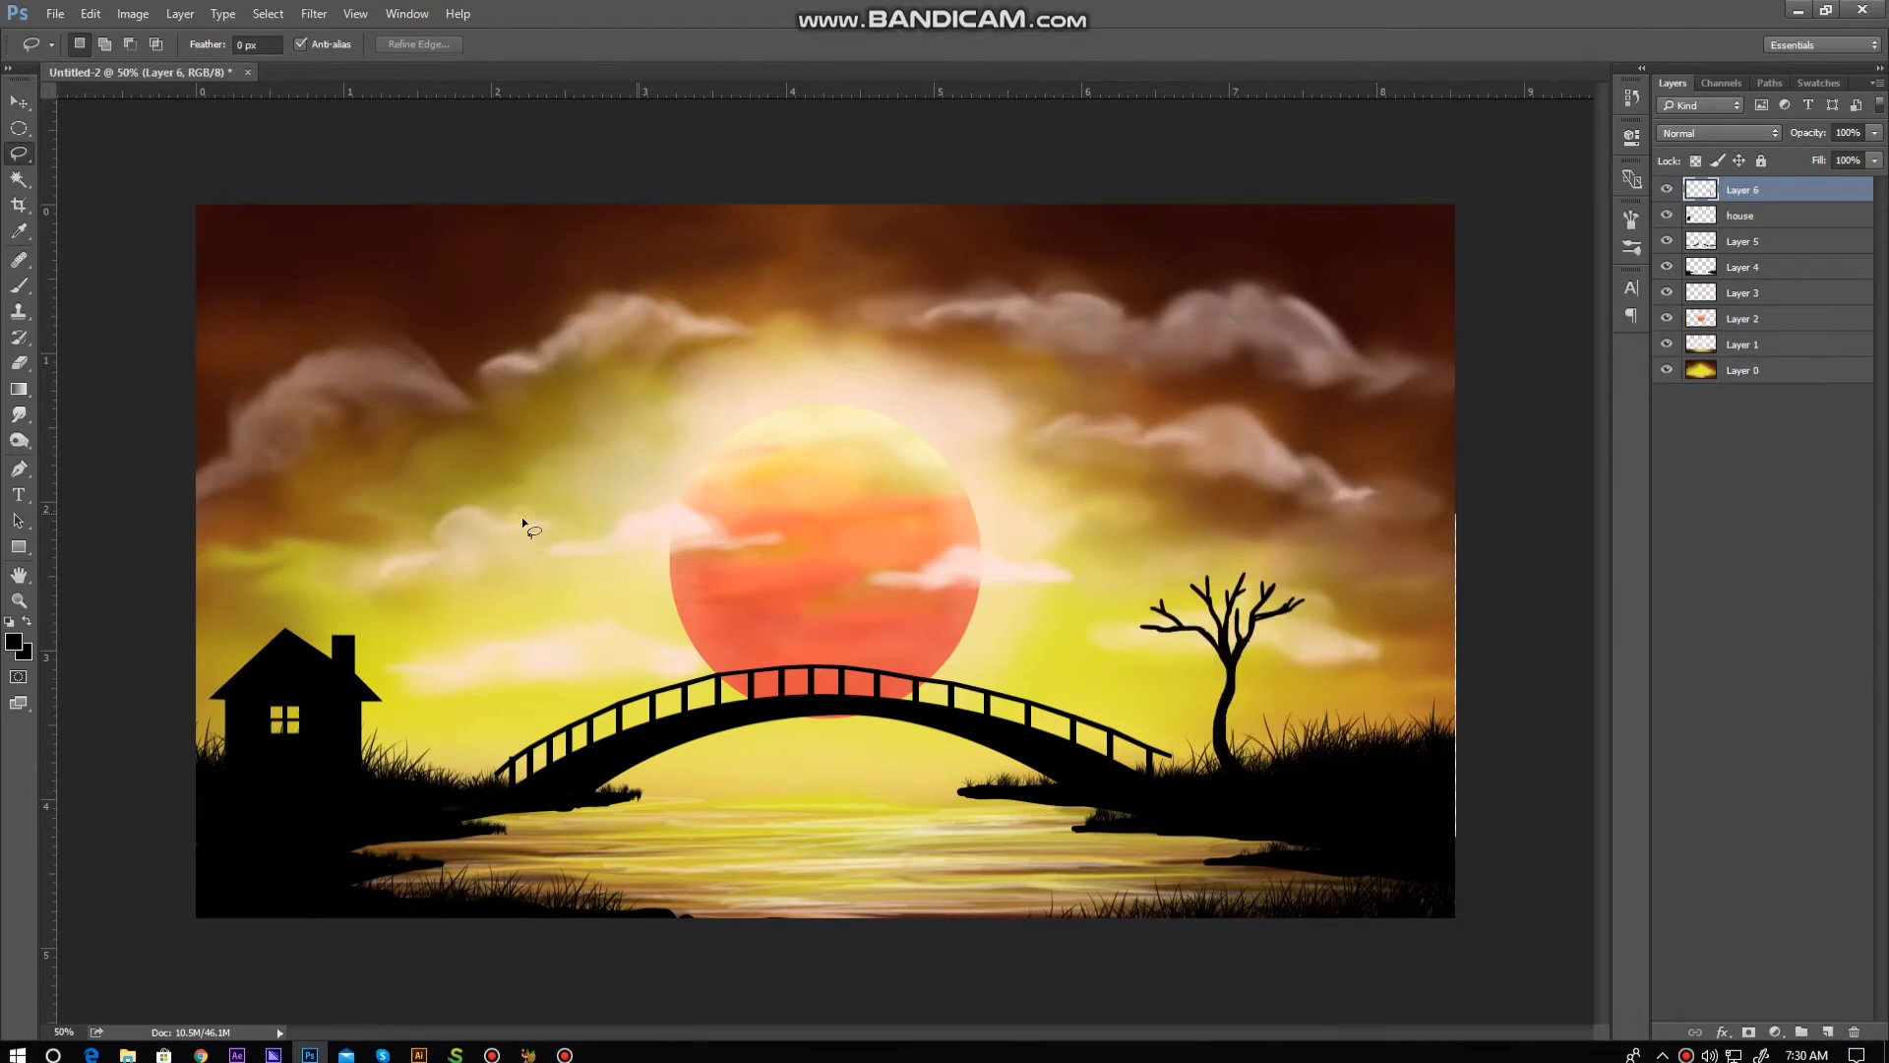
Step: Paint a dark leafy crown on the tree with a size-30 foliage brush, then add a layer
click(19, 338)
right_click(188, 338)
double_click(263, 337)
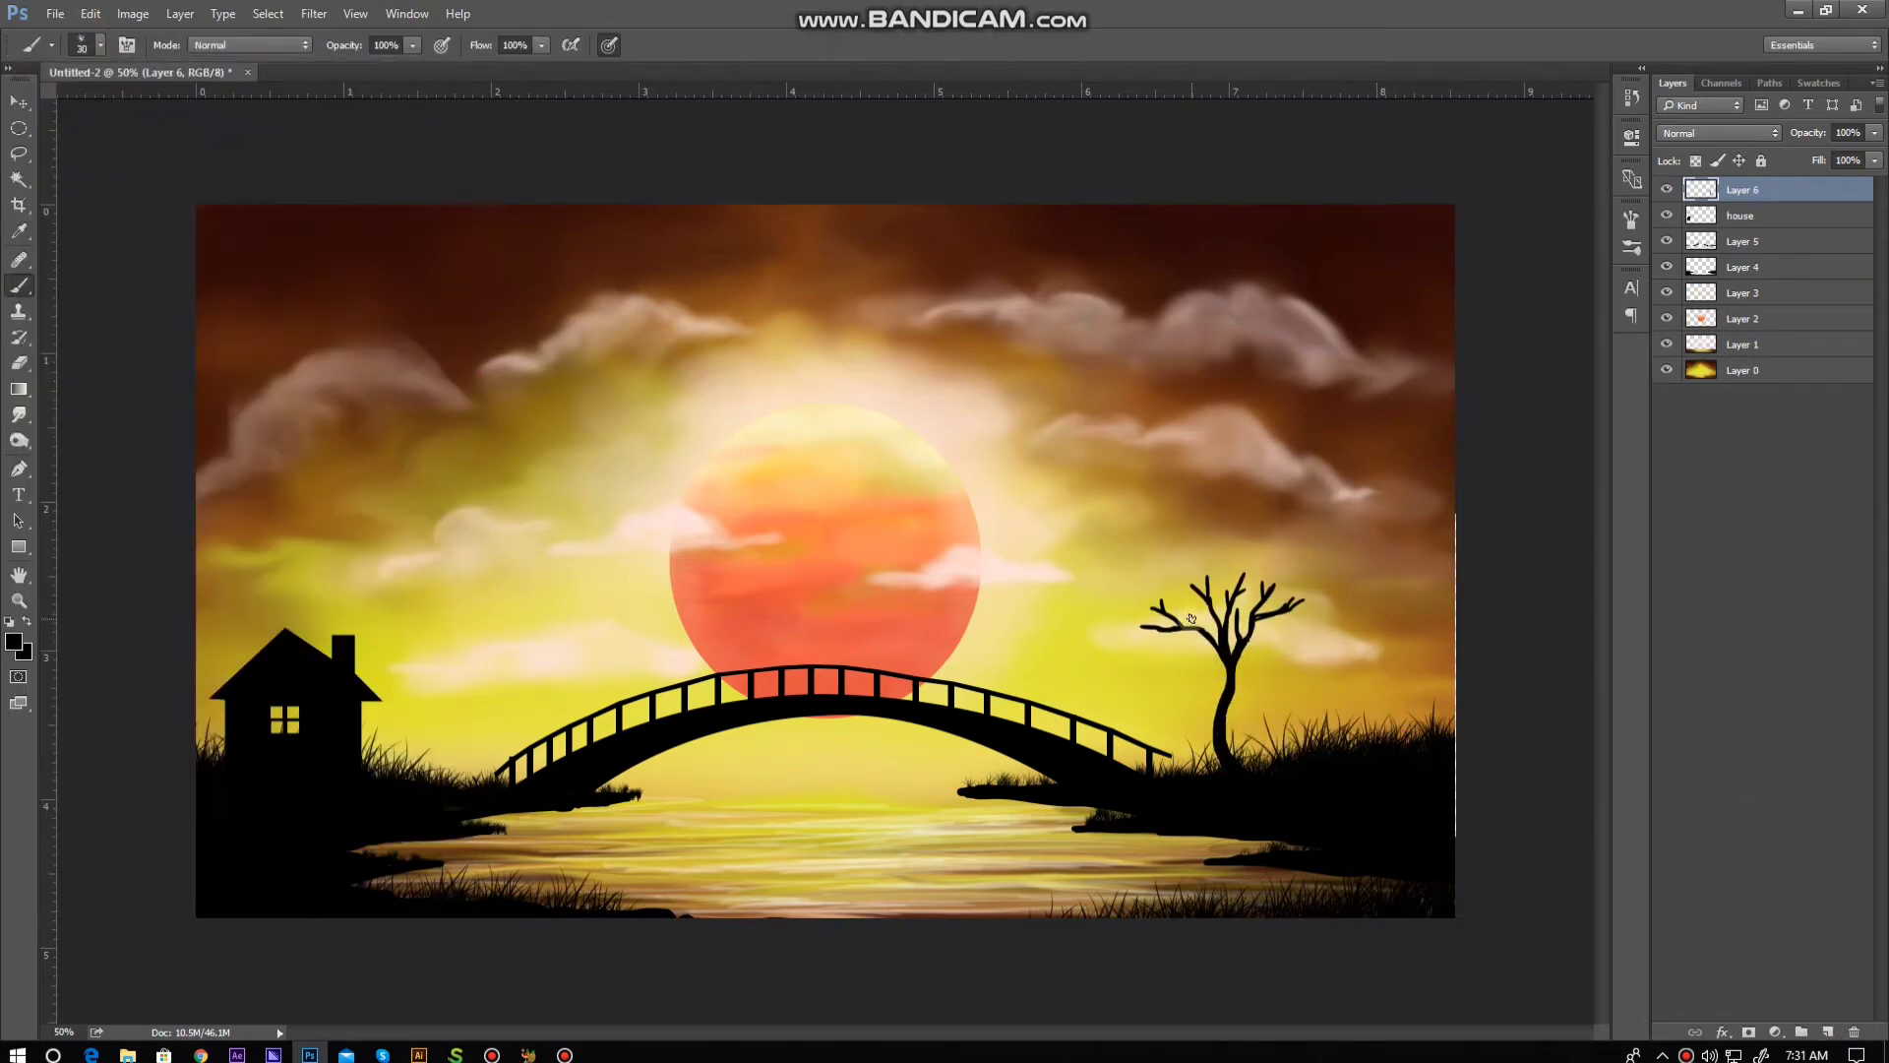
mouse_move(1180, 567)
mouse_down()
mouse_move(1195, 522)
mouse_move(1284, 580)
mouse_up()
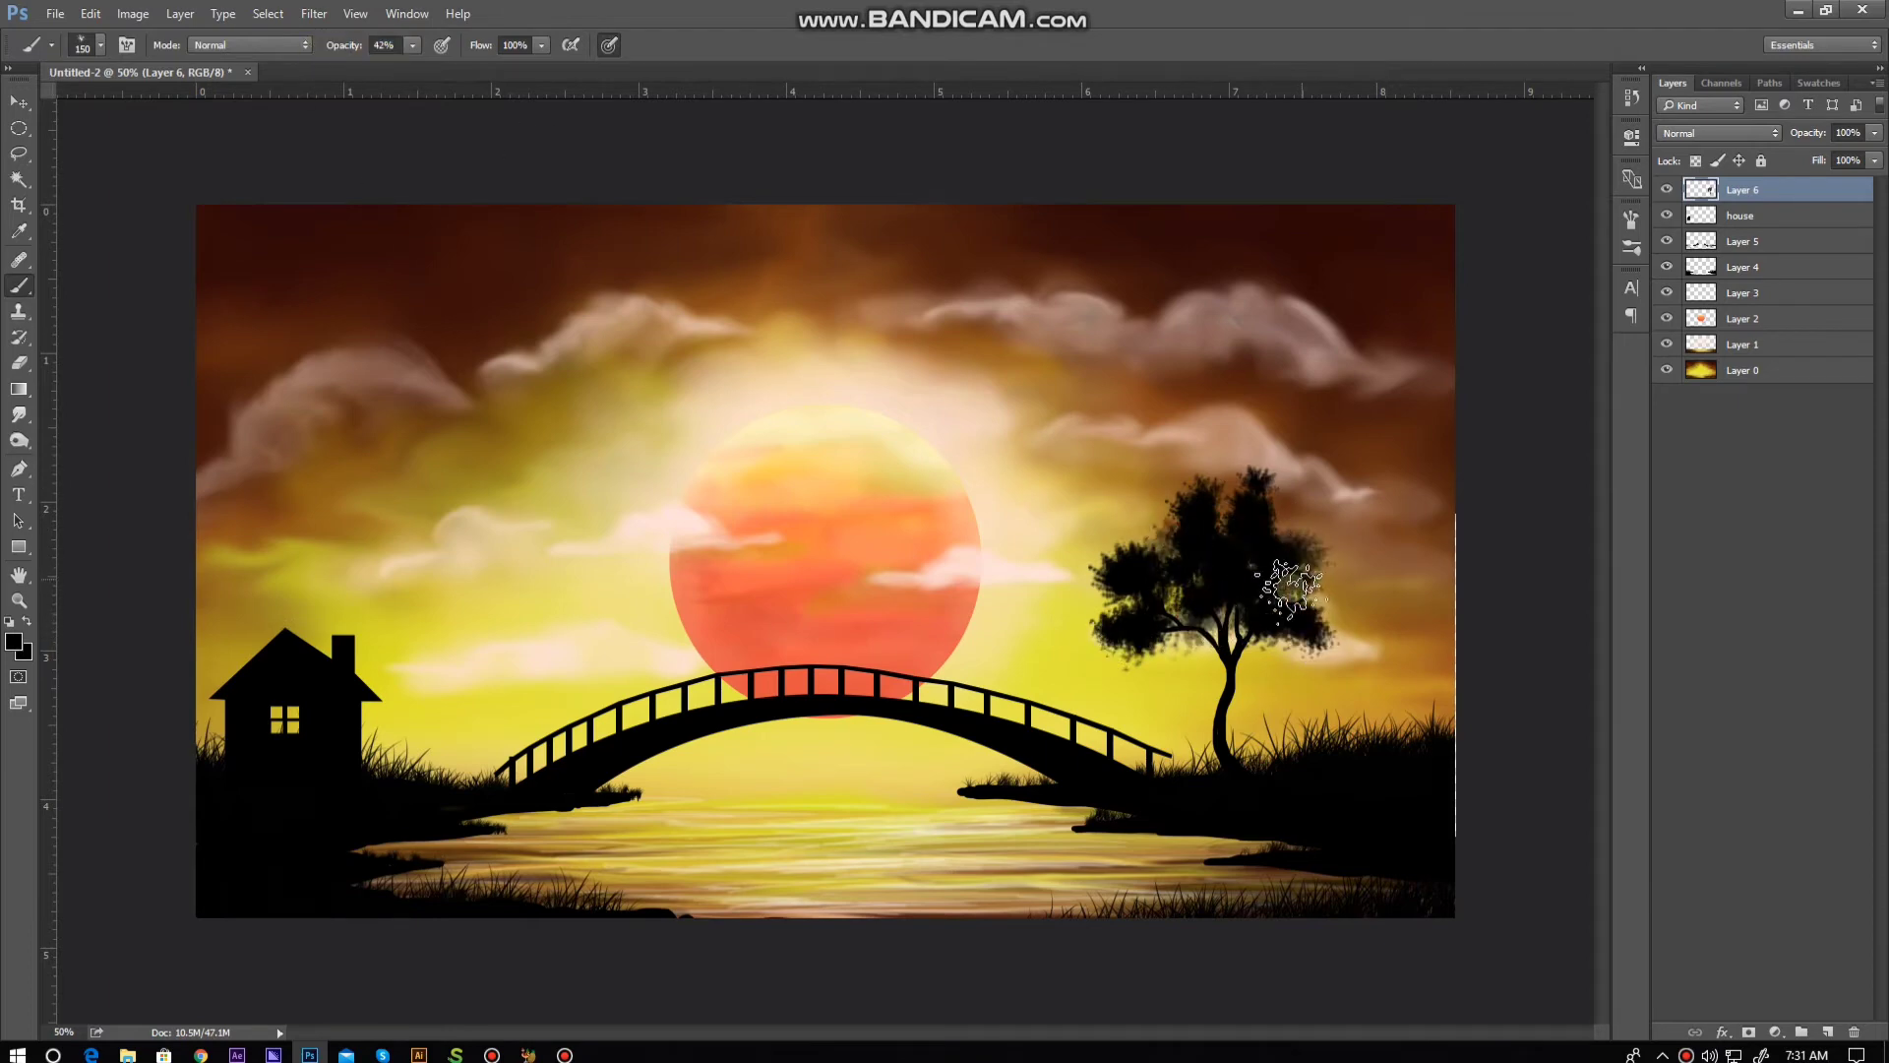
click(1827, 1032)
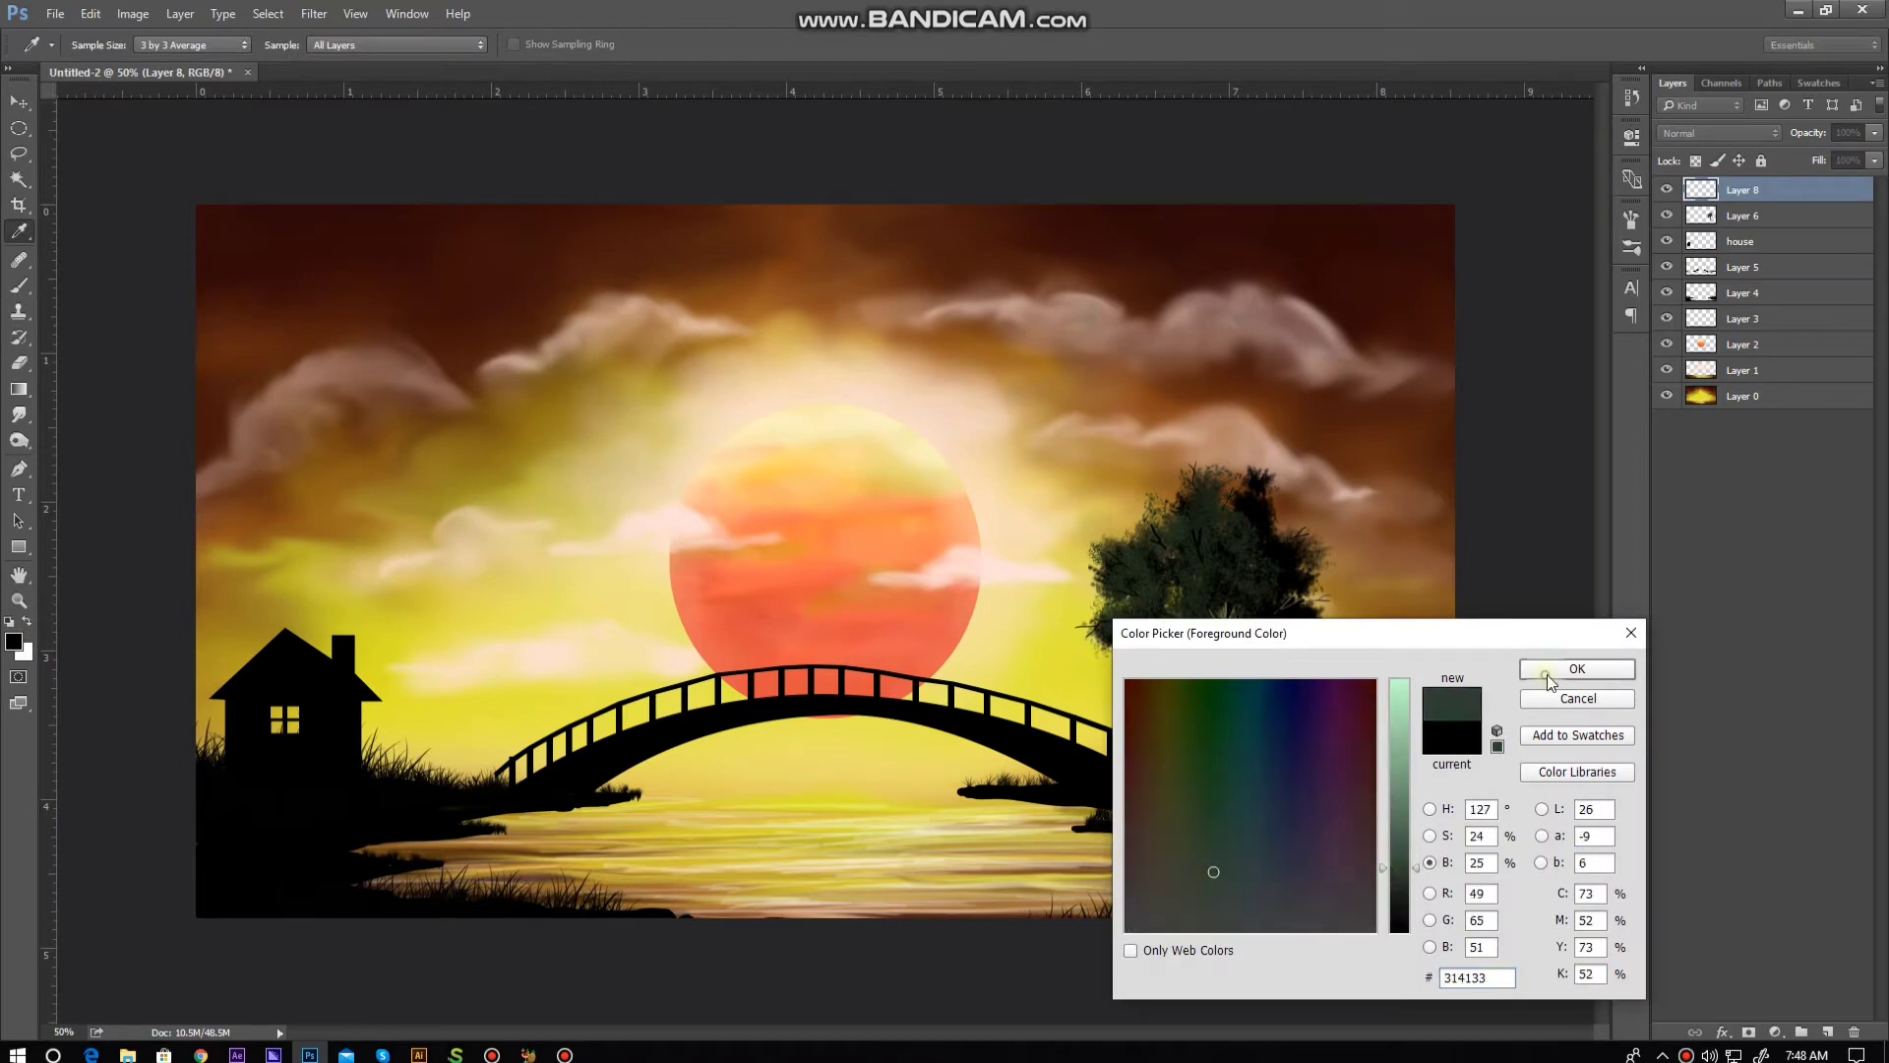
Step: Start the left tree's dark green foliage patch above the house
click(1546, 669)
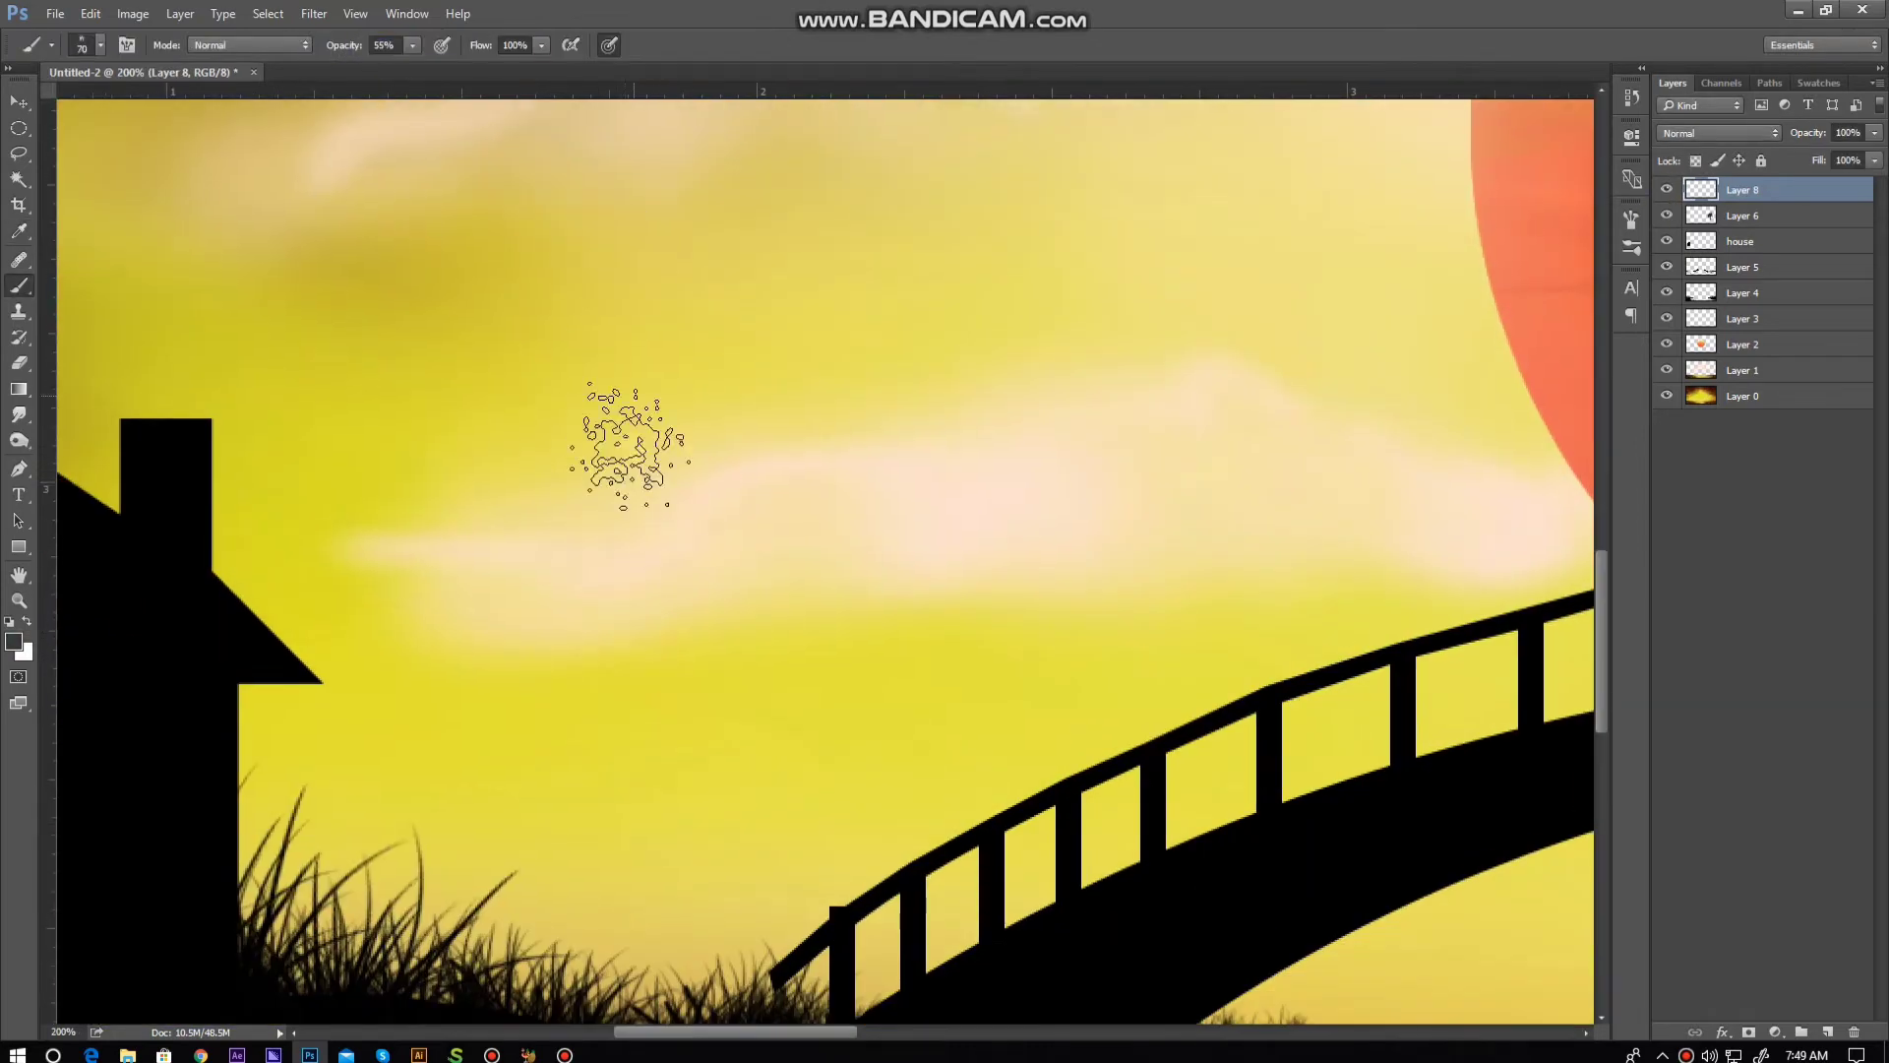
drag(629, 448, 473, 393)
key(ctrl+0)
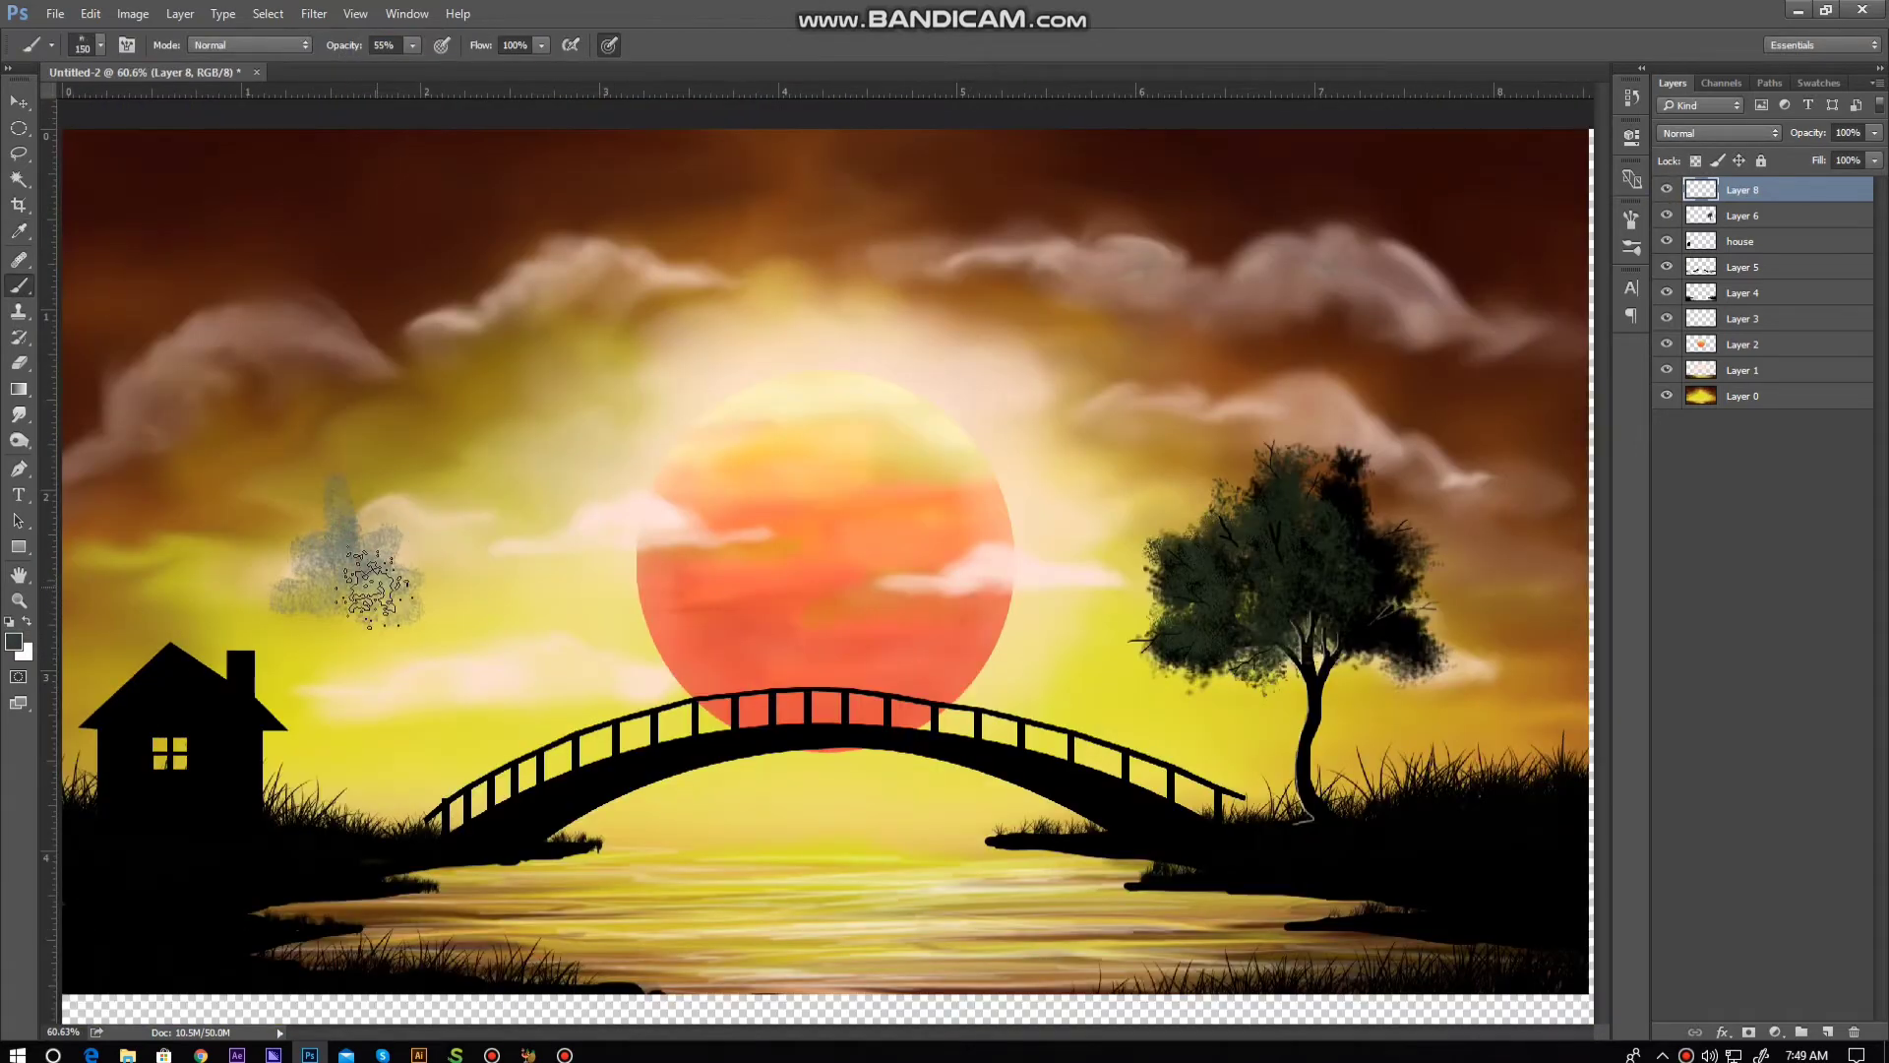
drag(372, 587, 439, 617)
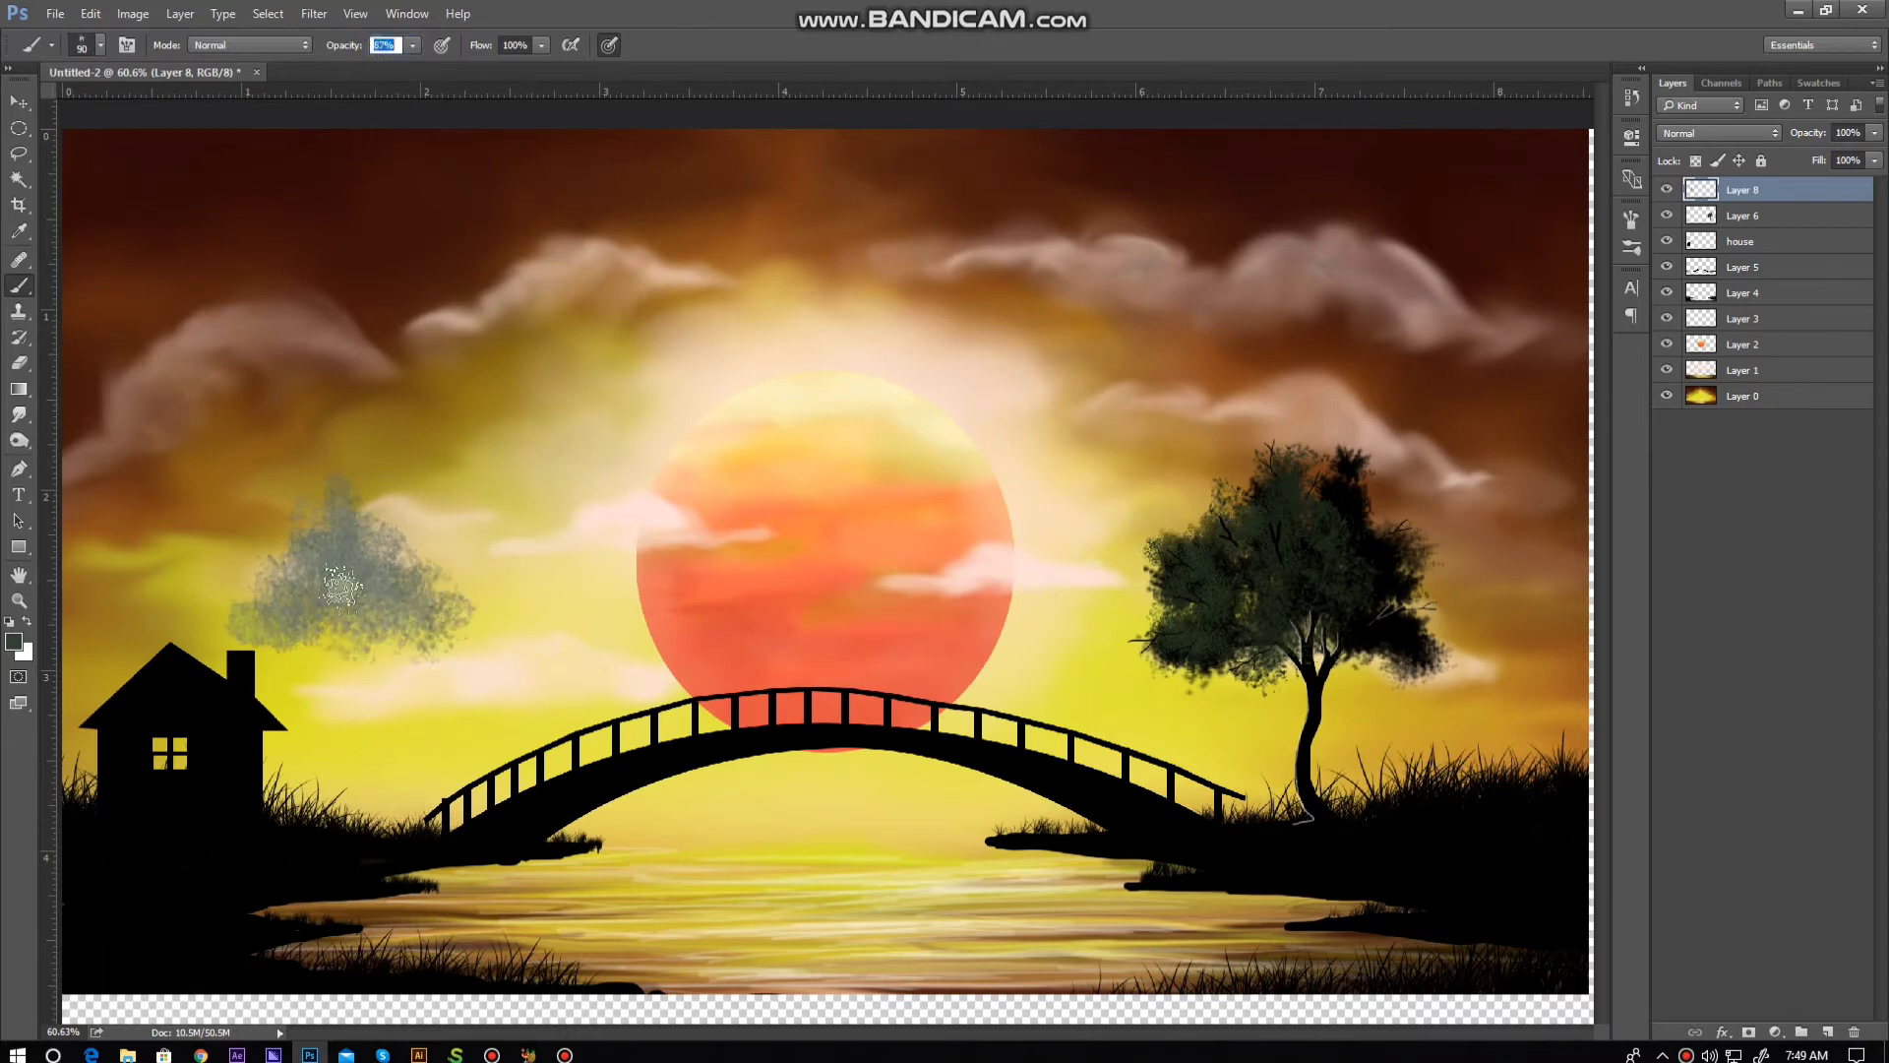
Step: Try out several paint colours for the left tree, sampling one from the tree
click(14, 641)
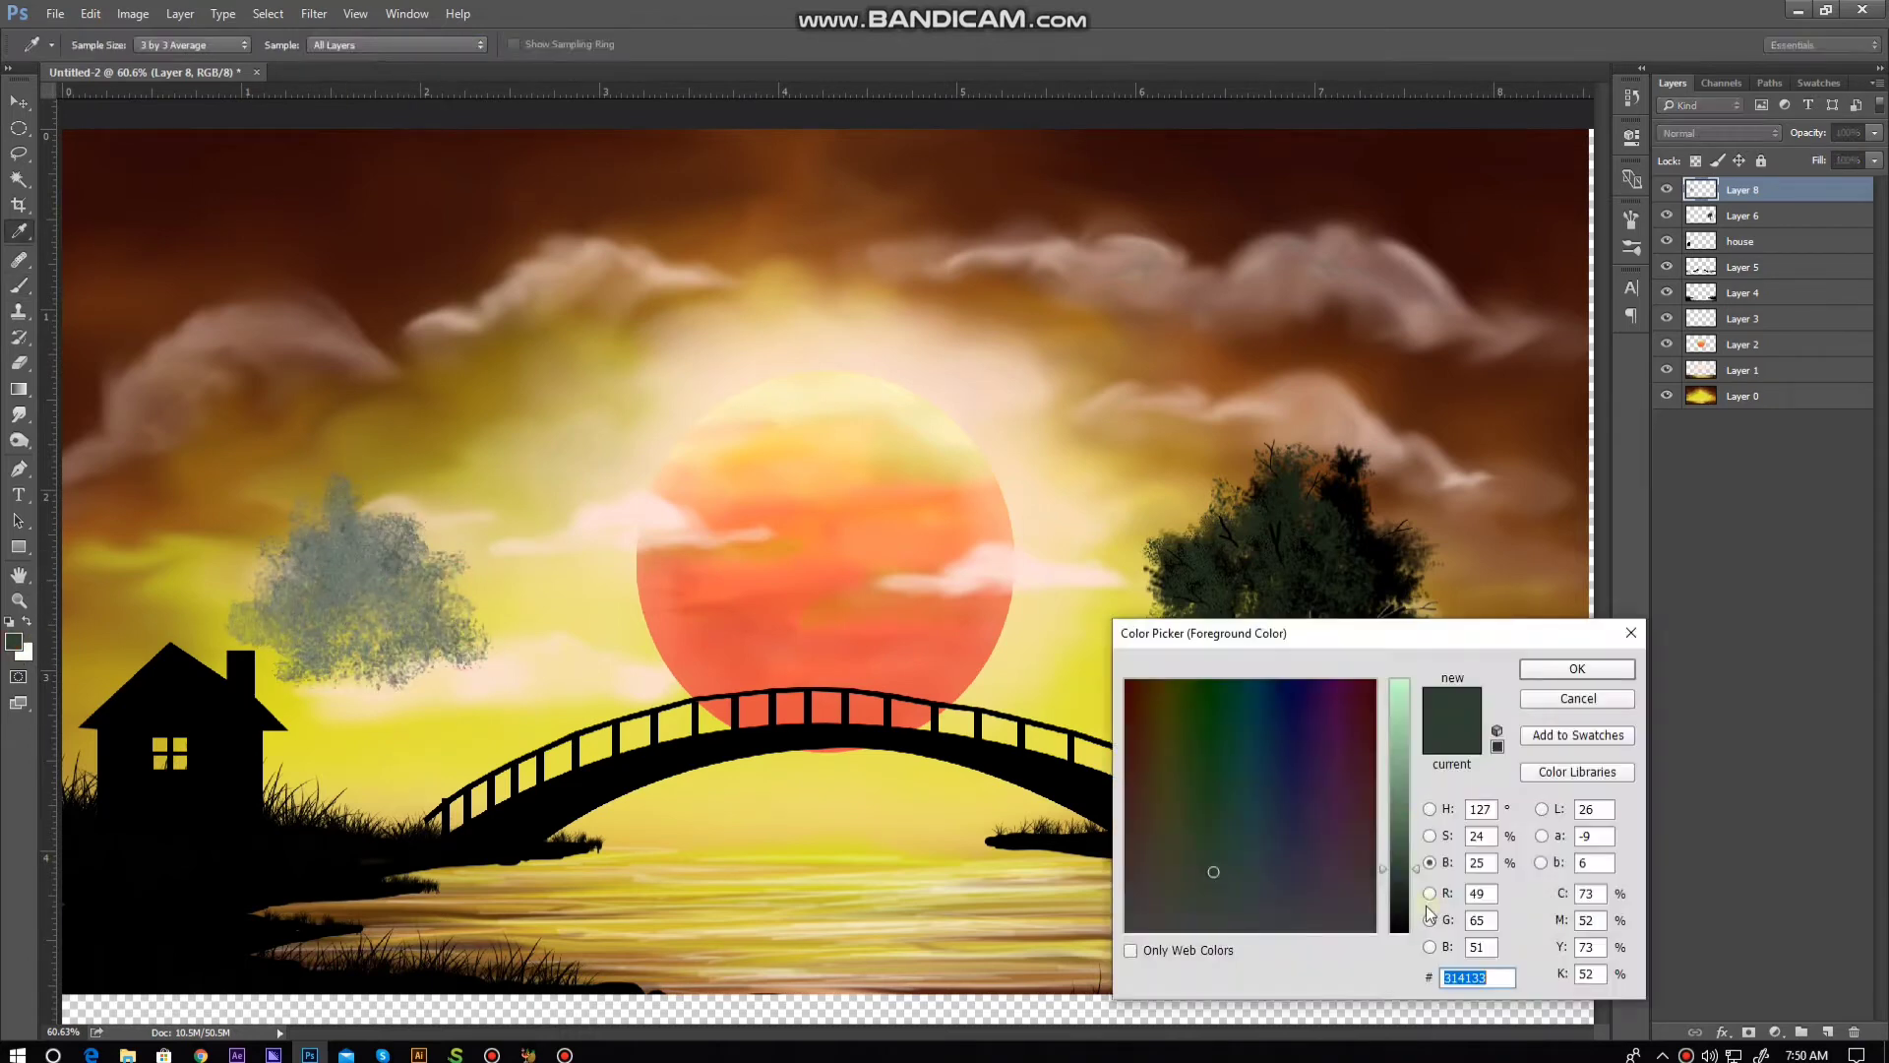
click(1572, 665)
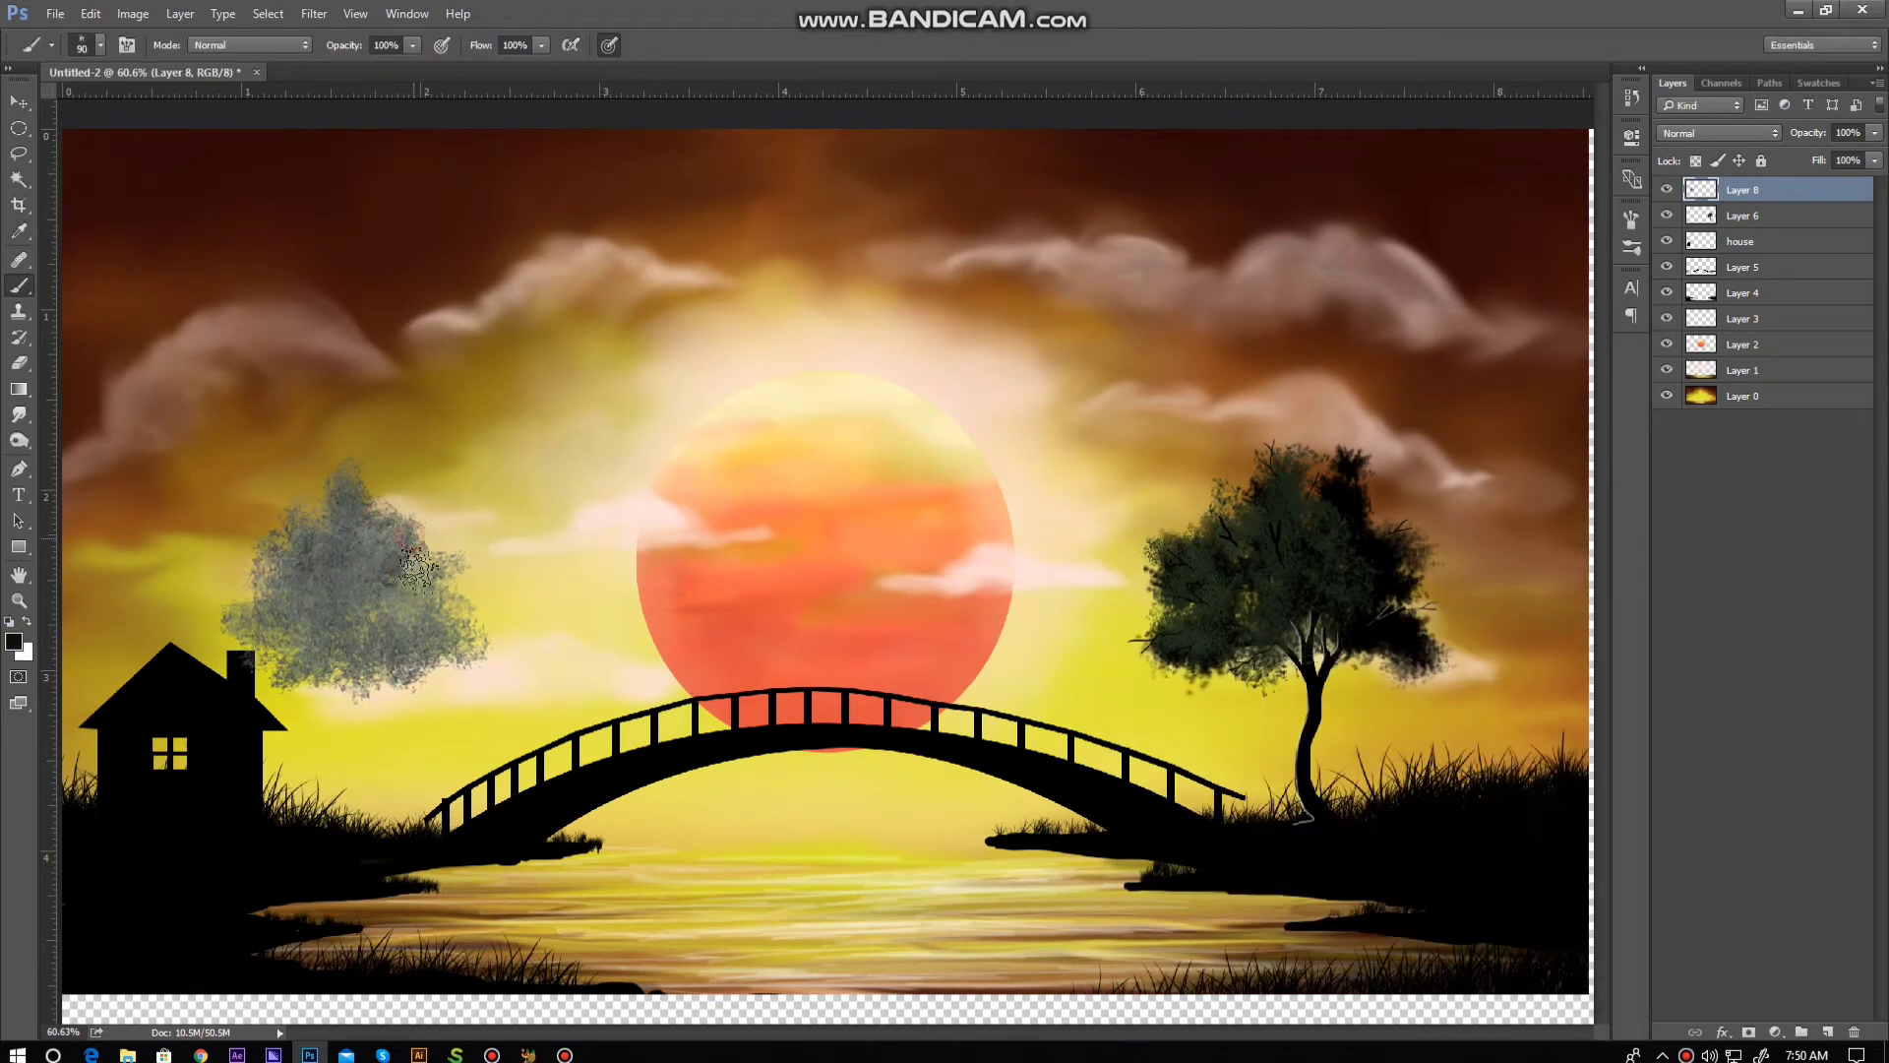
click(13, 641)
click(1570, 666)
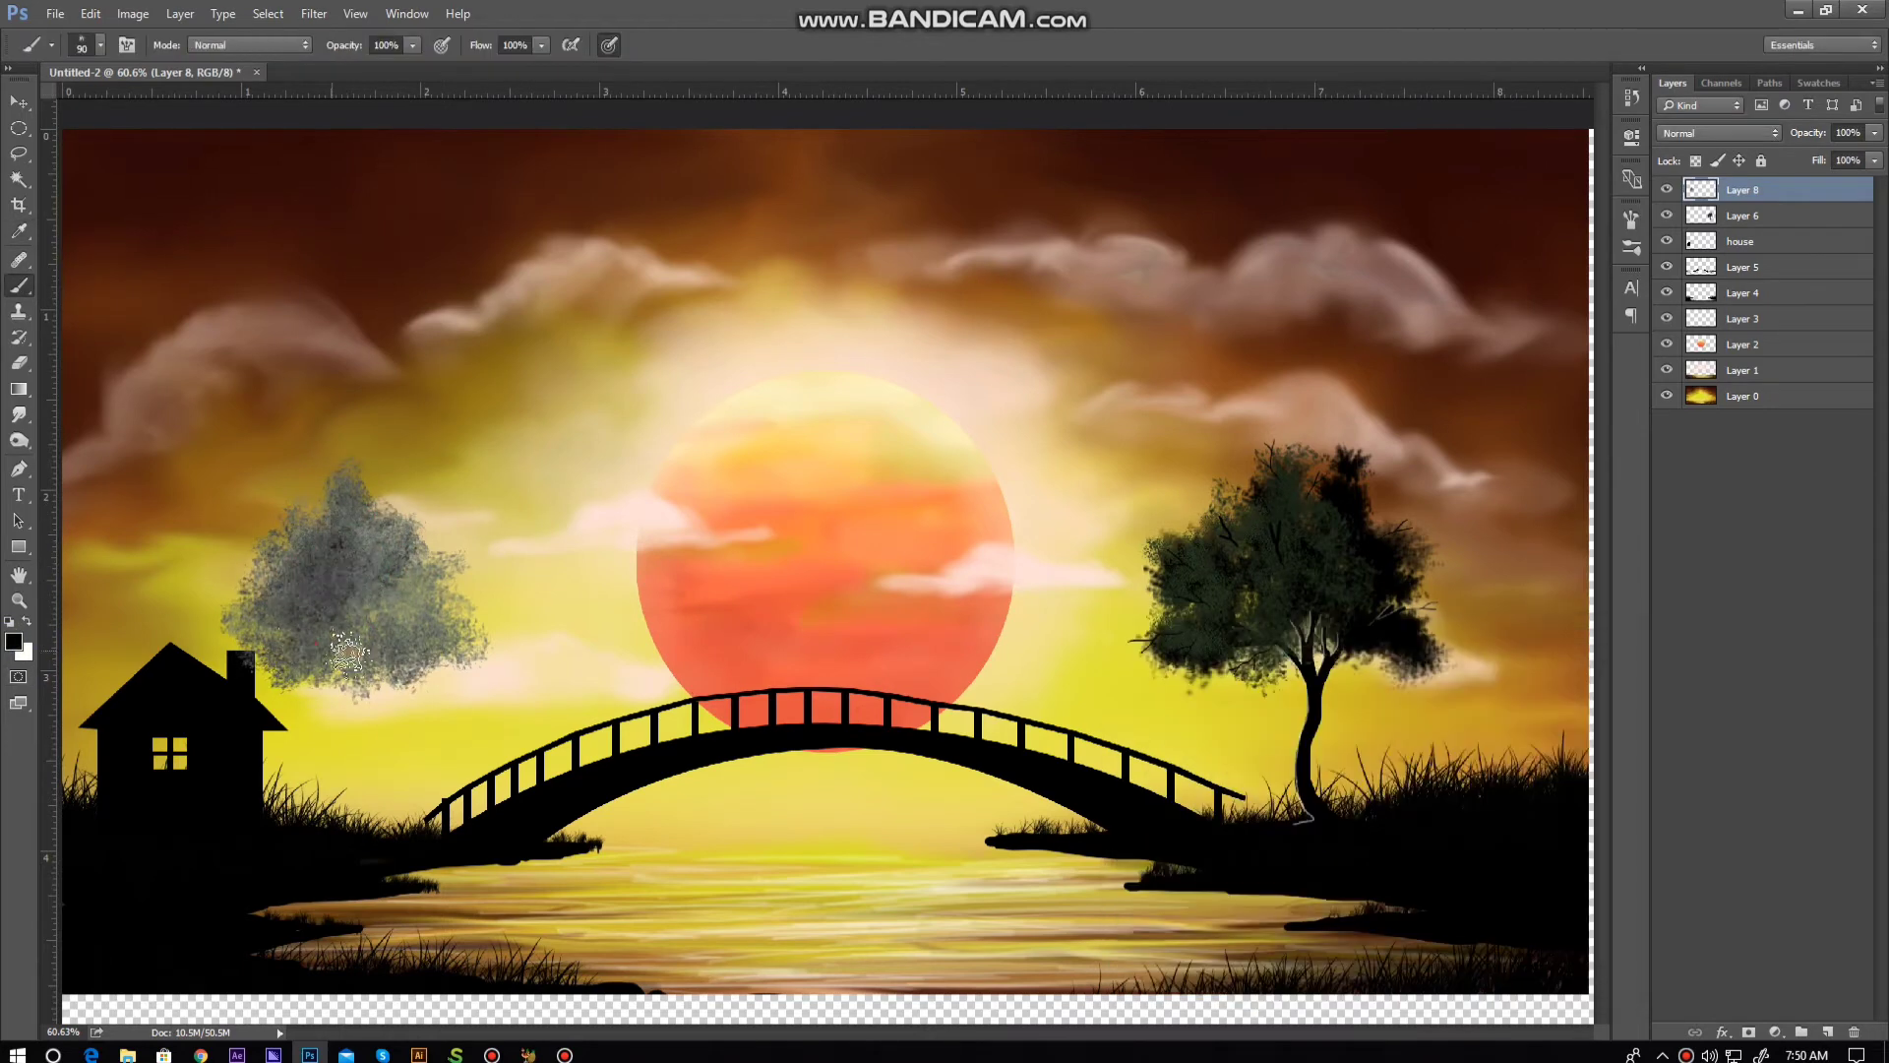
click(14, 641)
click(1571, 666)
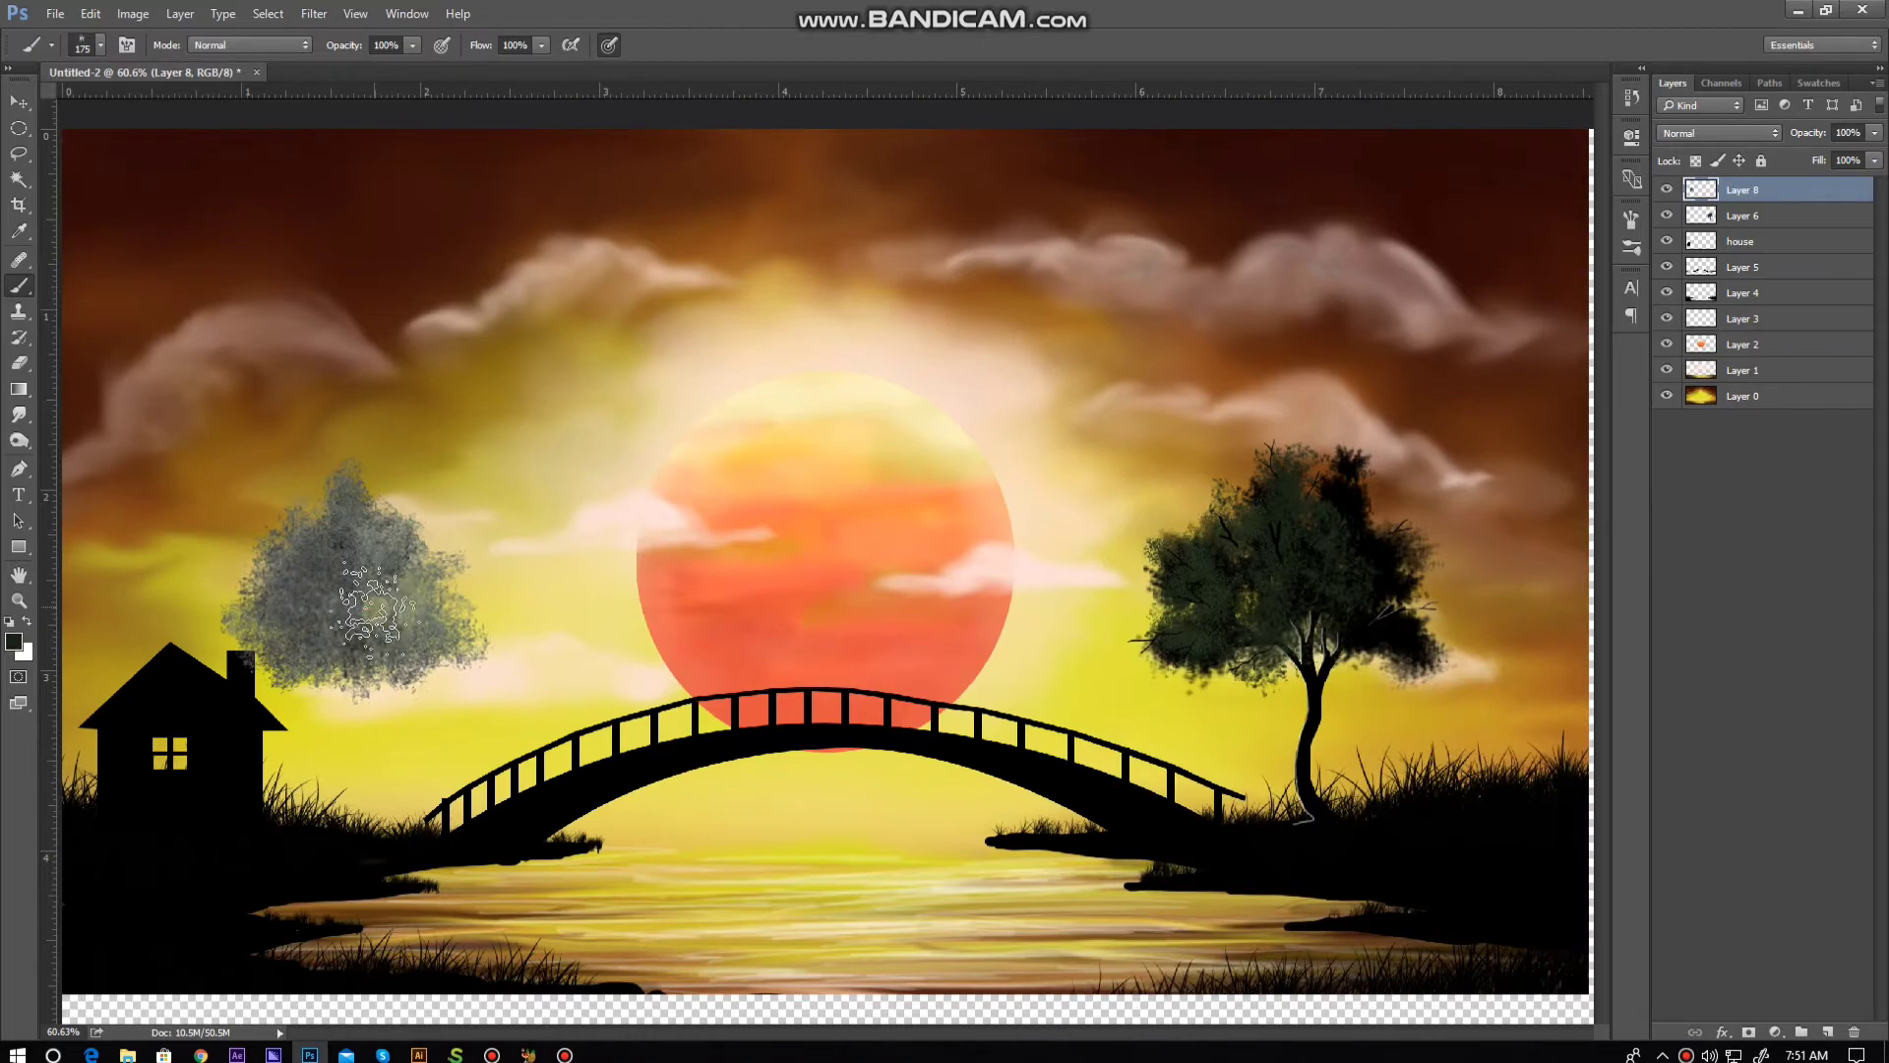
scroll(372, 605, up, 5)
click(14, 641)
click(1571, 666)
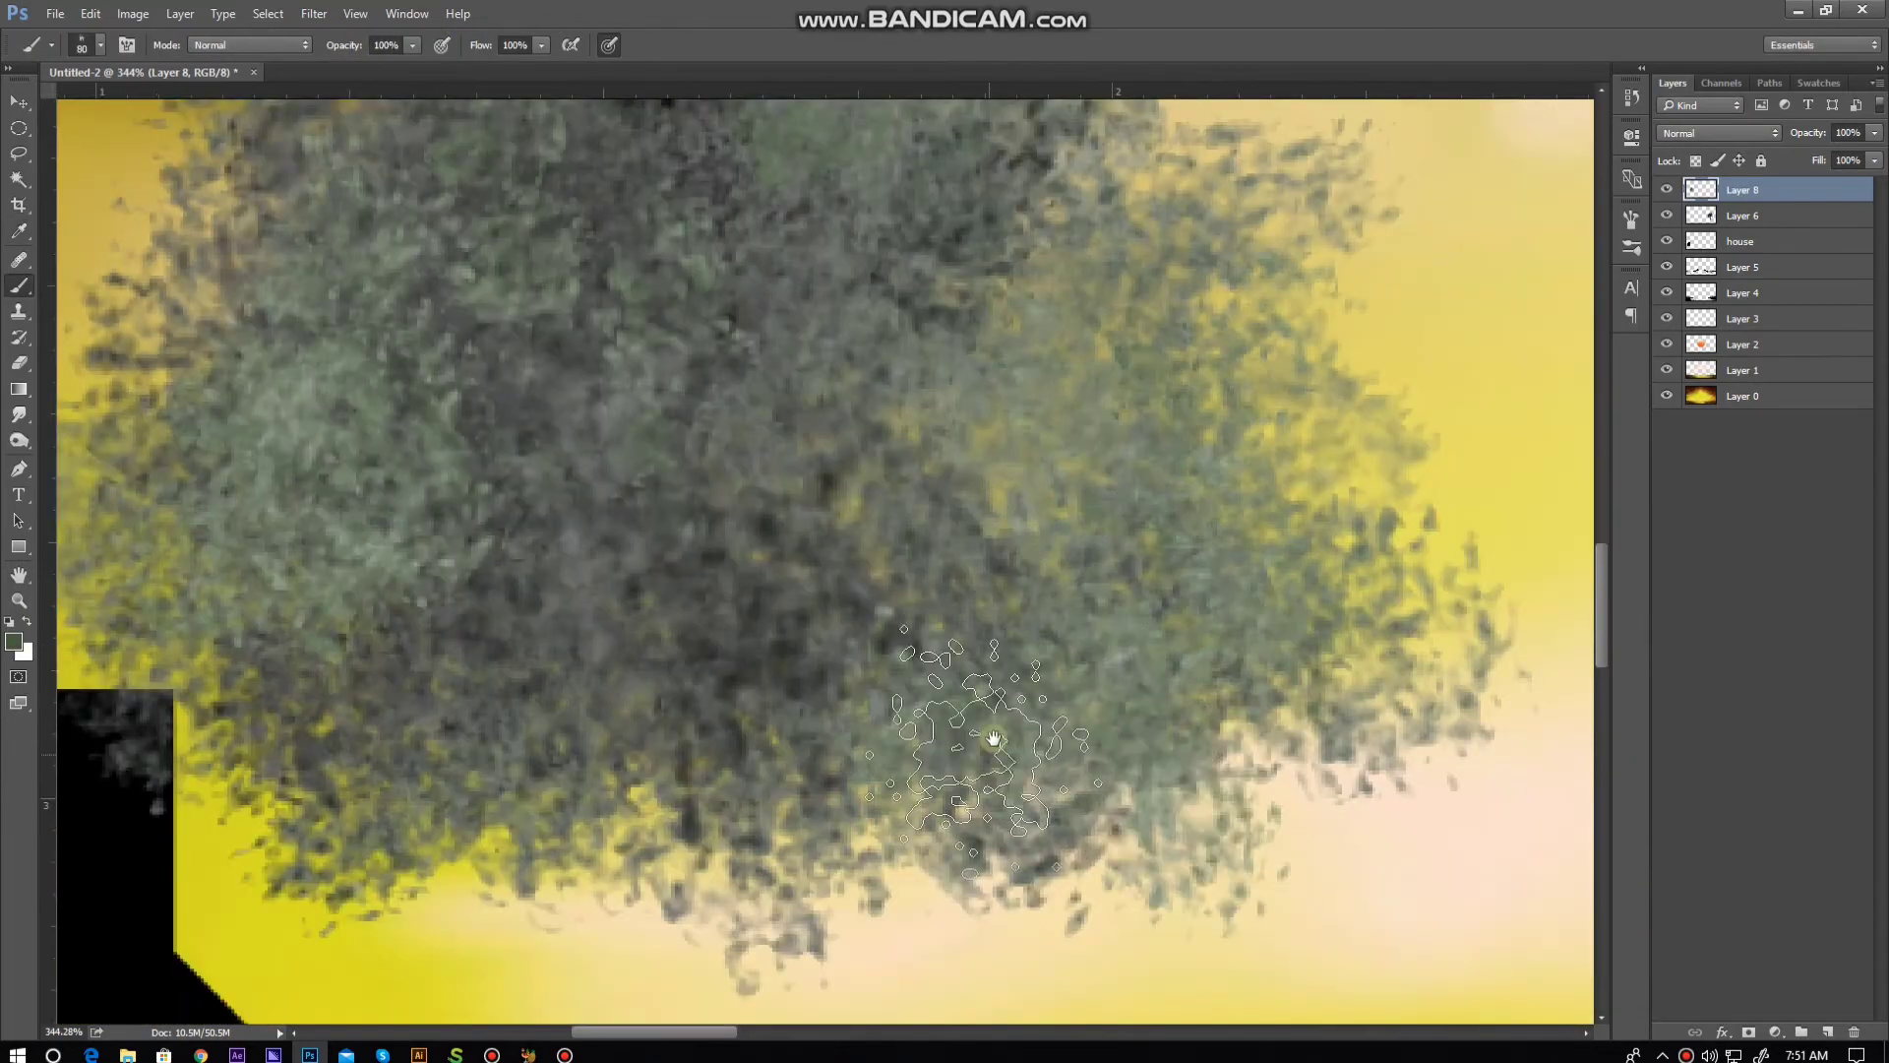
click(14, 642)
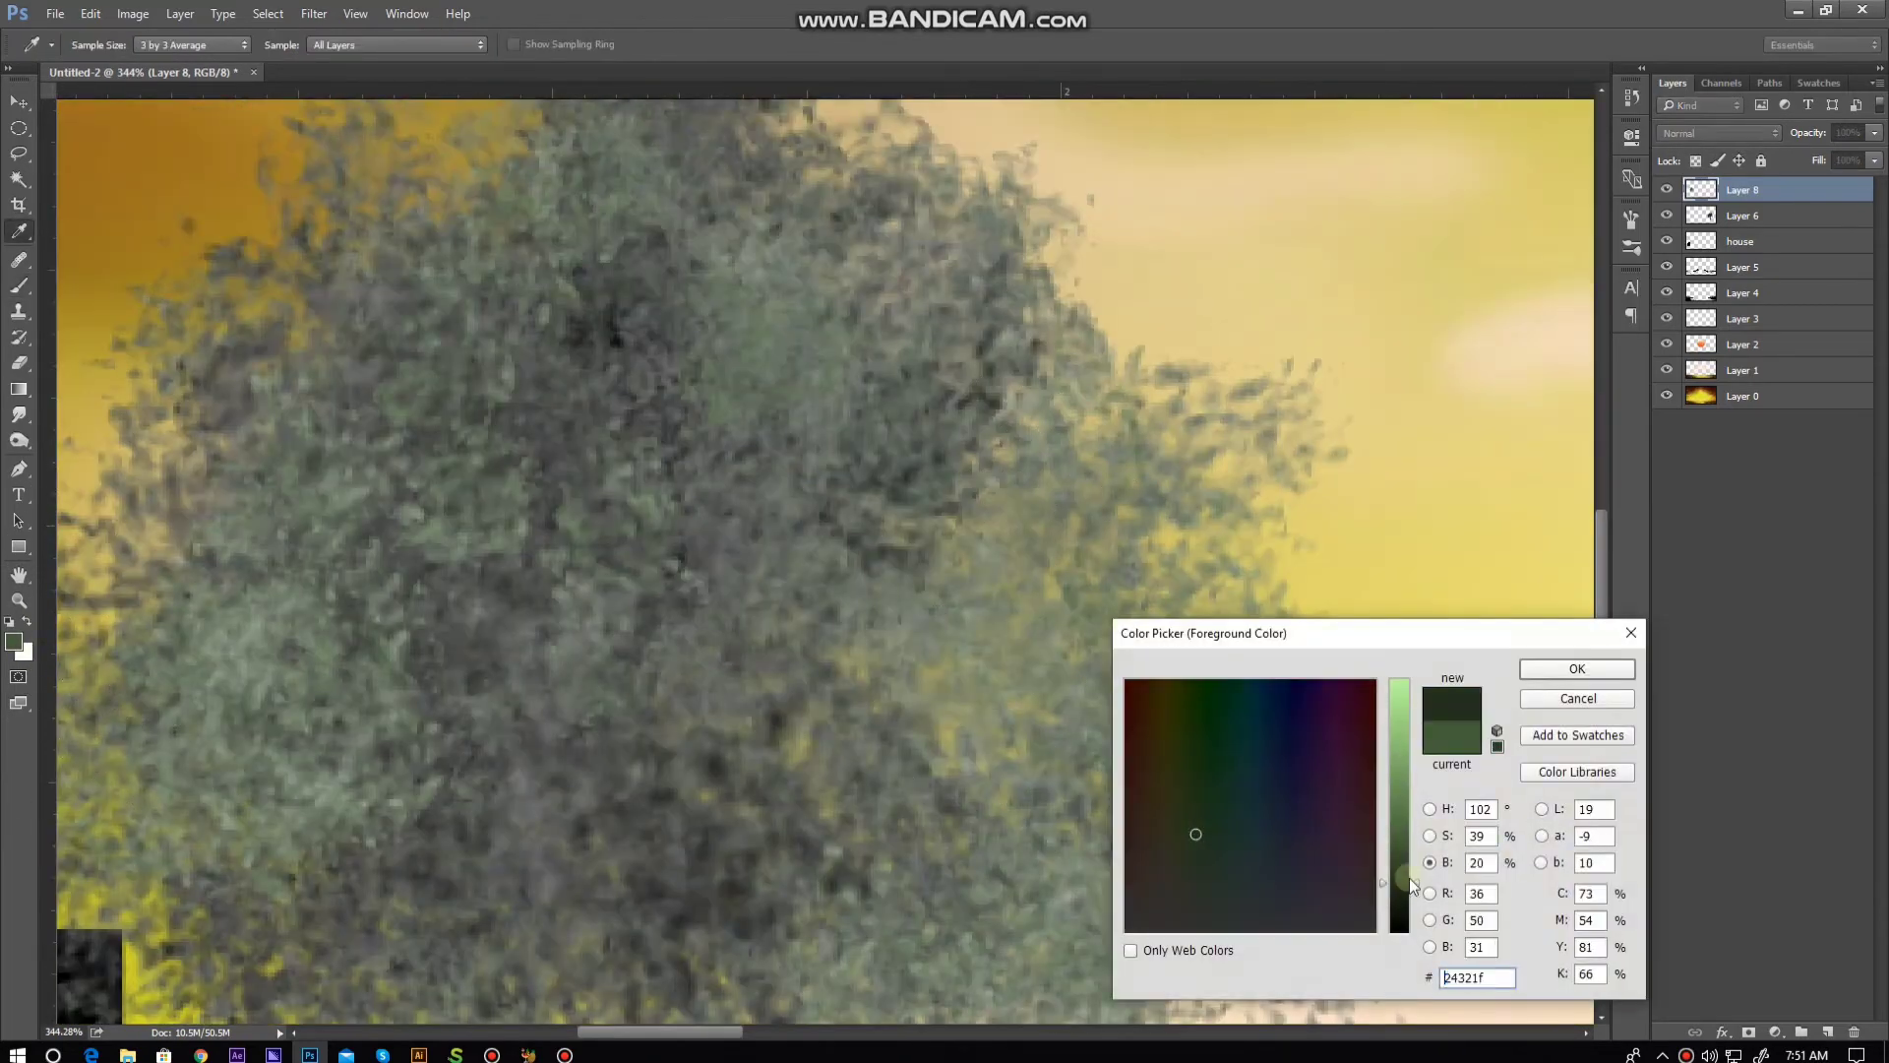
click(1576, 668)
click(14, 641)
click(1576, 668)
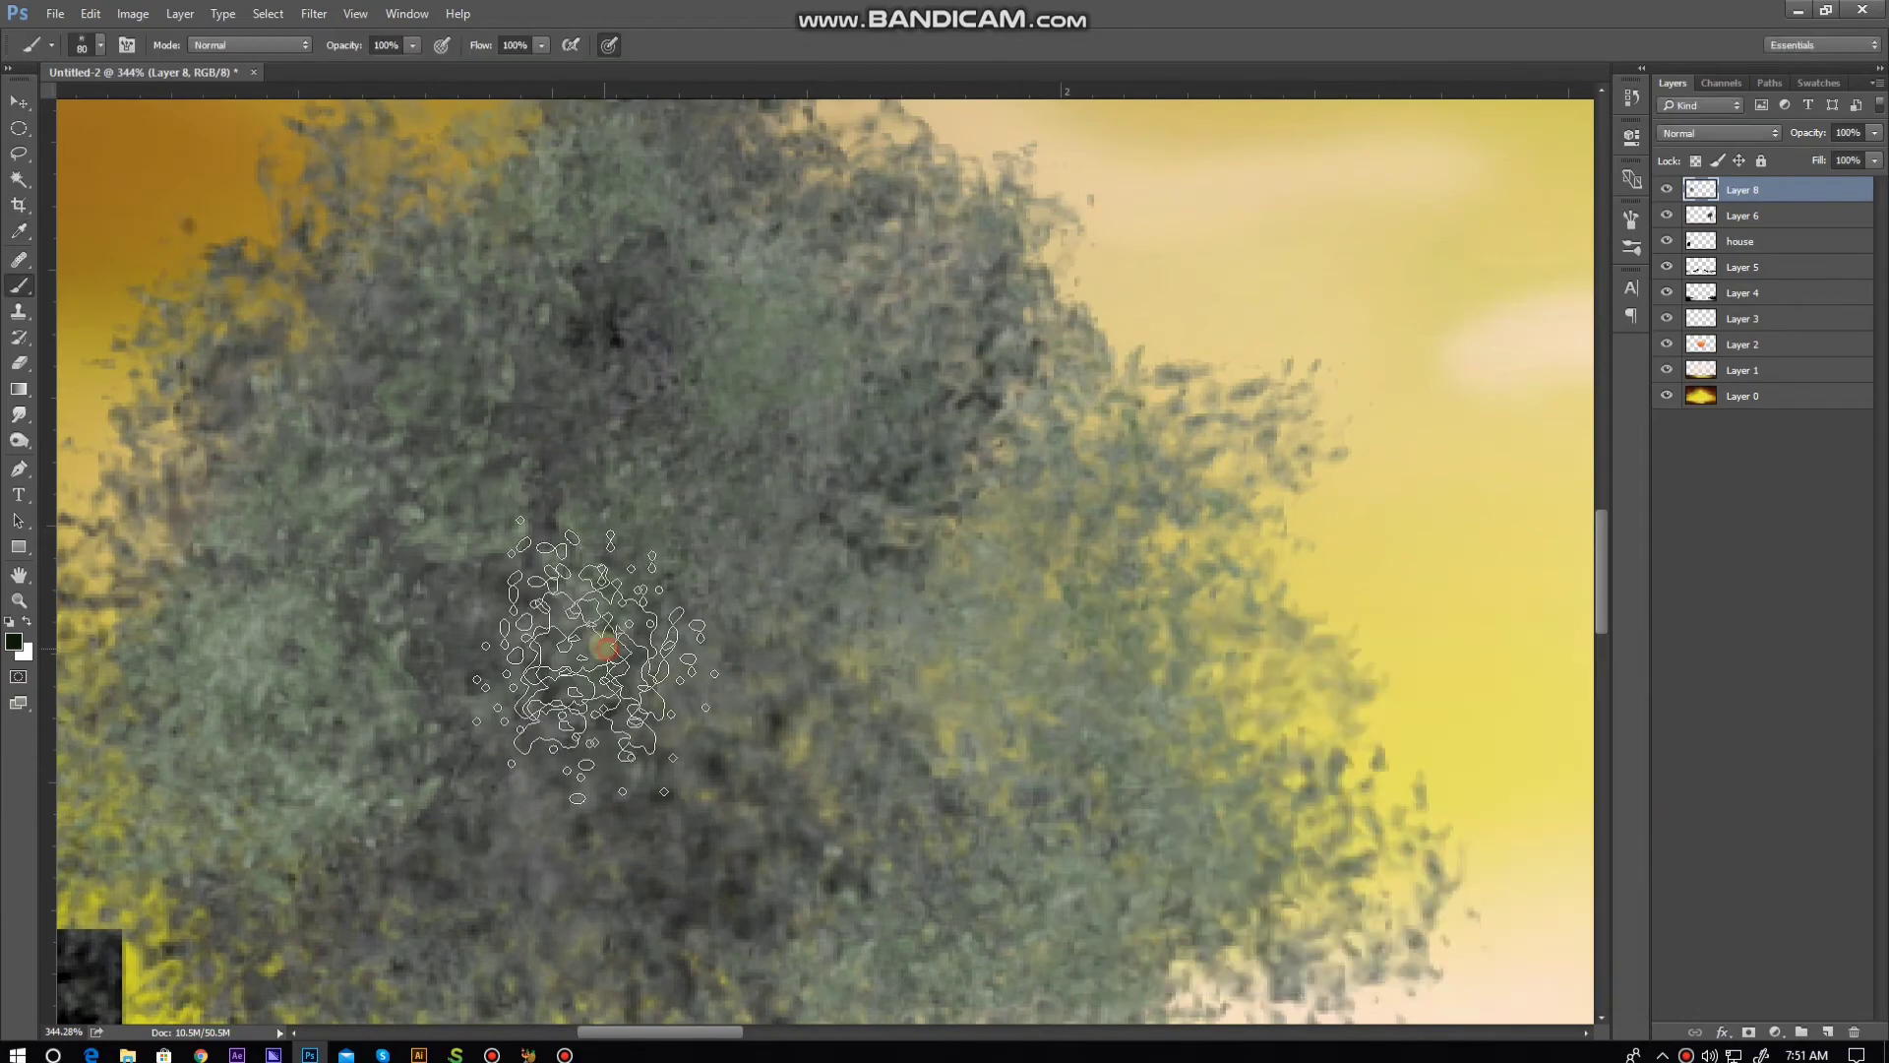
Step: Paint dark green leaves across the left tree with a 150 px brush
click(102, 49)
drag(295, 511, 550, 591)
mouse_move(374, 442)
mouse_down()
mouse_move(531, 689)
mouse_move(846, 610)
mouse_move(614, 624)
mouse_move(551, 551)
mouse_up()
drag(295, 492, 551, 639)
drag(590, 443, 491, 374)
drag(295, 590, 866, 413)
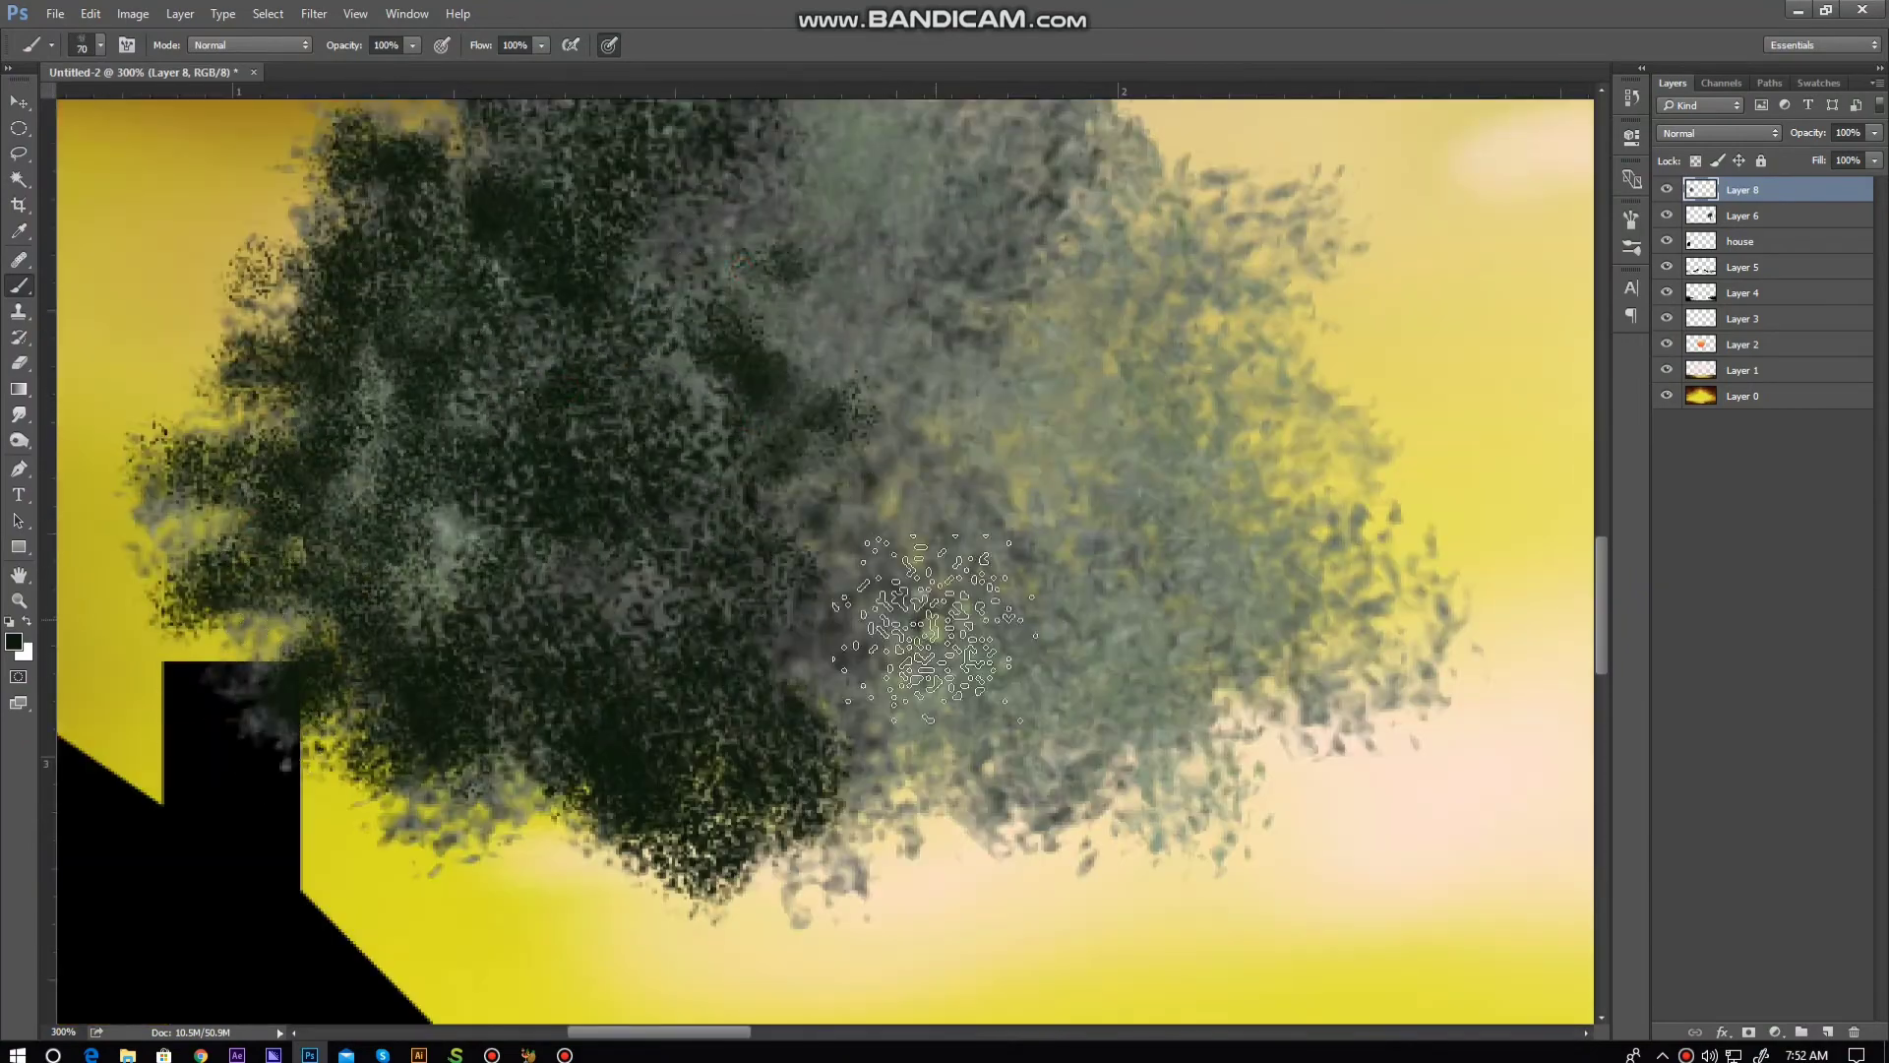
drag(929, 629, 944, 768)
Step: Add more dark green foliage and near-black shadow strokes with a 100 px brush
key(ctrl+1)
key(bracketright)
key(bracketright)
key(bracketright)
mouse_move(944, 413)
mouse_down()
mouse_move(1023, 526)
mouse_move(864, 528)
mouse_move(962, 557)
mouse_up()
click(13, 641)
key(Return)
mouse_move(945, 423)
mouse_down()
mouse_move(964, 502)
mouse_move(751, 548)
mouse_move(771, 434)
mouse_move(830, 548)
mouse_move(1063, 585)
mouse_up()
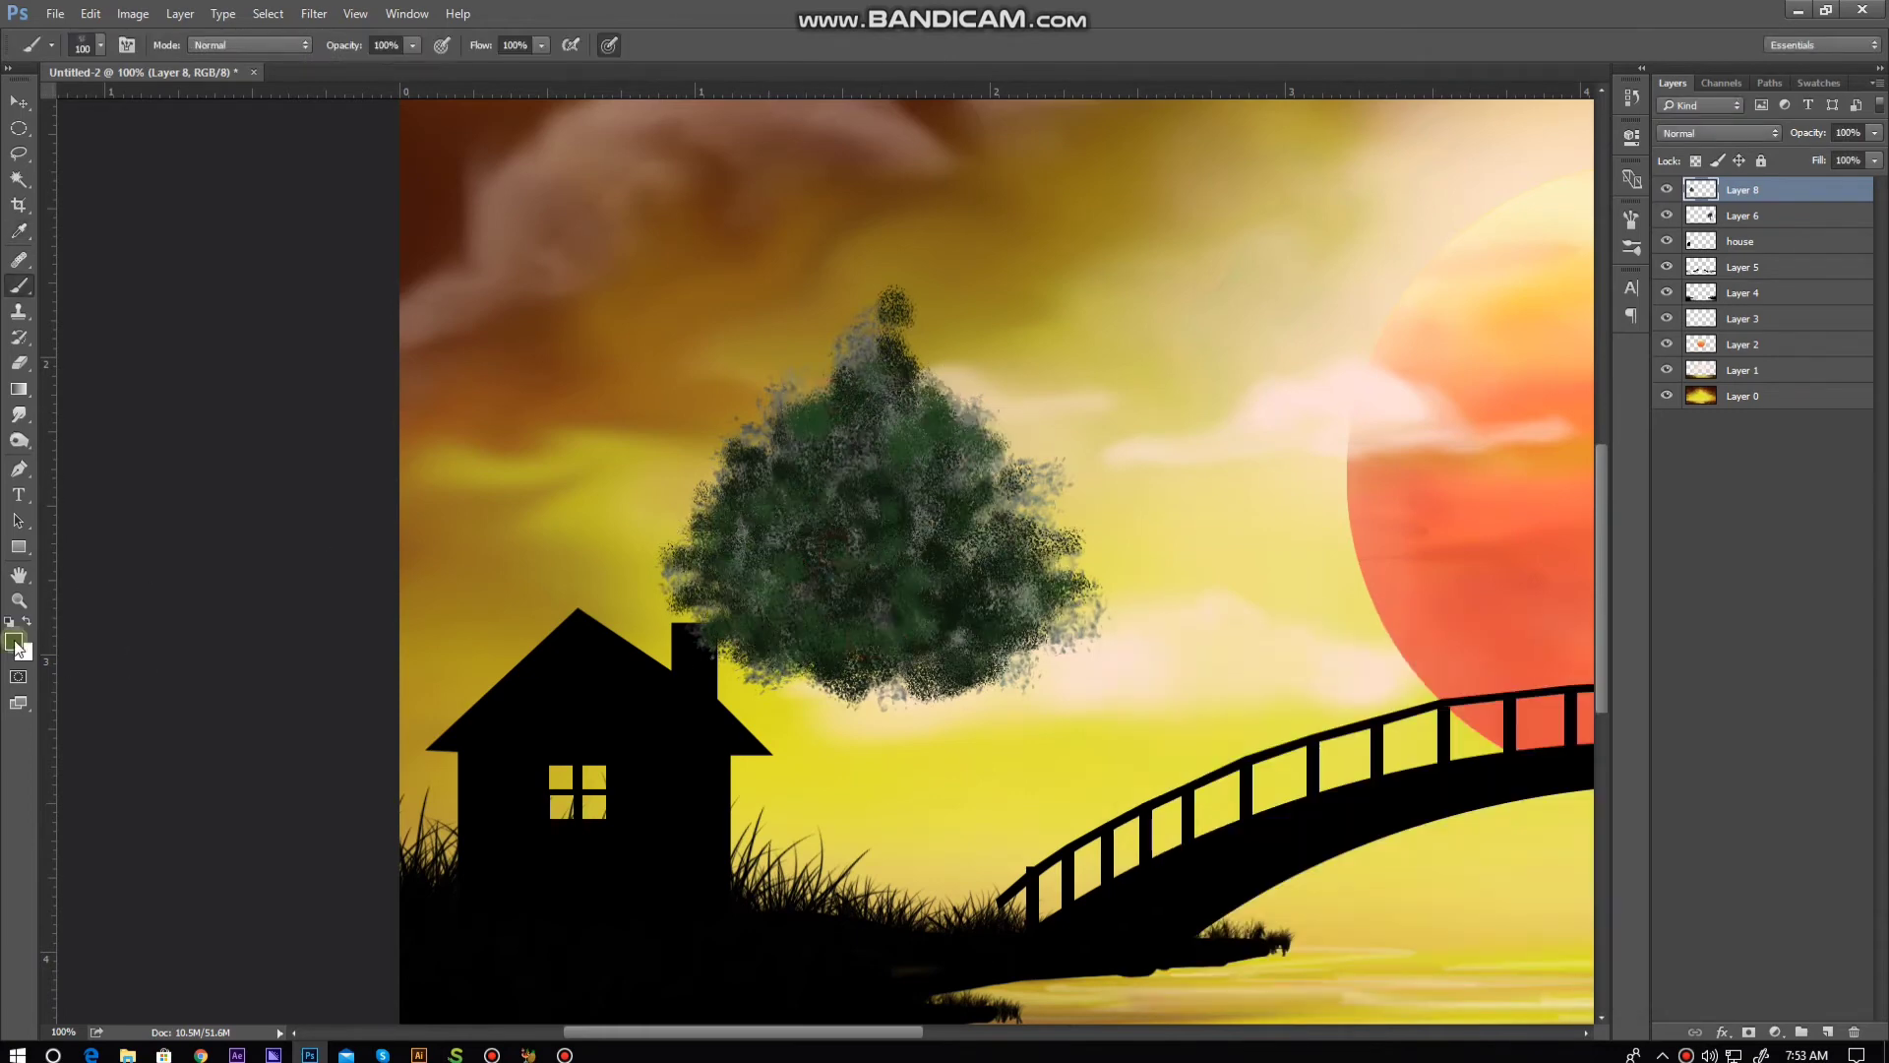
click(16, 643)
key(Return)
mouse_move(864, 400)
mouse_down()
mouse_move(780, 561)
mouse_move(843, 379)
mouse_move(890, 590)
mouse_up()
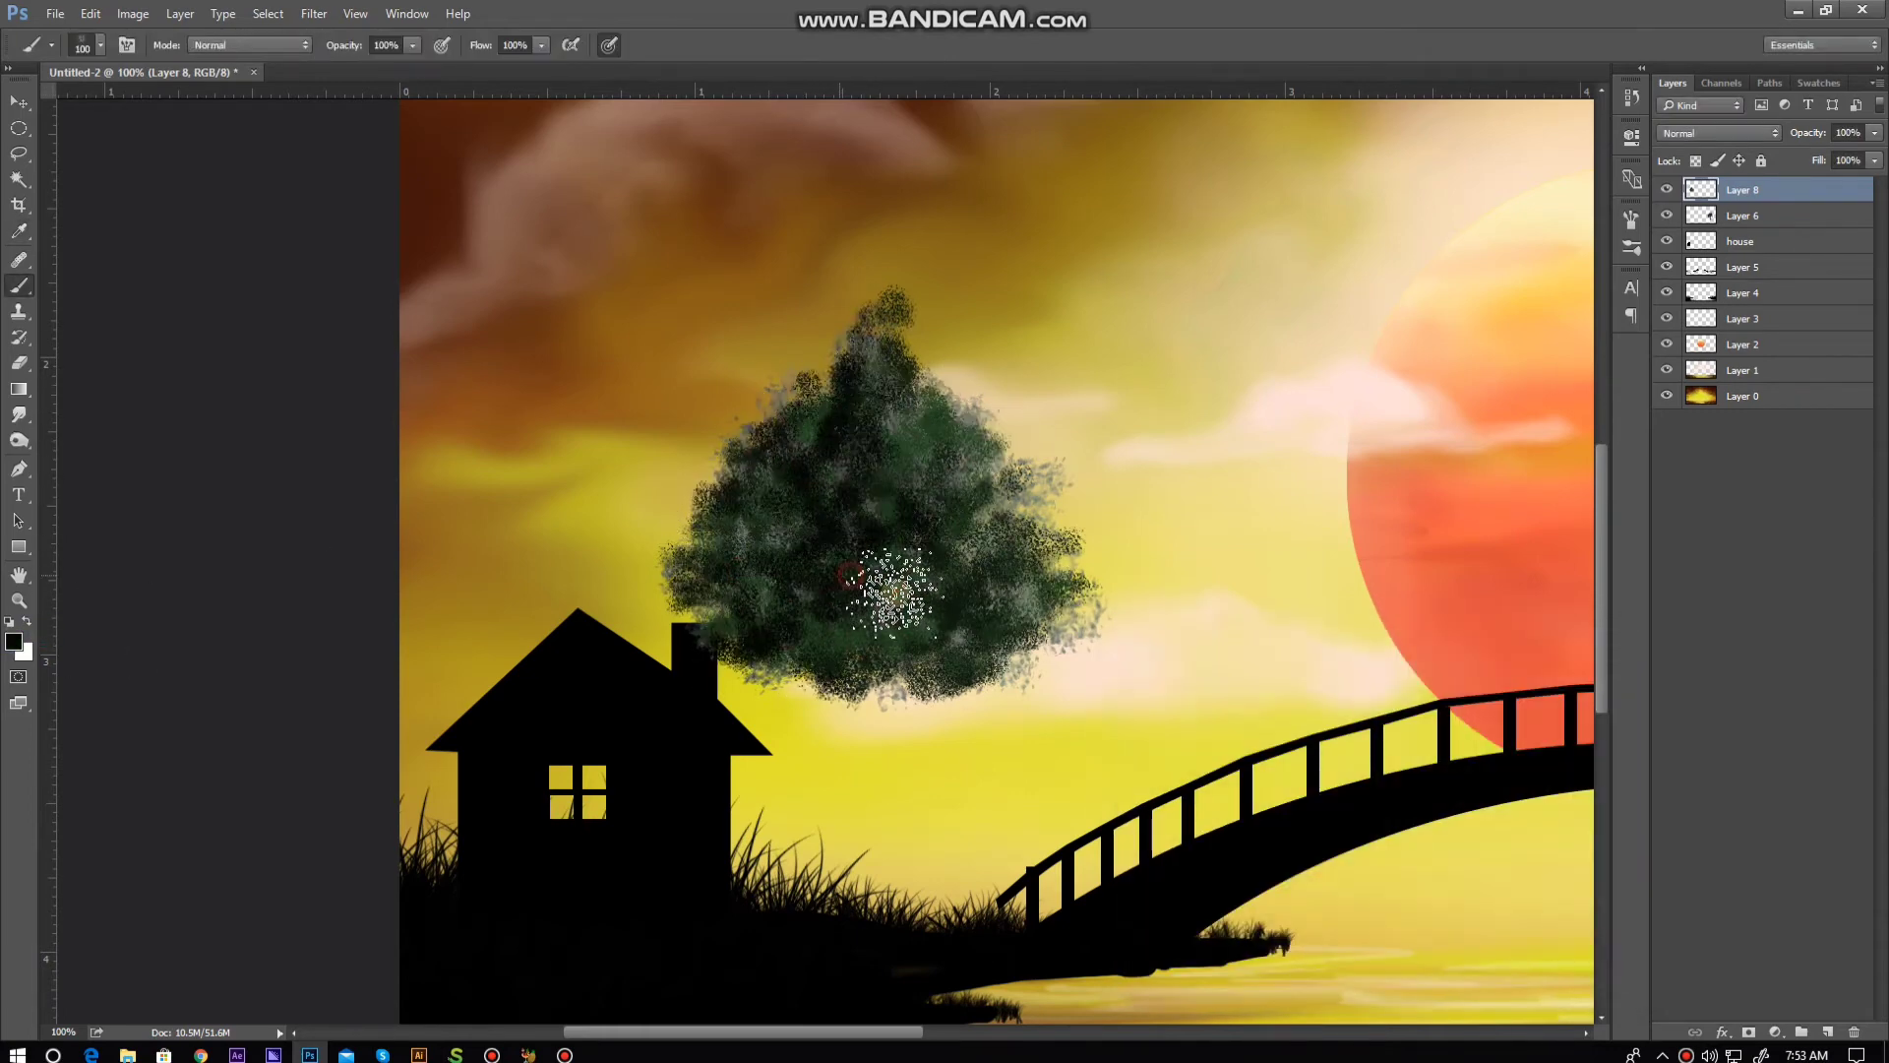
Step: Switch to a teal green colour and paint teal highlights on the tree
key(ctrl+0)
scroll(649, 638, up, 5)
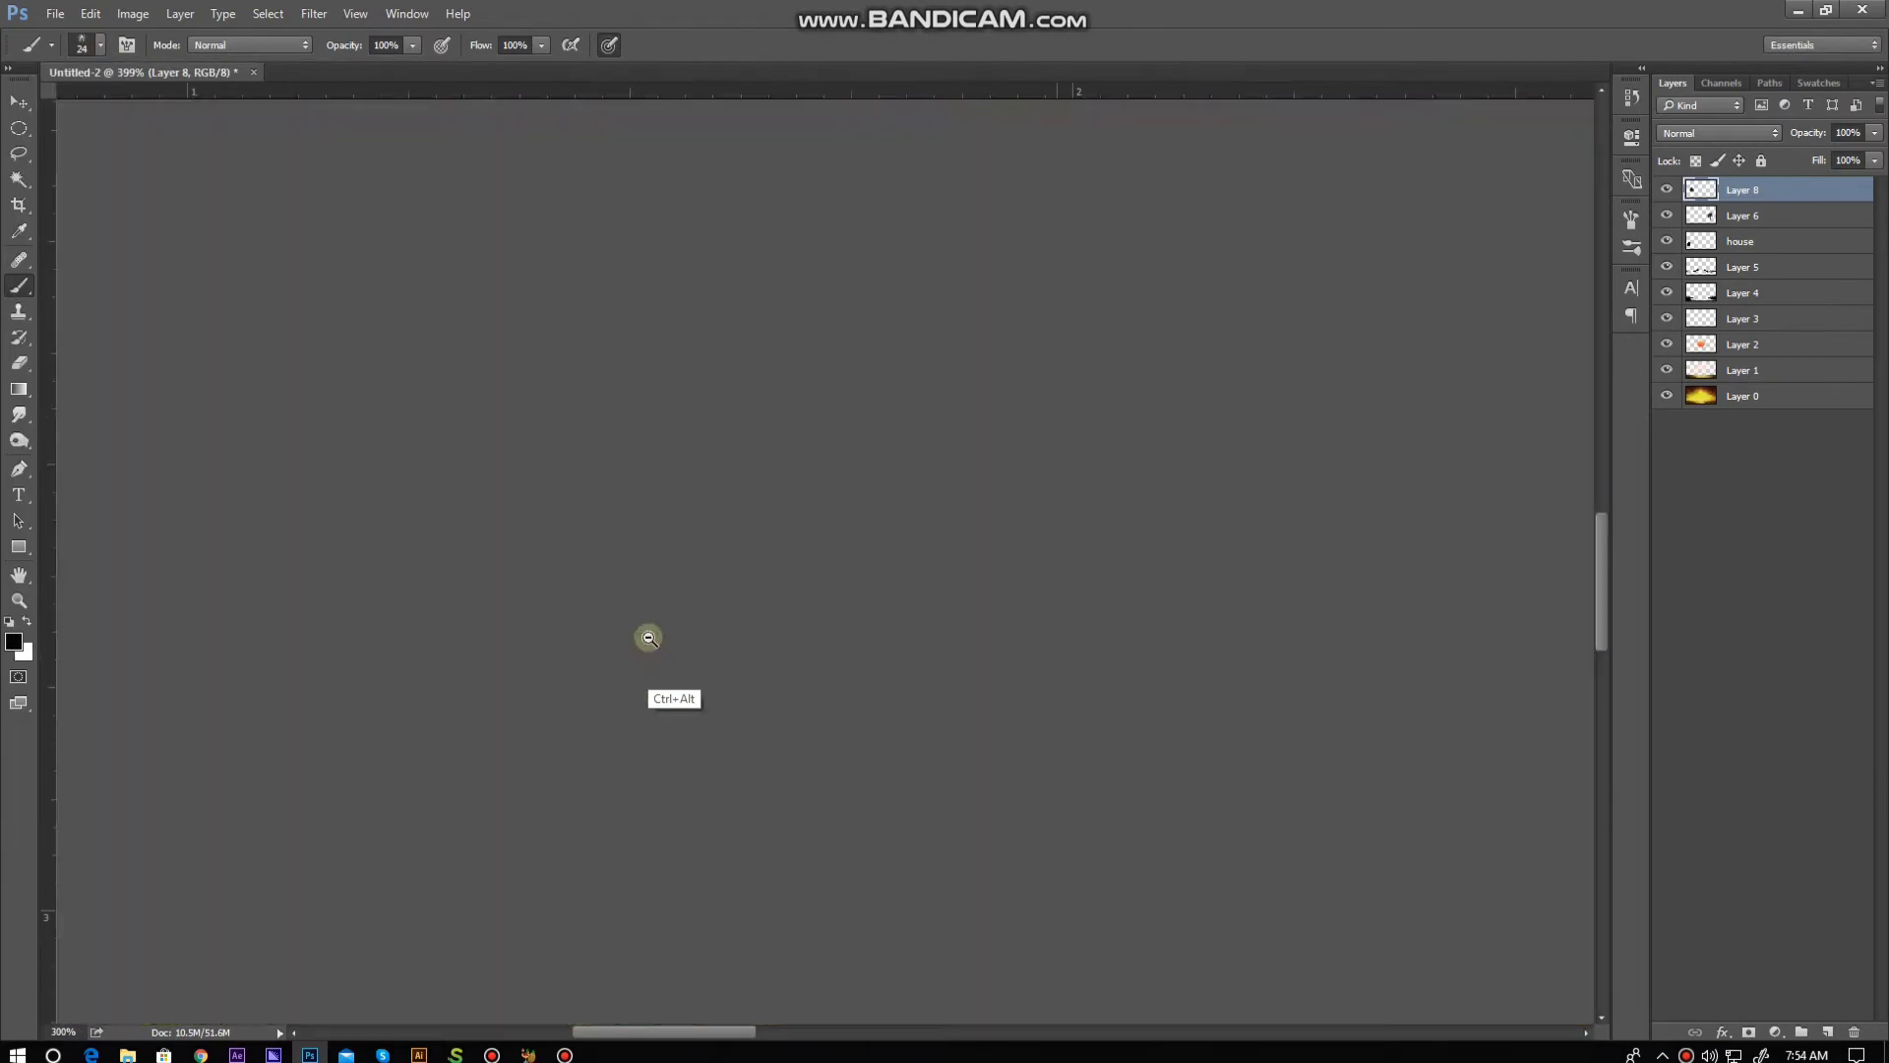
scroll(650, 637, down, 3)
scroll(649, 637, down, 2)
click(14, 641)
key(Return)
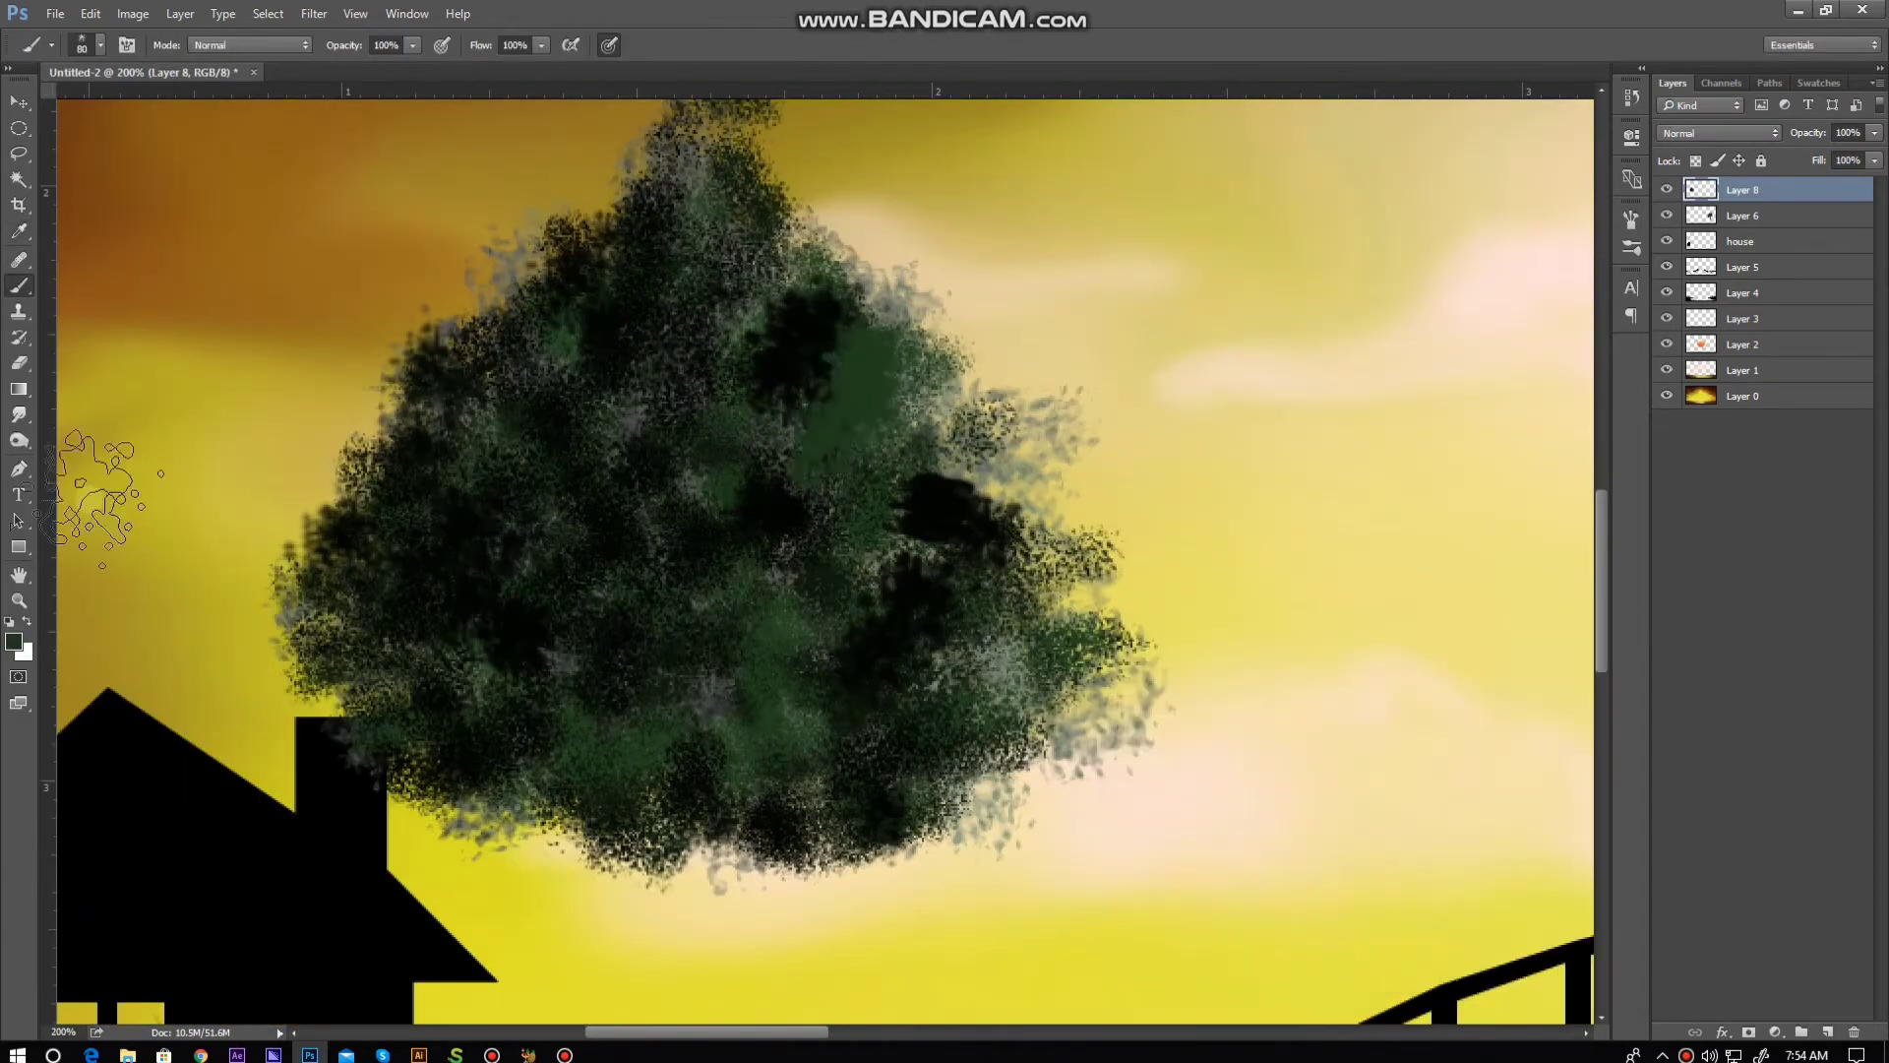
click(14, 641)
click(1272, 835)
key(Return)
drag(748, 197, 836, 393)
Step: Add more teal strokes at 41% opacity with a 125 px brush
key(4)
key(1)
mouse_move(899, 675)
mouse_down()
mouse_move(656, 401)
mouse_move(654, 527)
mouse_move(413, 473)
mouse_move(315, 640)
mouse_up()
key(bracketright)
key(bracketright)
key(bracketright)
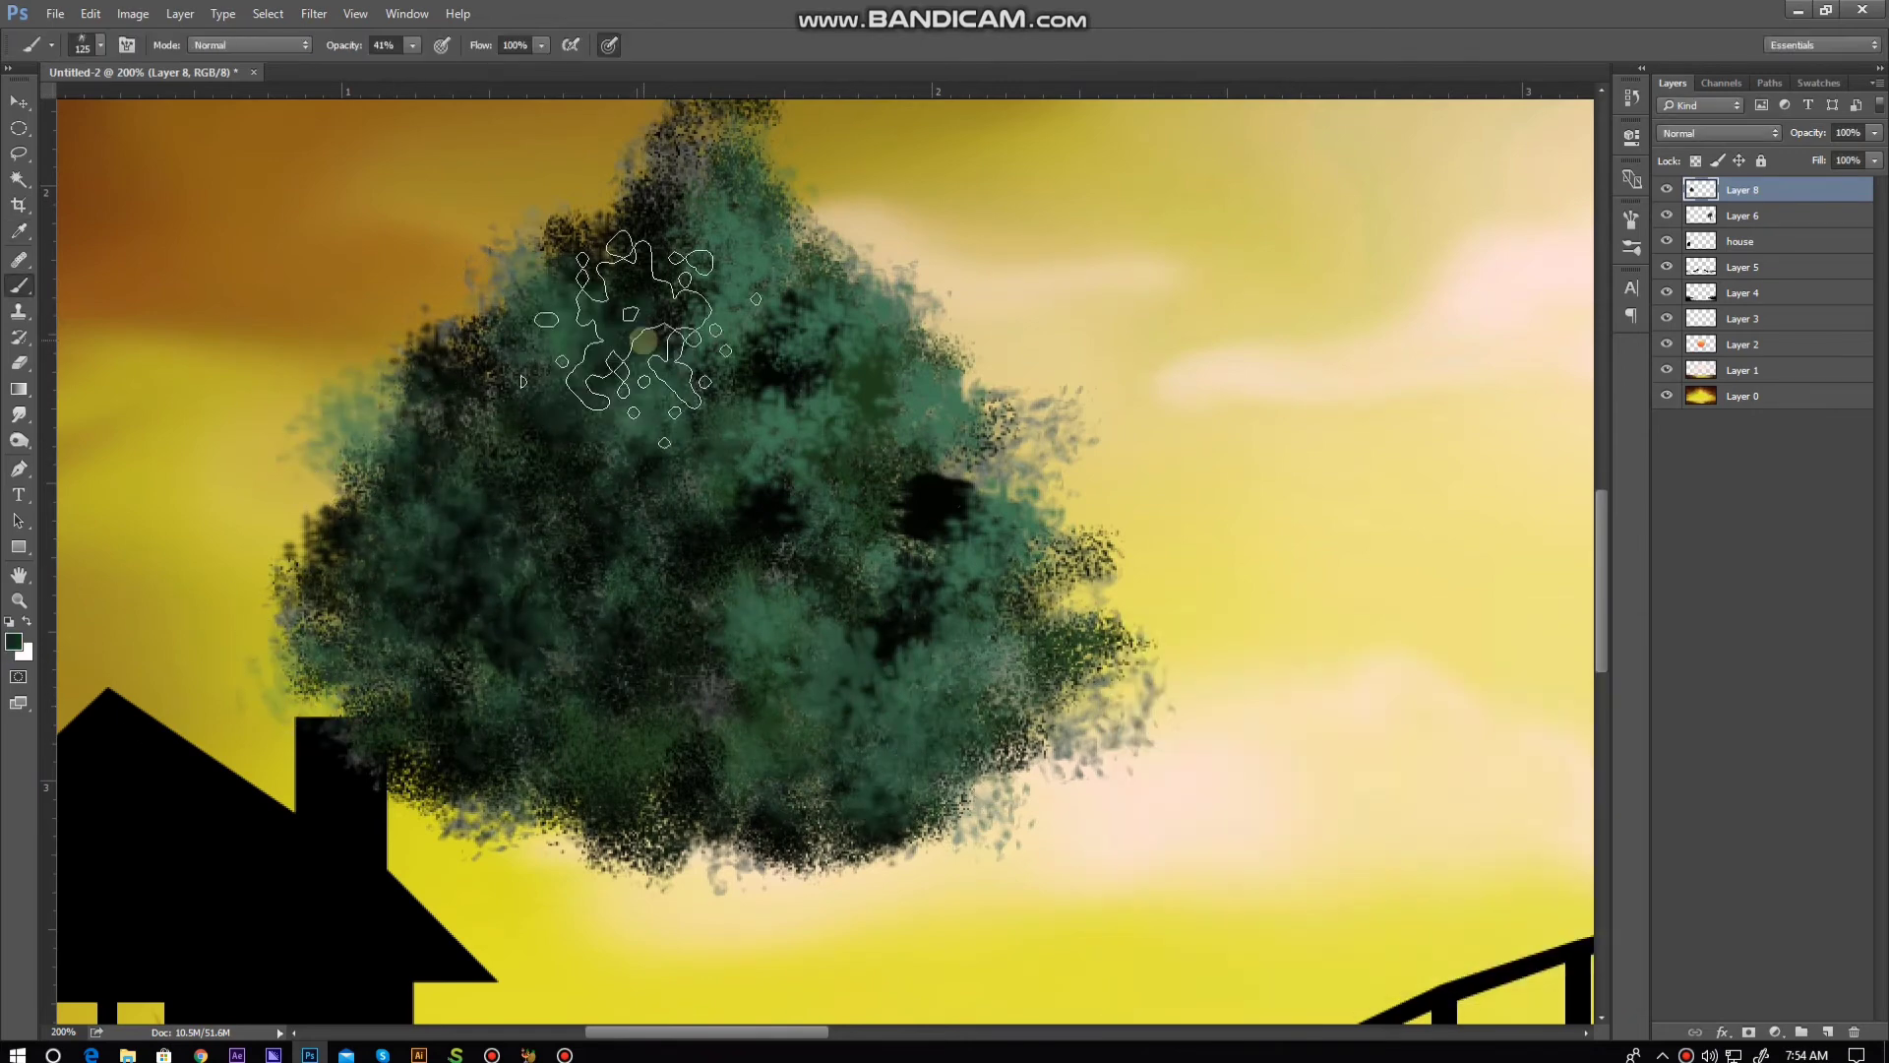
drag(644, 339, 506, 758)
drag(591, 584, 928, 585)
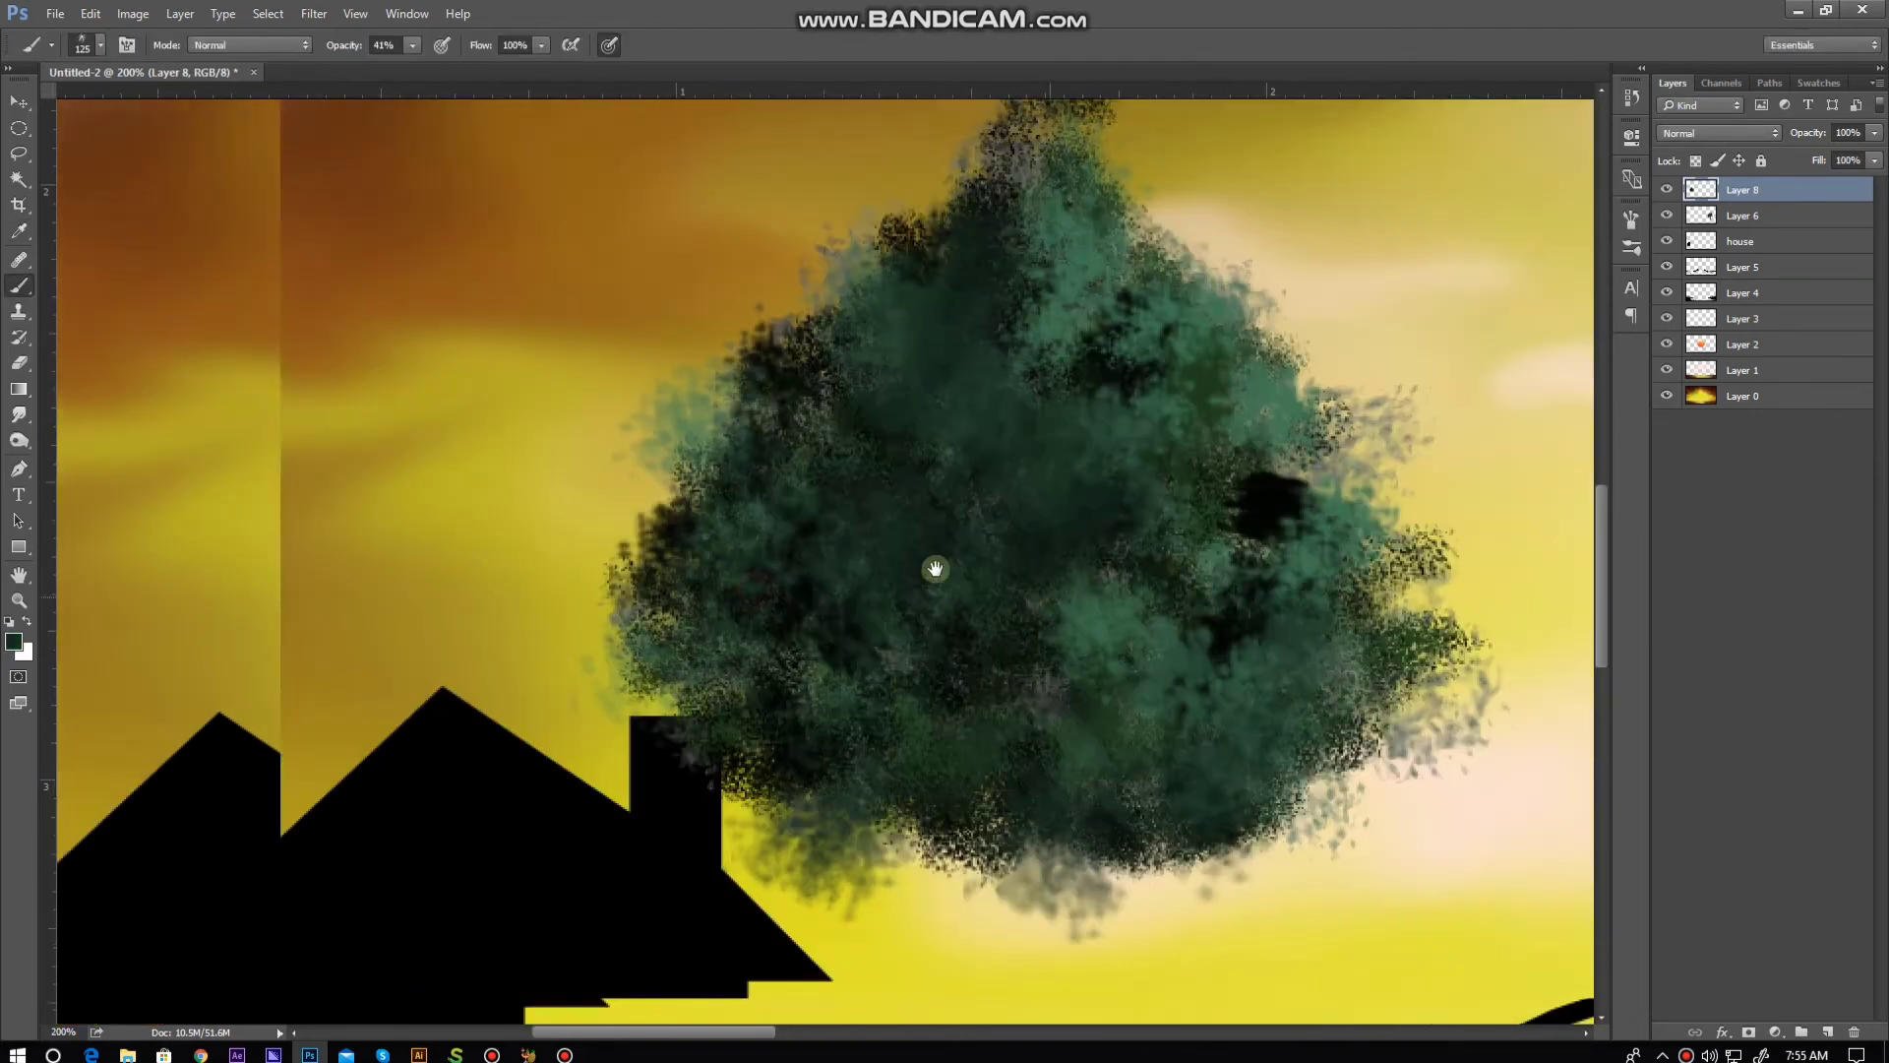
ctrl+alt+click(985, 639)
ctrl+alt+click(985, 639)
click(102, 47)
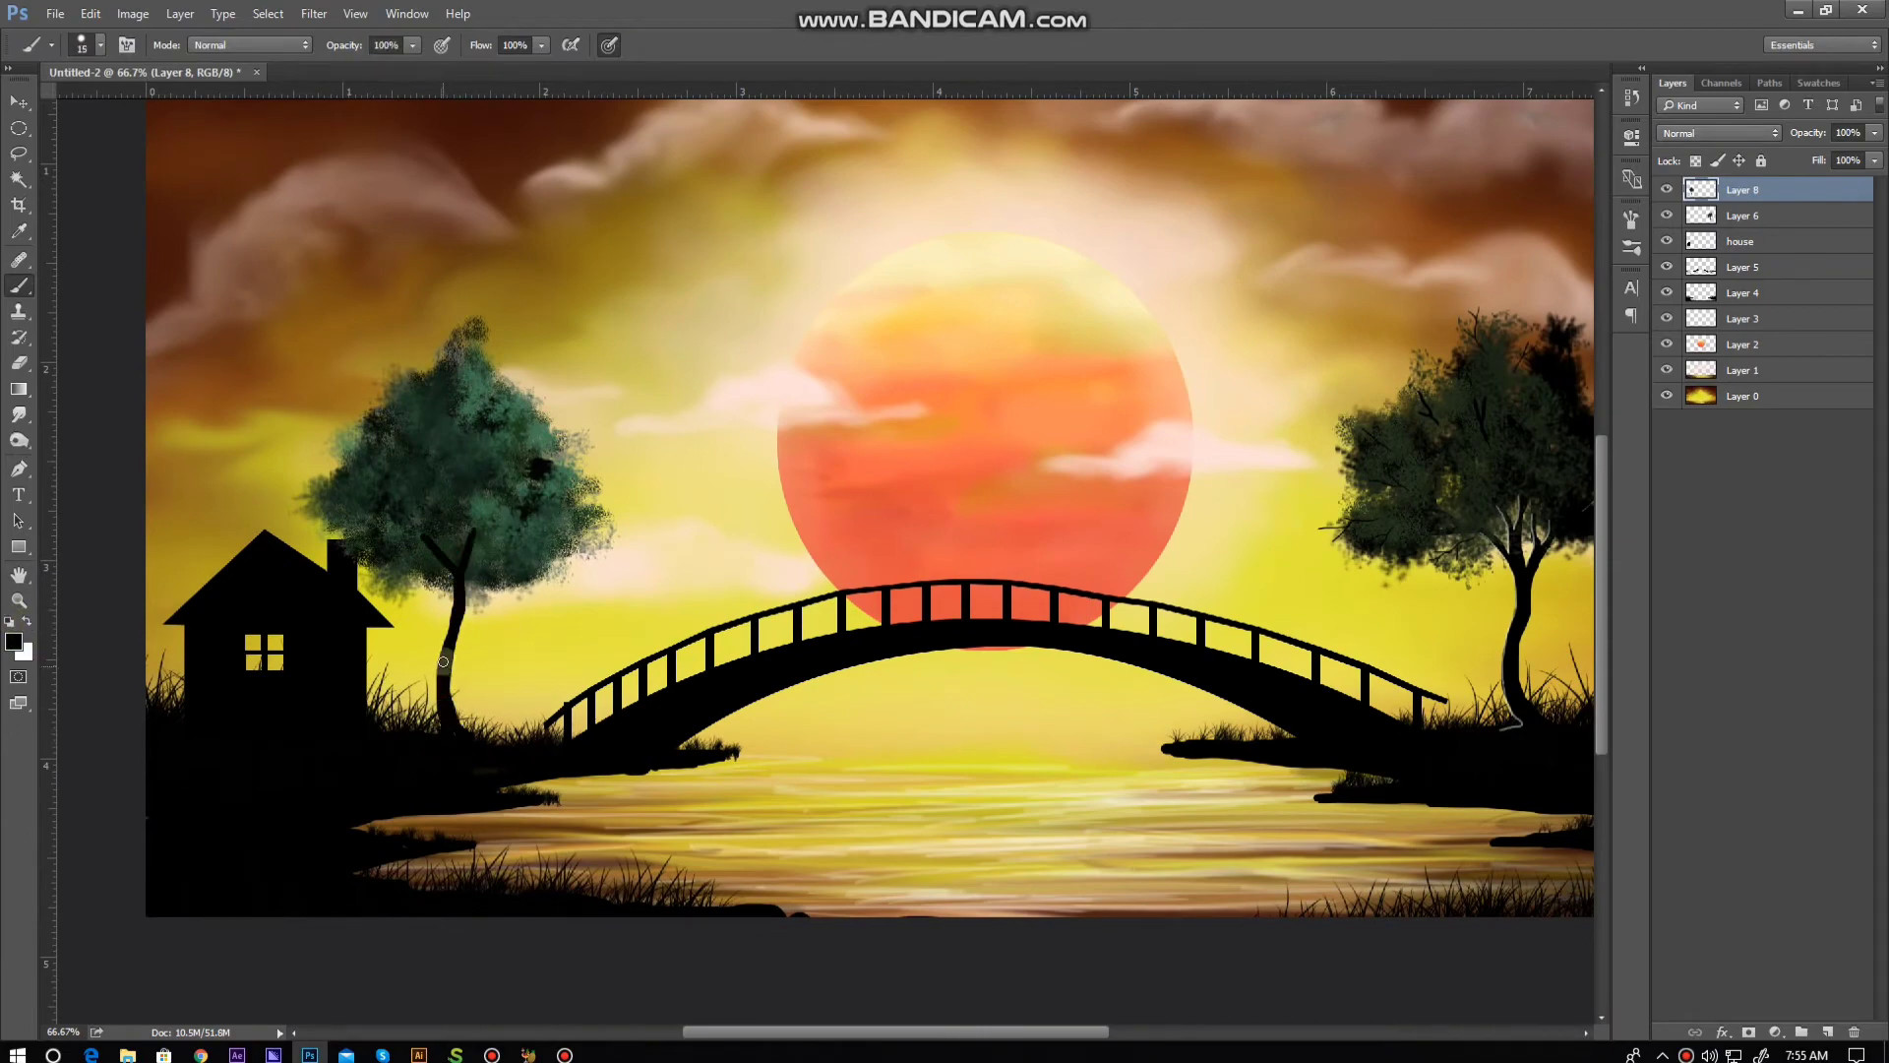
Step: Paint black branches up into the left tree's leafy canopy
ctrl+click(489, 694)
ctrl+click(590, 492)
drag(591, 551, 679, 404)
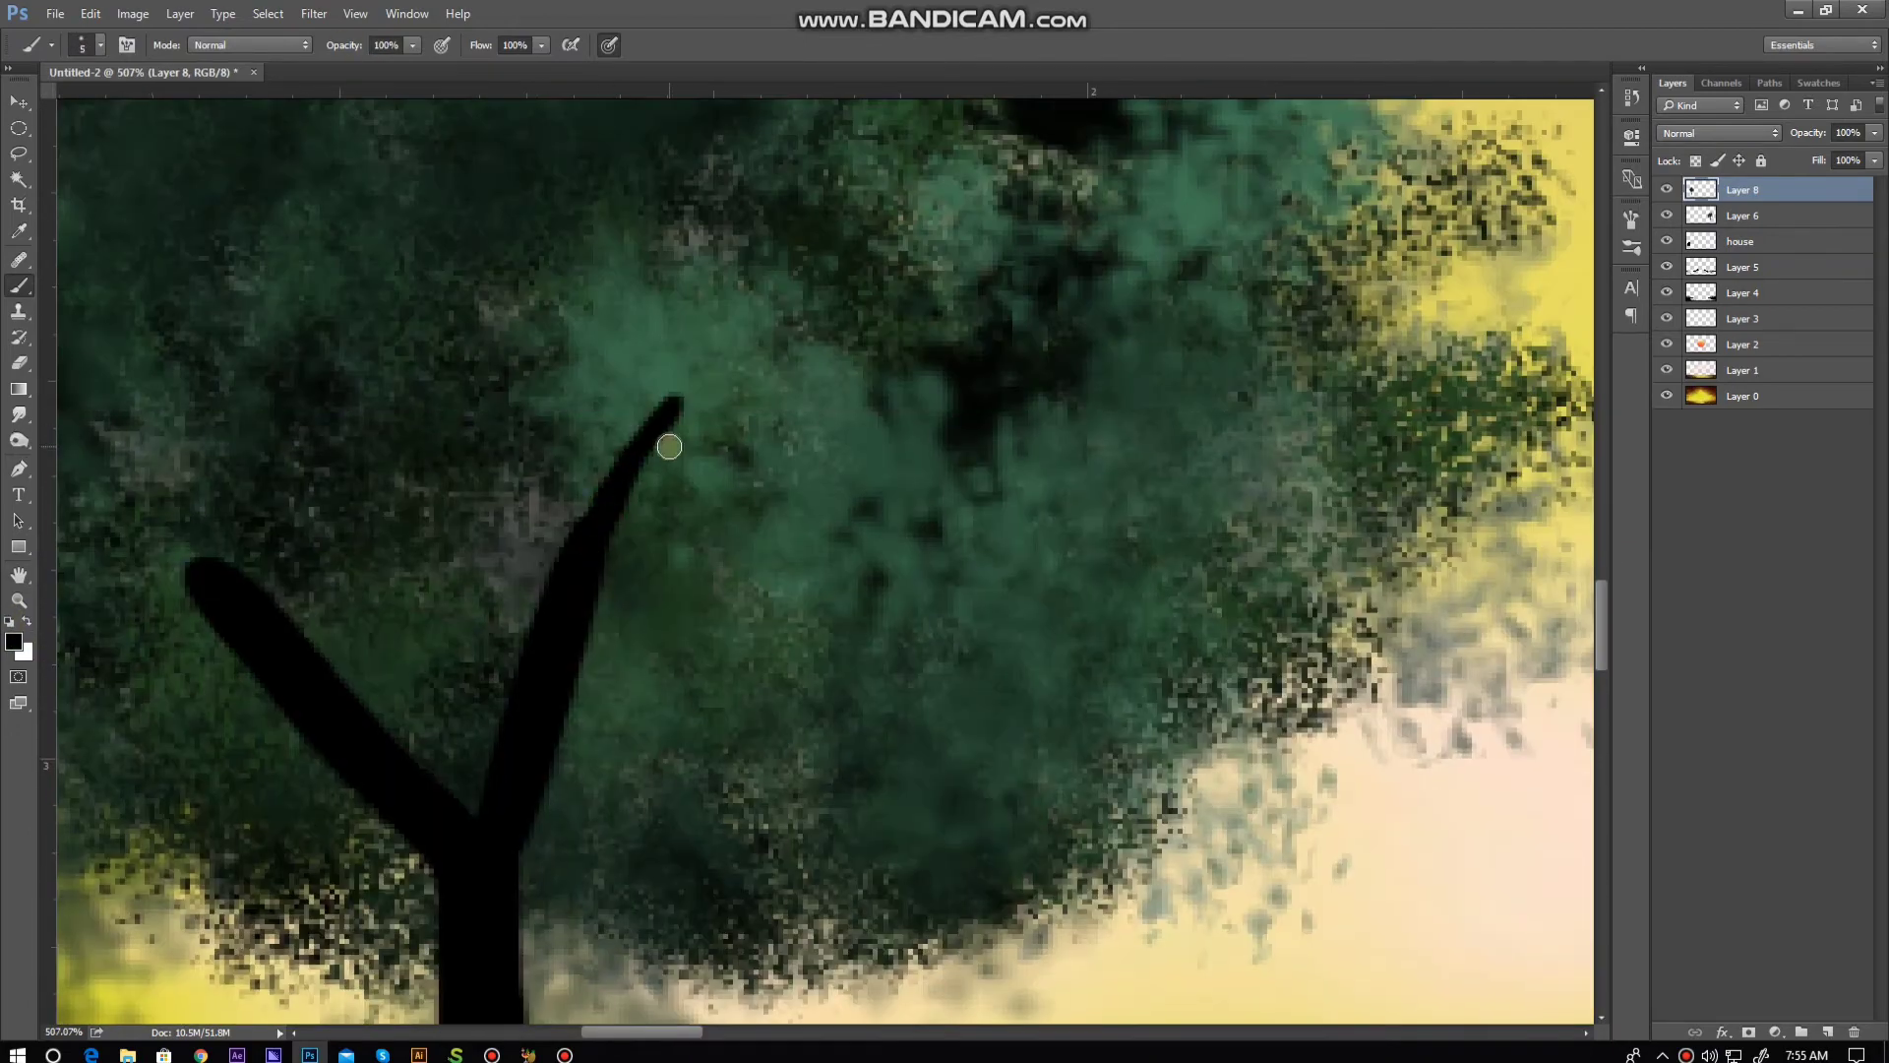
drag(694, 610, 1142, 413)
mouse_move(1141, 502)
mouse_down()
mouse_move(885, 571)
mouse_move(343, 655)
mouse_up()
ctrl+alt+click(576, 693)
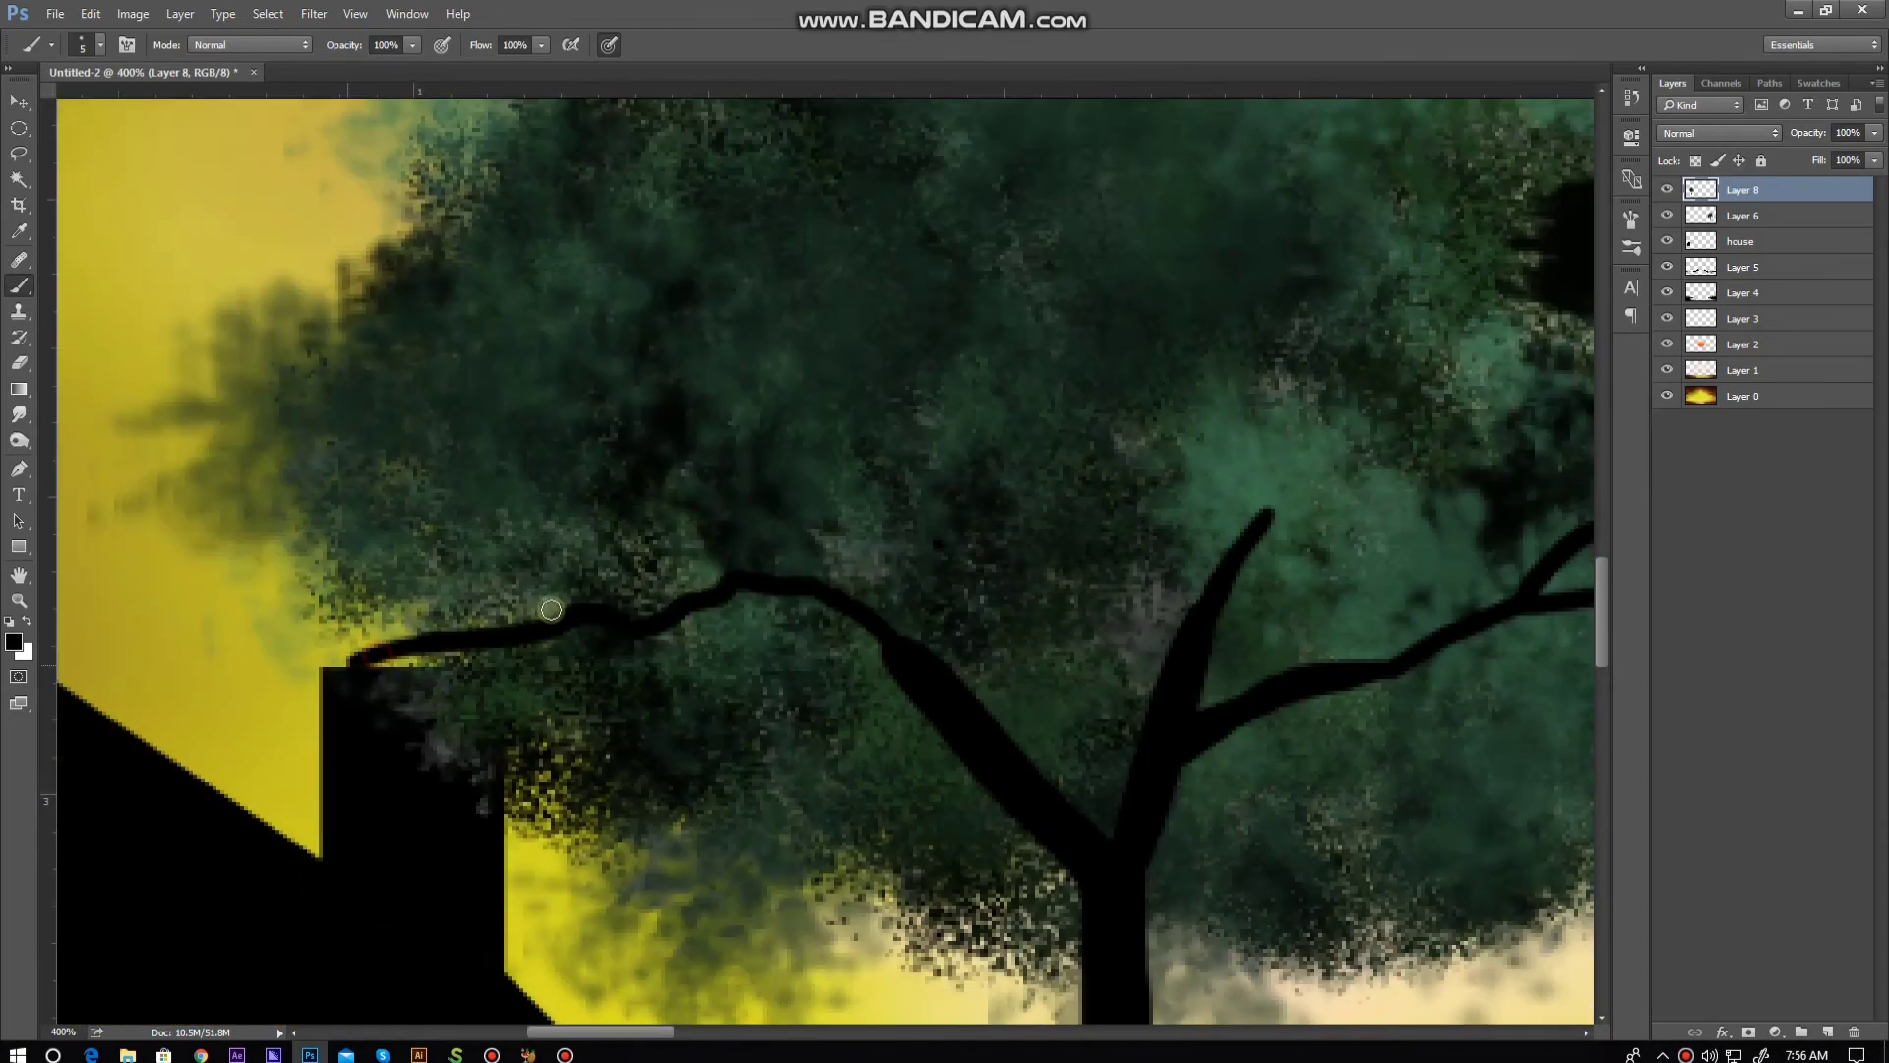
drag(767, 581, 718, 384)
Step: Add thin black twigs across the canopy with a smaller brush
key(bracketleft)
key(bracketleft)
ctrl+click(776, 423)
drag(752, 472, 935, 218)
drag(836, 388, 1131, 202)
drag(1149, 276, 883, 372)
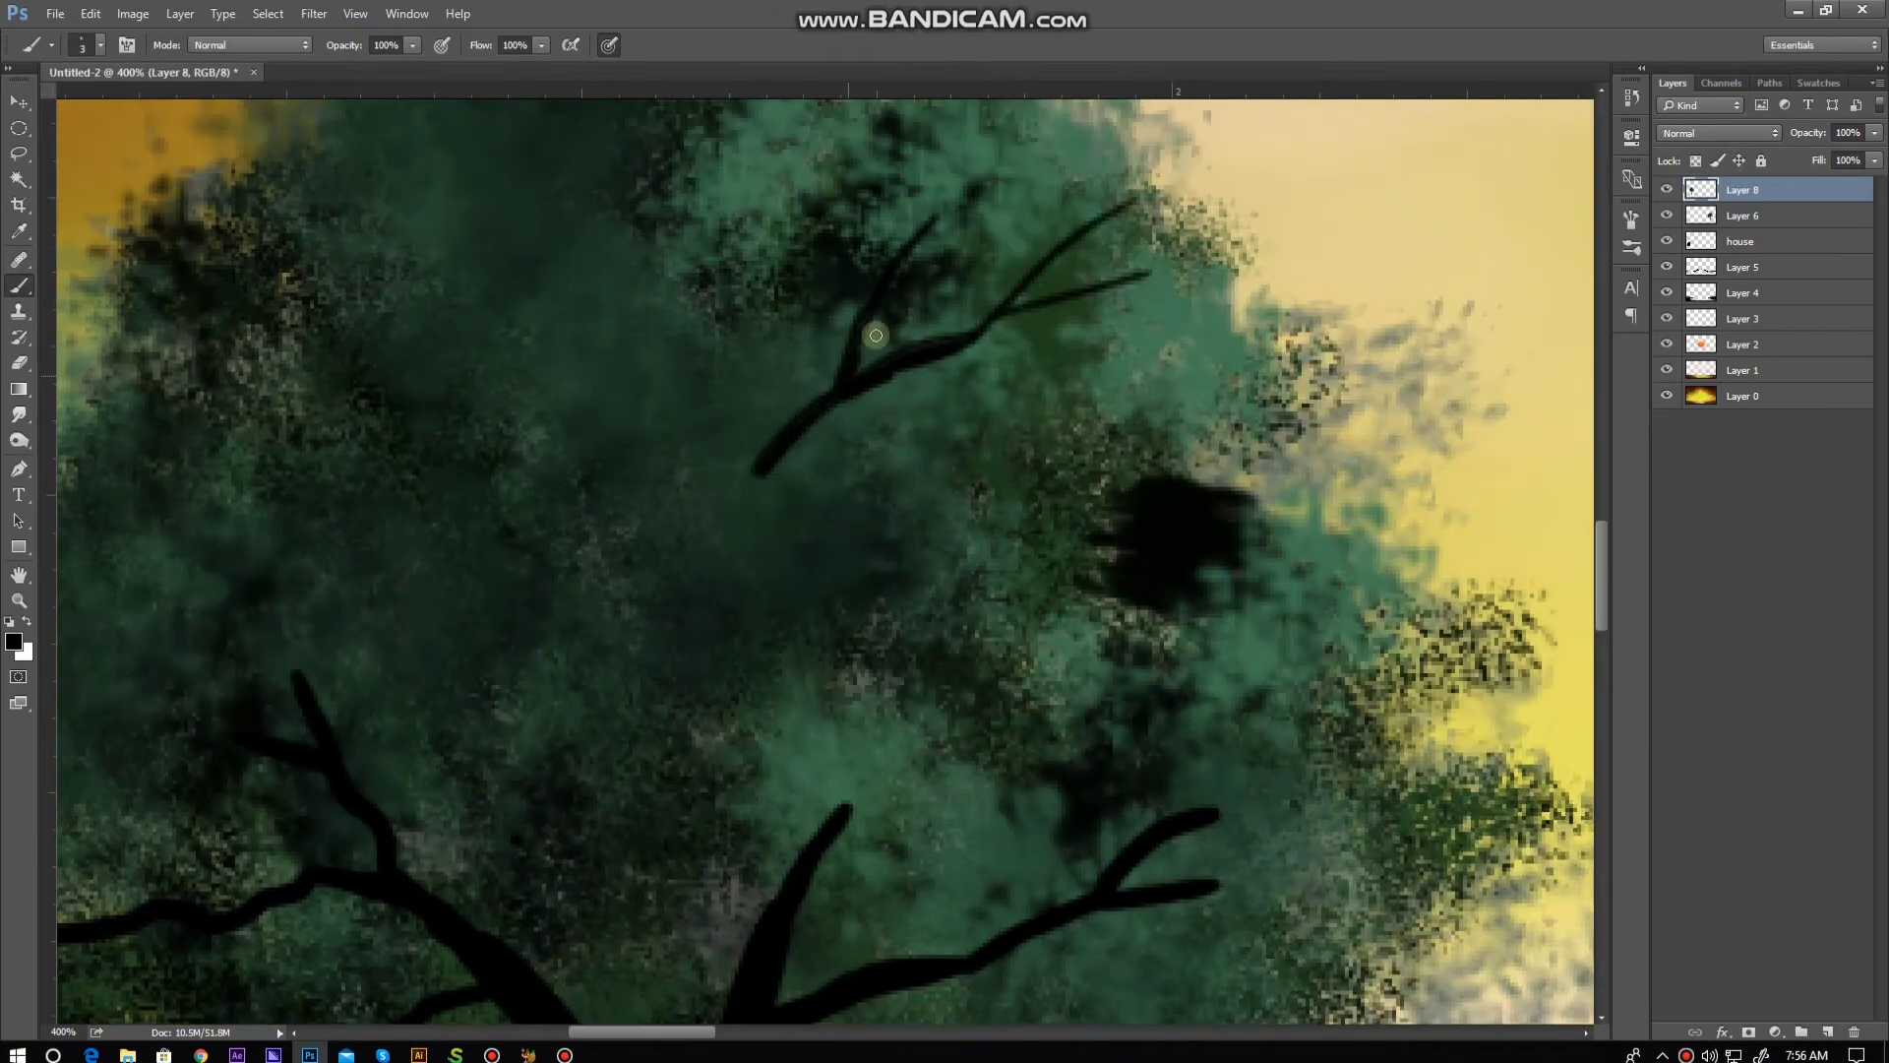
drag(355, 296, 610, 443)
mouse_move(556, 535)
mouse_down()
mouse_move(423, 526)
mouse_move(536, 545)
mouse_move(282, 279)
mouse_up()
Step: Paint thin forked black branches on the canopy's right side
drag(1023, 497, 1245, 499)
drag(1247, 418, 1161, 476)
drag(511, 682, 294, 413)
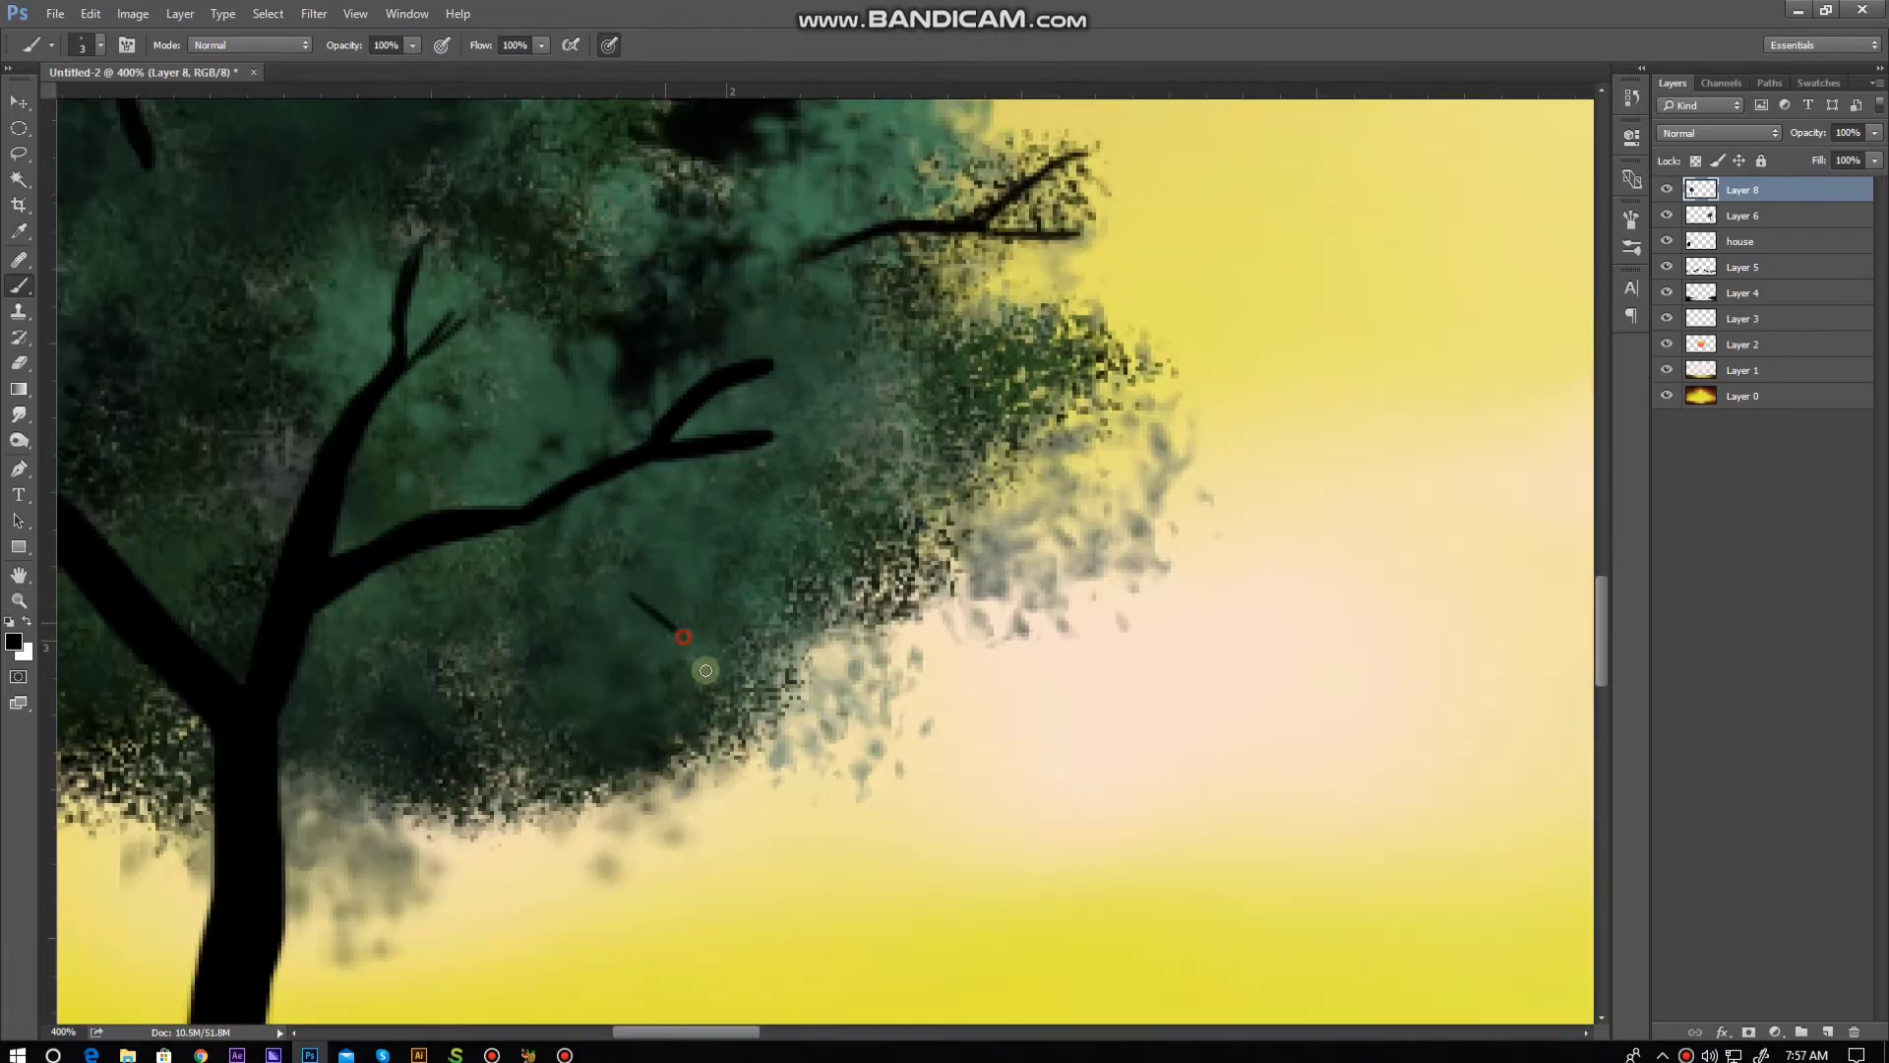
drag(682, 640, 865, 768)
drag(906, 653, 717, 653)
drag(826, 763, 675, 629)
drag(273, 741, 721, 637)
Step: Add a light 45%-opacity highlight up the trunk and main branch
scroll(720, 636, down, 2)
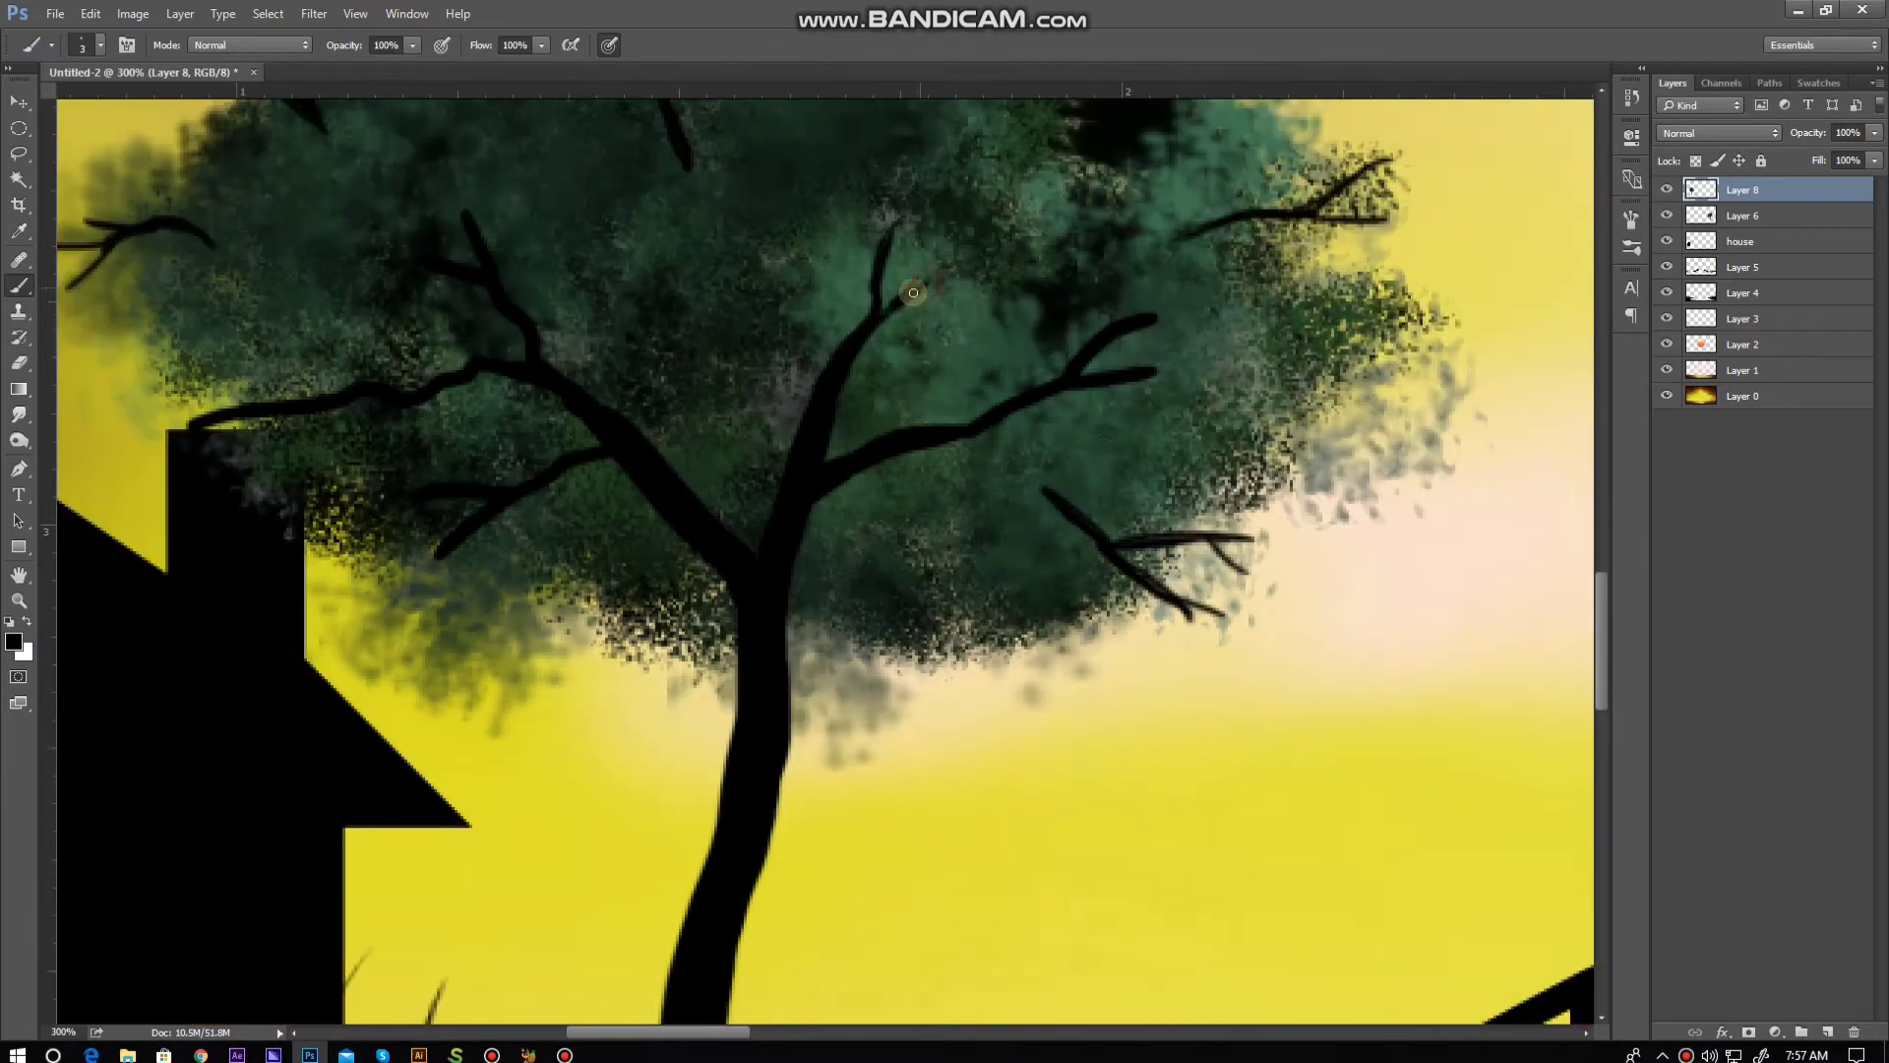
scroll(561, 667, up, 1)
mouse_move(561, 667)
mouse_down()
mouse_move(949, 789)
mouse_move(883, 993)
mouse_up()
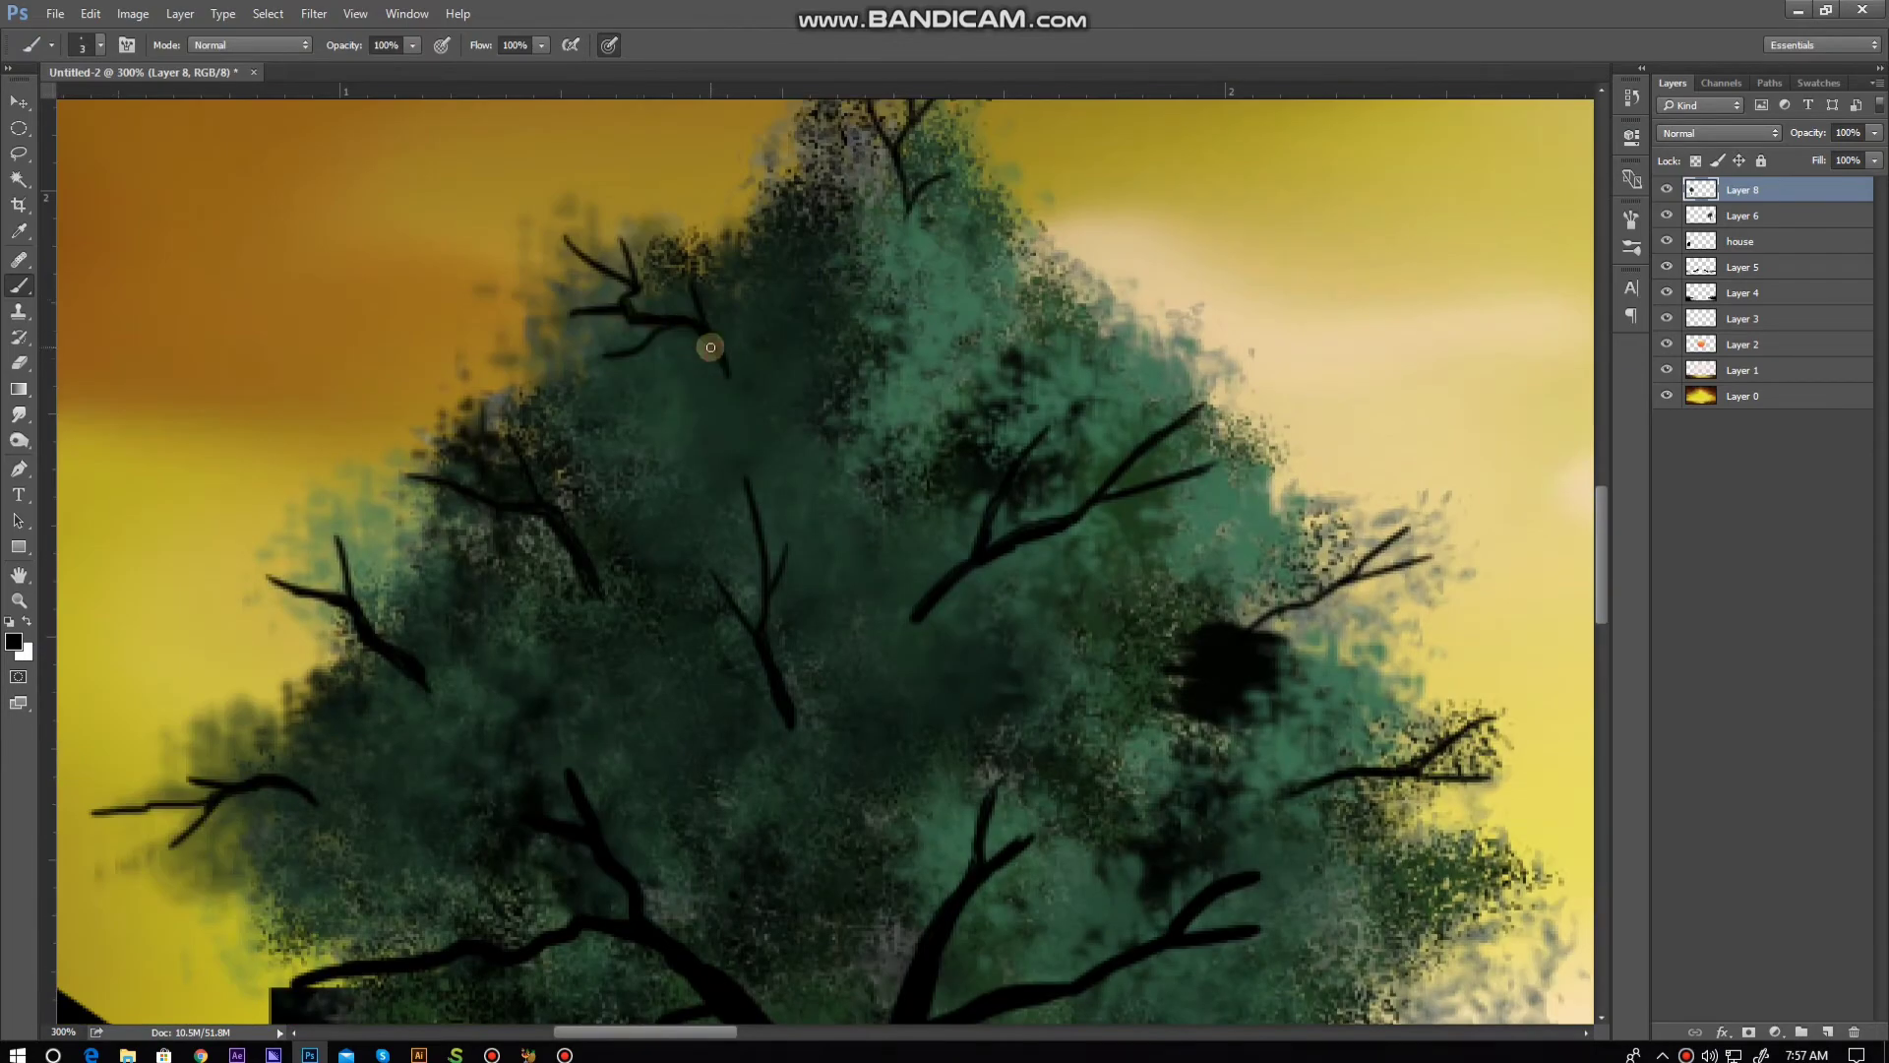
scroll(710, 347, down, 2)
scroll(839, 763, up, 5)
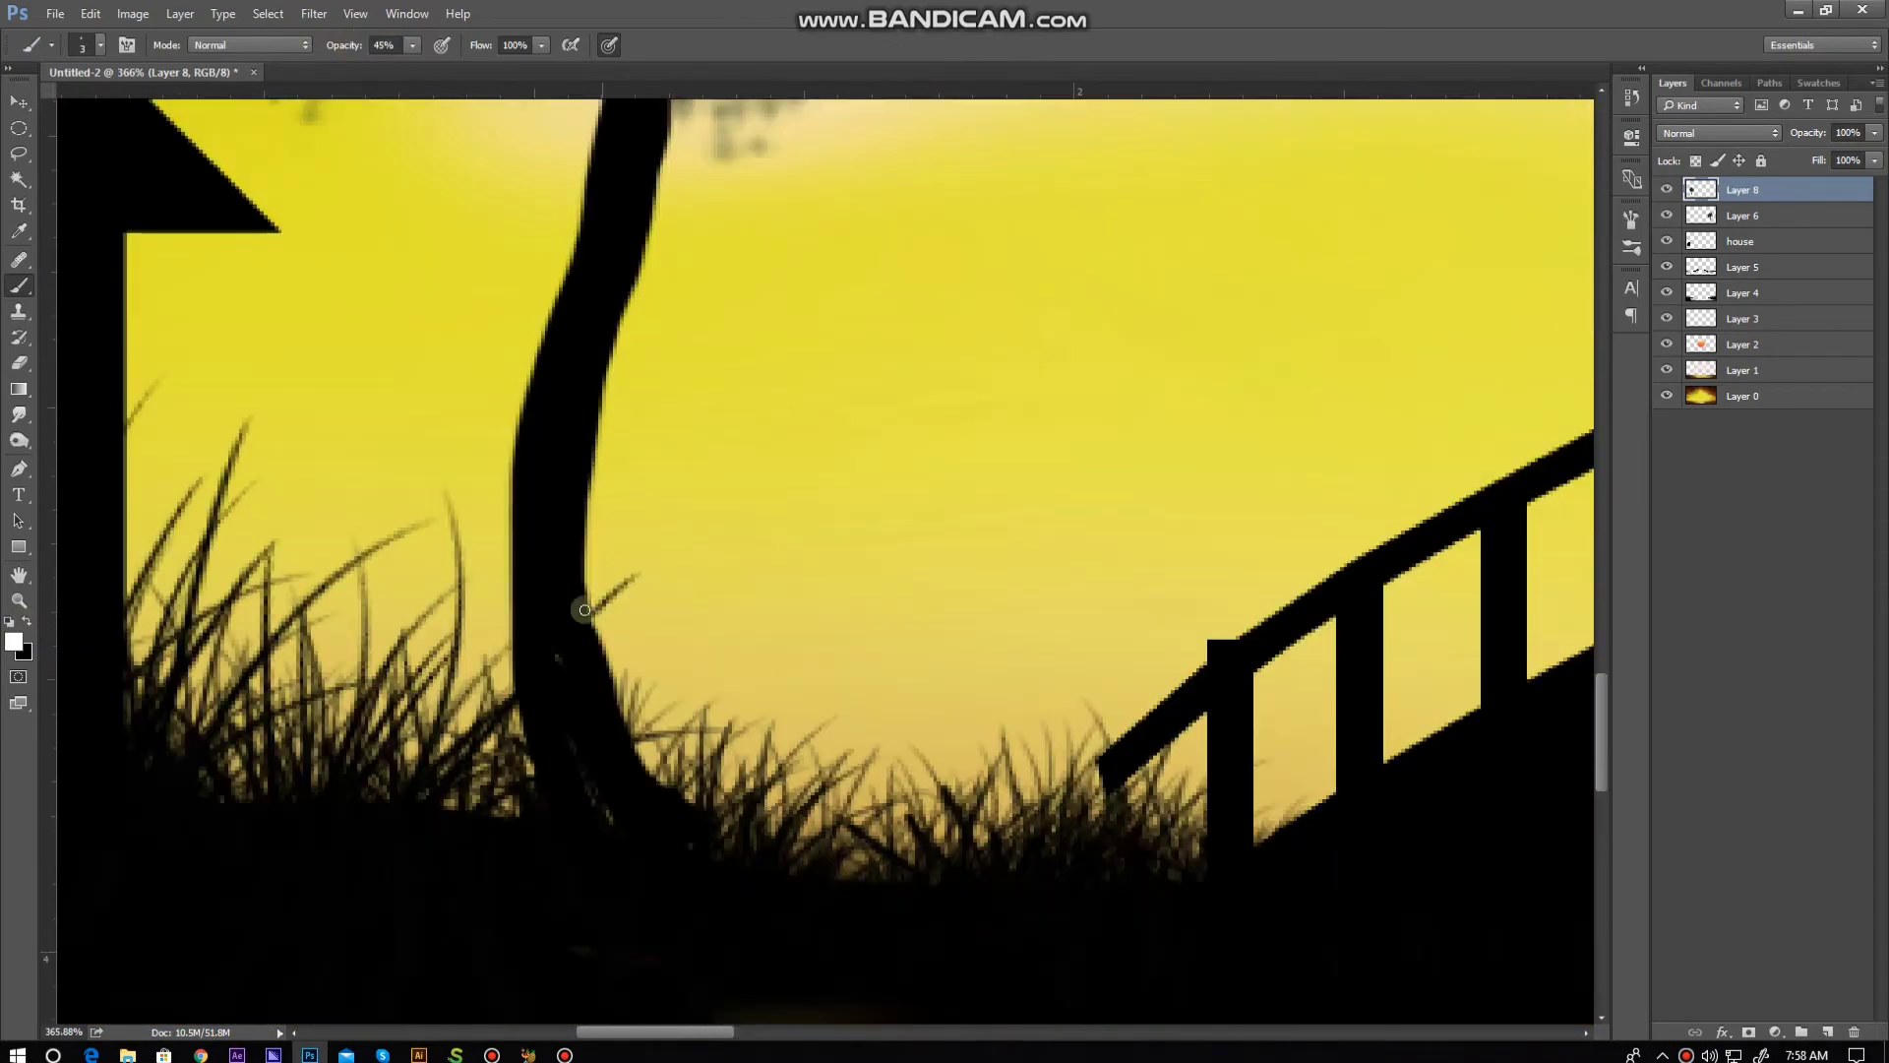
scroll(610, 718, up, 3)
drag(599, 705, 940, 256)
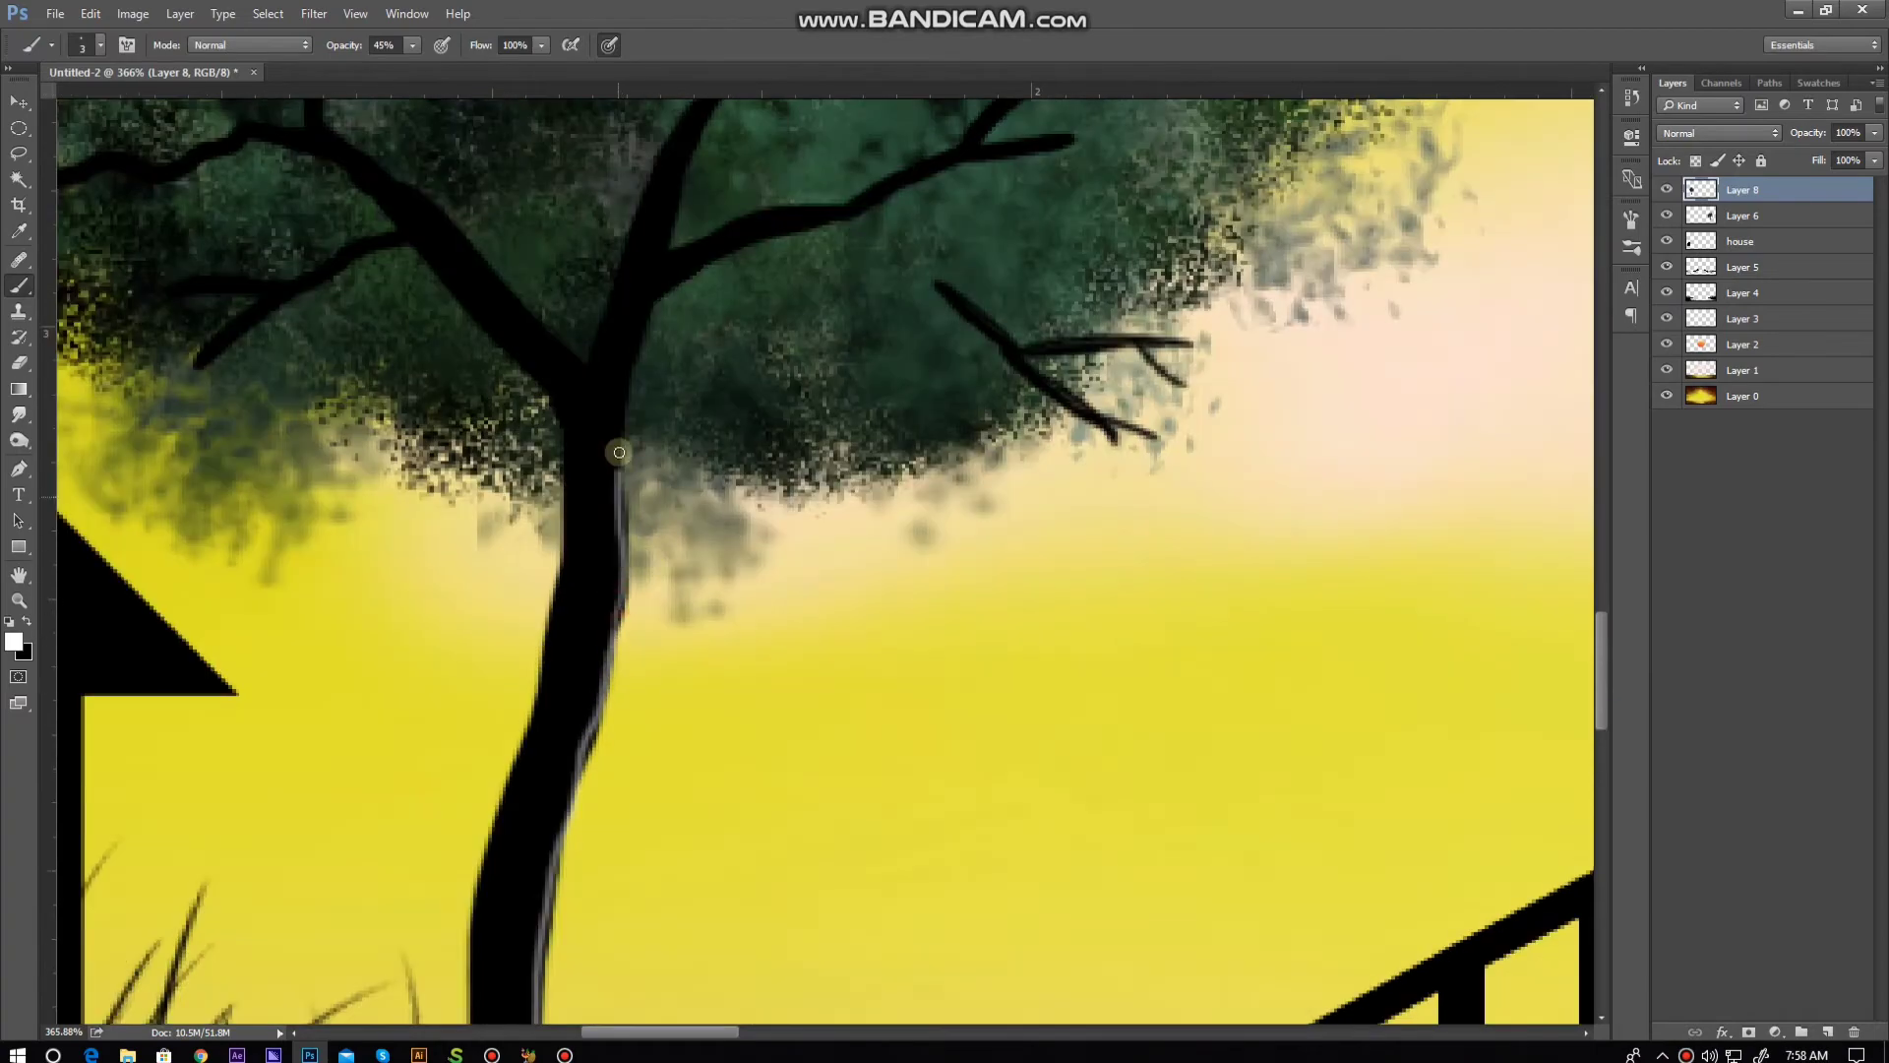
scroll(669, 413, up, 3)
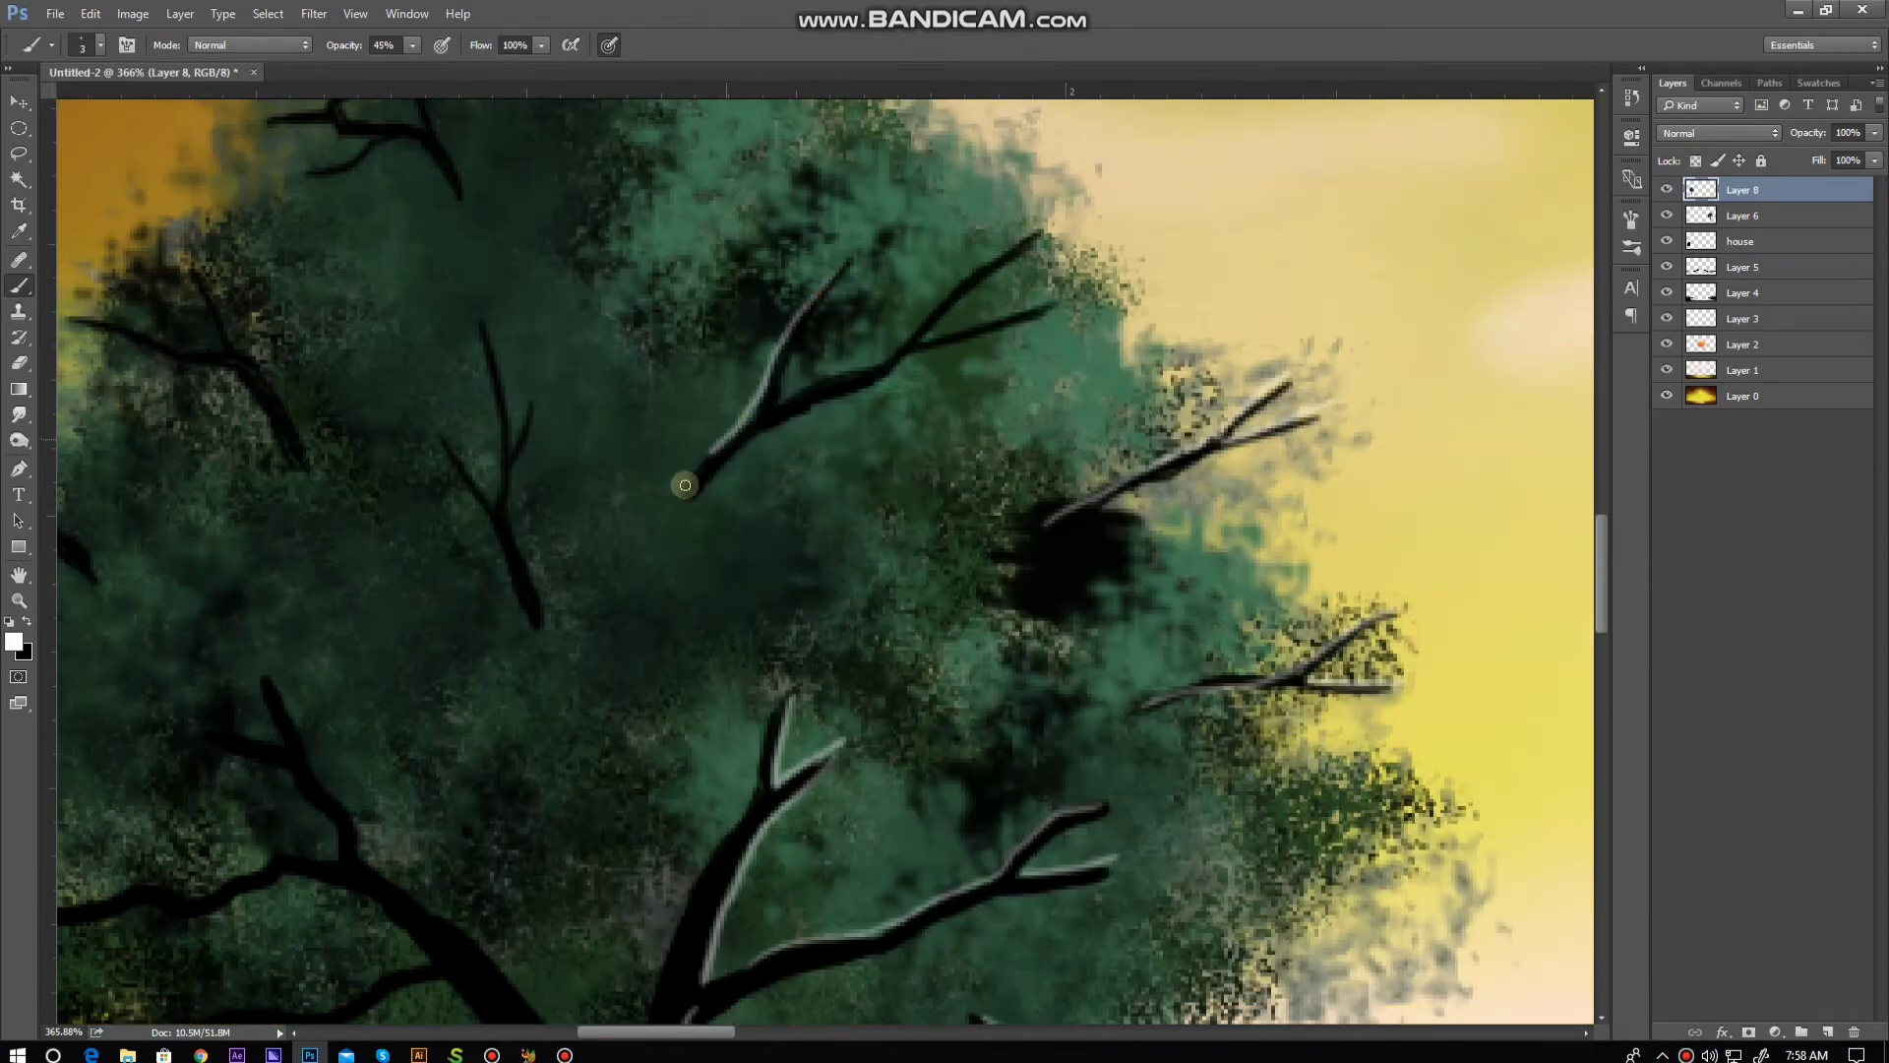
drag(989, 478, 806, 335)
scroll(535, 144, up, 3)
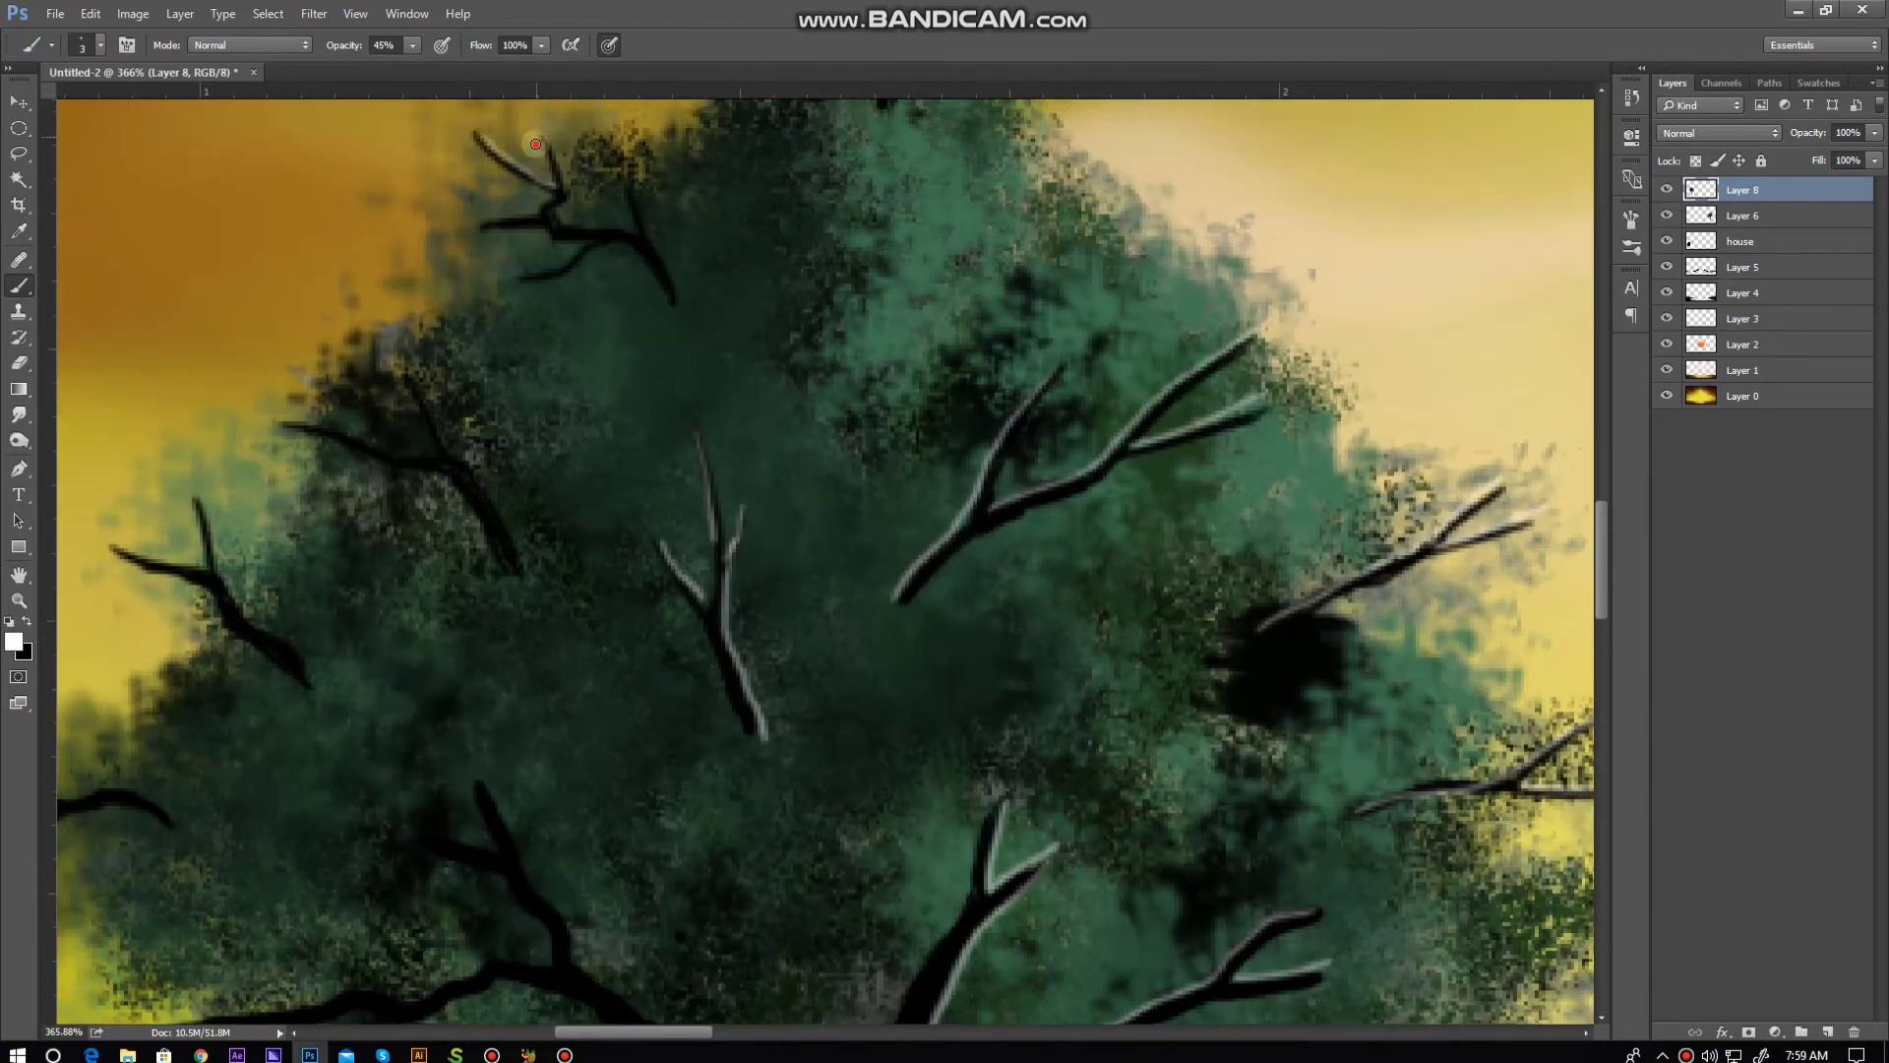
mouse_move(408, 402)
mouse_down()
mouse_move(941, 529)
mouse_move(994, 564)
mouse_up()
Step: Lower the painted tree's layer and duplicate the right-hand tree
key(ctrl+minus)
key(ctrl+minus)
key(ctrl+minus)
key(ctrl+minus)
key(ctrl+minus)
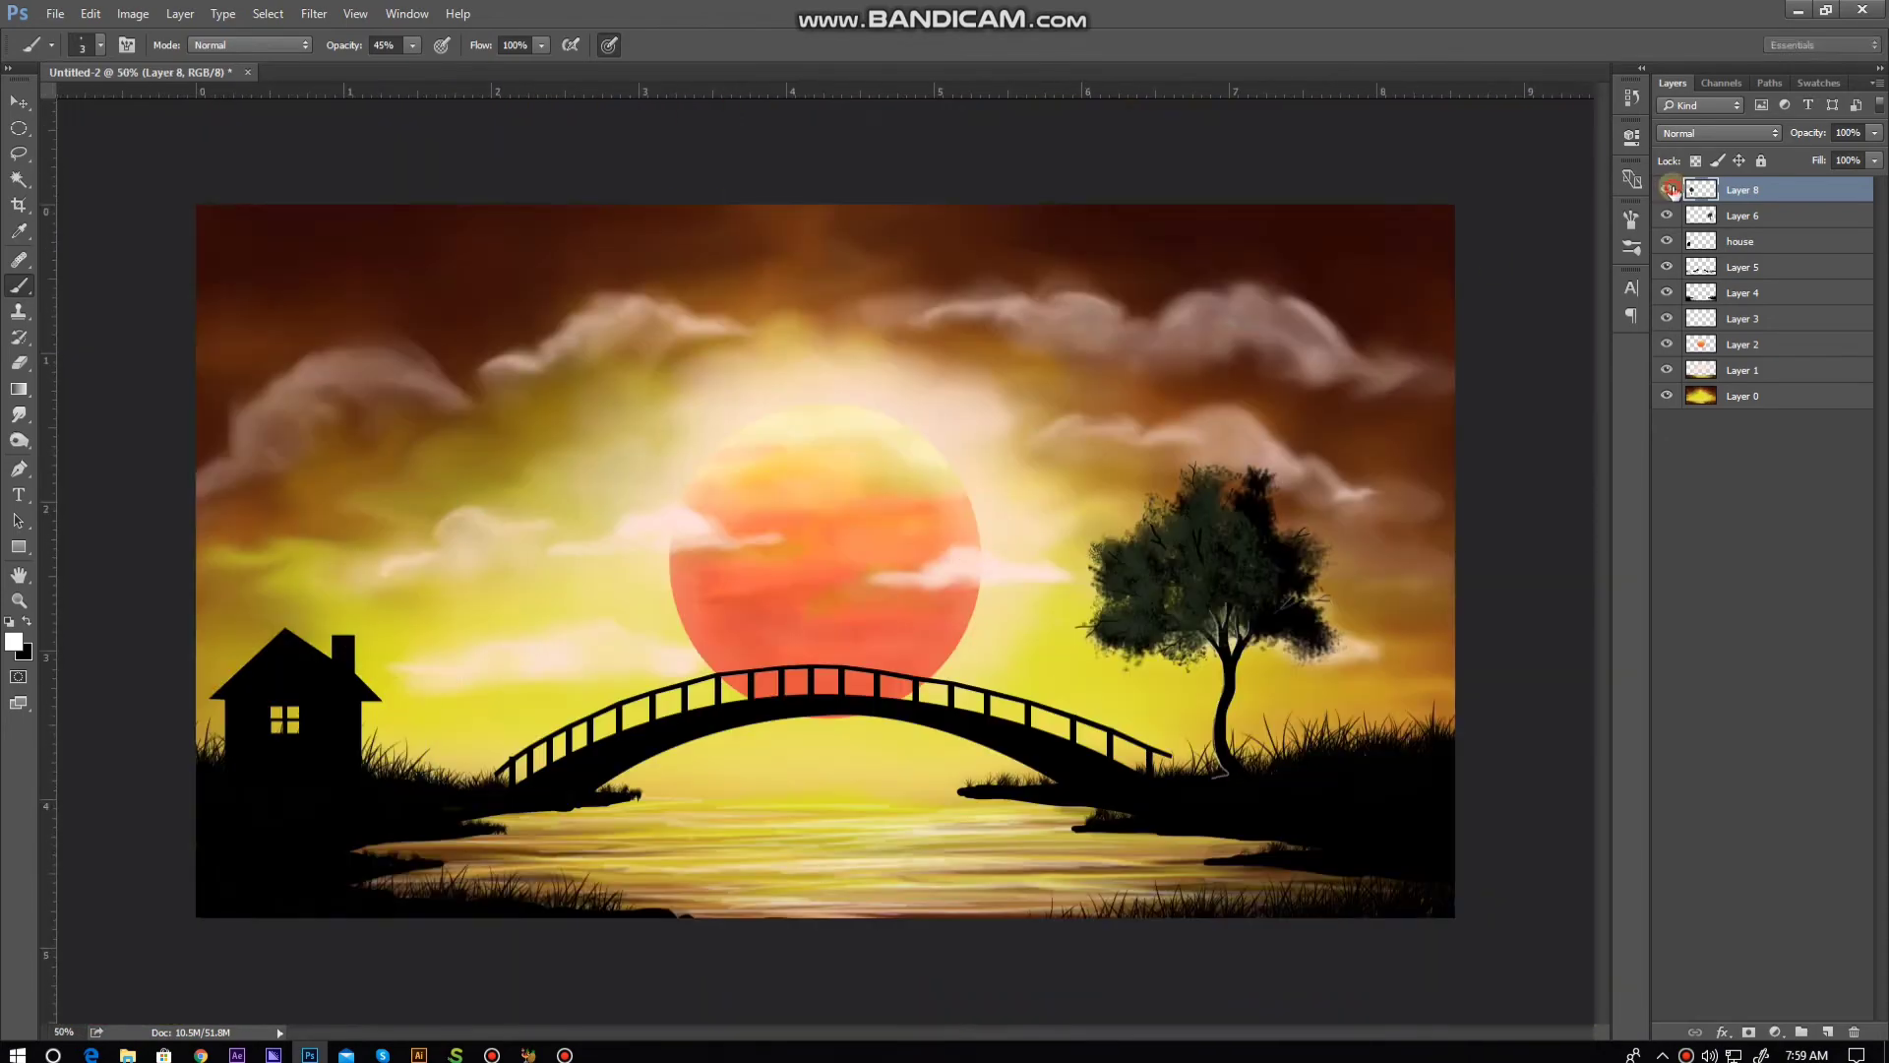
key(ctrl+bracketleft)
key(ctrl+bracketleft)
key(ctrl+bracketleft)
mouse_move(472, 639)
mouse_down()
mouse_move(1350, 535)
mouse_move(1209, 366)
mouse_up()
key(ctrl+t)
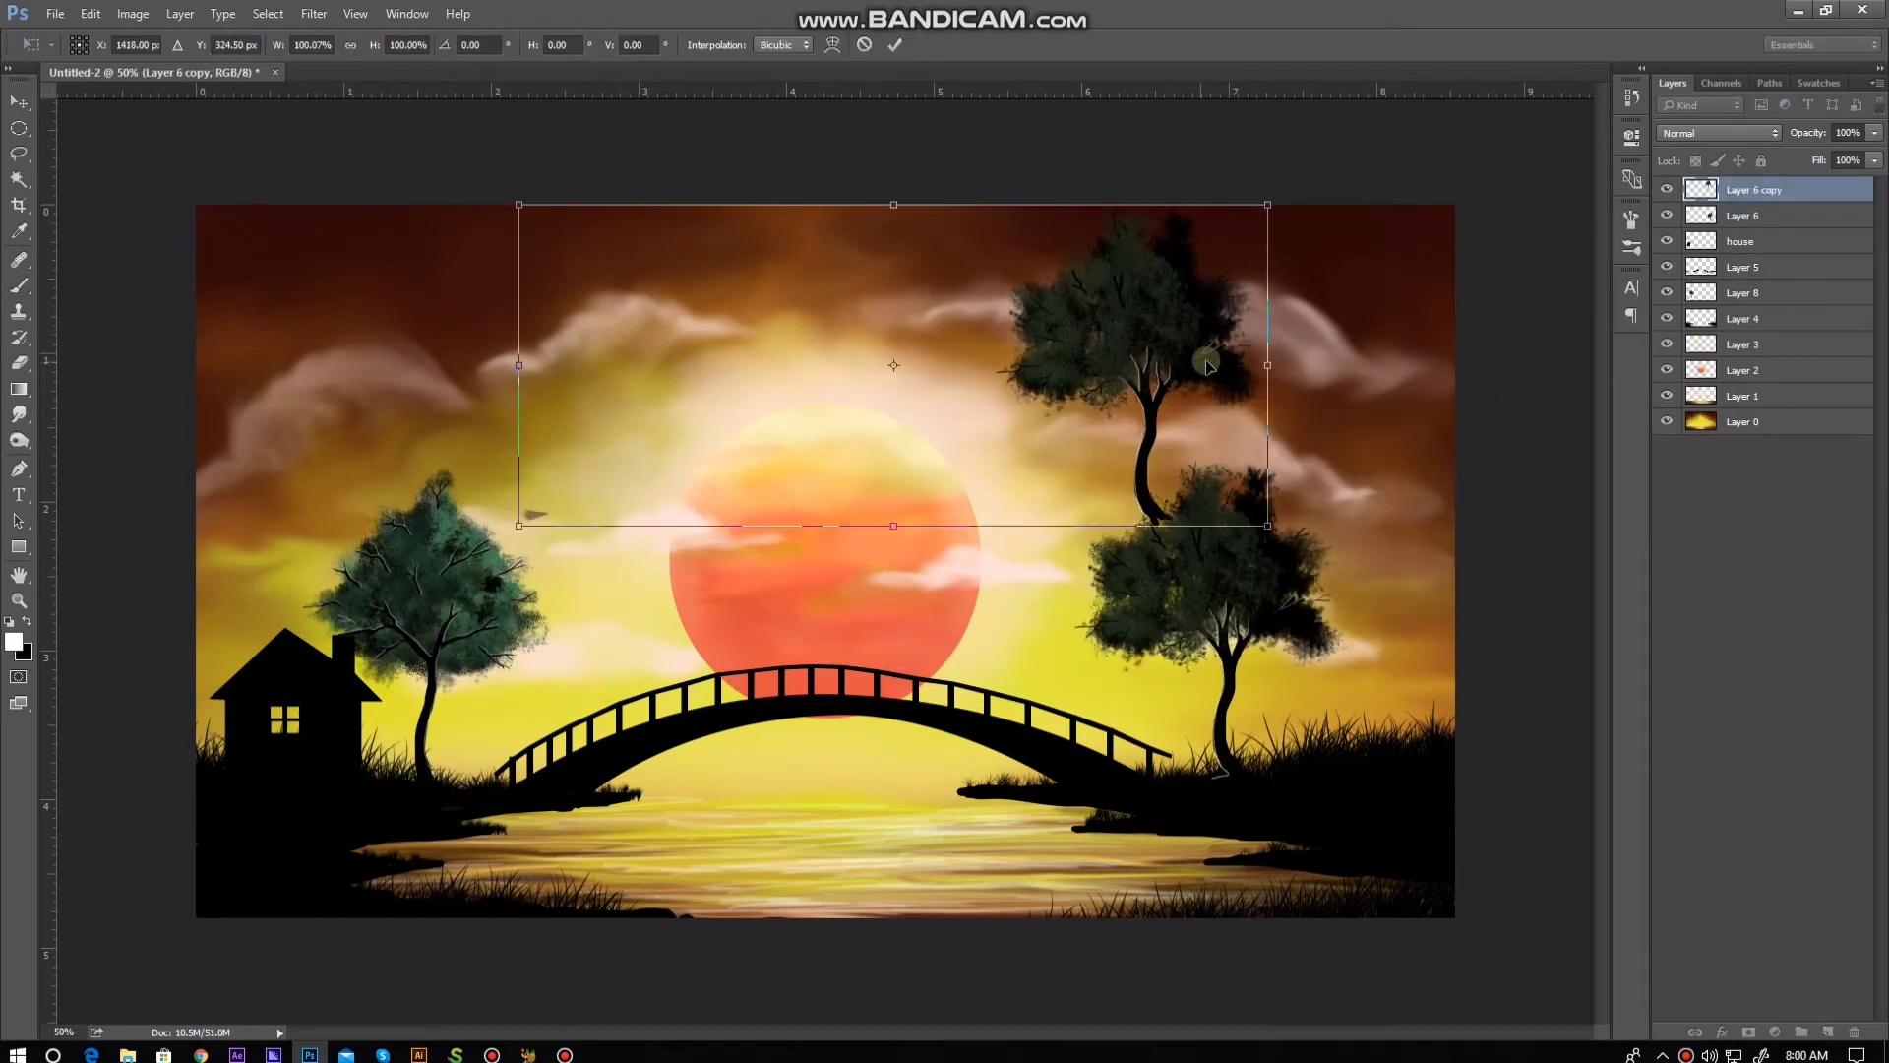
key(Return)
key(b)
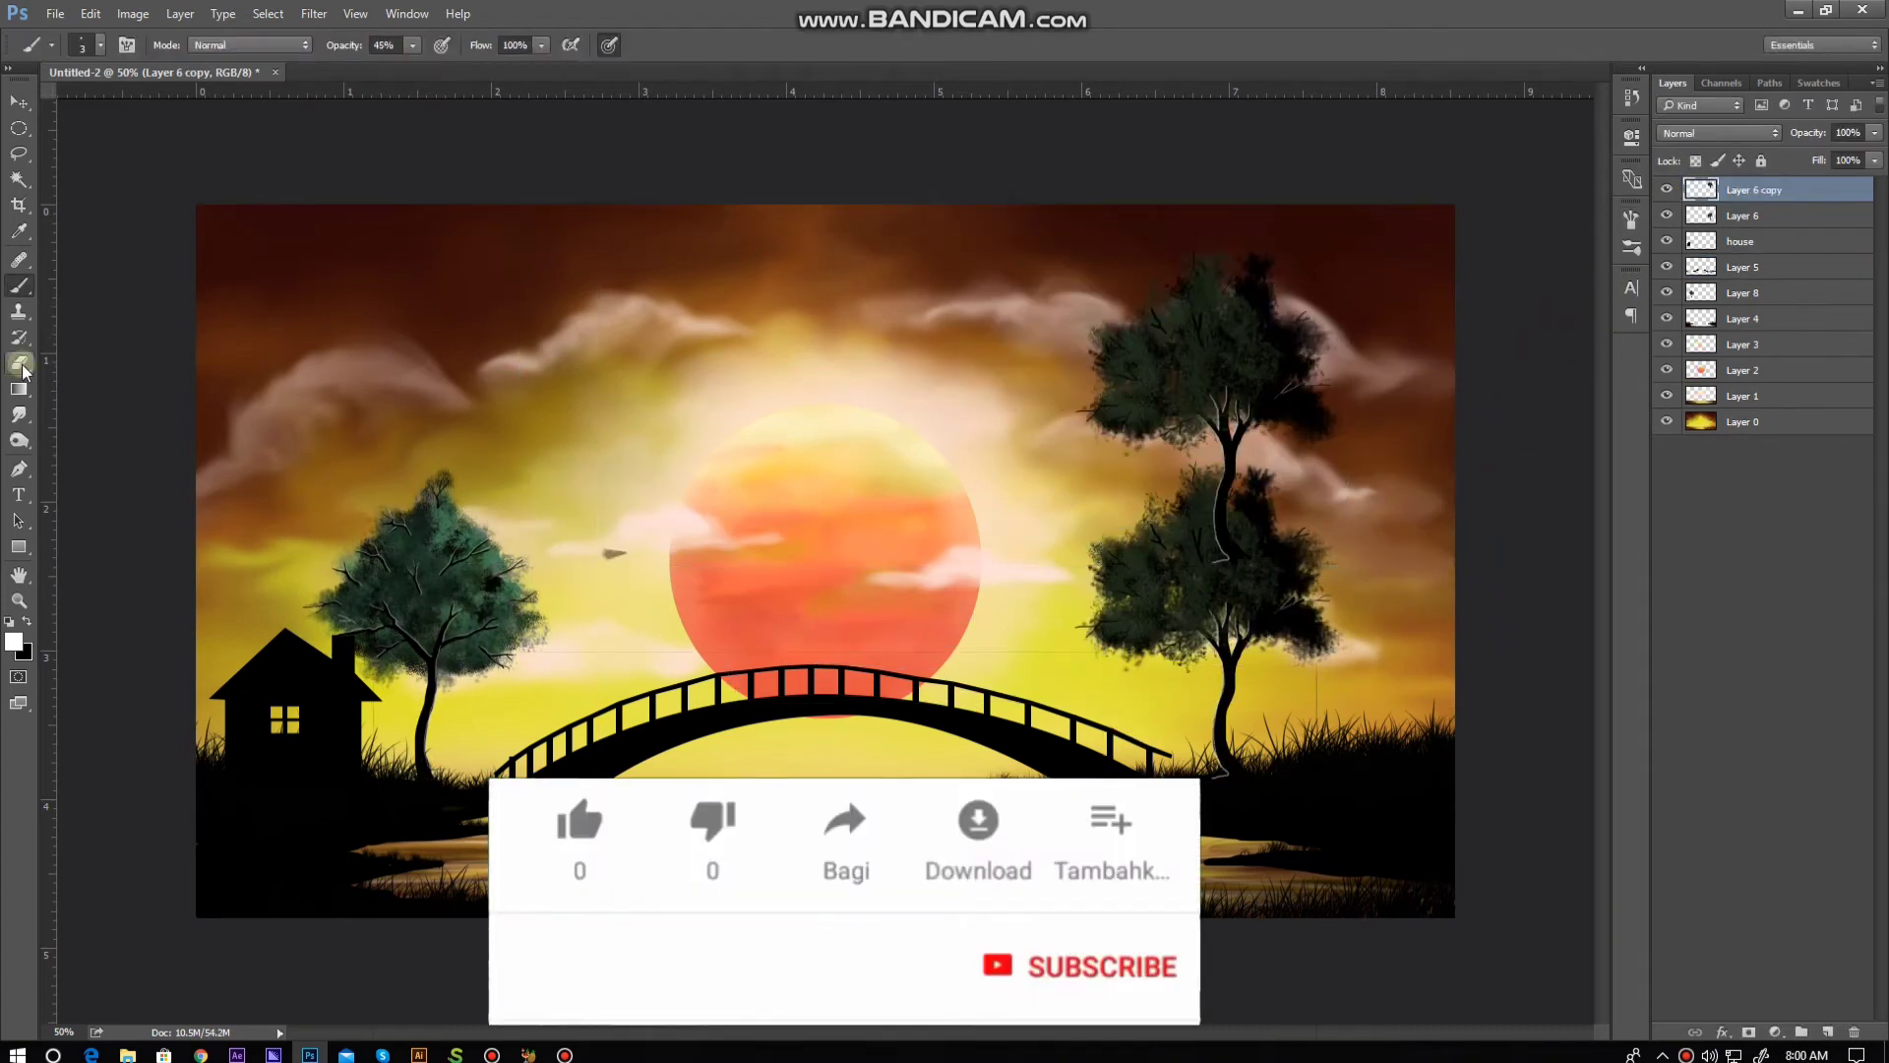
Step: Enlarge the tree copy proportionally, move it top-left and flip it horizontally
key(ctrl+t)
drag(1341, 241, 1488, 331)
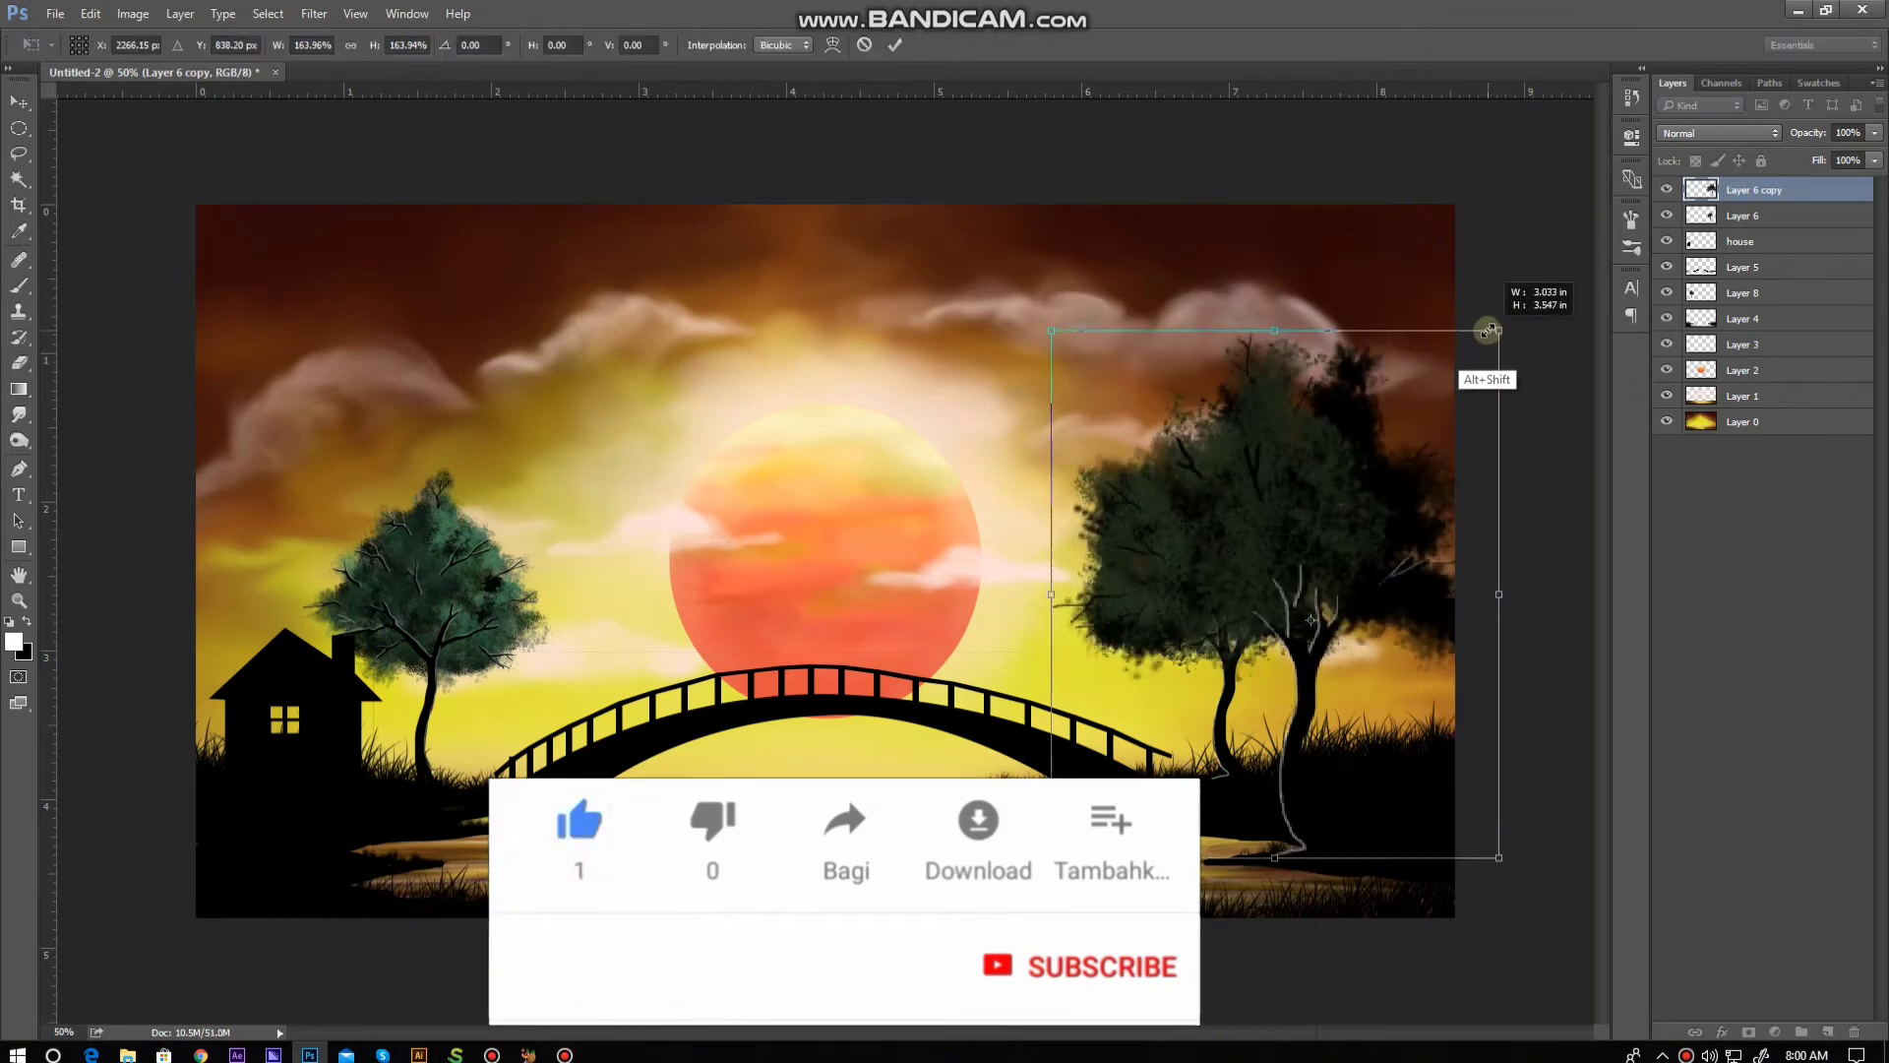
drag(1475, 550, 426, 440)
right_click(228, 325)
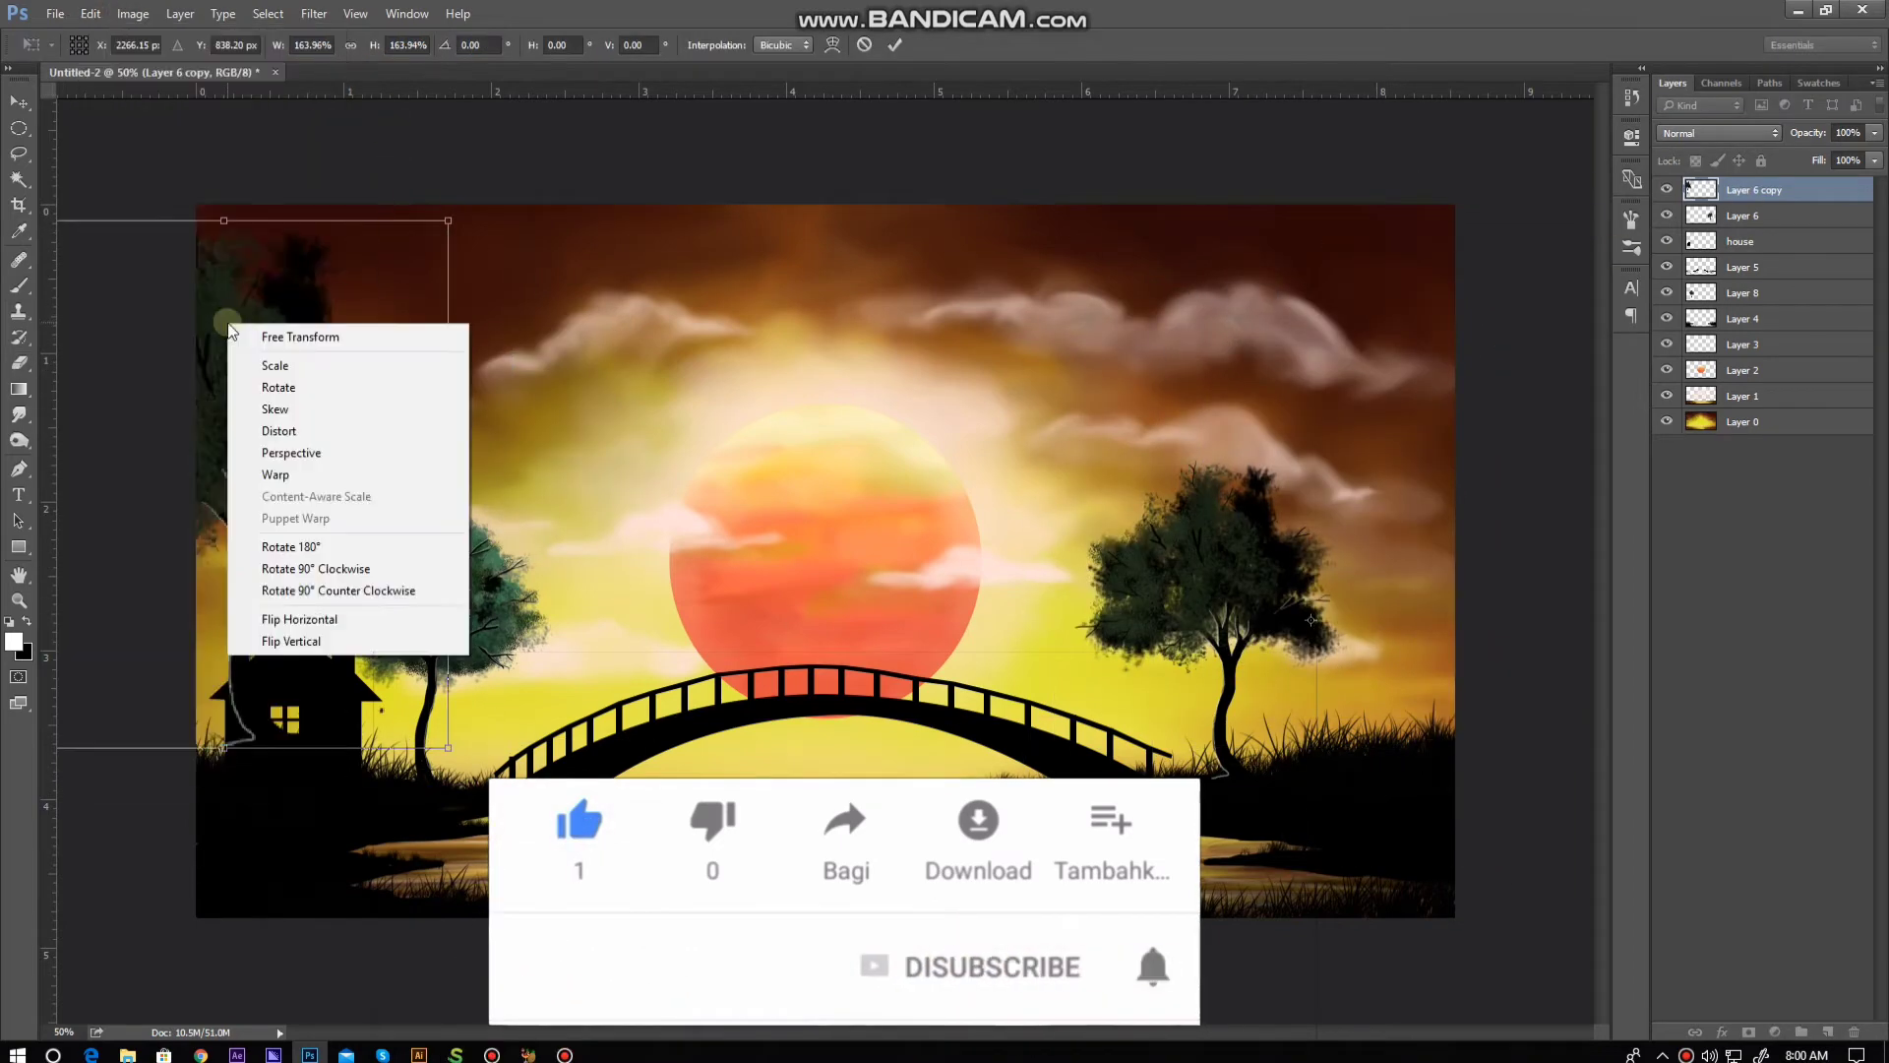
click(295, 619)
right_click(263, 317)
click(331, 611)
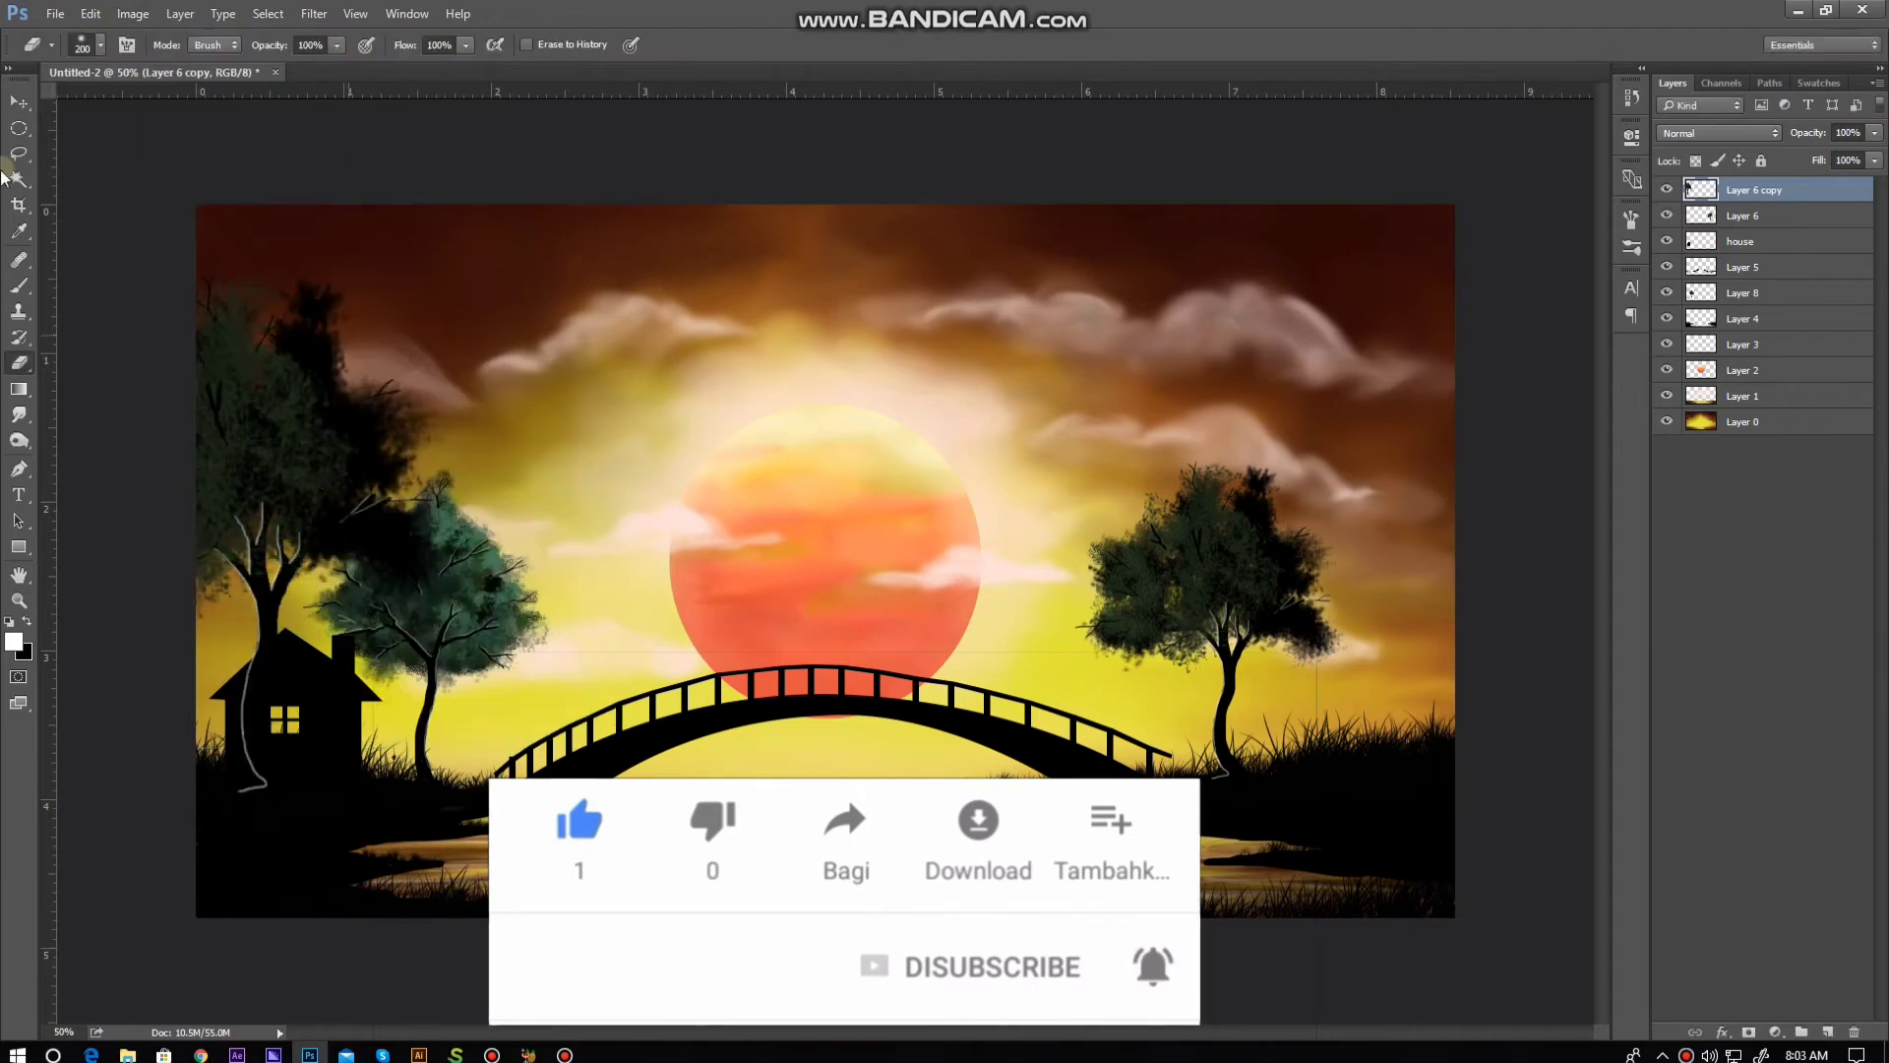
Step: Place the mirrored tree at the left canvas edge, behind Layer 5
click(55, 14)
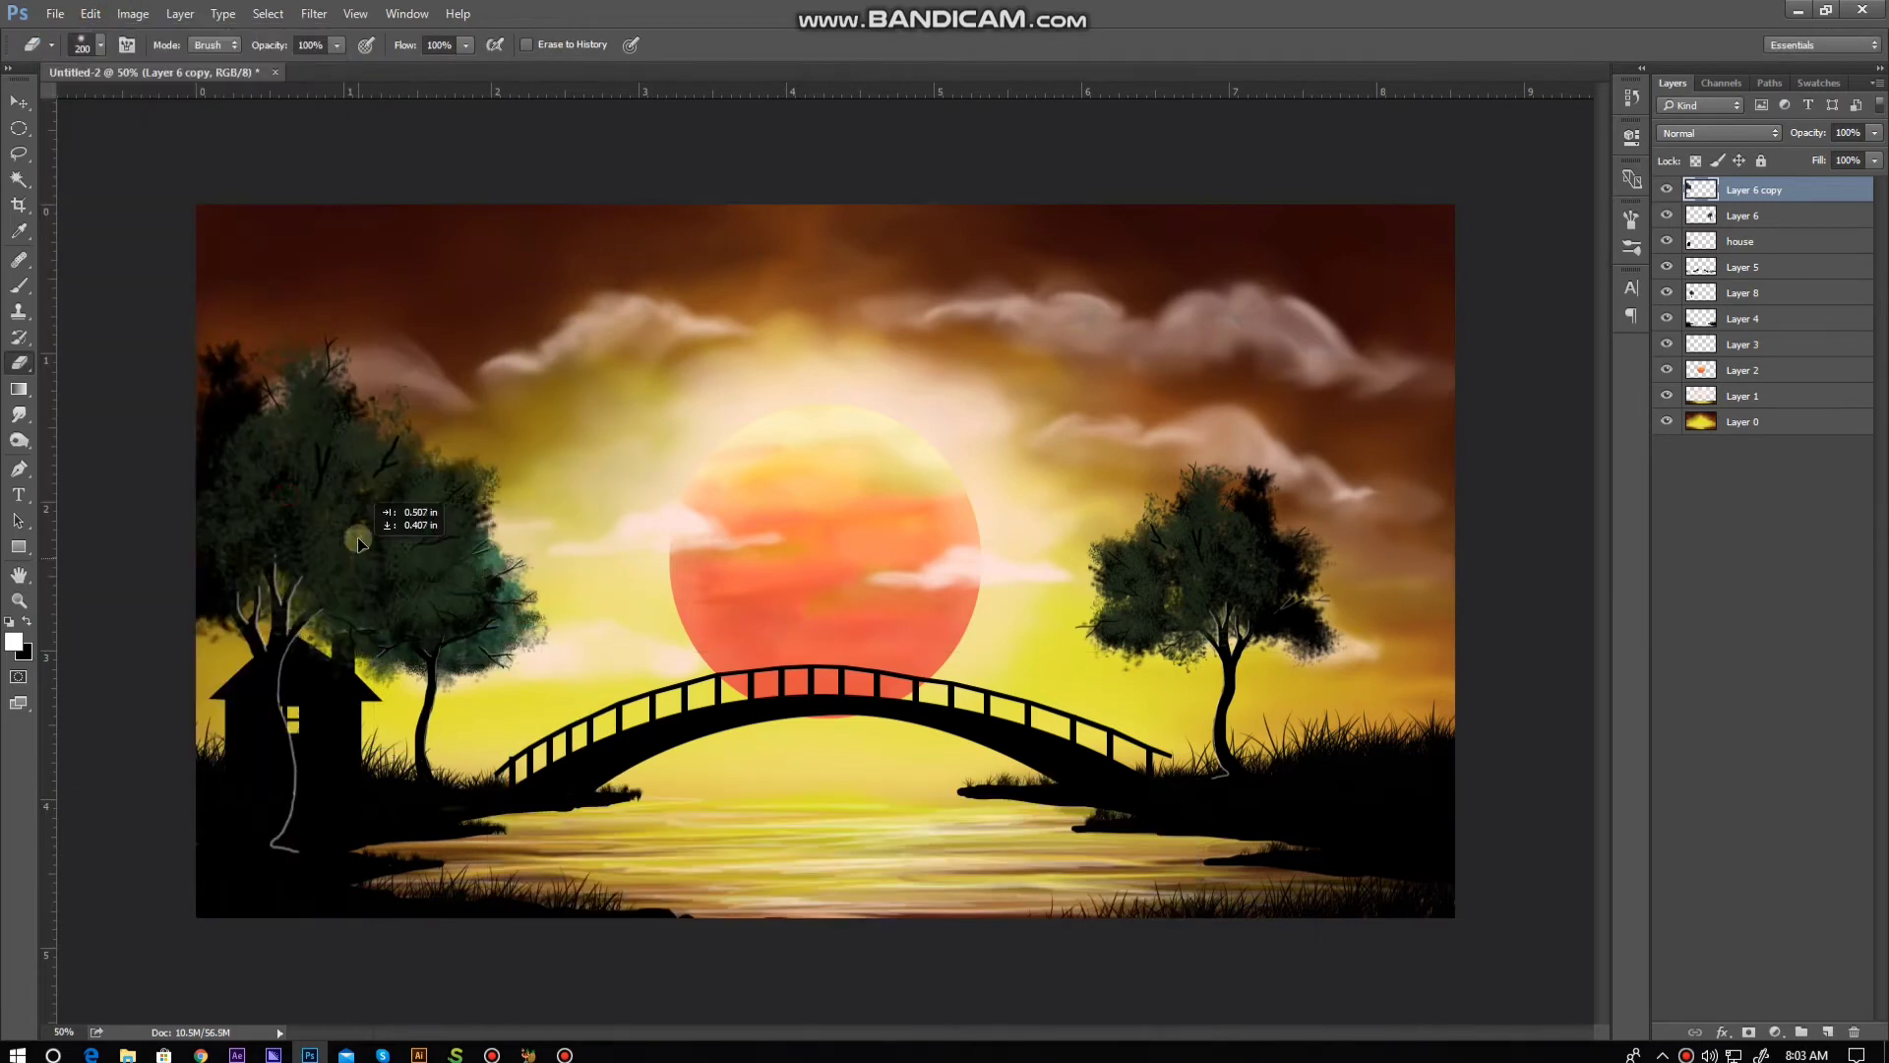
drag(357, 544, 275, 423)
key(ctrl+bracketleft)
key(ctrl+bracketleft)
key(ctrl+bracketleft)
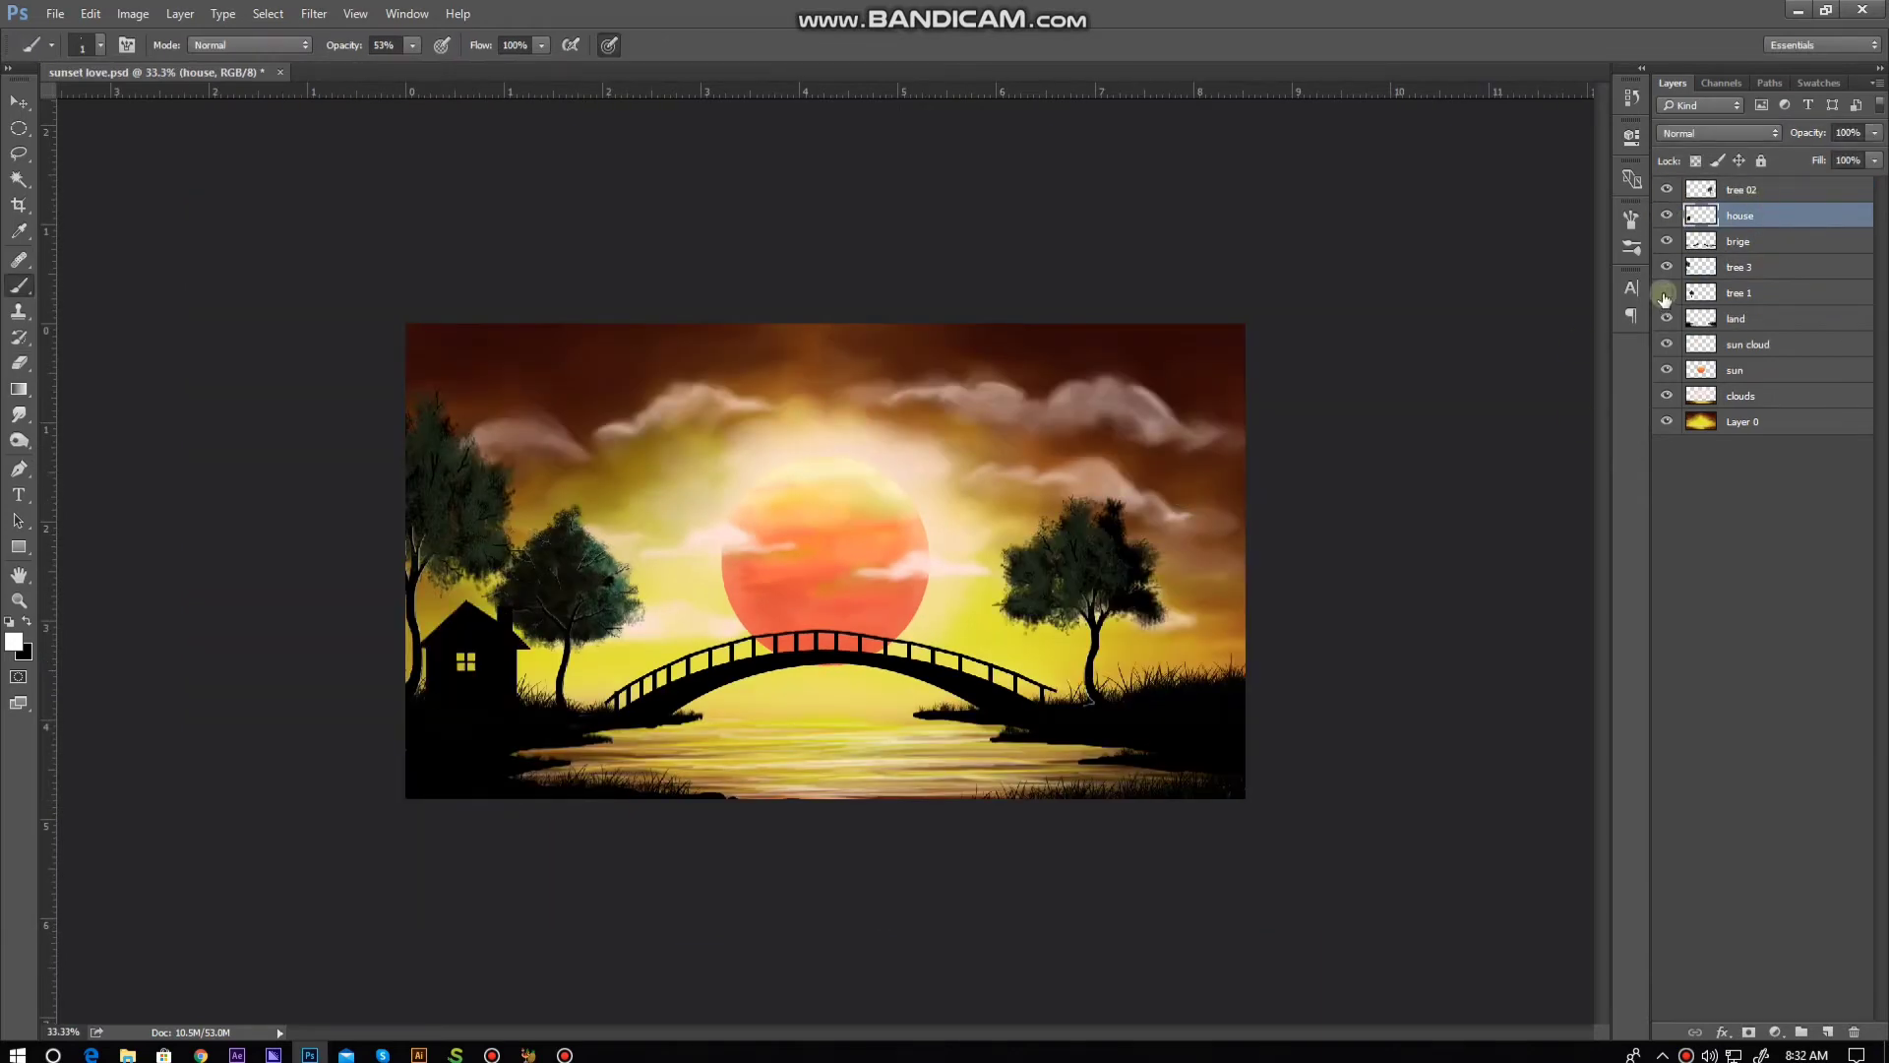
Step: Shrink the tree beside the house to about 92%
key(ctrl+t)
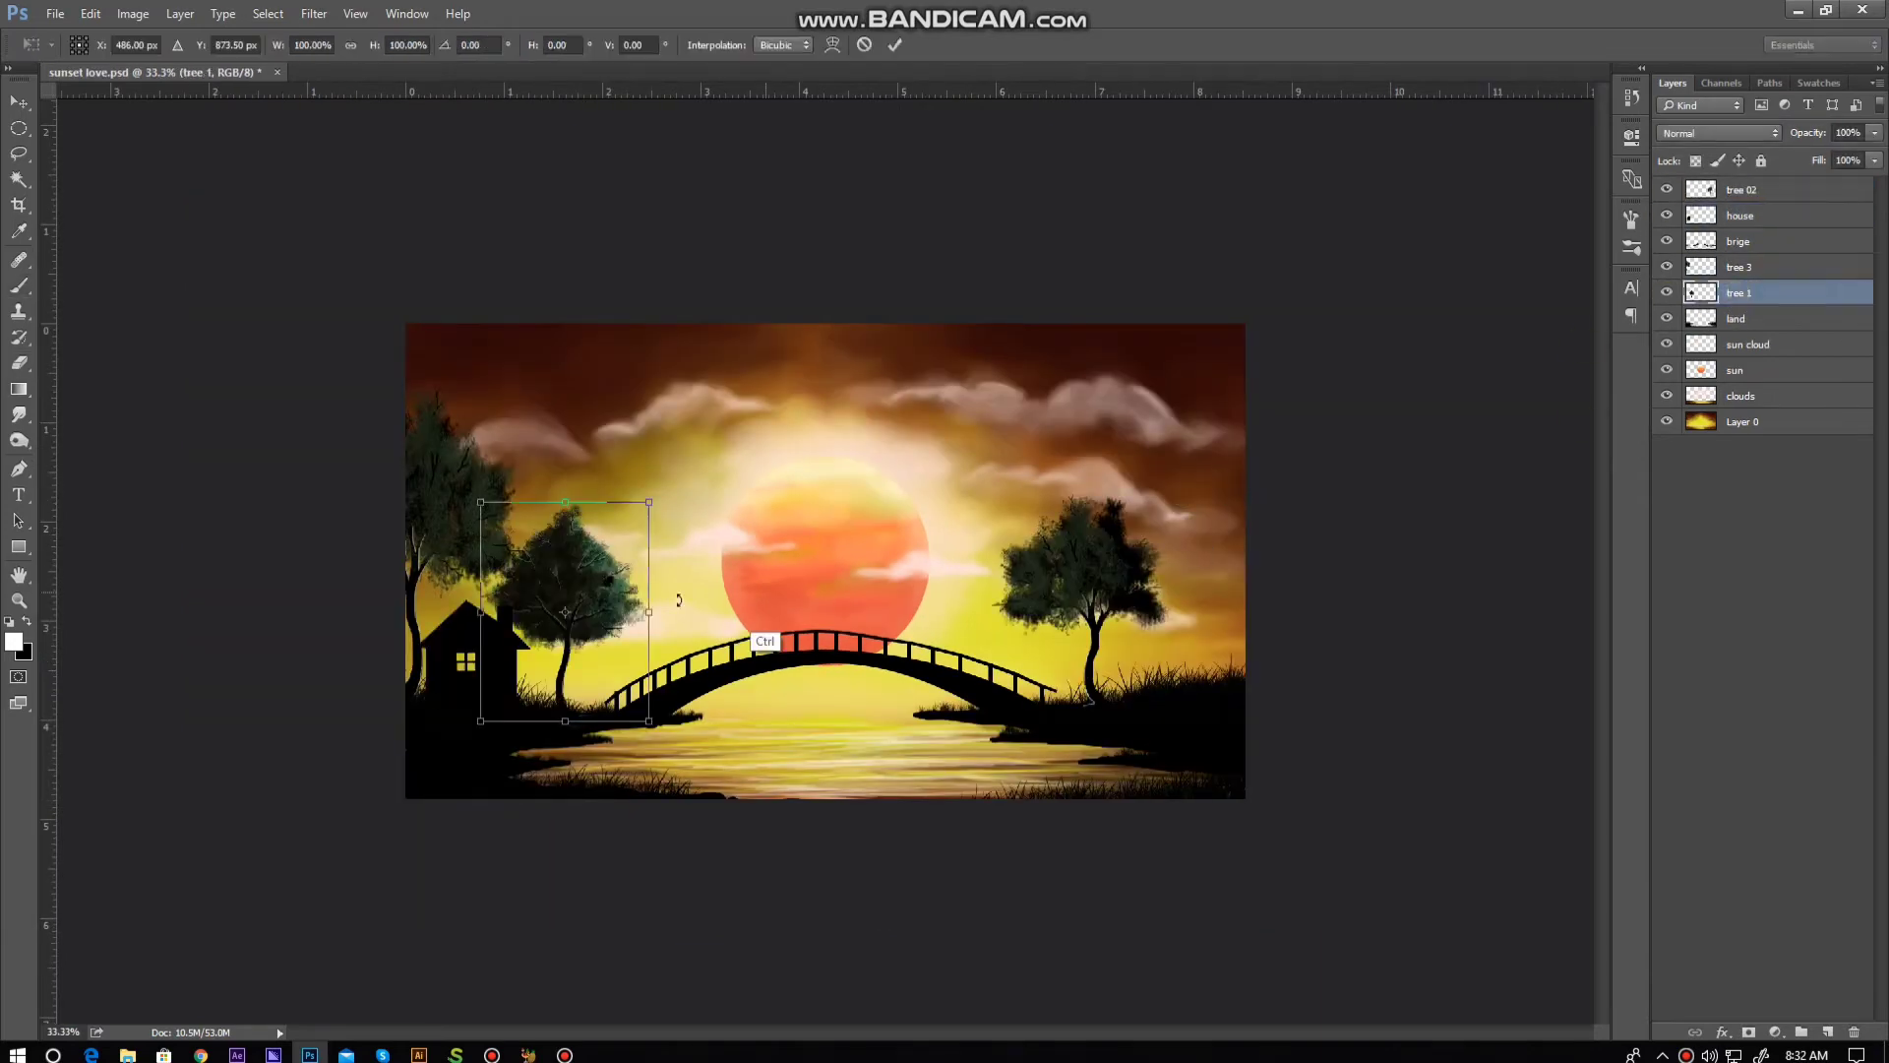
drag(649, 721, 647, 707)
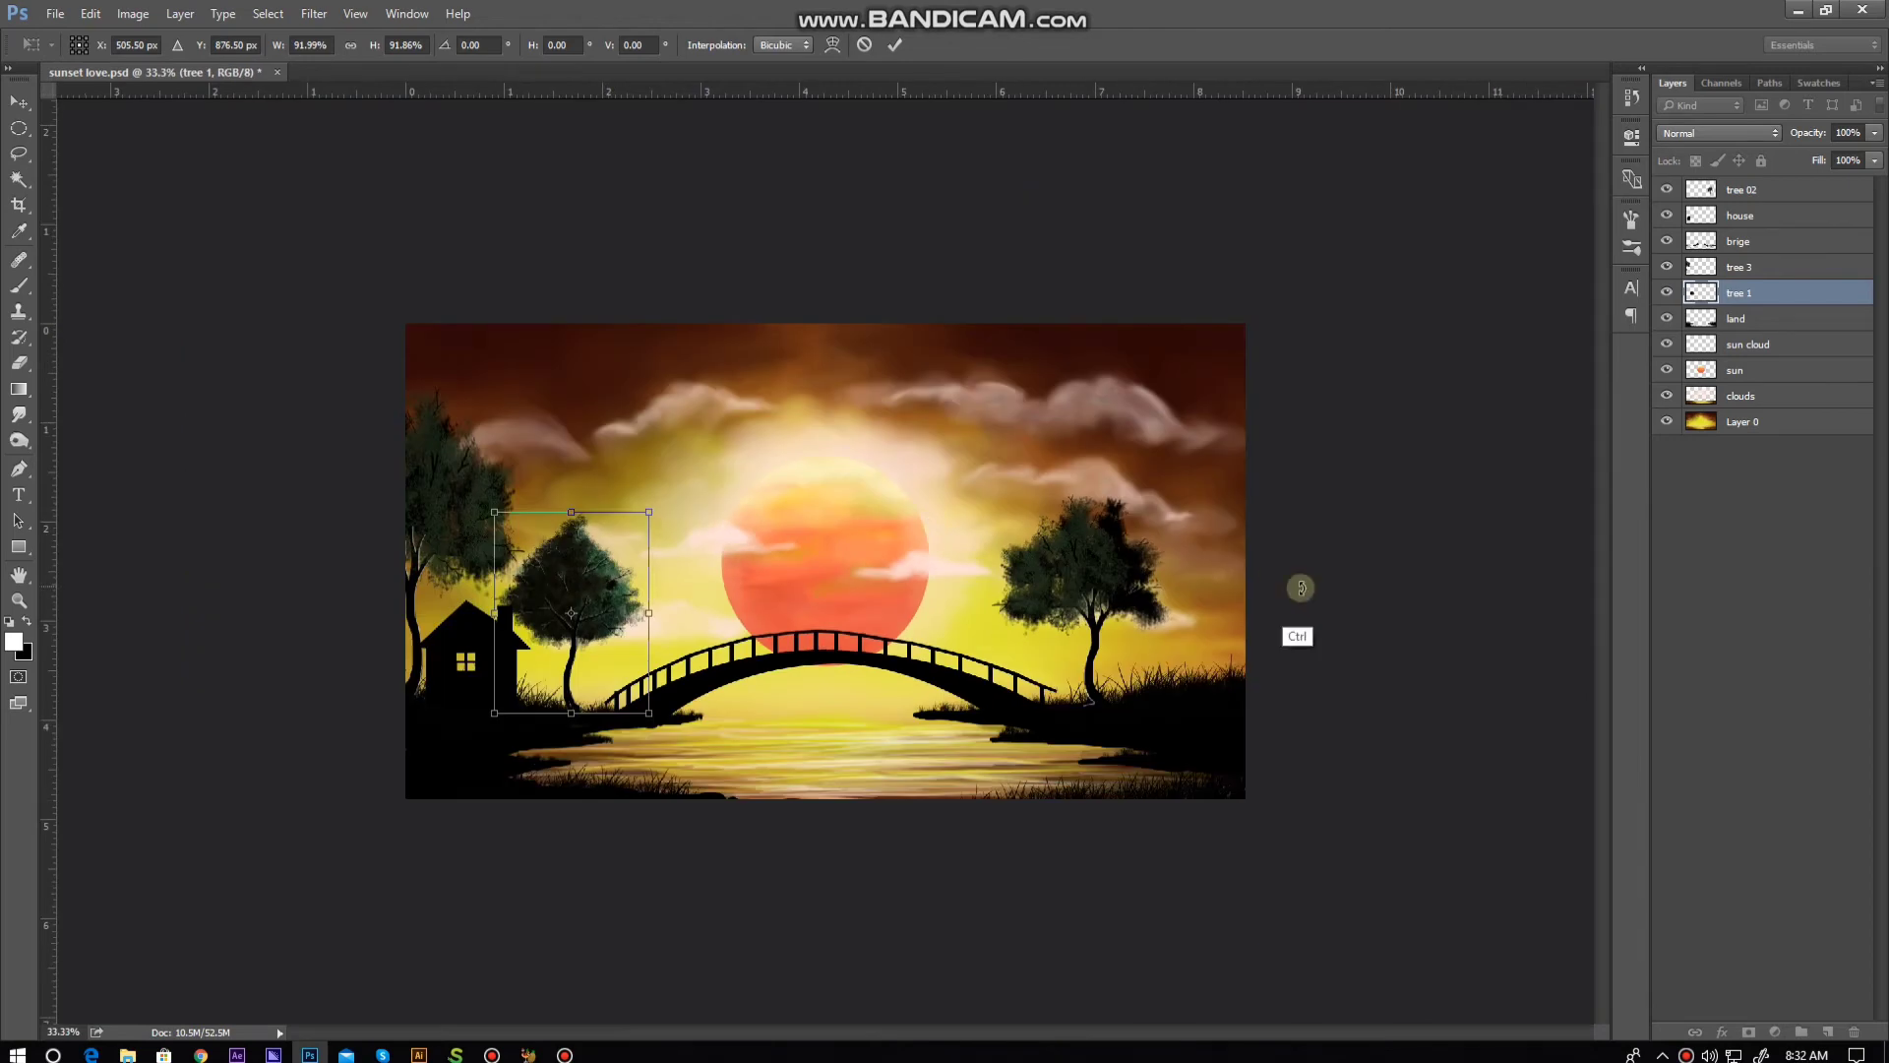
key(Return)
key(b)
Step: Paint a light rim highlight down the house's right wall
ctrl+click(466, 654)
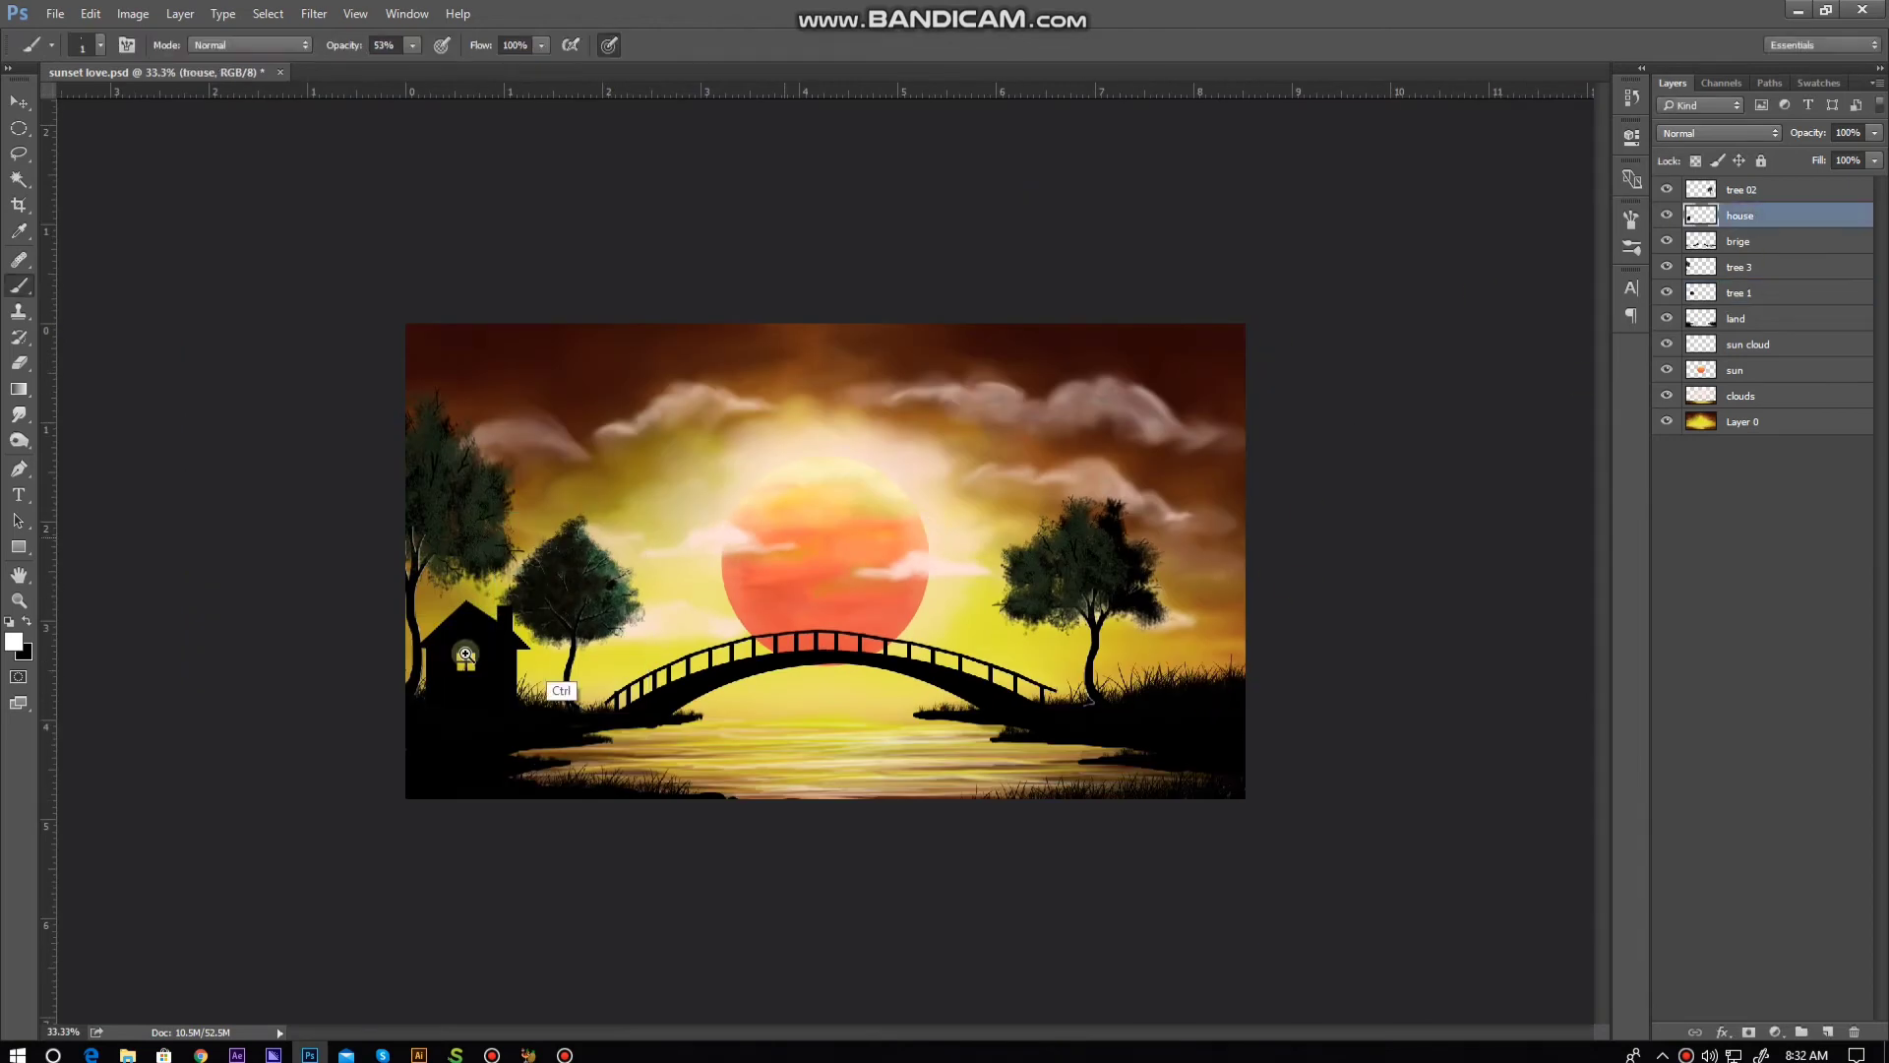
drag(465, 655, 615, 529)
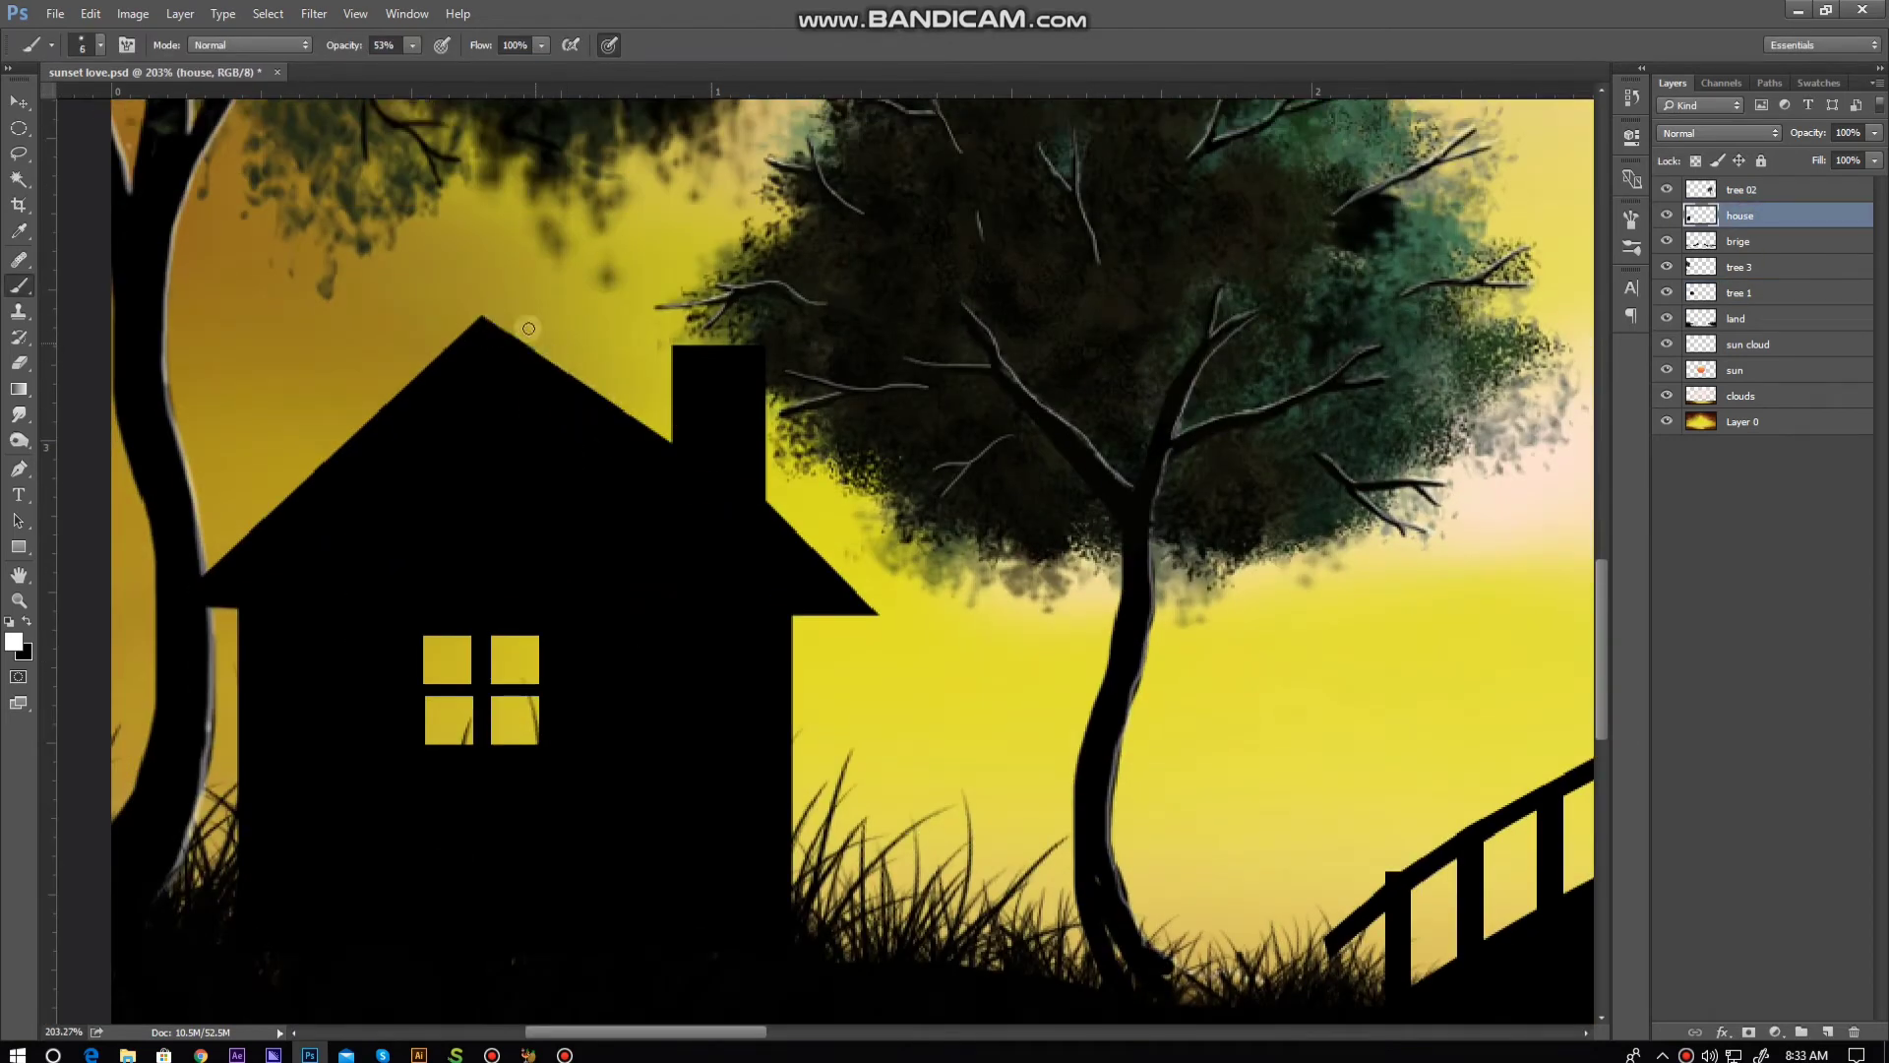
drag(834, 573, 726, 416)
drag(683, 462, 689, 538)
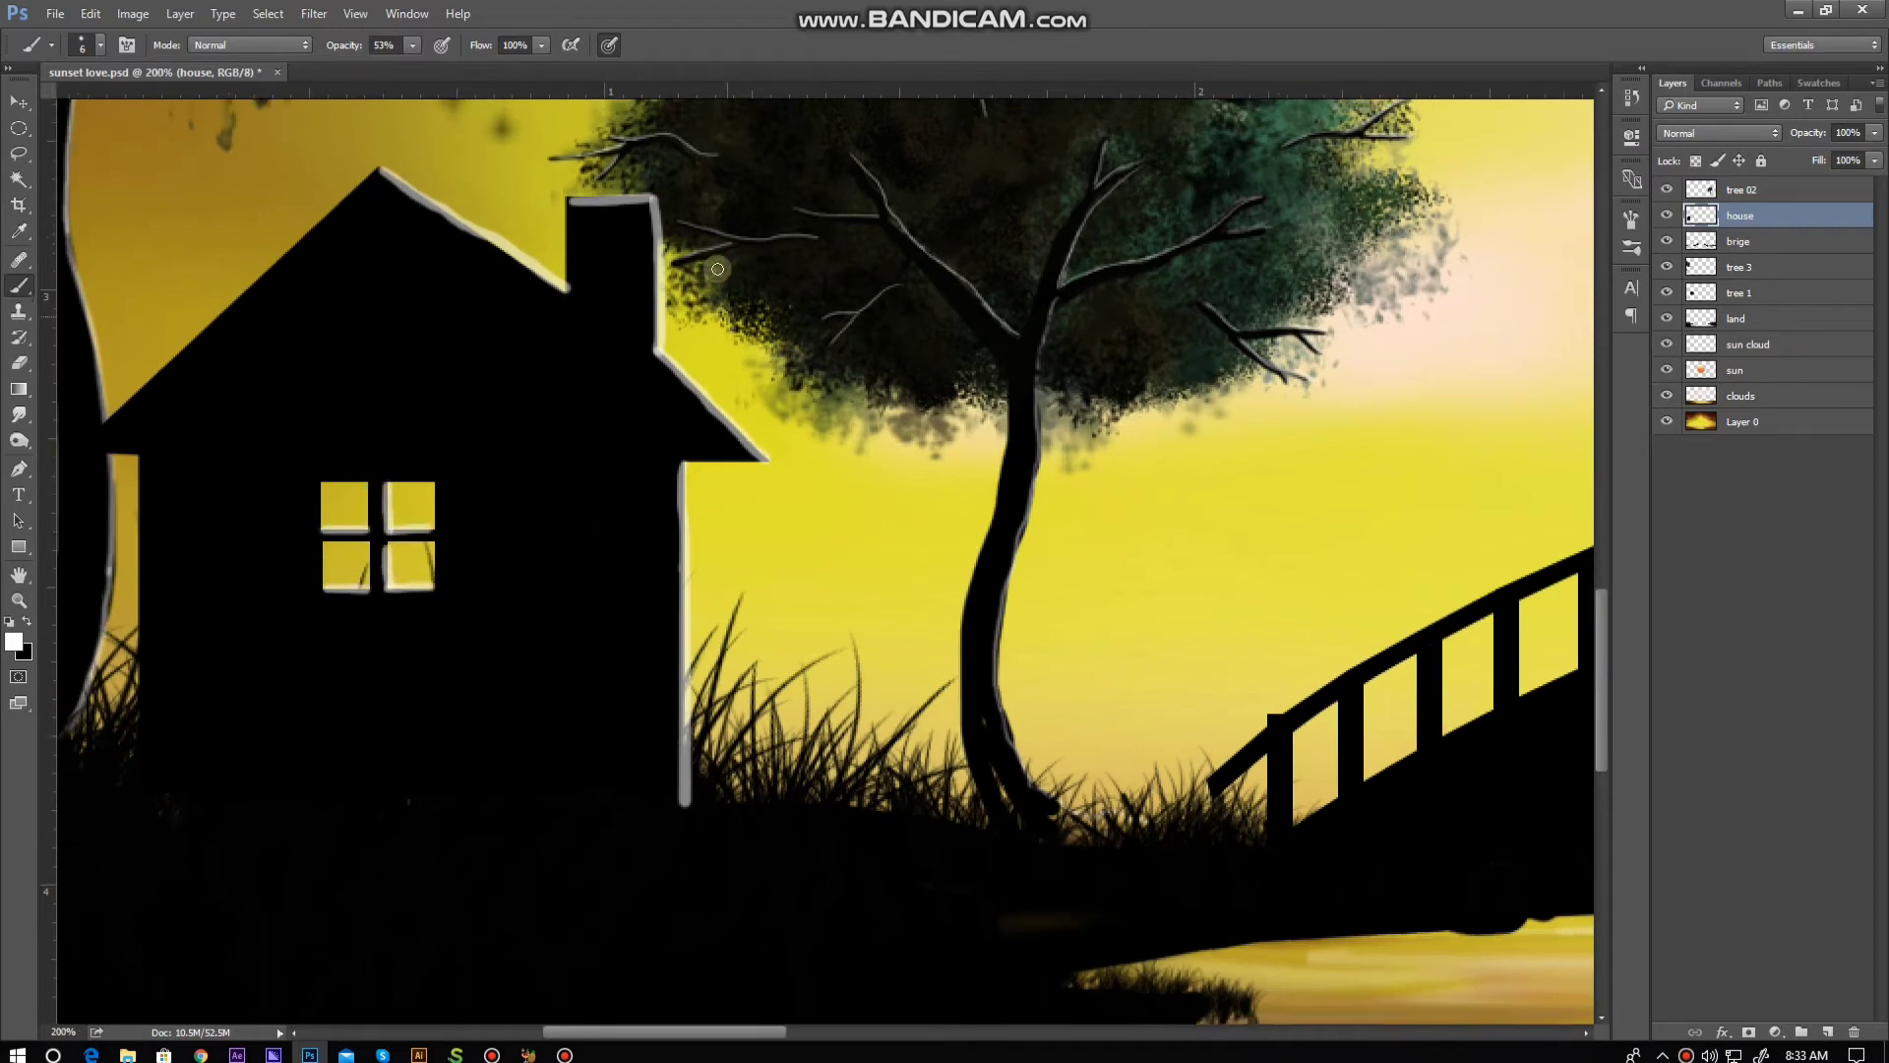
drag(323, 588, 573, 502)
Step: Highlight the left edges of the bridge's railing openings in thin grey strokes
shift+click(443, 728)
drag(605, 399, 370, 551)
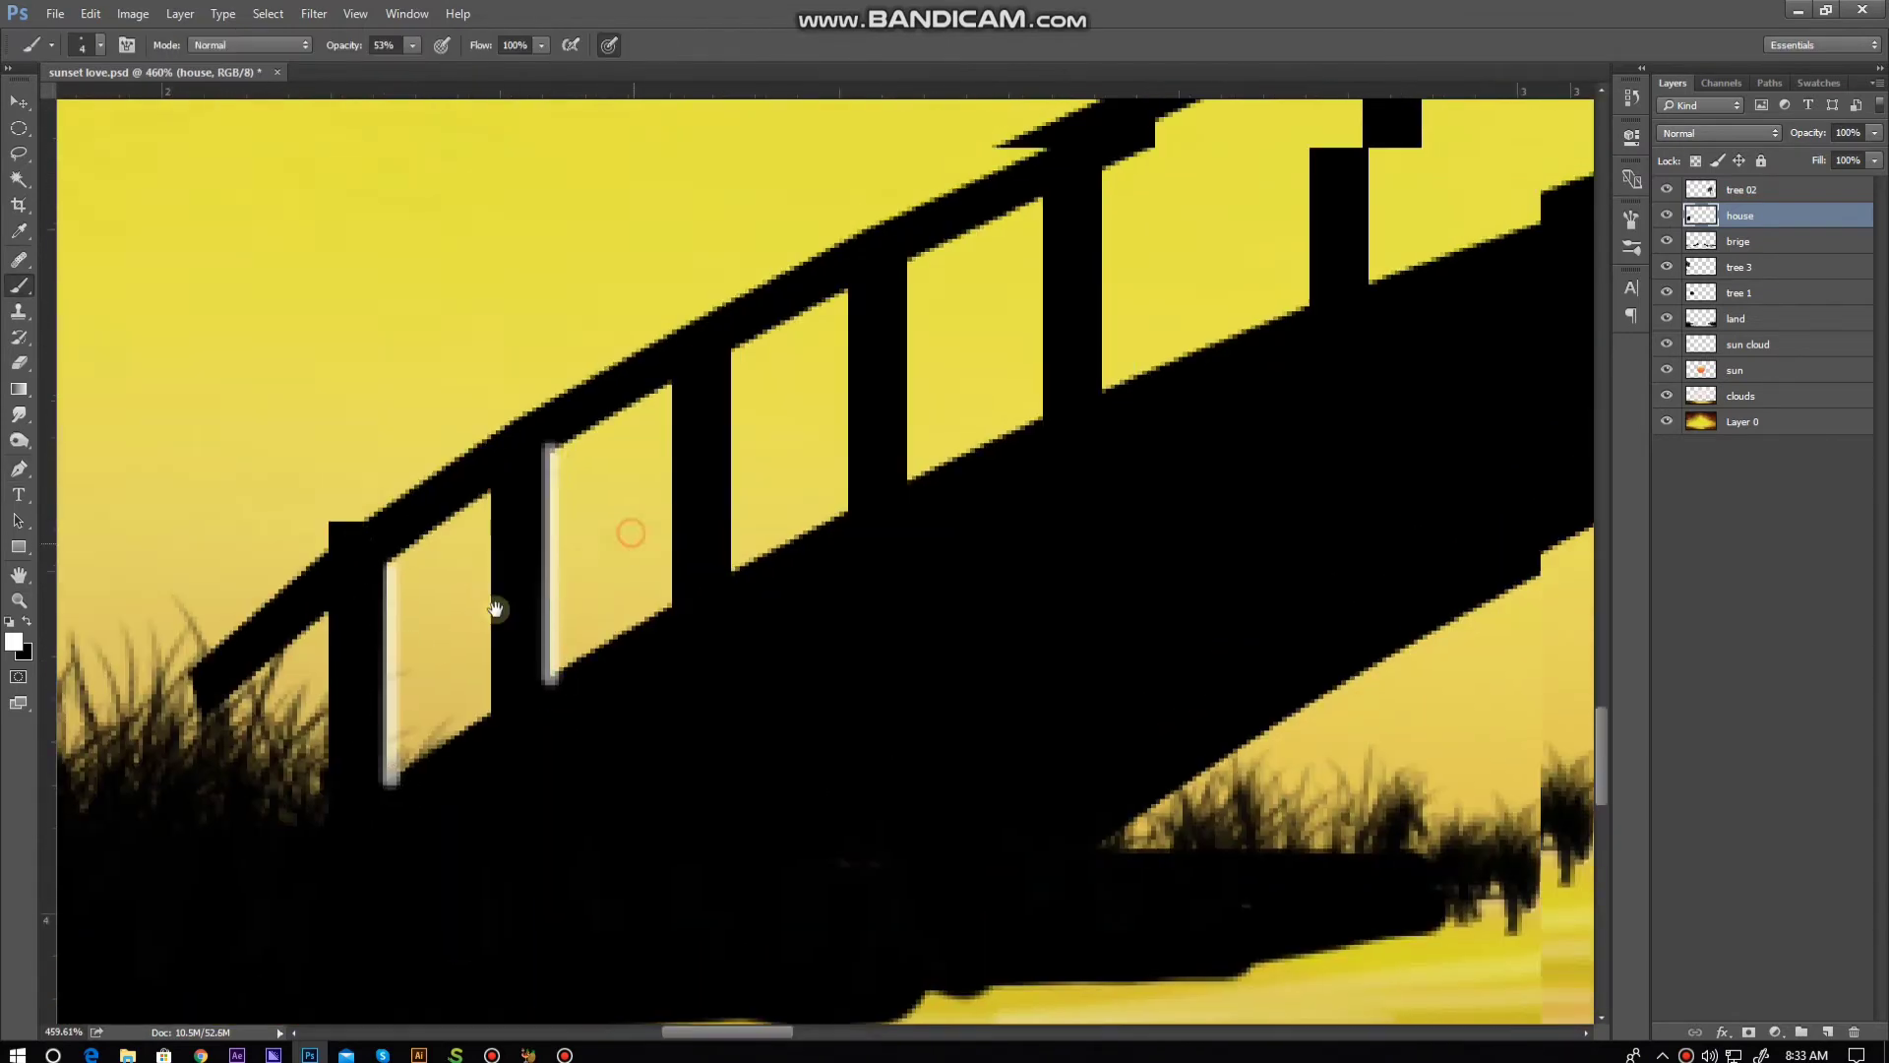
drag(547, 450, 547, 677)
mouse_move(651, 413)
mouse_down()
mouse_move(652, 635)
mouse_move(748, 551)
mouse_up()
right_click(766, 382)
key(Escape)
scroll(633, 518, left, 2)
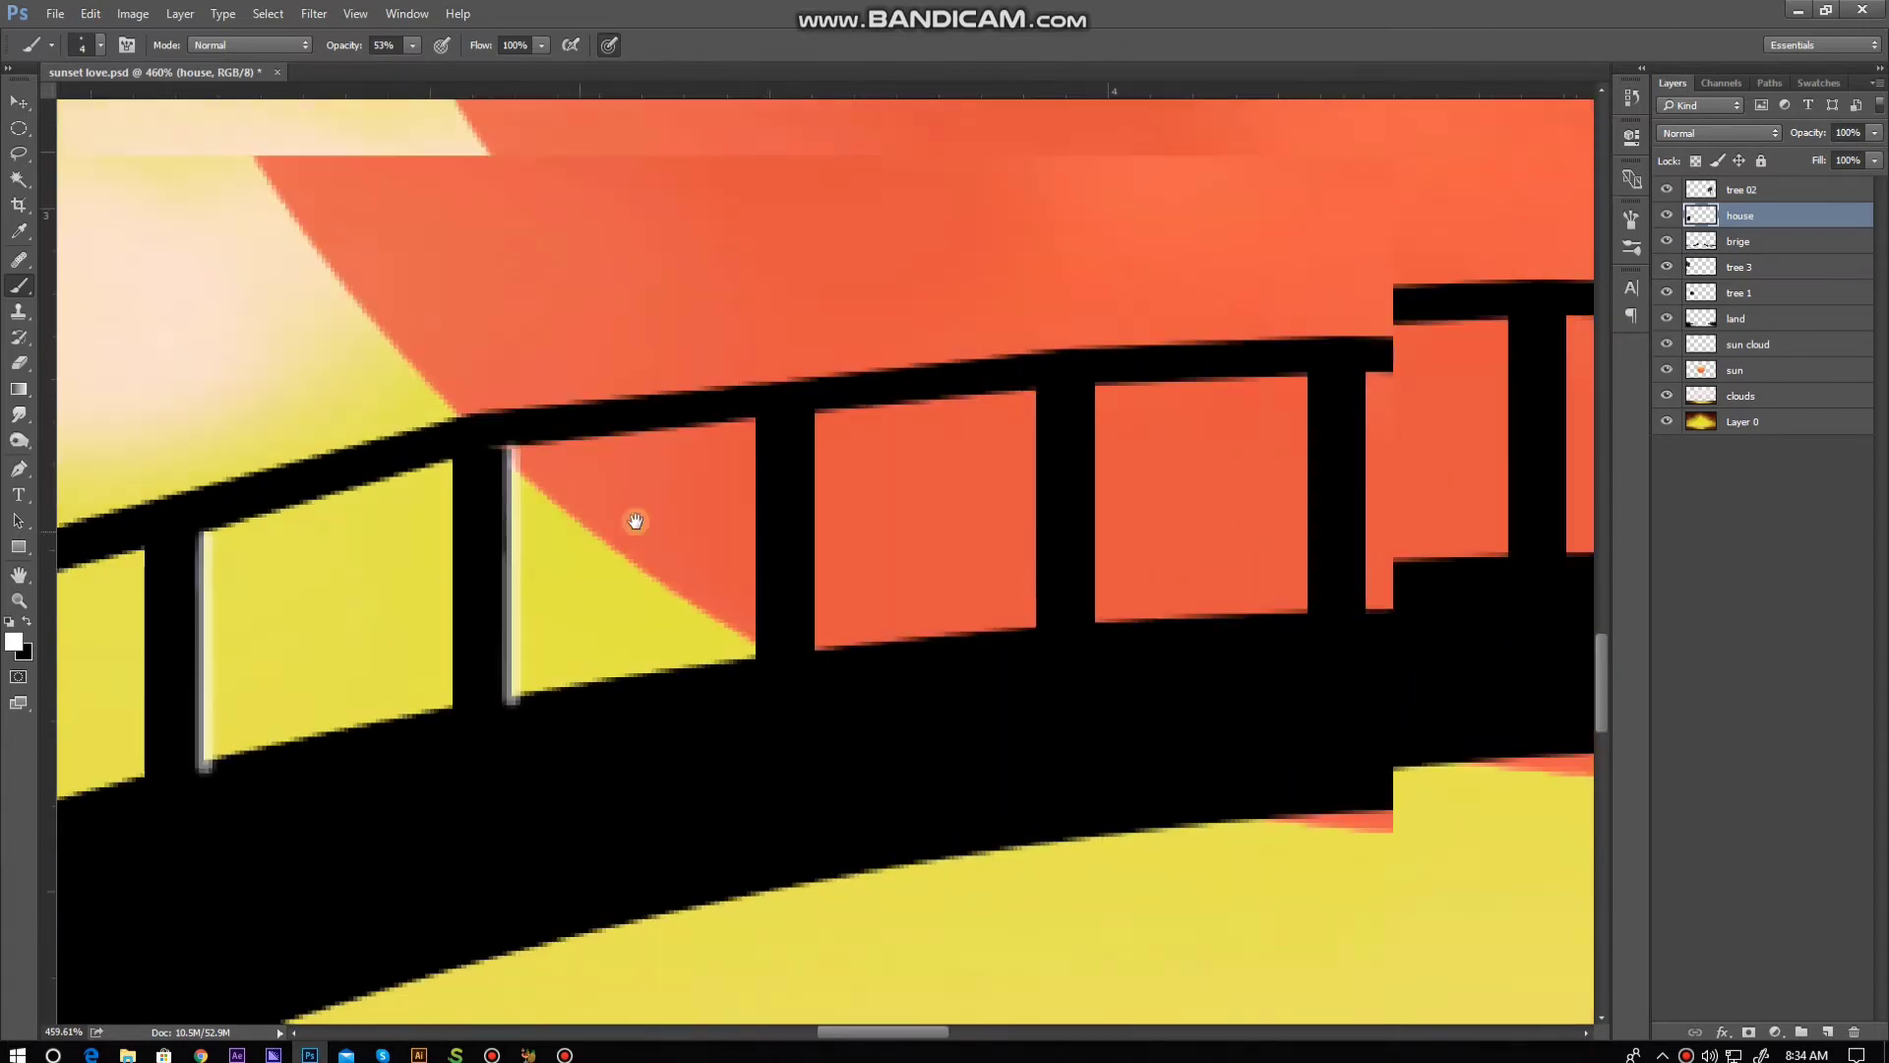
Step: Paint vertical grey highlights along the bridge posts and railing opening edges
drag(809, 425, 810, 645)
scroll(813, 659, down, 3)
drag(1075, 383, 1075, 516)
scroll(1067, 552, right, 3)
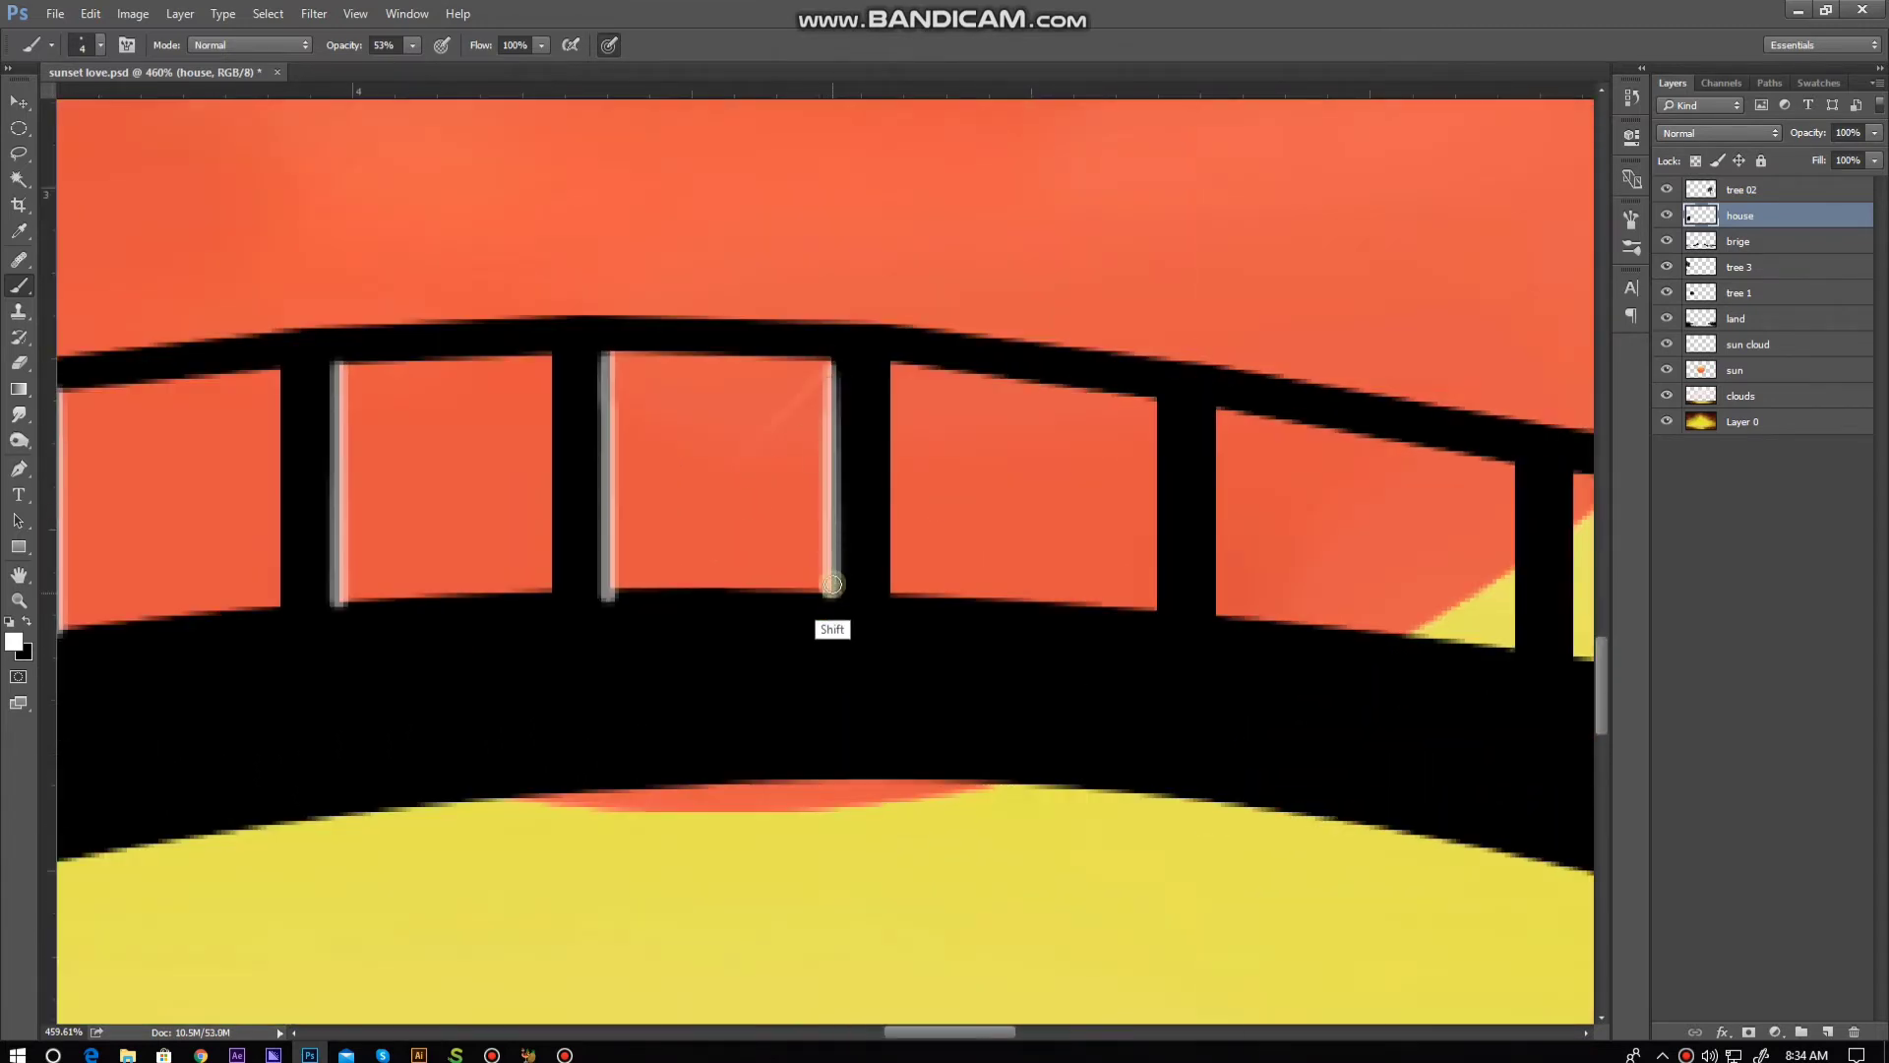
drag(1156, 398, 1156, 625)
scroll(1151, 640, down, 1)
scroll(1443, 462, right, 3)
drag(1171, 466, 1171, 661)
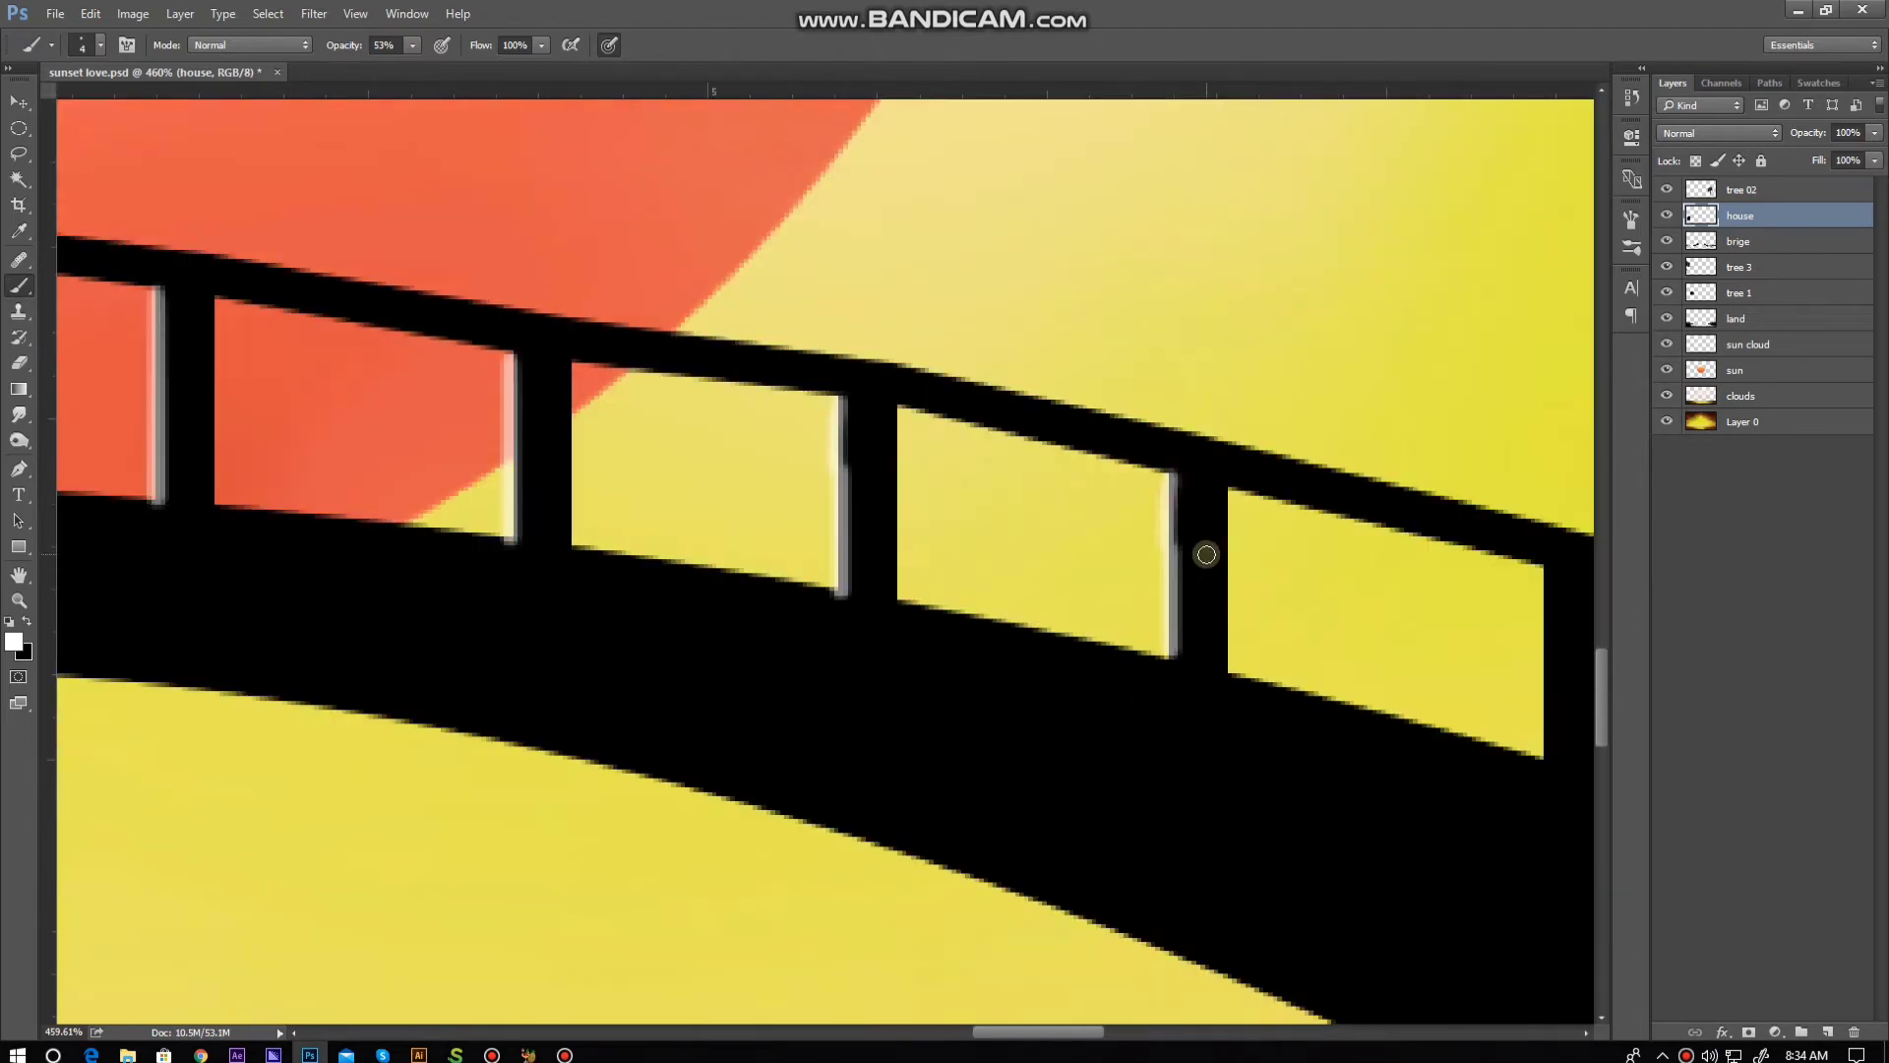
scroll(1206, 552, down, 2)
drag(1018, 448, 1004, 661)
scroll(1004, 665, down, 1)
Step: Highlight another post edge and the bottom edges of the railing openings
shift+right_click(1099, 450)
key(Escape)
scroll(1117, 434, down, 2)
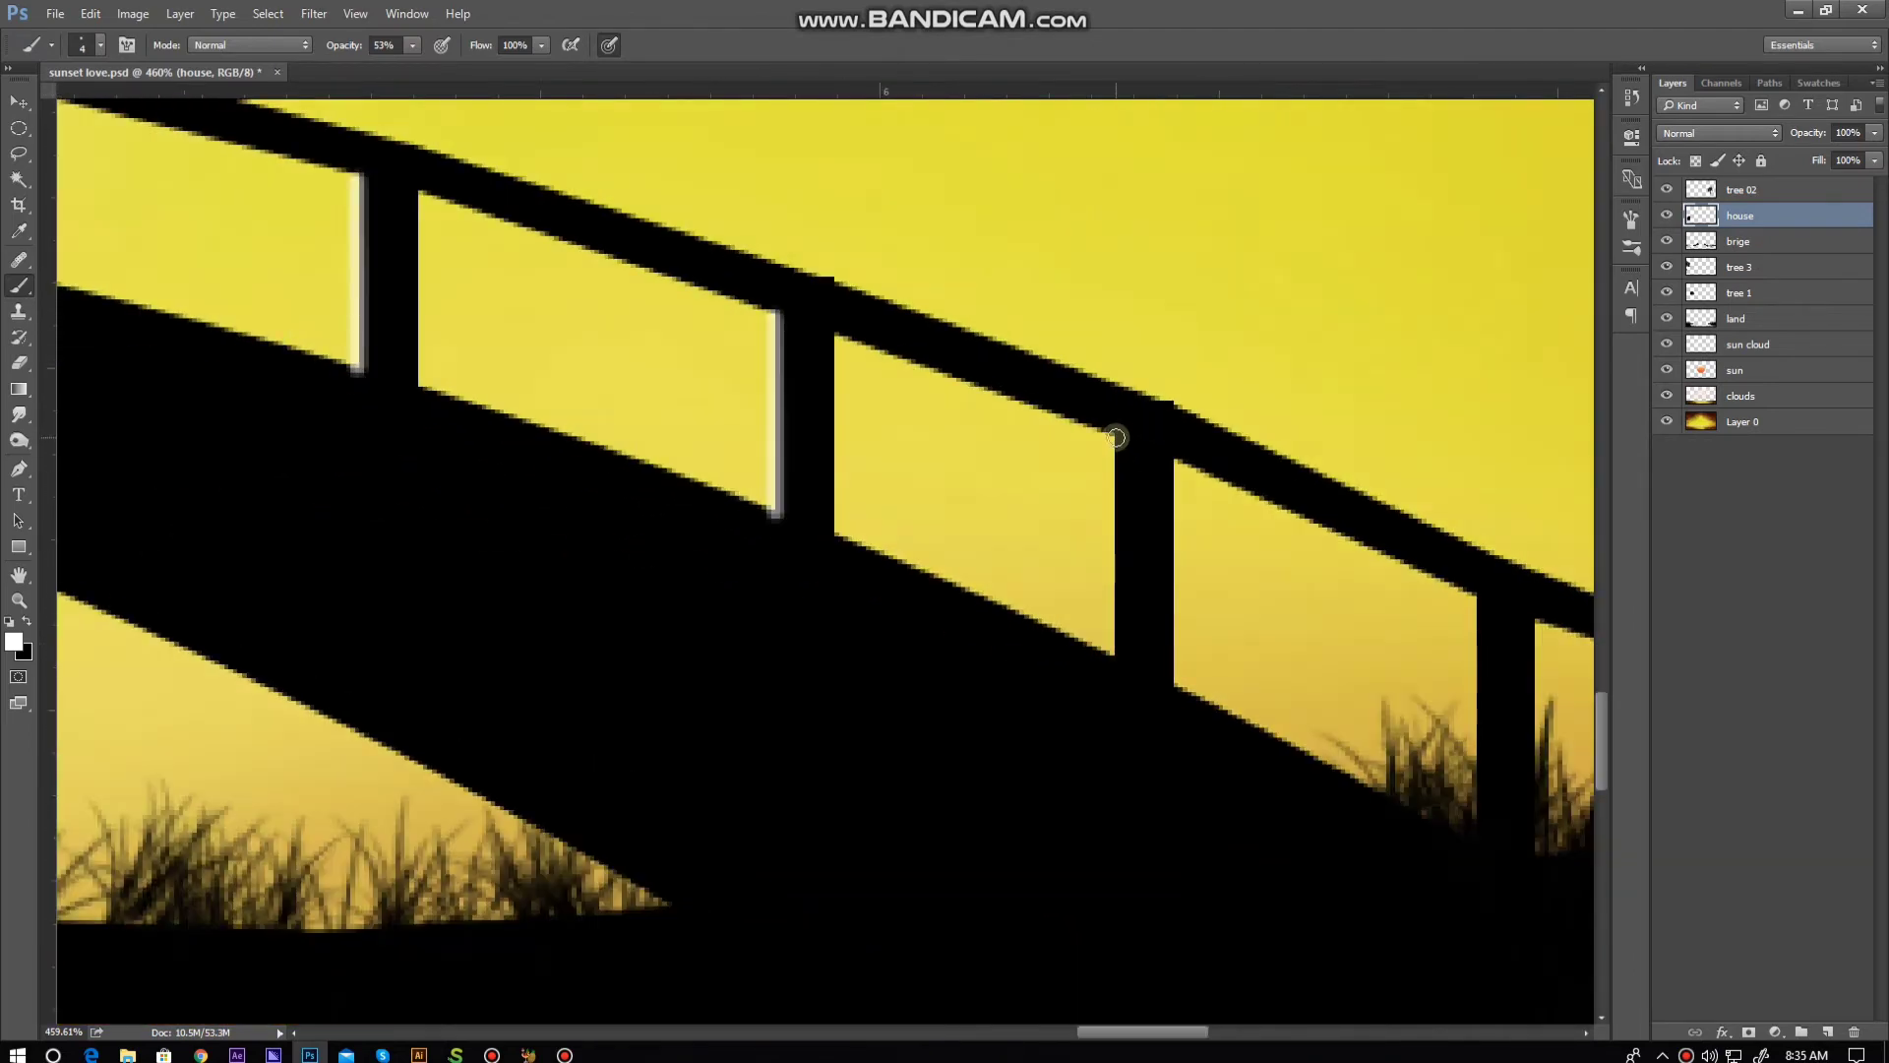
drag(1161, 466, 1160, 693)
scroll(1161, 697, right, 2)
scroll(1049, 510, down, 2)
drag(1048, 510, 1264, 605)
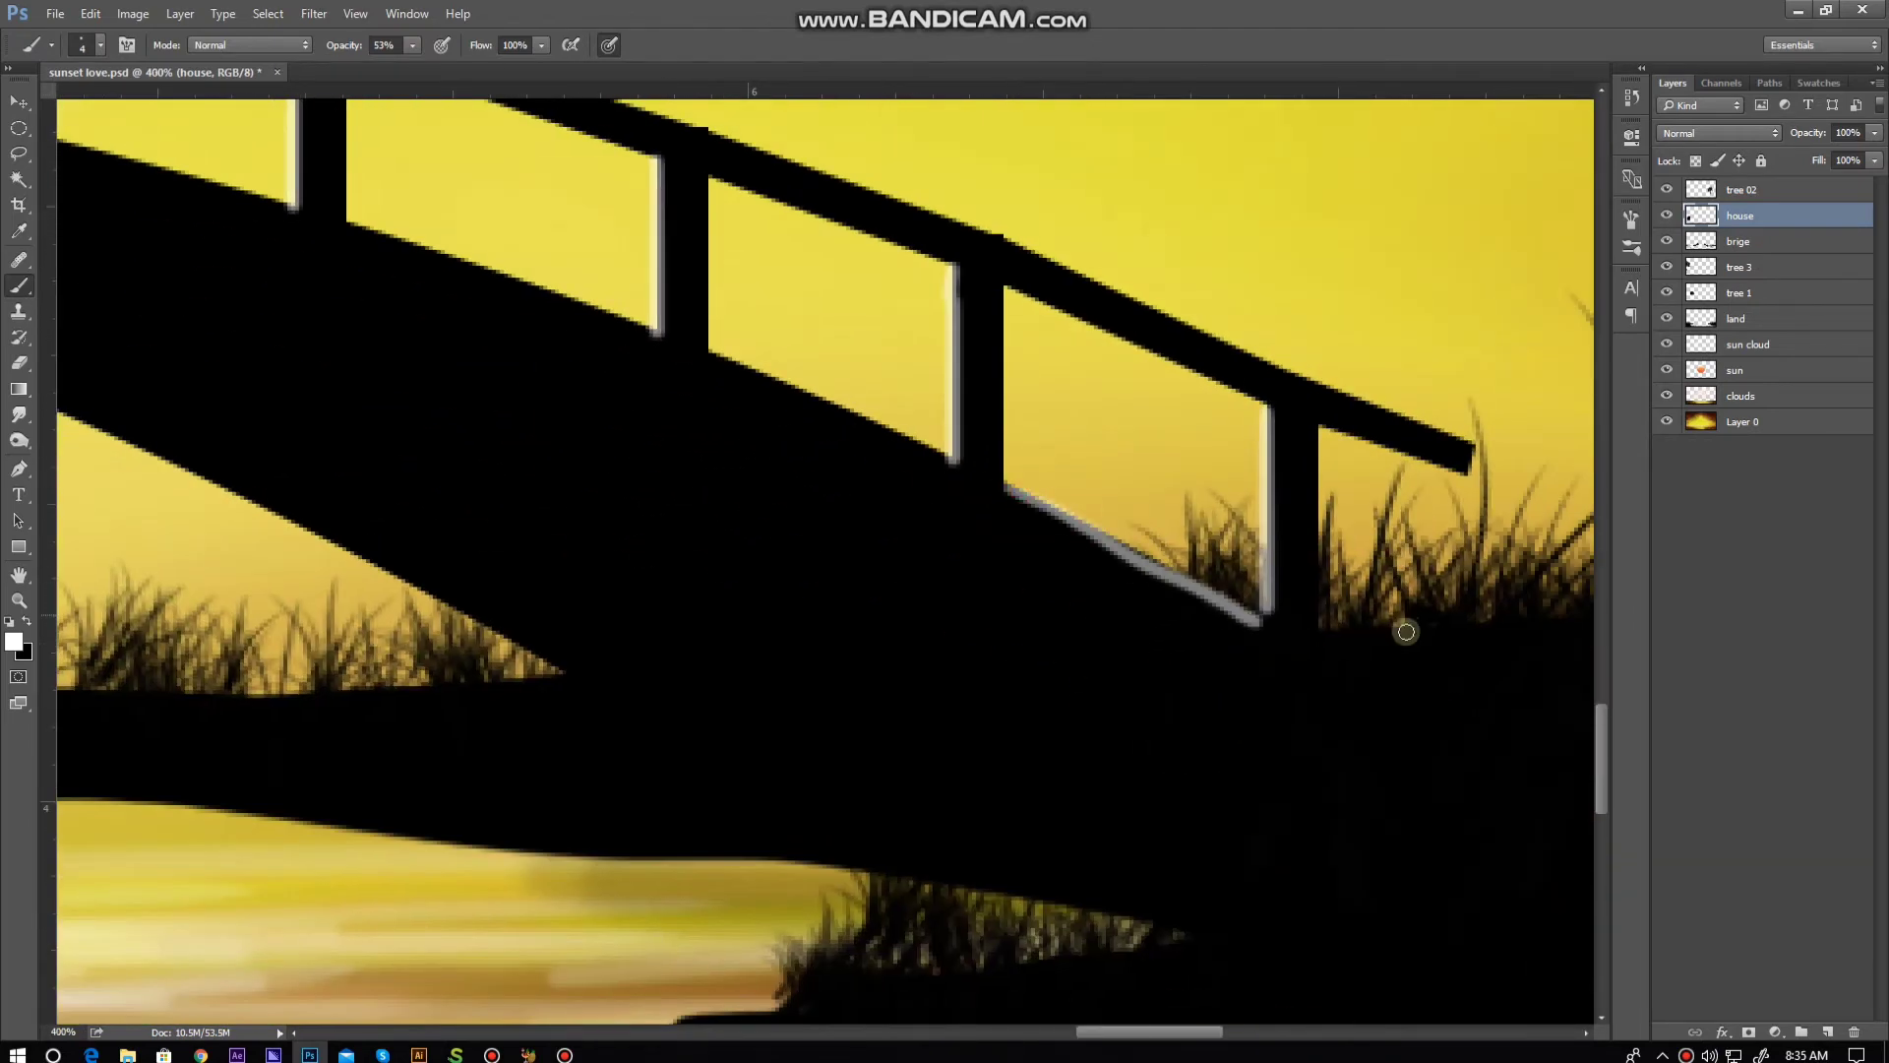
scroll(1404, 624, up, 3)
scroll(1279, 551, left, 3)
scroll(1147, 492, left, 2)
scroll(1108, 409, left, 3)
drag(1173, 459, 855, 383)
scroll(1059, 430, left, 3)
scroll(915, 409, left, 2)
scroll(839, 392, left, 3)
scroll(577, 477, left, 3)
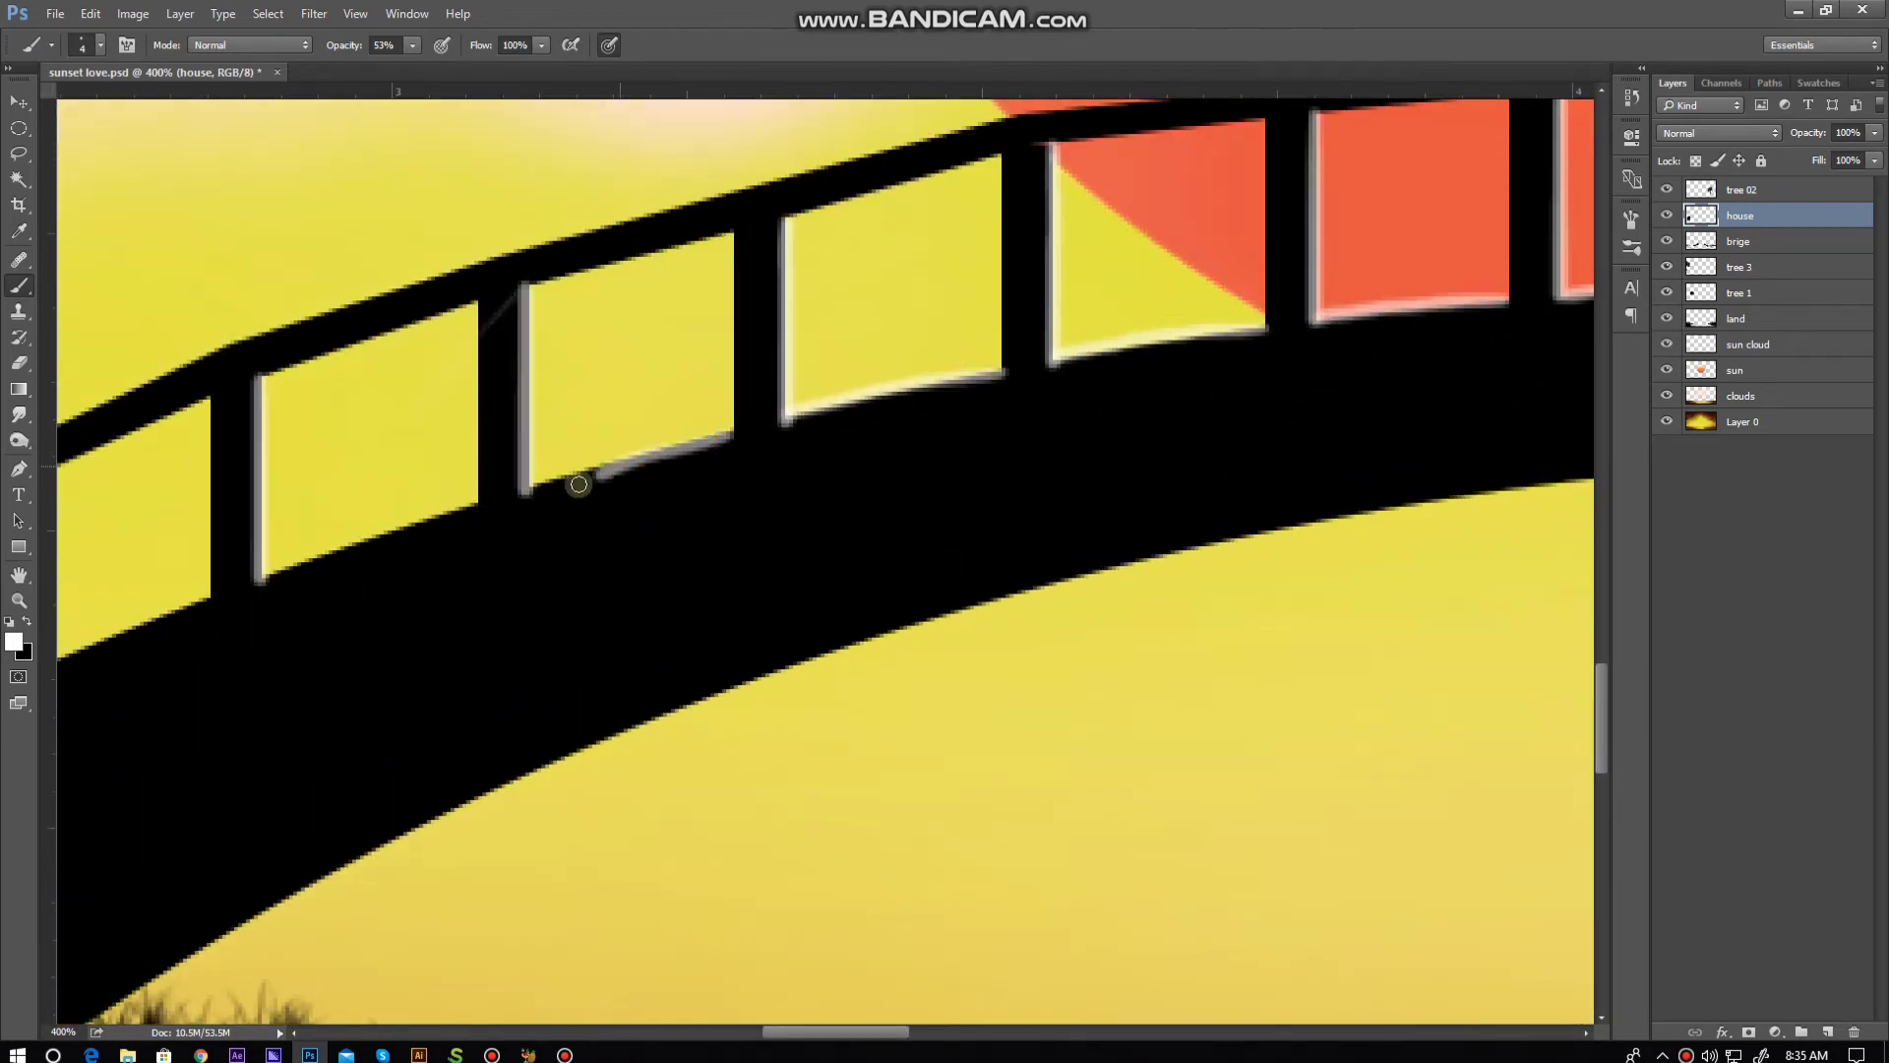
scroll(806, 426, left, 3)
scroll(689, 462, down, 2)
scroll(638, 494, left, 3)
Step: Paint grey highlights along the lower left rail and the arch's descending top rail
drag(334, 681, 222, 747)
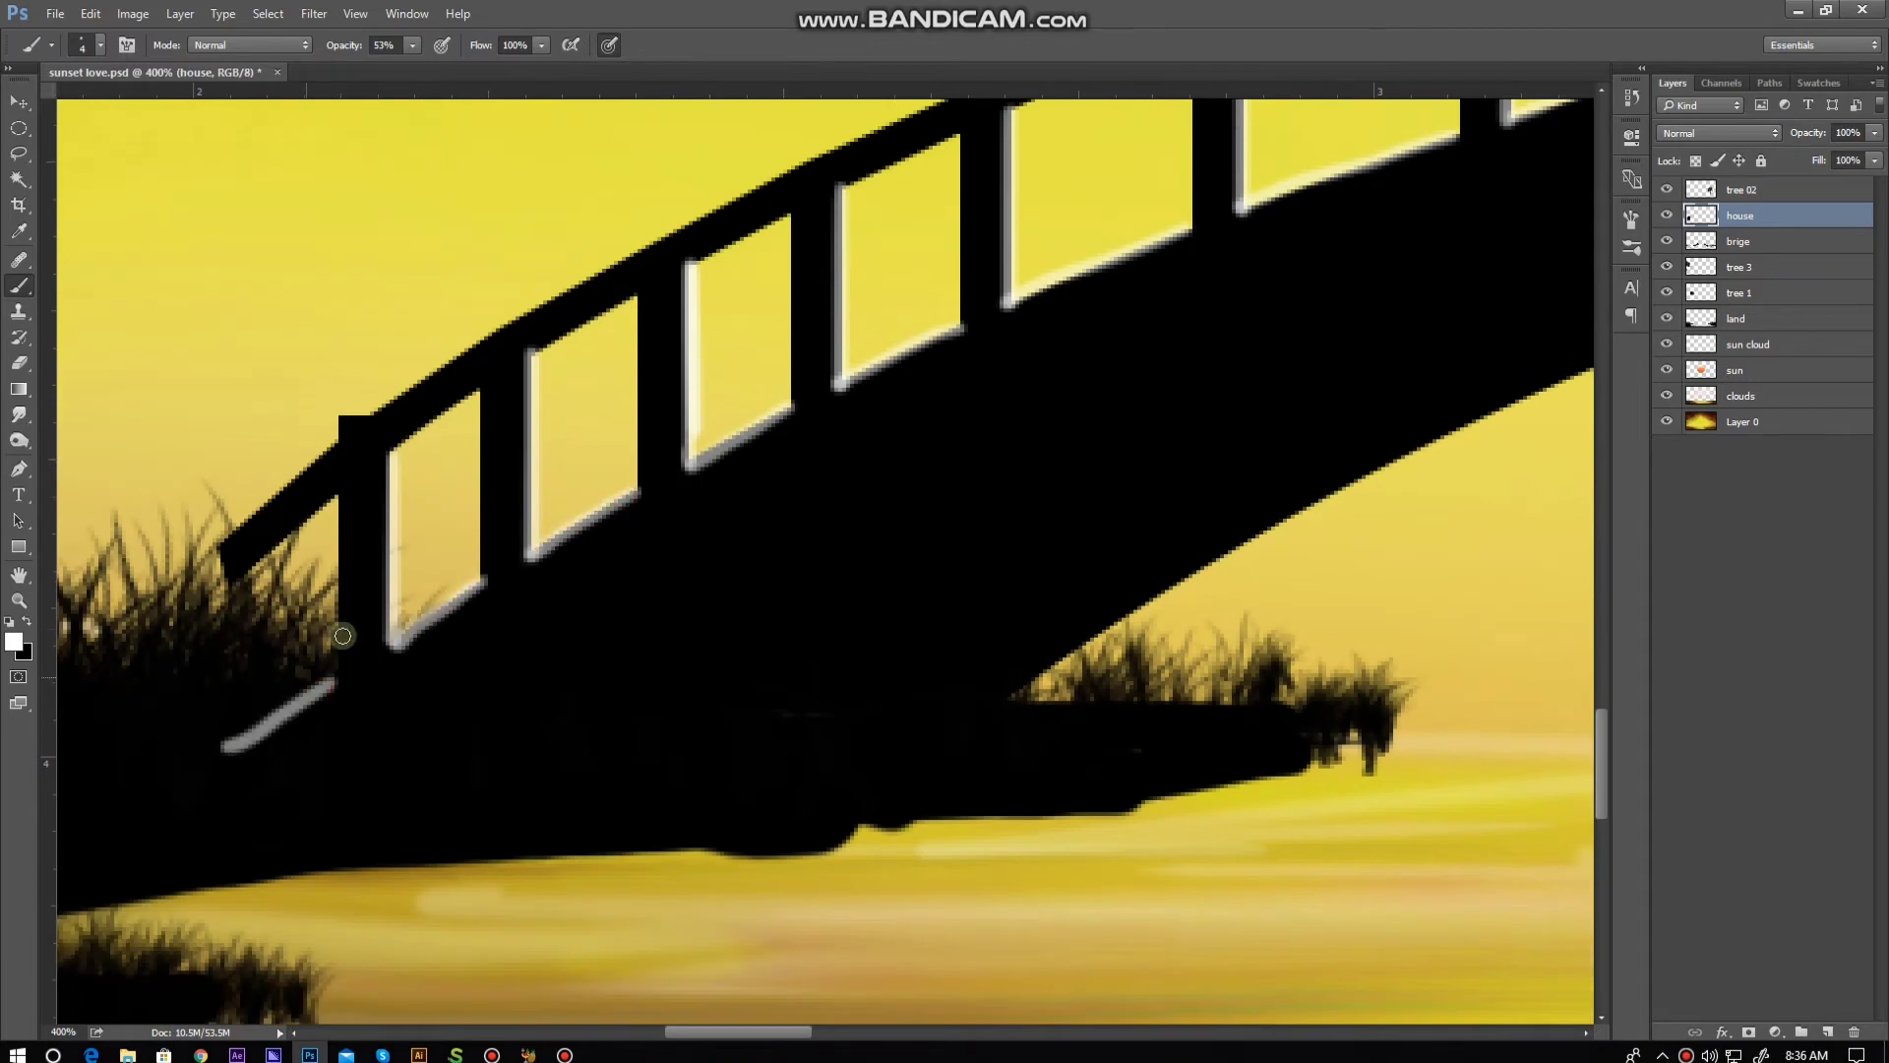
drag(336, 442, 259, 590)
drag(597, 381, 639, 382)
scroll(598, 381, right, 3)
scroll(610, 382, right, 3)
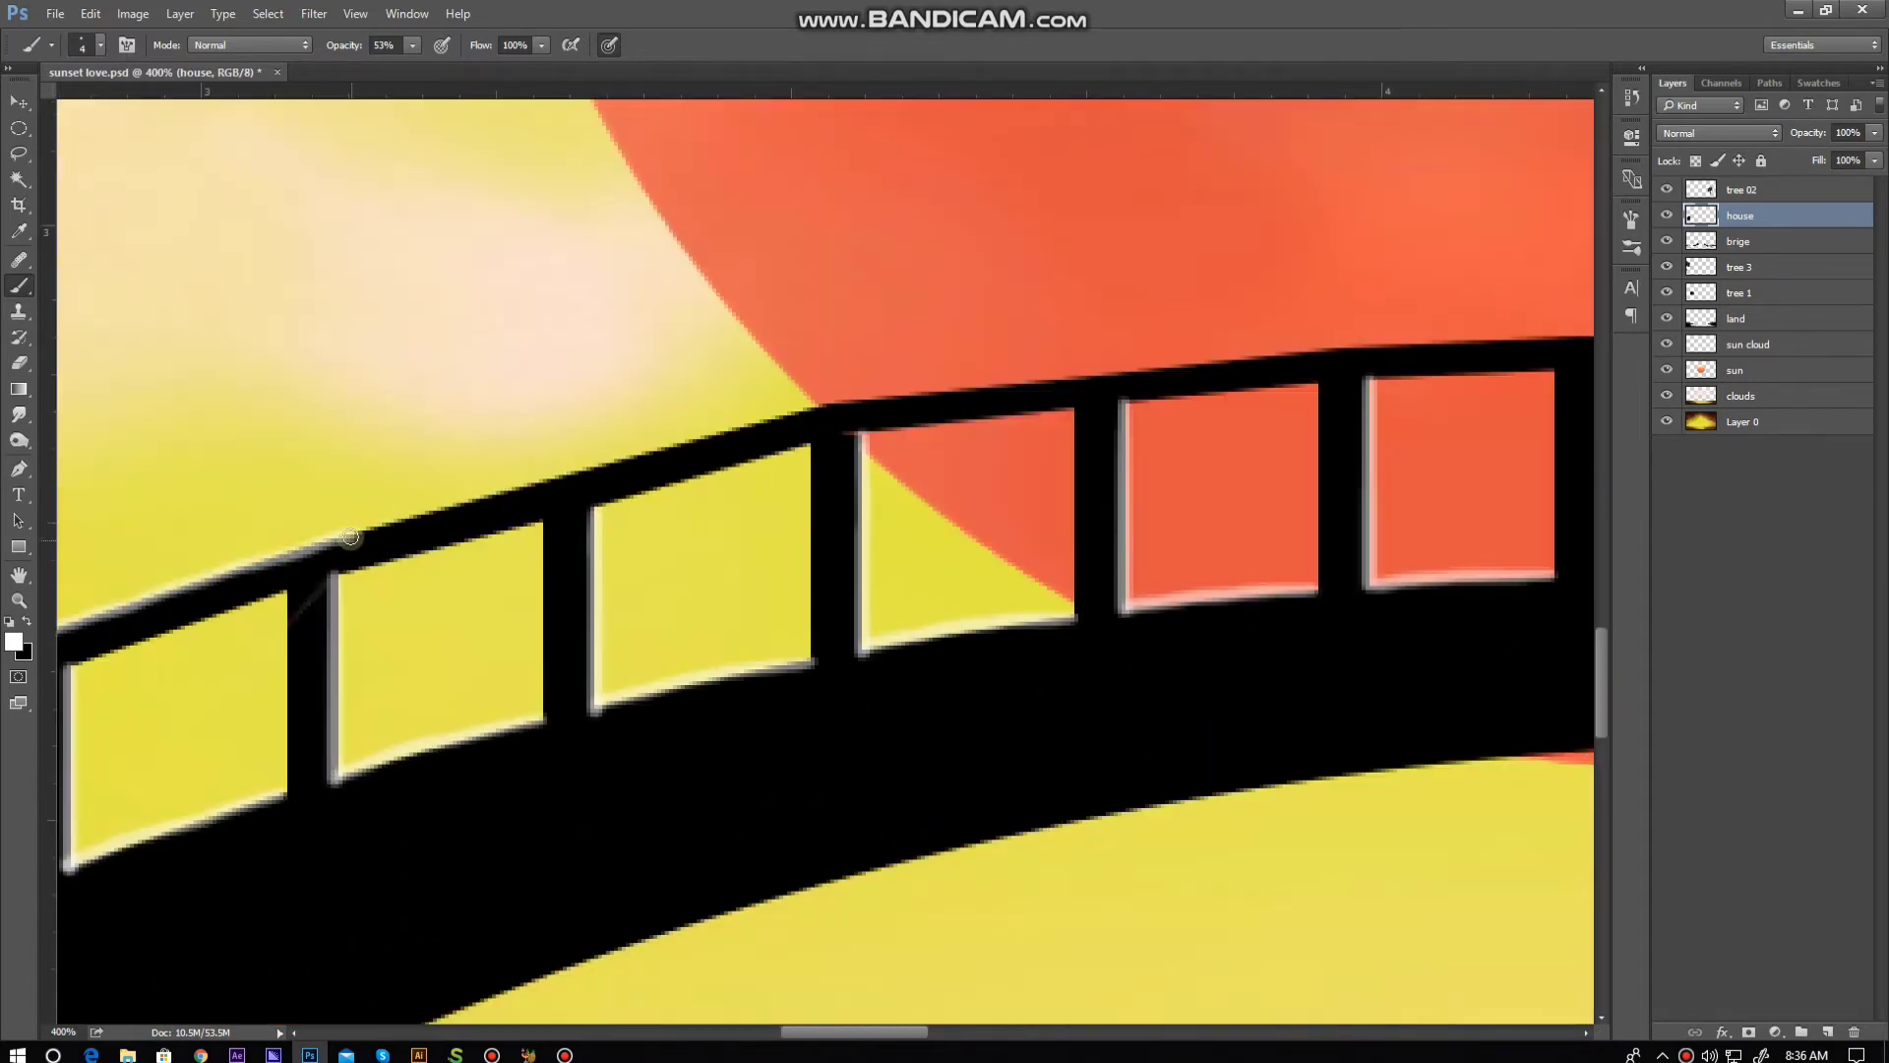
scroll(625, 382, right, 3)
scroll(639, 382, right, 3)
scroll(639, 382, right, 5)
scroll(914, 405, right, 5)
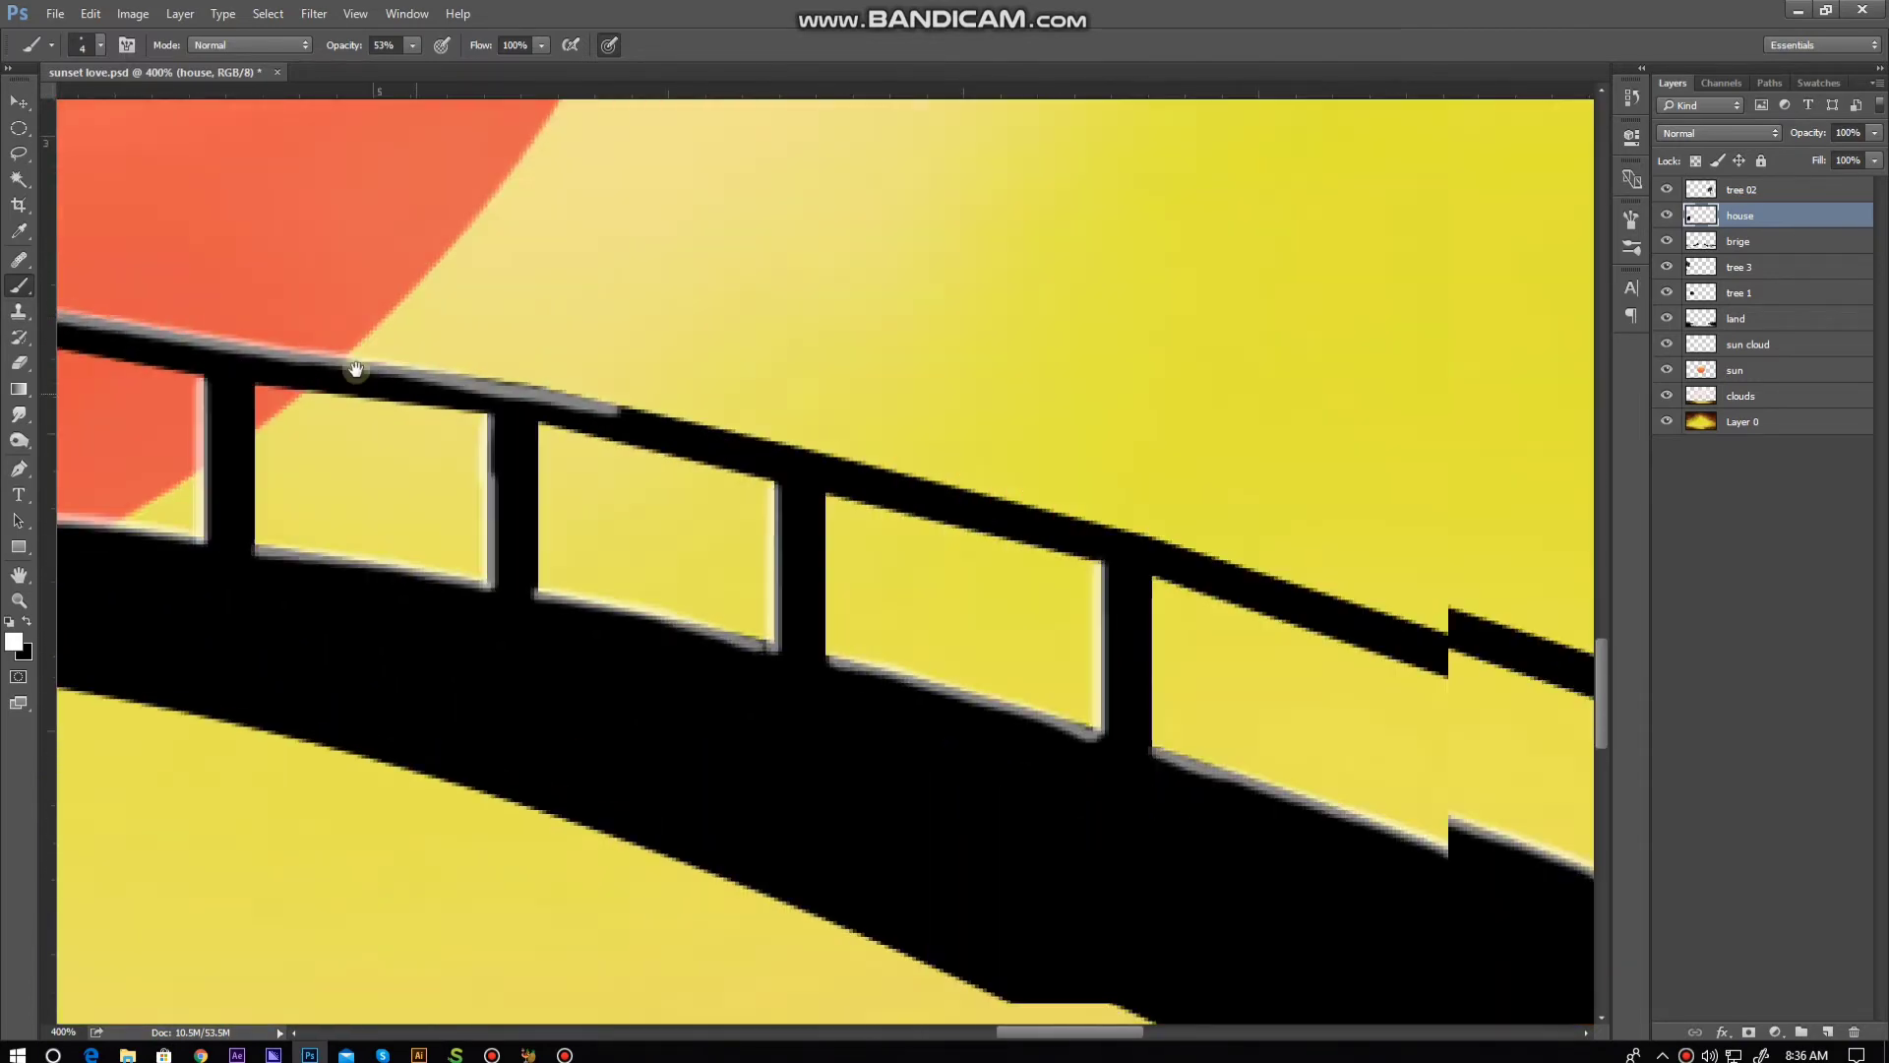
scroll(354, 371, down, 3)
drag(298, 313, 1494, 674)
scroll(1494, 674, down, 2)
scroll(1476, 590, down, 2)
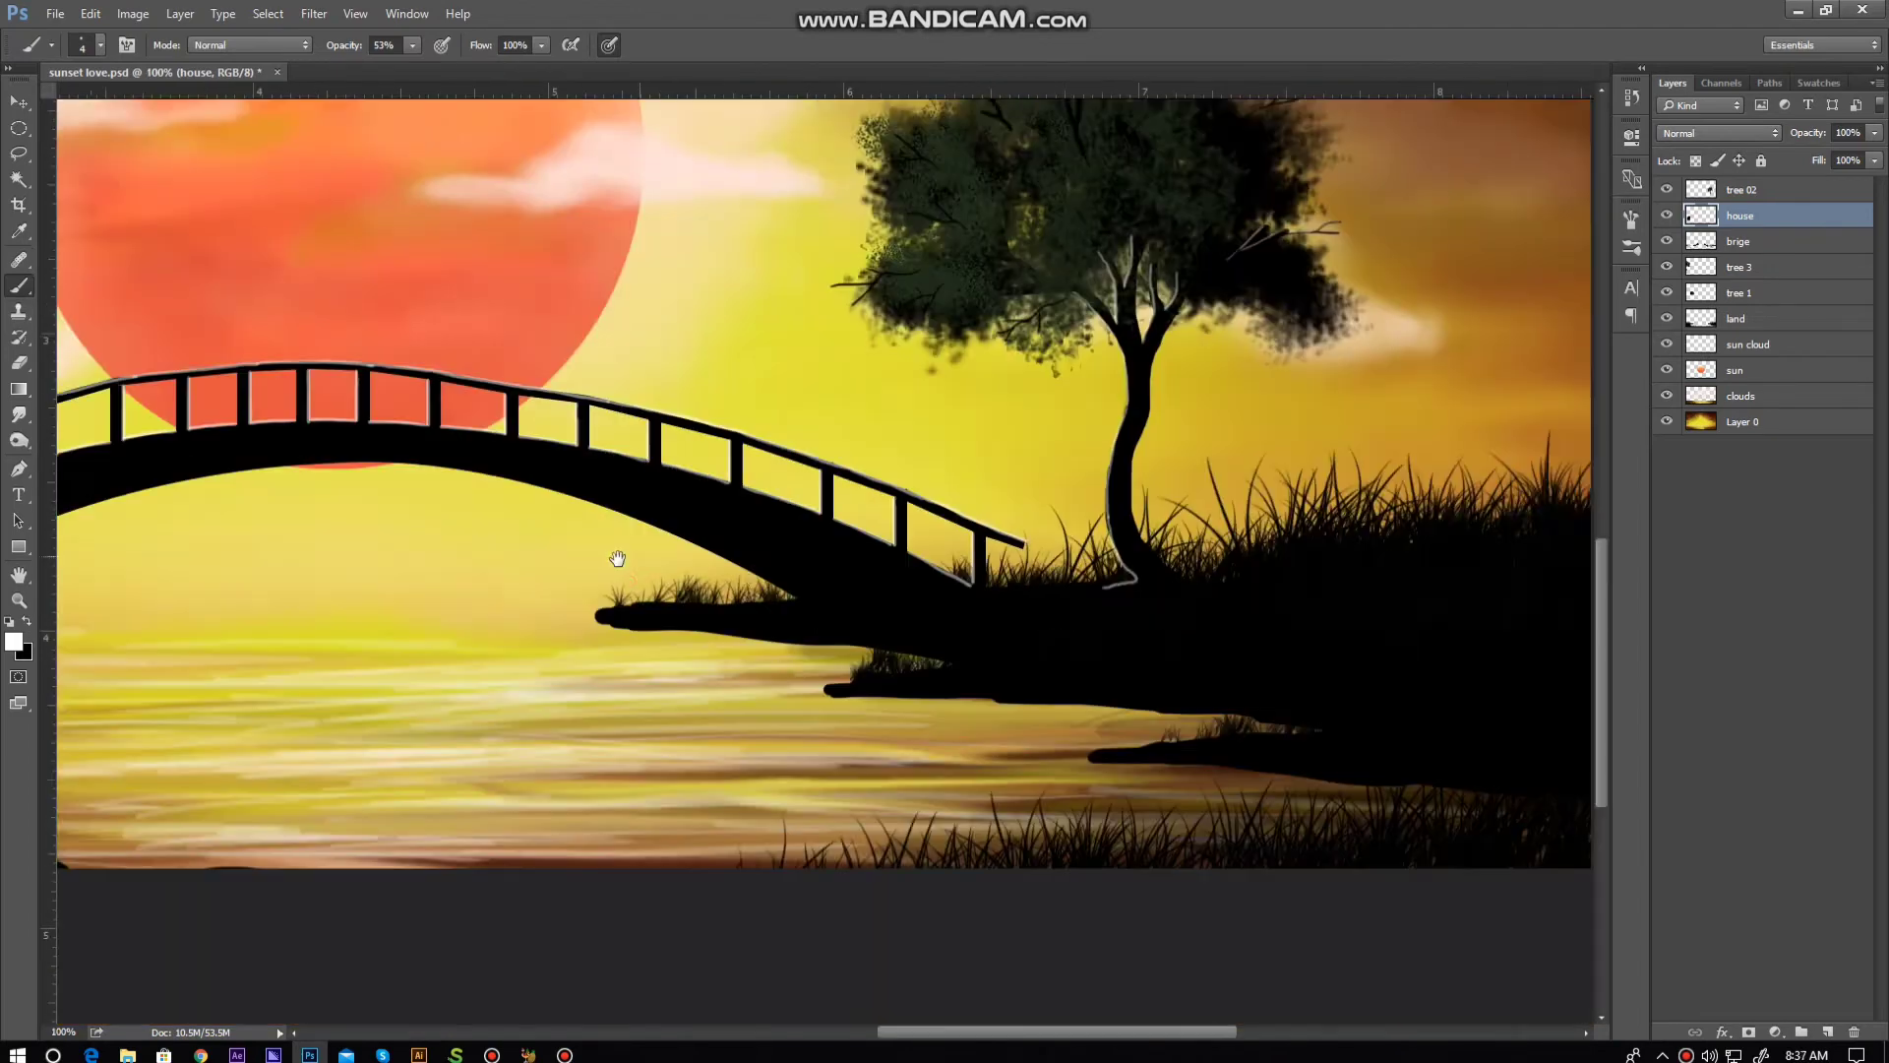
scroll(1446, 443, down, 1)
scroll(999, 552, down, 1)
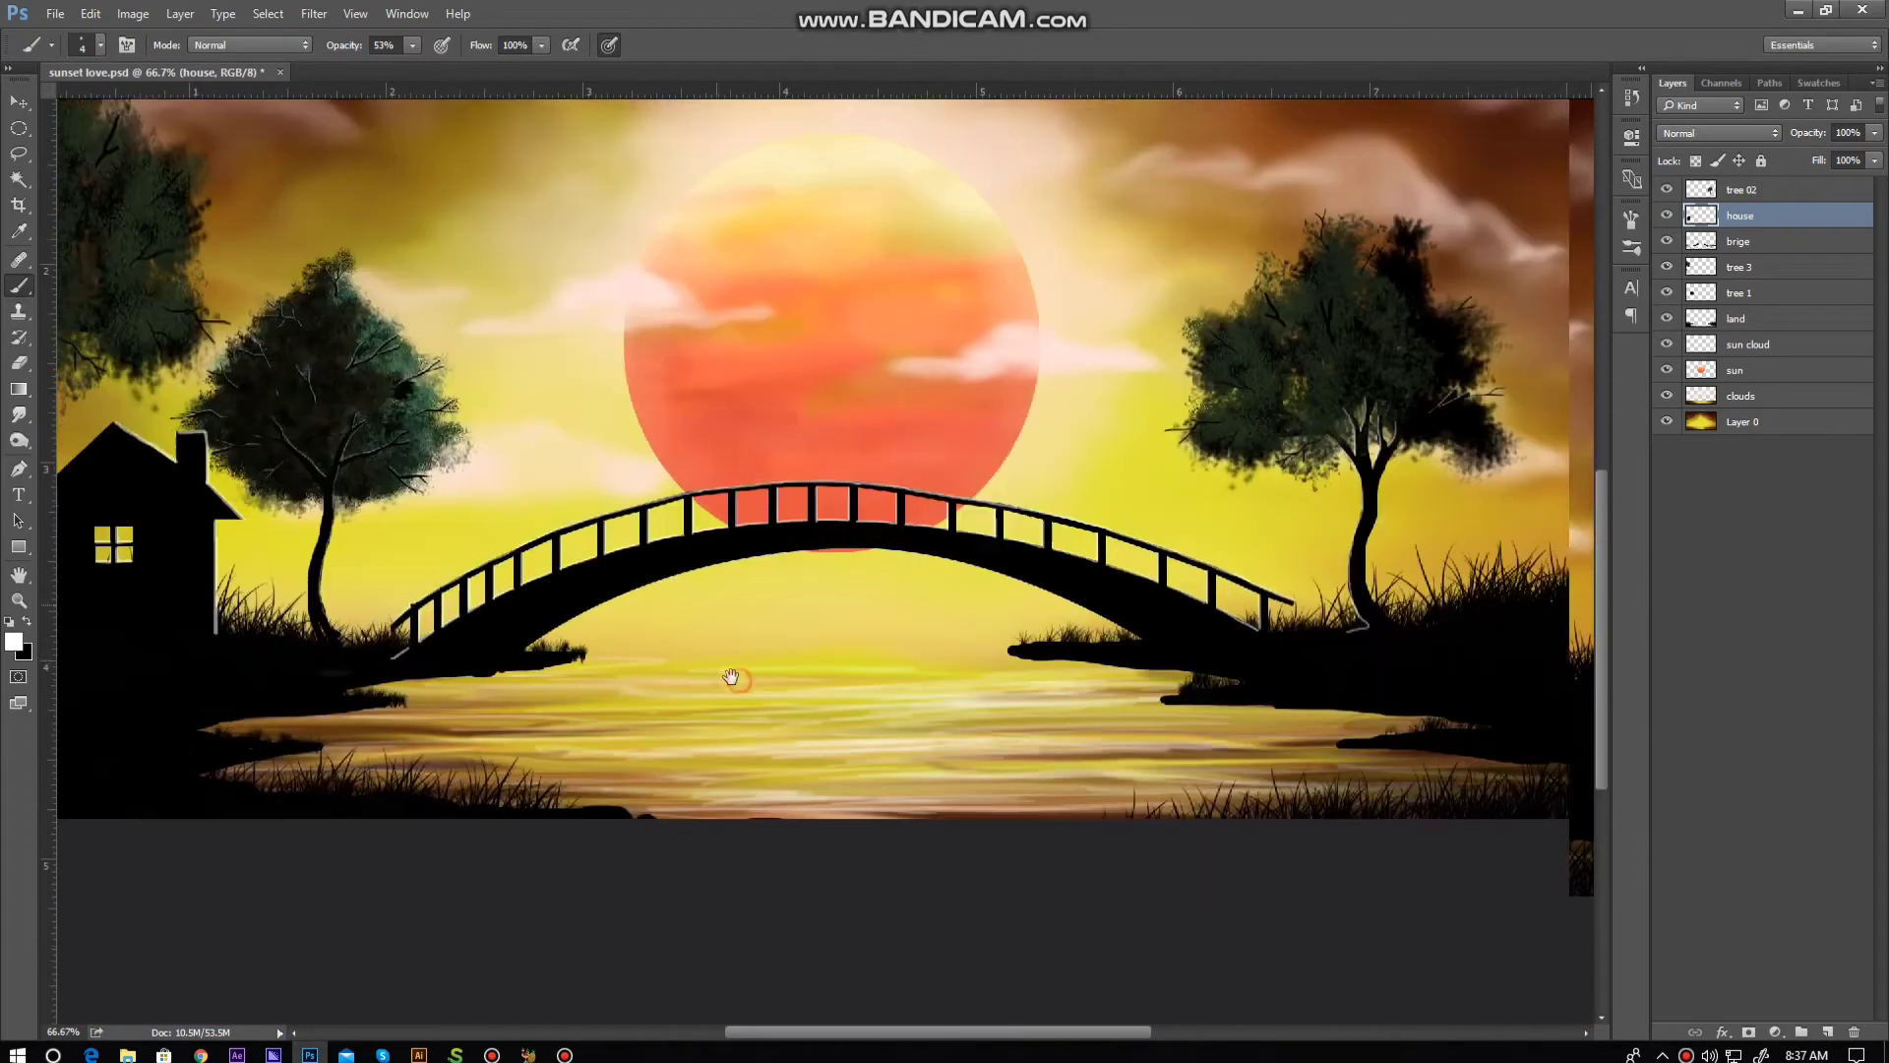
scroll(734, 675, right, 1)
Step: Set black as the painting colour and add a new layer for the swan
click(29, 628)
scroll(928, 641, up, 5)
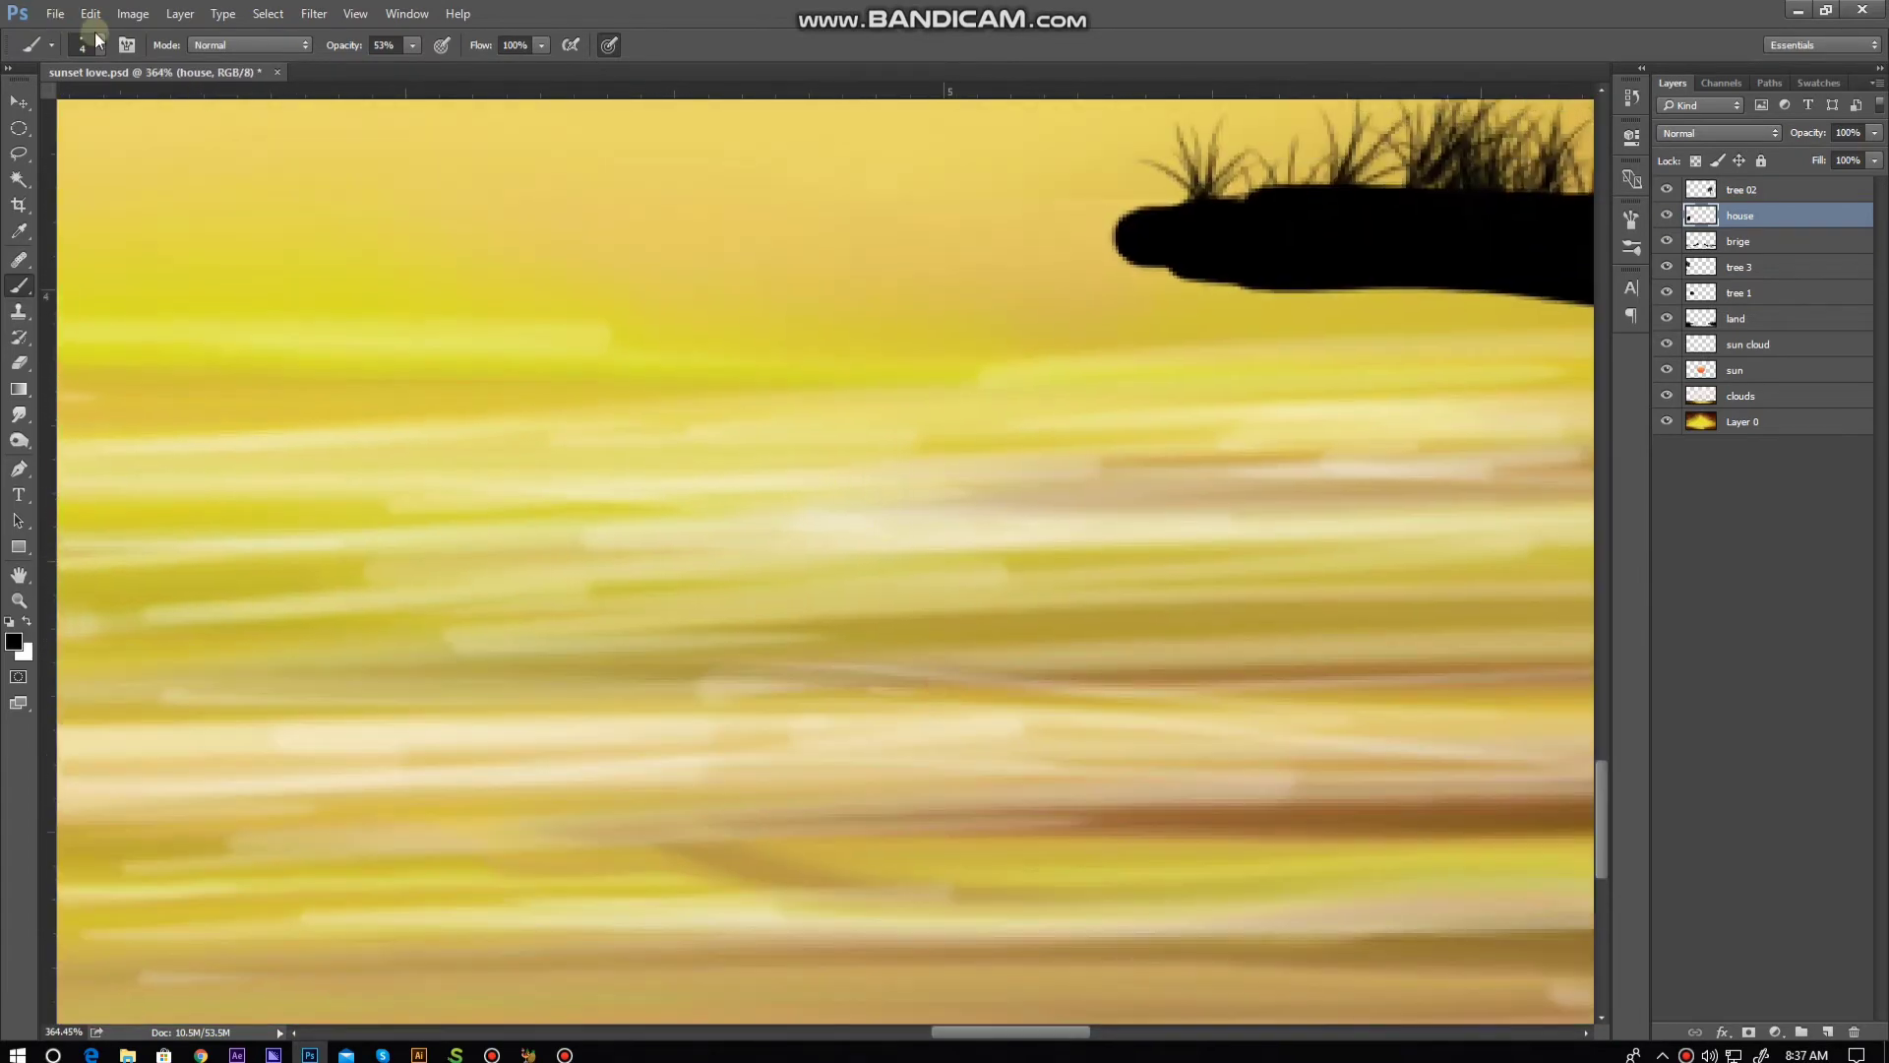
click(1768, 194)
click(1827, 1032)
Step: Paint the swan's head, curved neck, back and rounded body in black
click(843, 485)
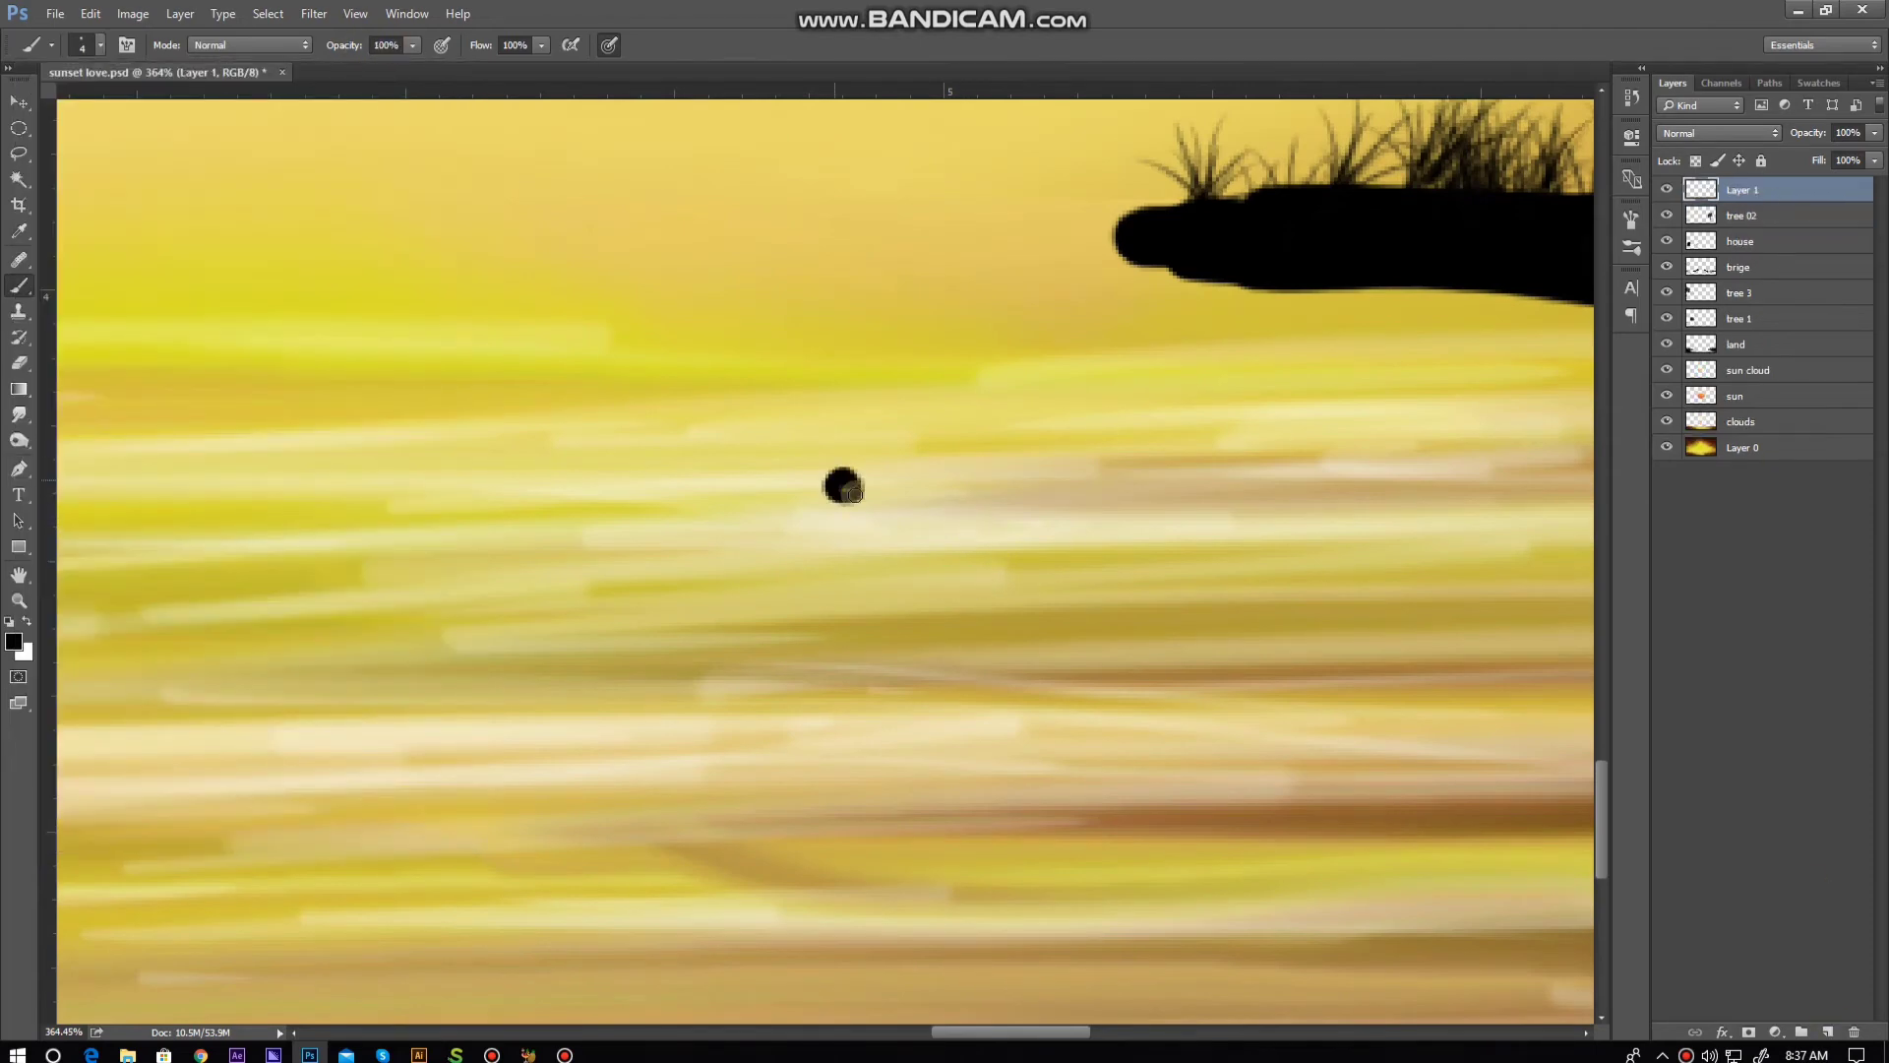
drag(860, 477, 824, 801)
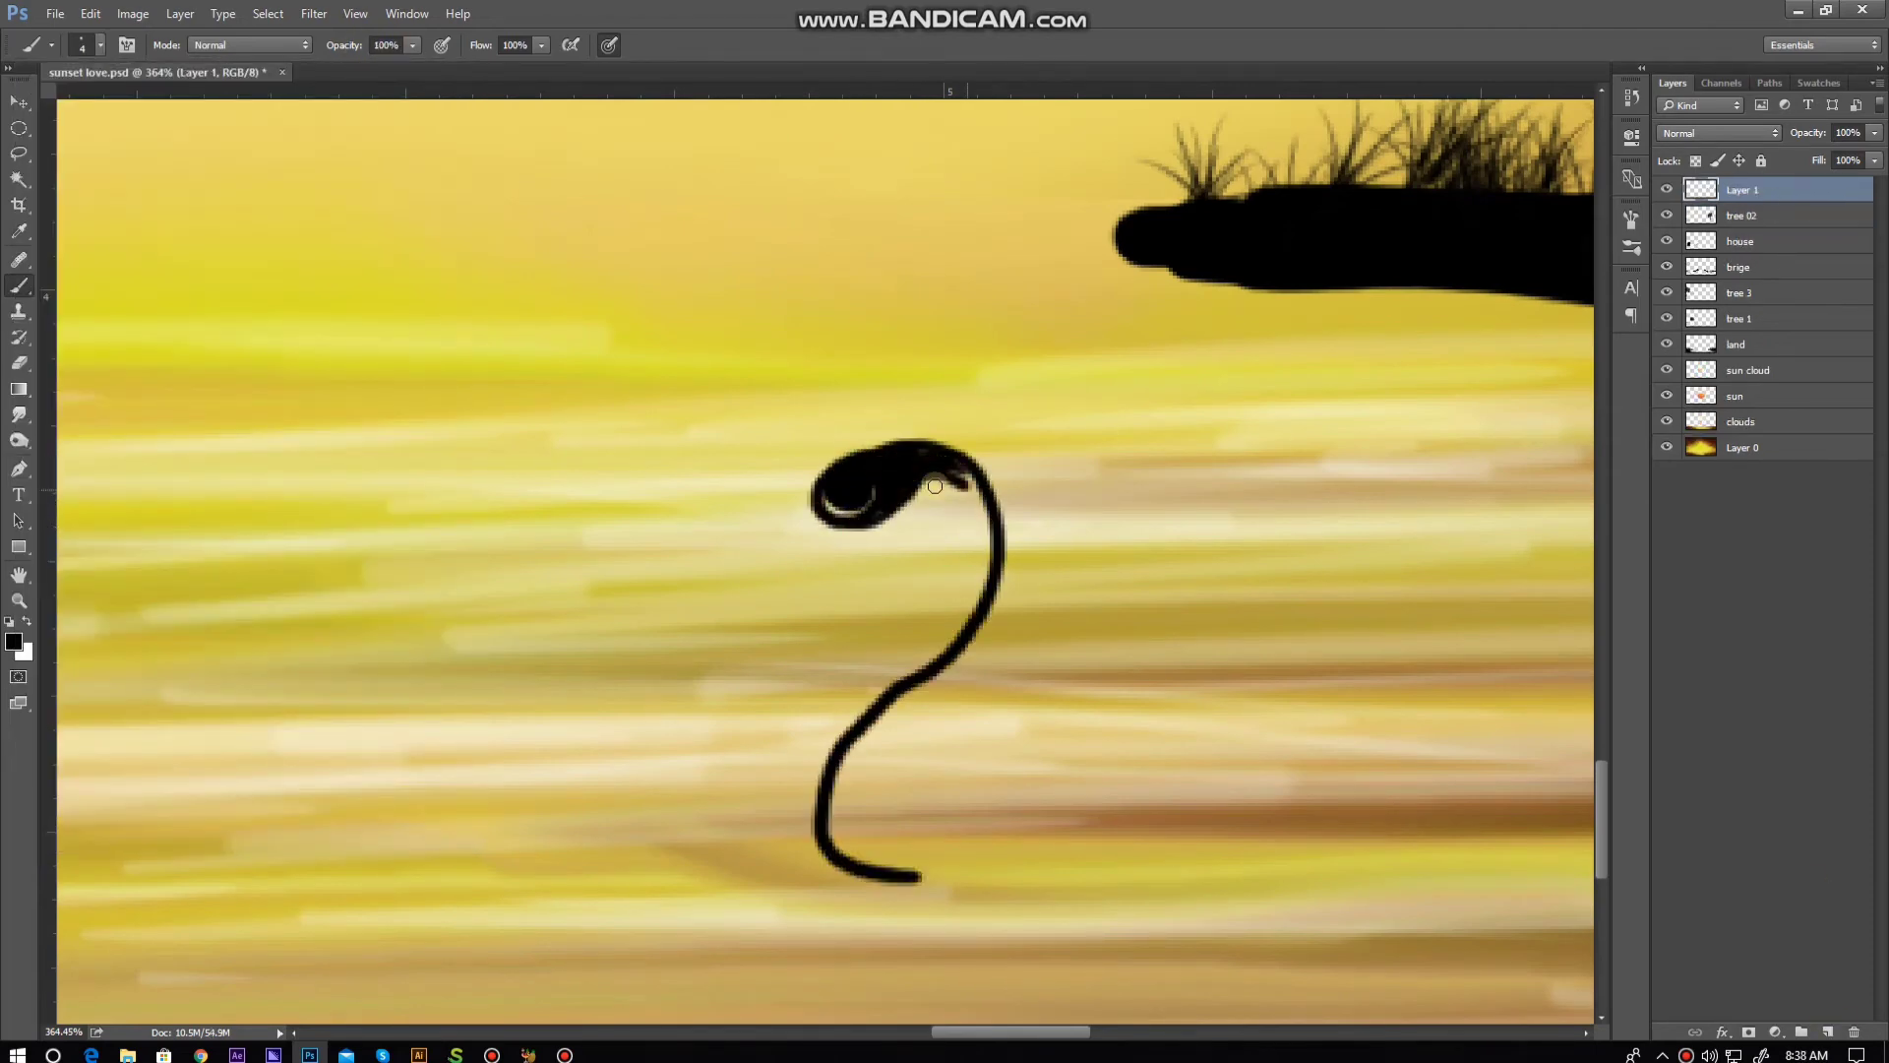
mouse_move(972, 593)
mouse_down()
mouse_move(823, 846)
mouse_move(936, 815)
mouse_up()
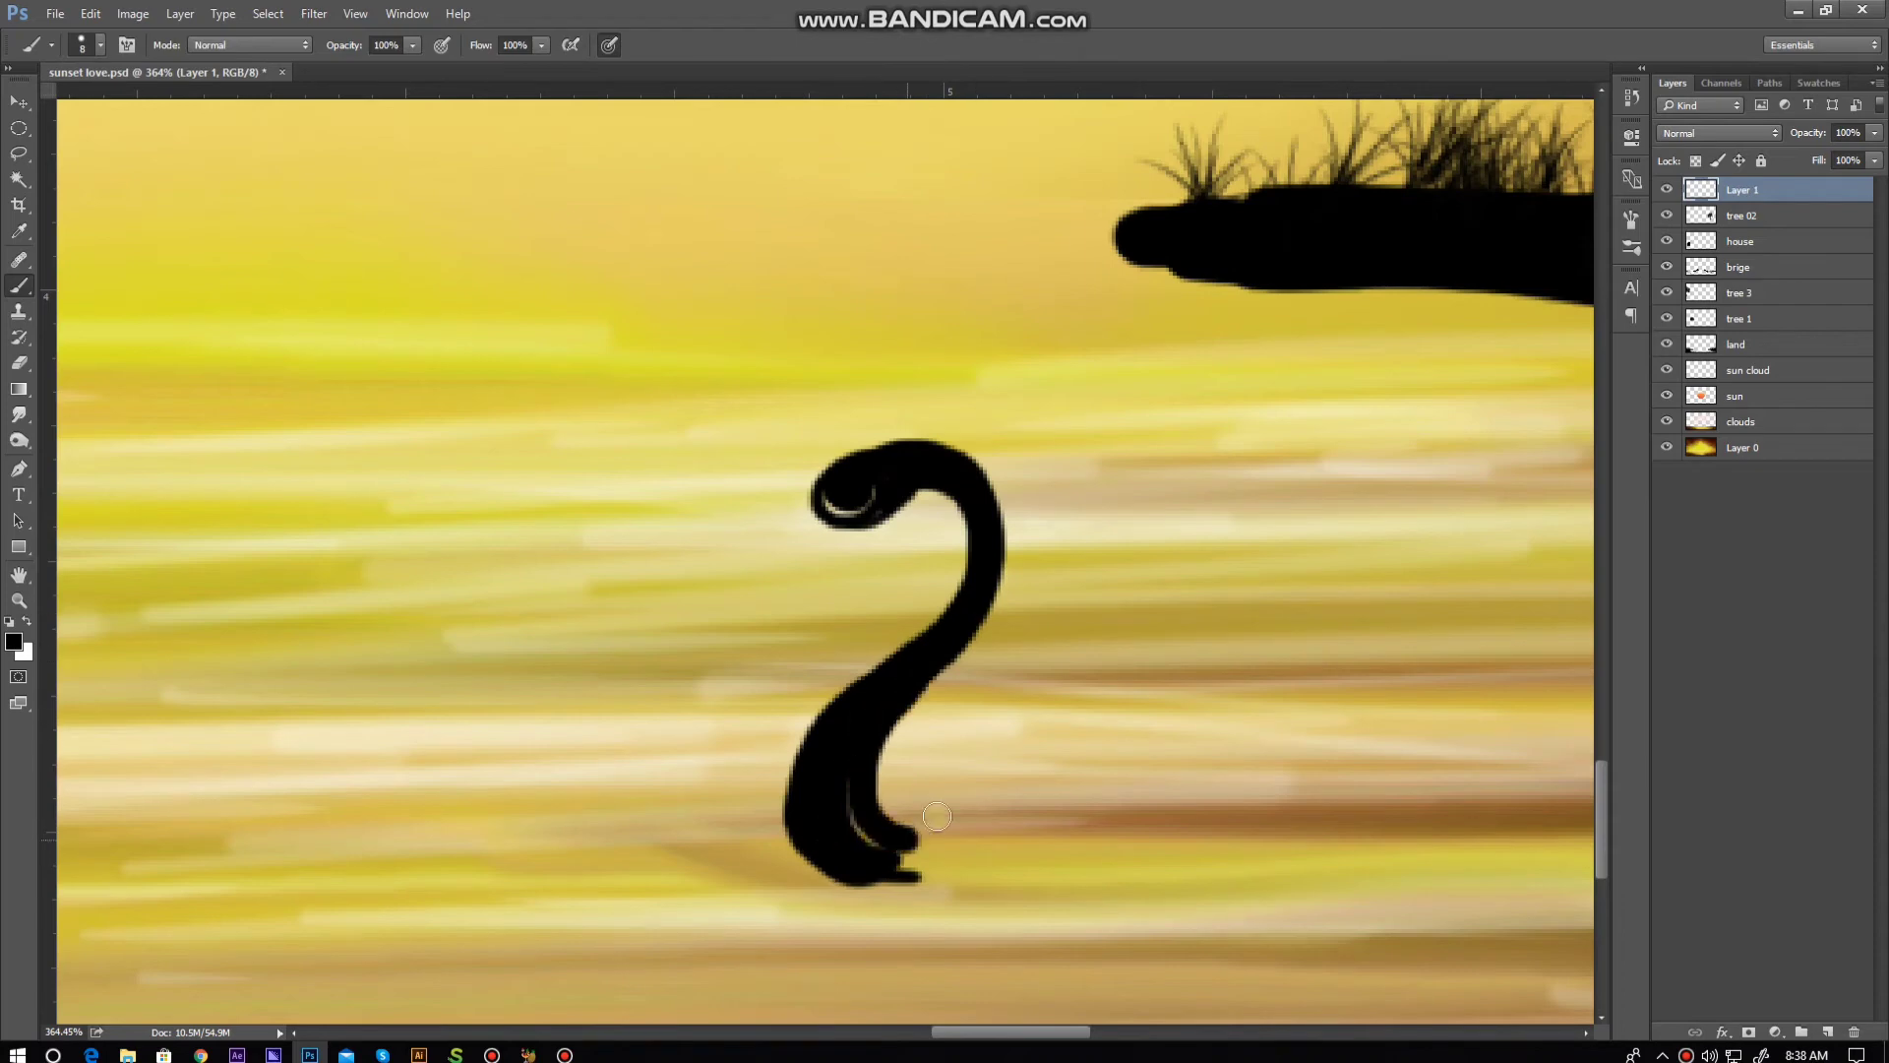
drag(974, 481, 772, 350)
drag(688, 674, 1107, 497)
mouse_move(919, 540)
mouse_down()
mouse_move(633, 729)
mouse_move(974, 765)
mouse_move(1102, 649)
mouse_move(1000, 611)
mouse_move(855, 603)
mouse_move(844, 675)
mouse_move(1005, 698)
mouse_up()
Step: Shrink the brush, zoom out to the whole scene and begin transforming the swan
key(bracketleft)
key(bracketleft)
key(bracketleft)
drag(626, 389, 803, 468)
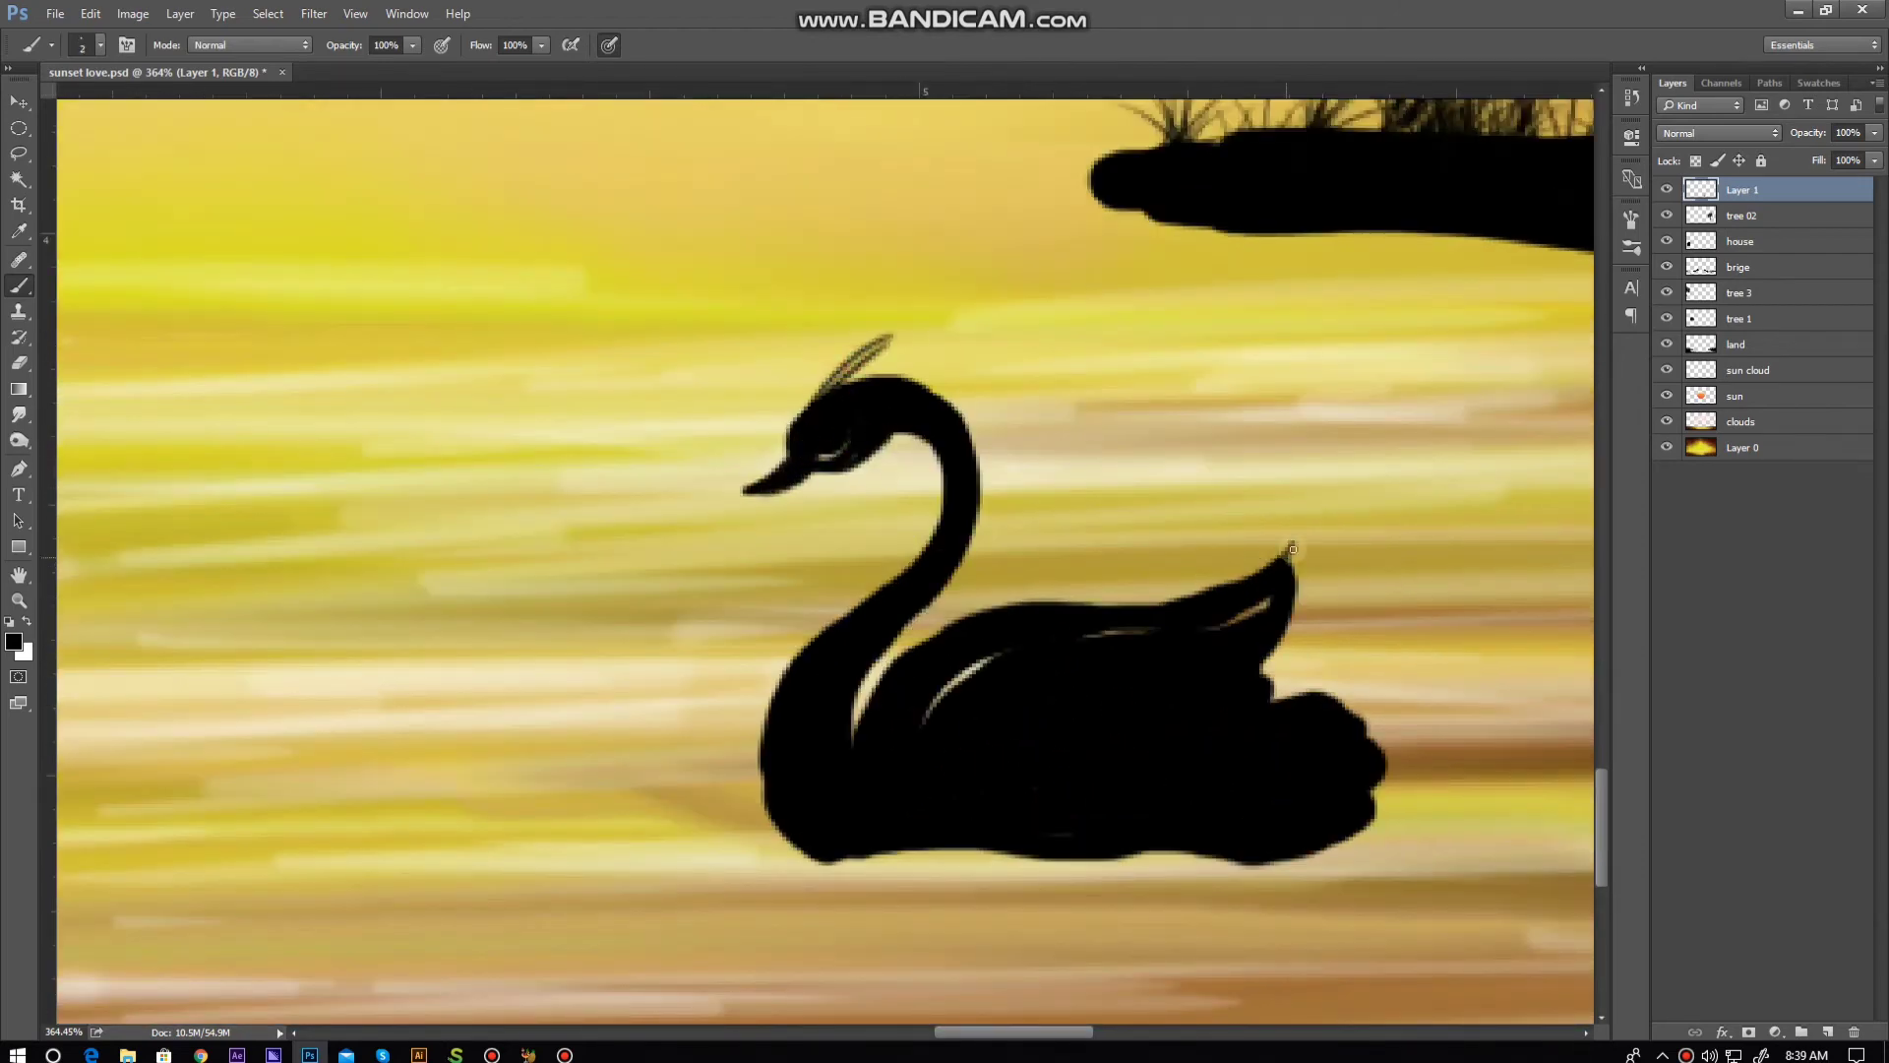
key(ctrl+minus)
key(ctrl+minus)
key(ctrl+minus)
key(ctrl+minus)
key(ctrl+t)
Step: Duplicate the swan, move the copy left and flip it horizontally to face the first
key(v)
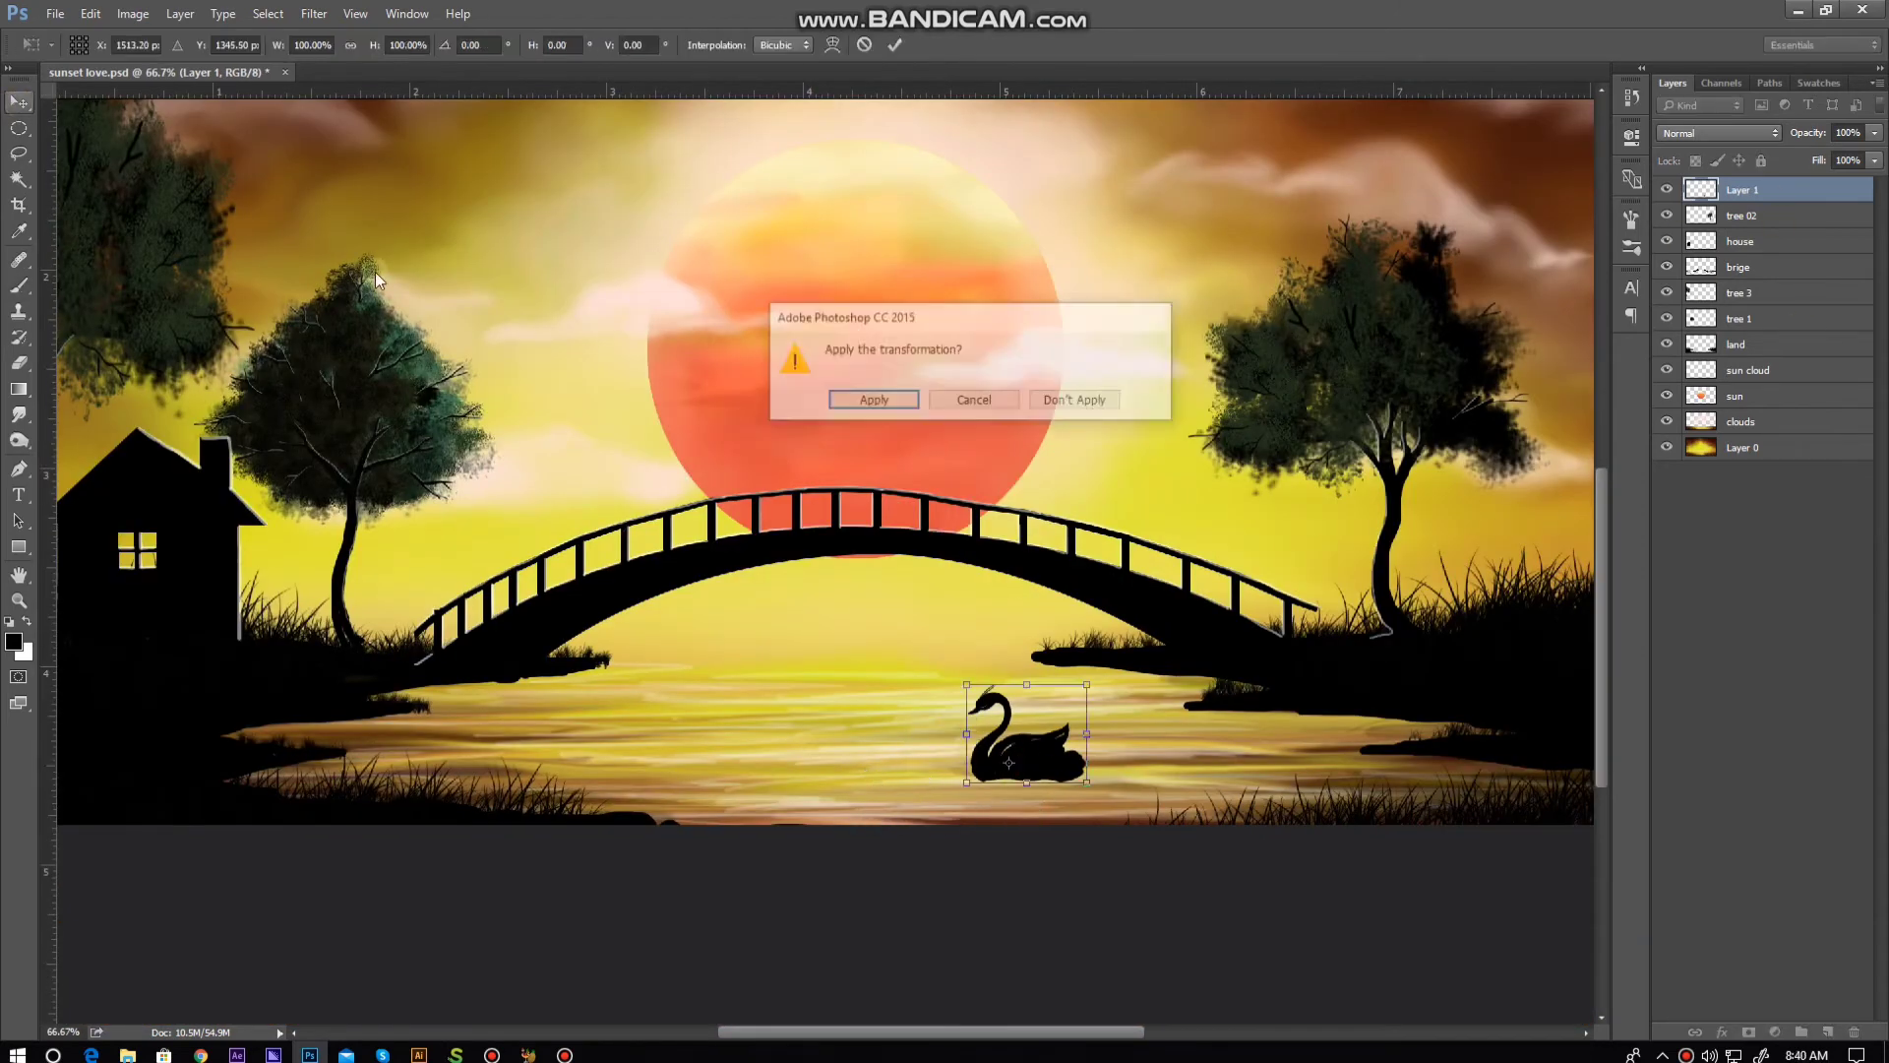
key(Return)
drag(1023, 748, 836, 747)
key(ctrl+t)
right_click(844, 782)
click(905, 721)
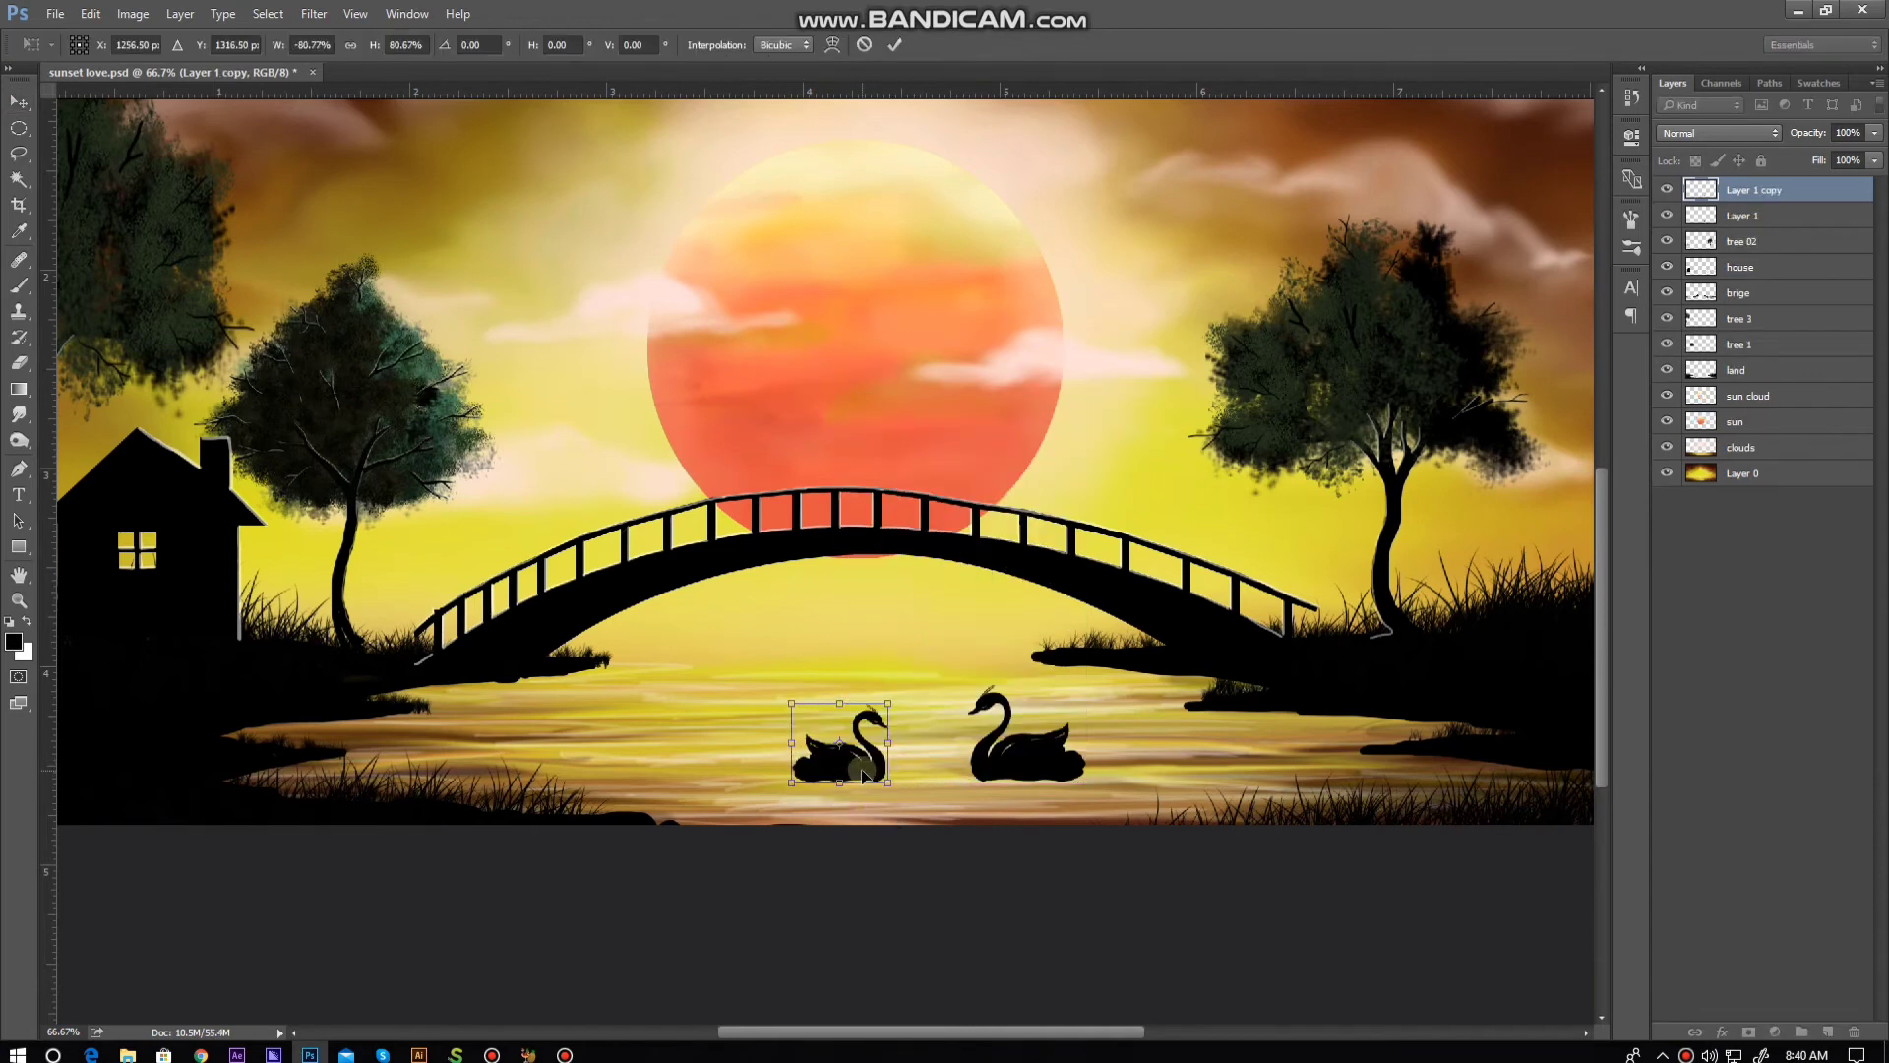
key(ctrl+plus)
key(ctrl+plus)
key(Return)
Step: On a new layer, paint broad grey shadow strokes beneath both swans
key(ctrl+shift+alt+n)
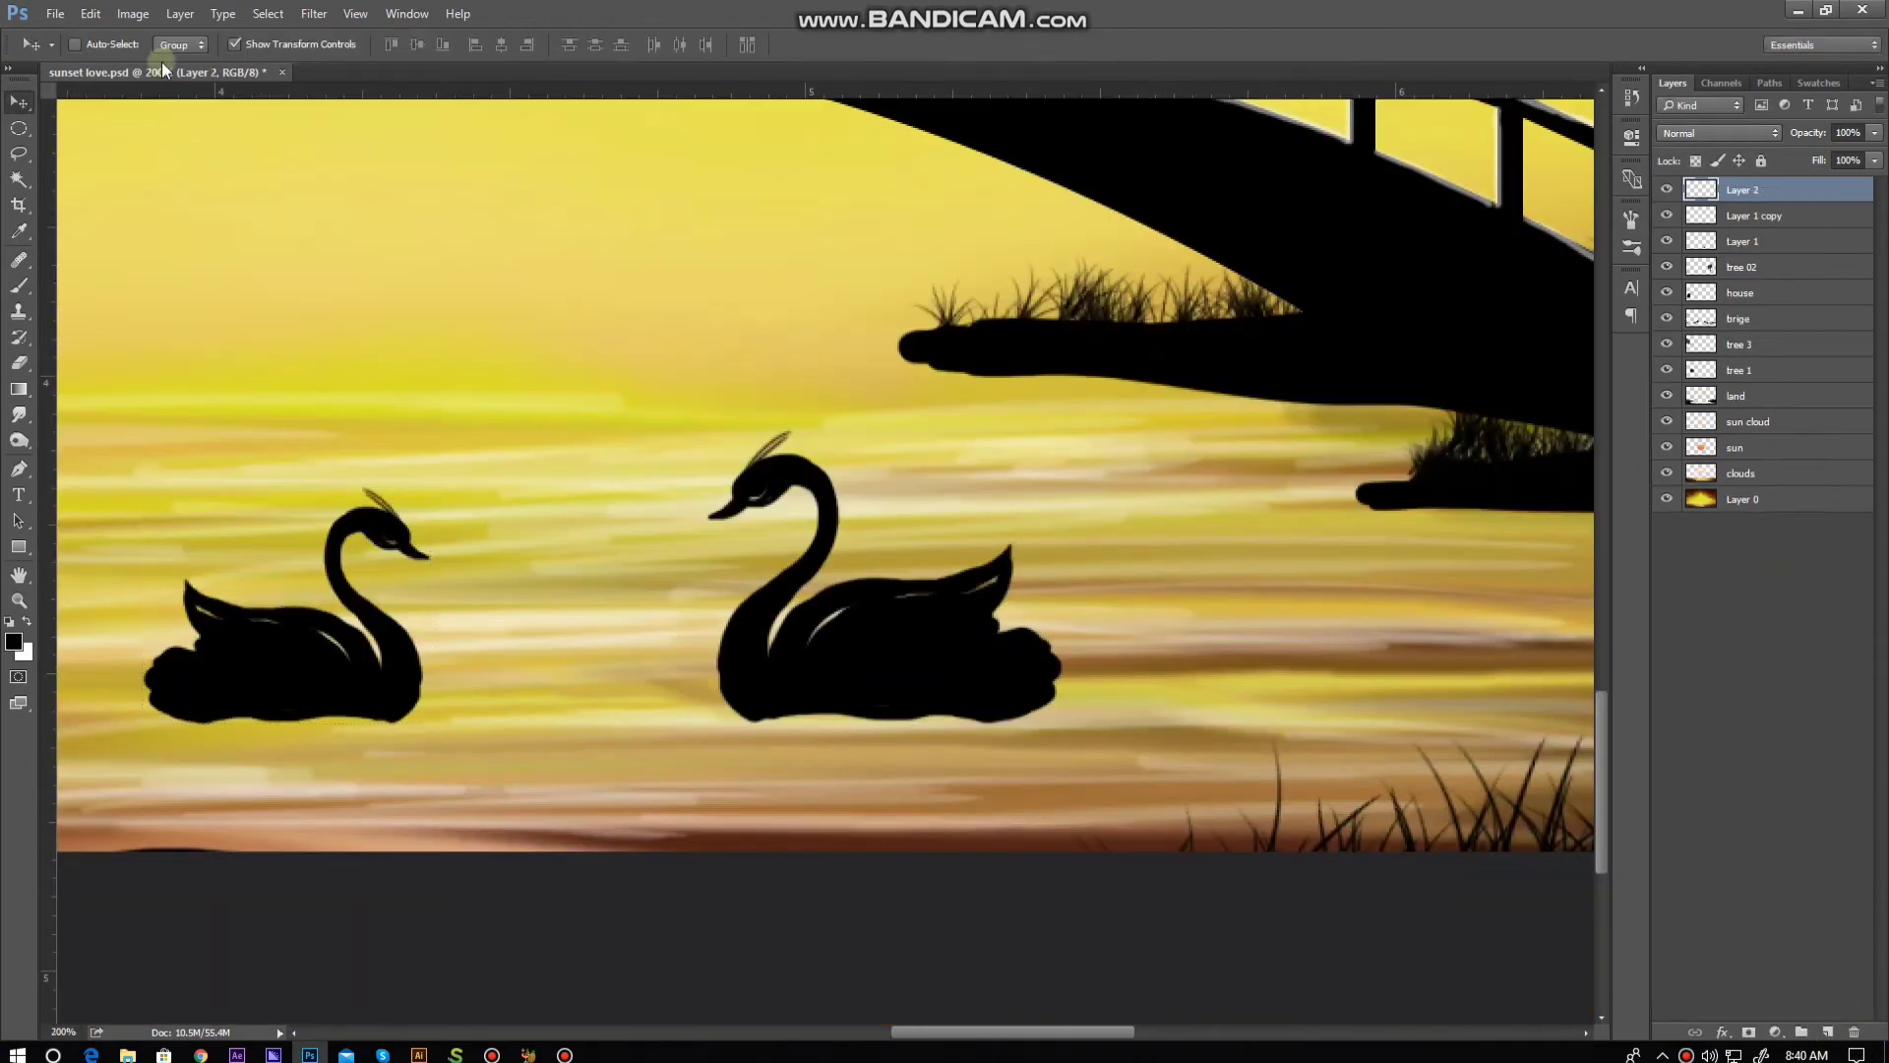
key(b)
key(bracketright)
key(bracketright)
key(bracketright)
drag(669, 733, 1092, 733)
drag(168, 723, 492, 723)
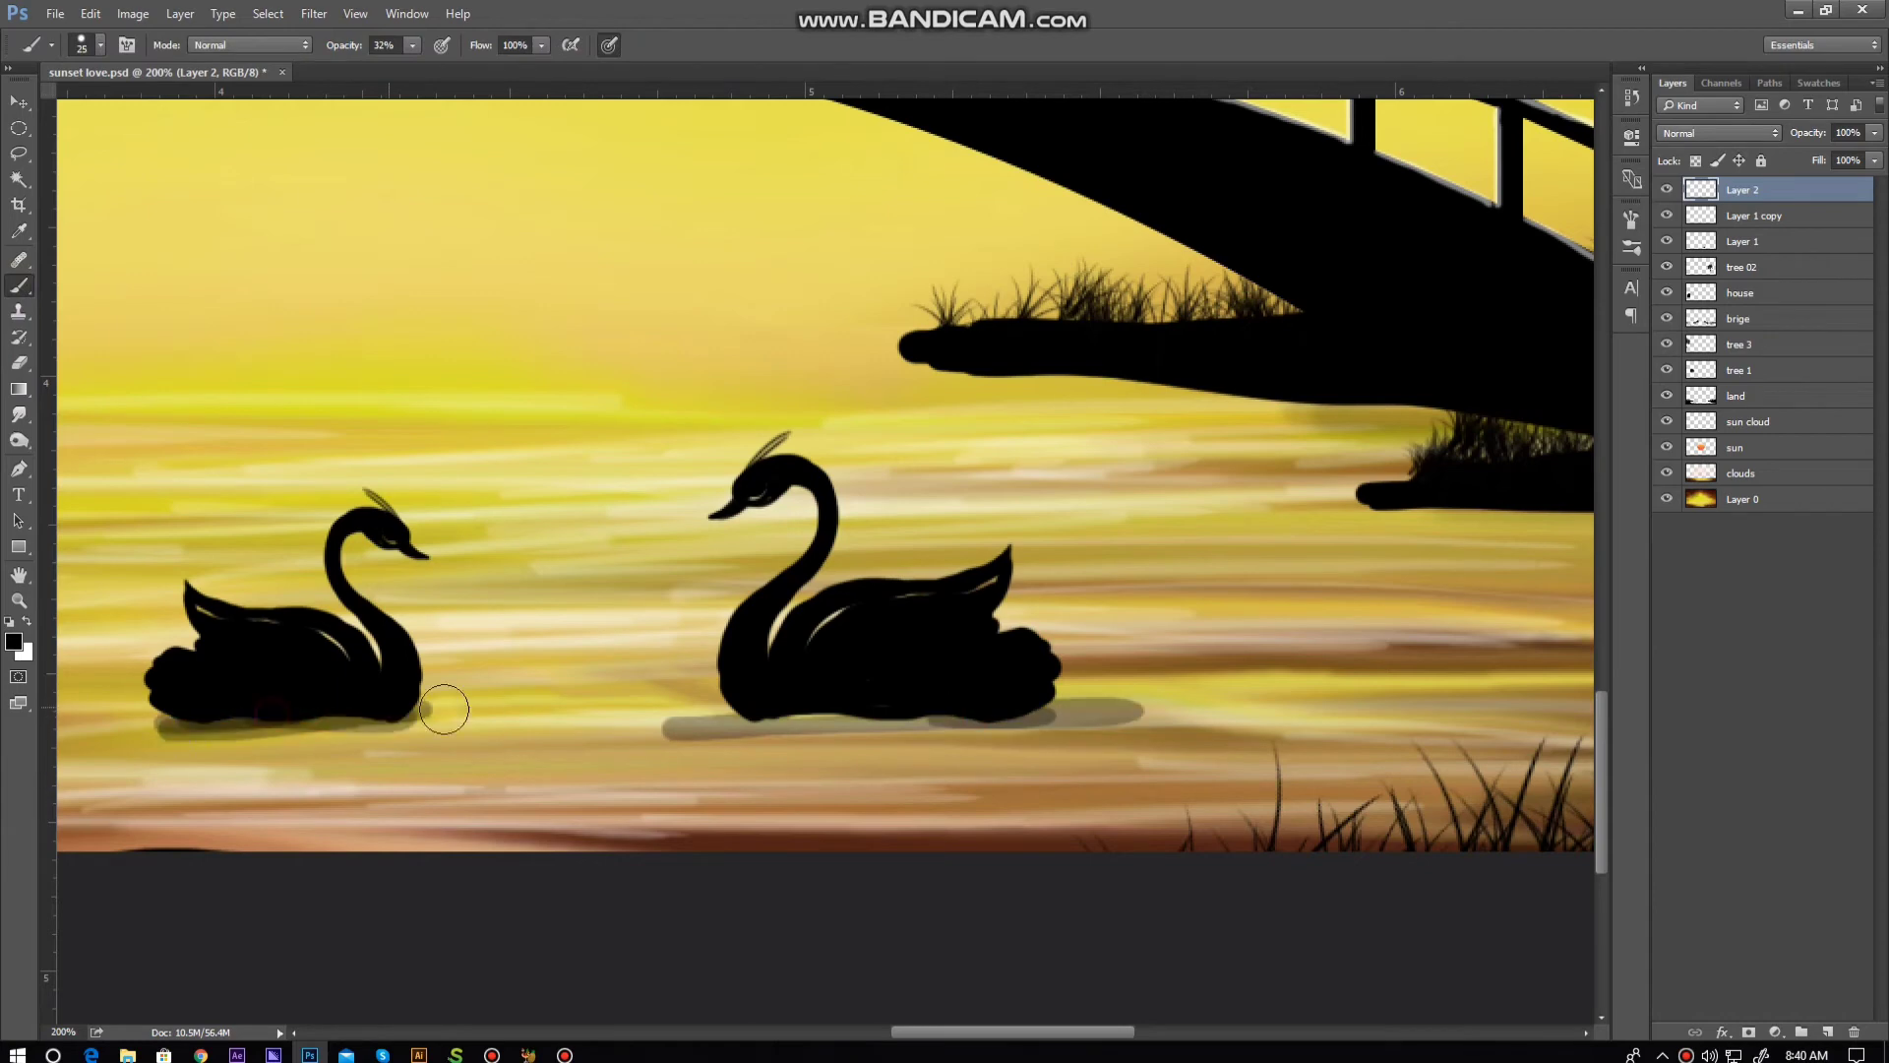
drag(709, 748, 1053, 748)
mouse_move(166, 740)
mouse_down()
mouse_move(607, 689)
mouse_move(856, 689)
mouse_up()
drag(620, 679, 836, 679)
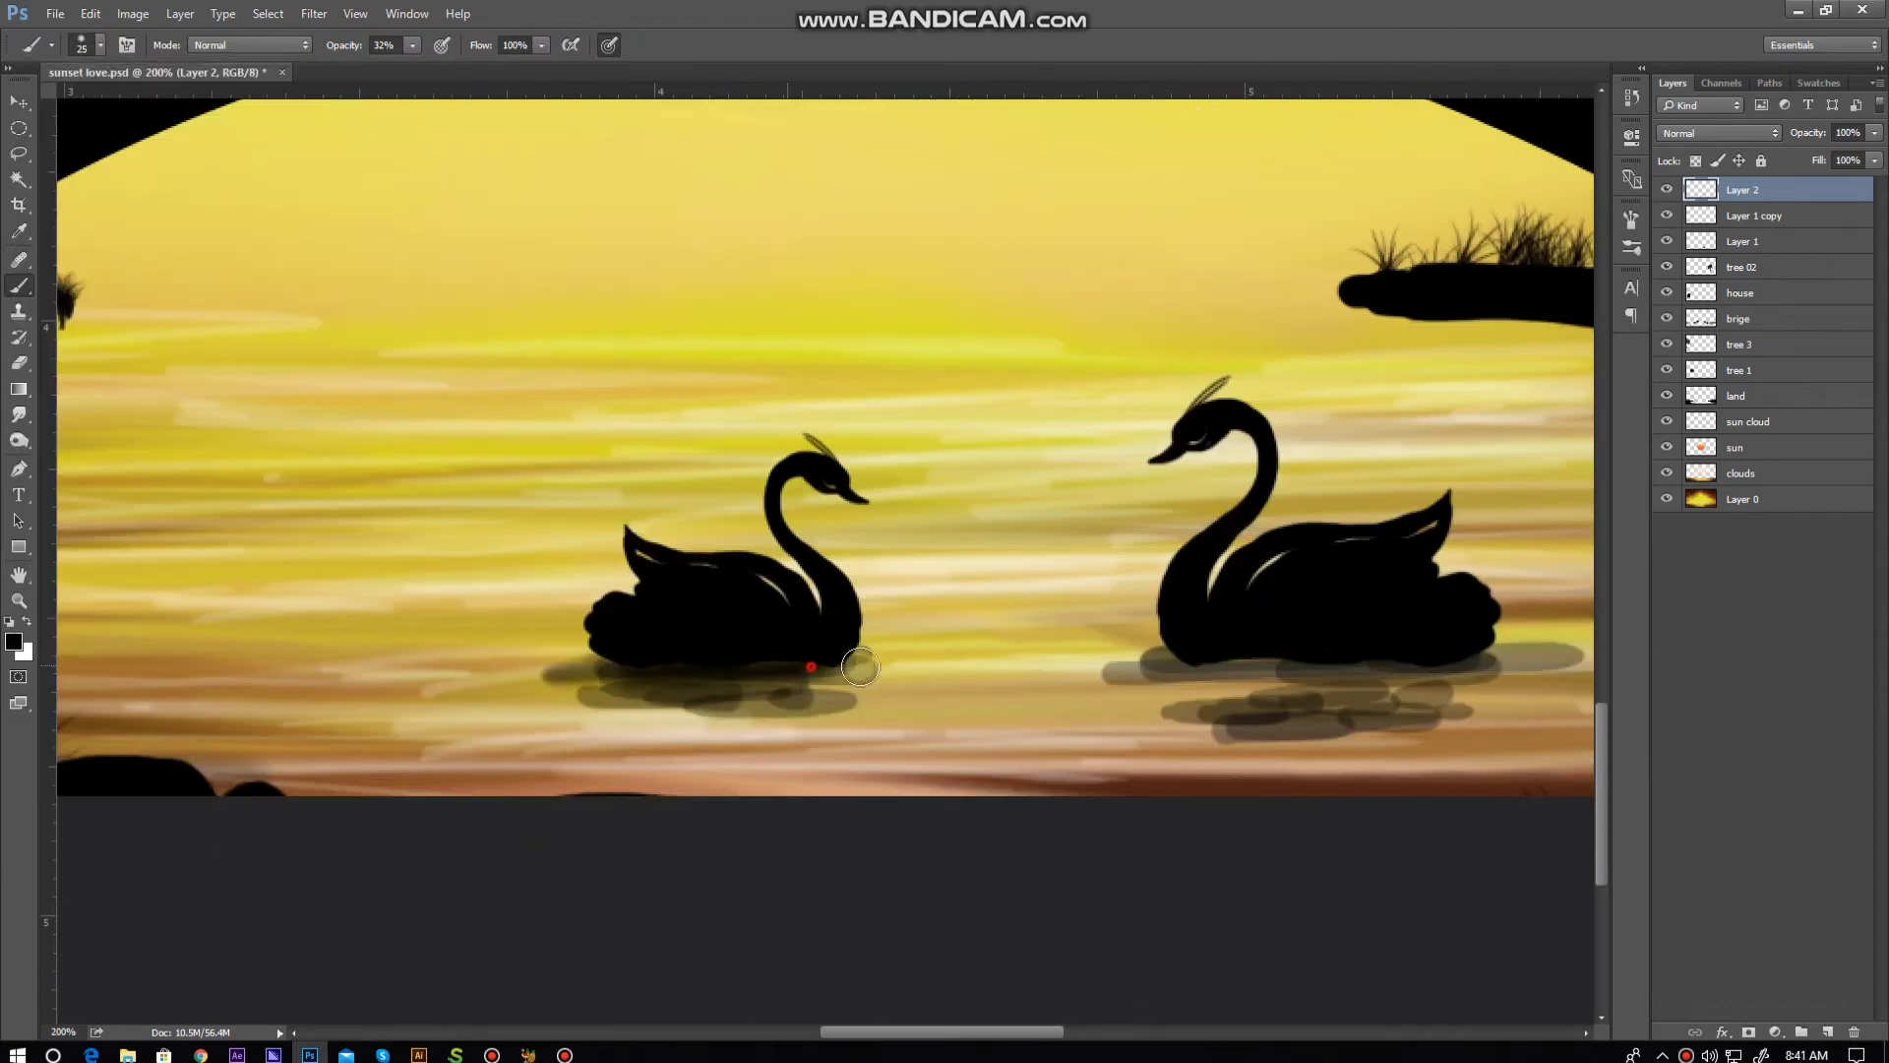
drag(1112, 669, 1436, 669)
scroll(787, 492, right, 3)
drag(1279, 708, 846, 689)
drag(516, 680, 679, 654)
Step: Smudge the grey strokes into soft shadows under the swans
key(r)
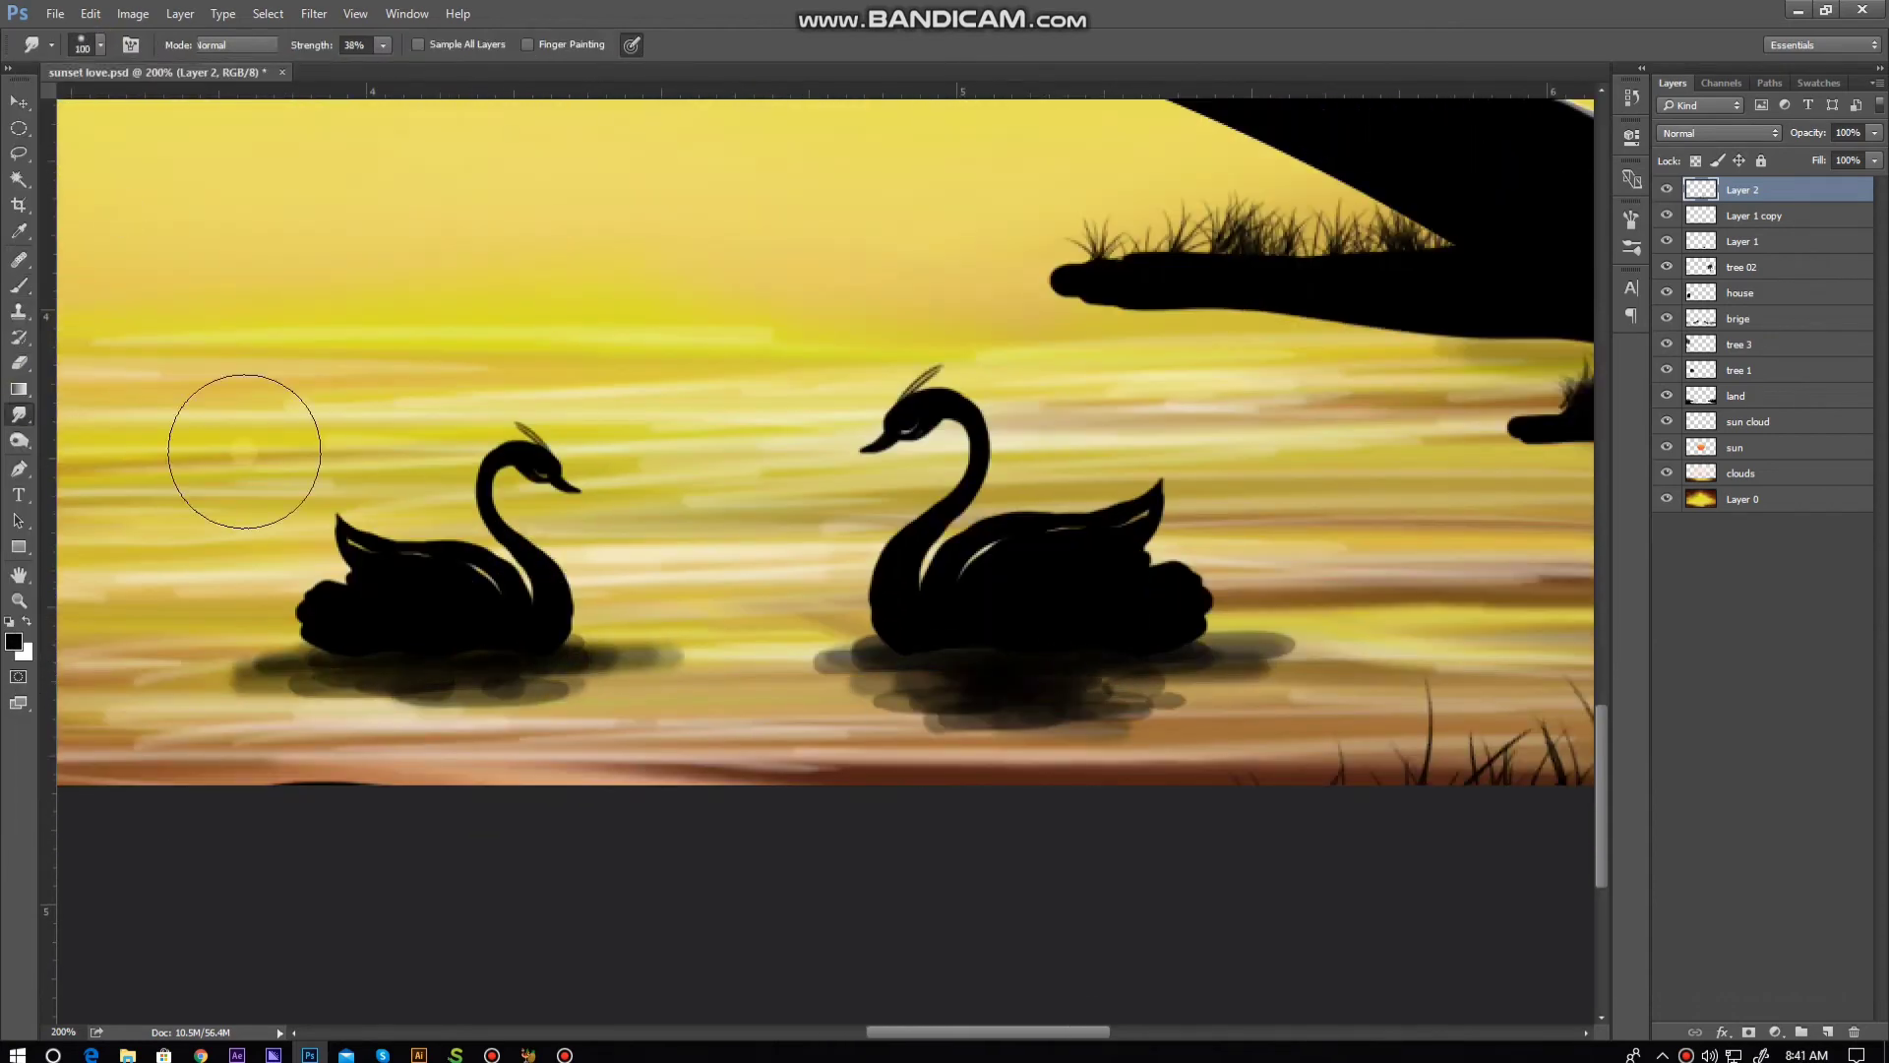
drag(866, 649, 1003, 708)
mouse_move(1200, 679)
mouse_down()
mouse_move(1053, 714)
mouse_move(865, 688)
mouse_up()
drag(688, 659, 551, 679)
mouse_move(551, 679)
mouse_down()
mouse_move(226, 669)
mouse_move(550, 709)
mouse_up()
drag(1029, 750, 1180, 667)
Step: Merge the swan and shadow layers into a single layer
shift+click(1738, 241)
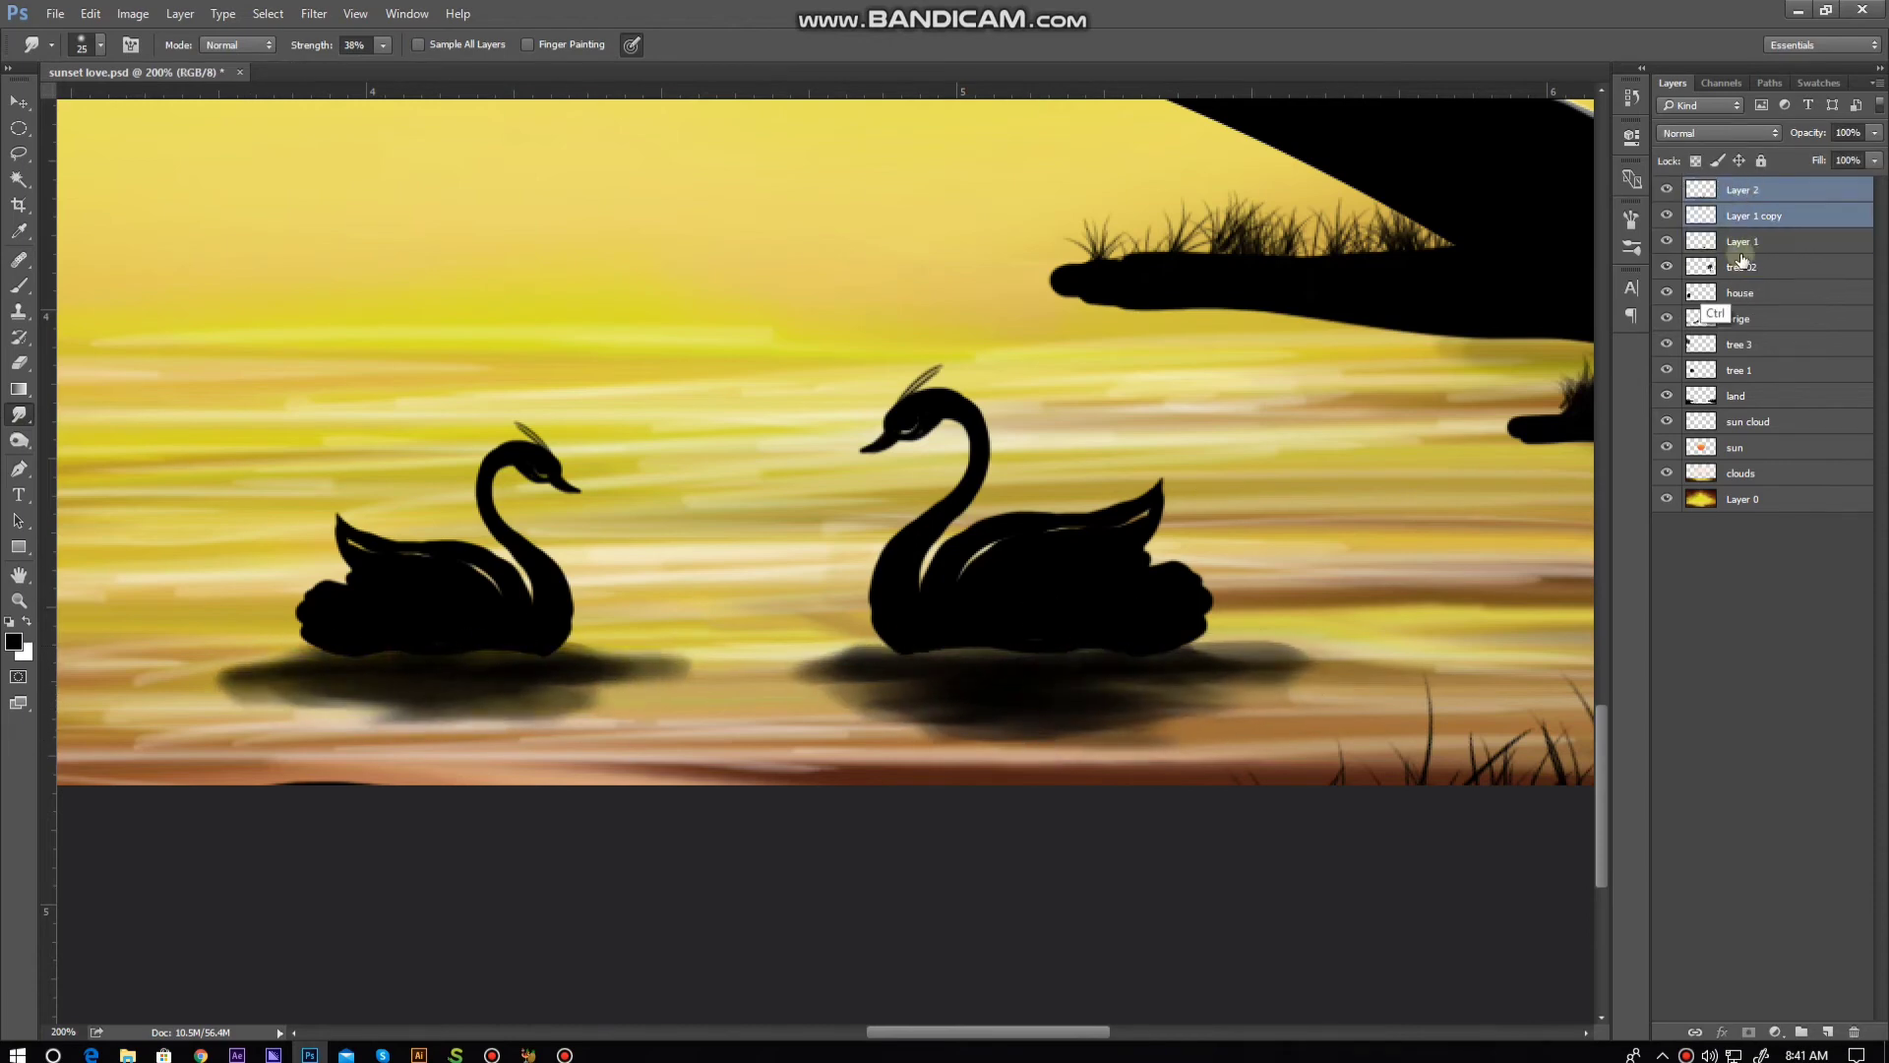
key(ctrl+e)
key(ctrl+0)
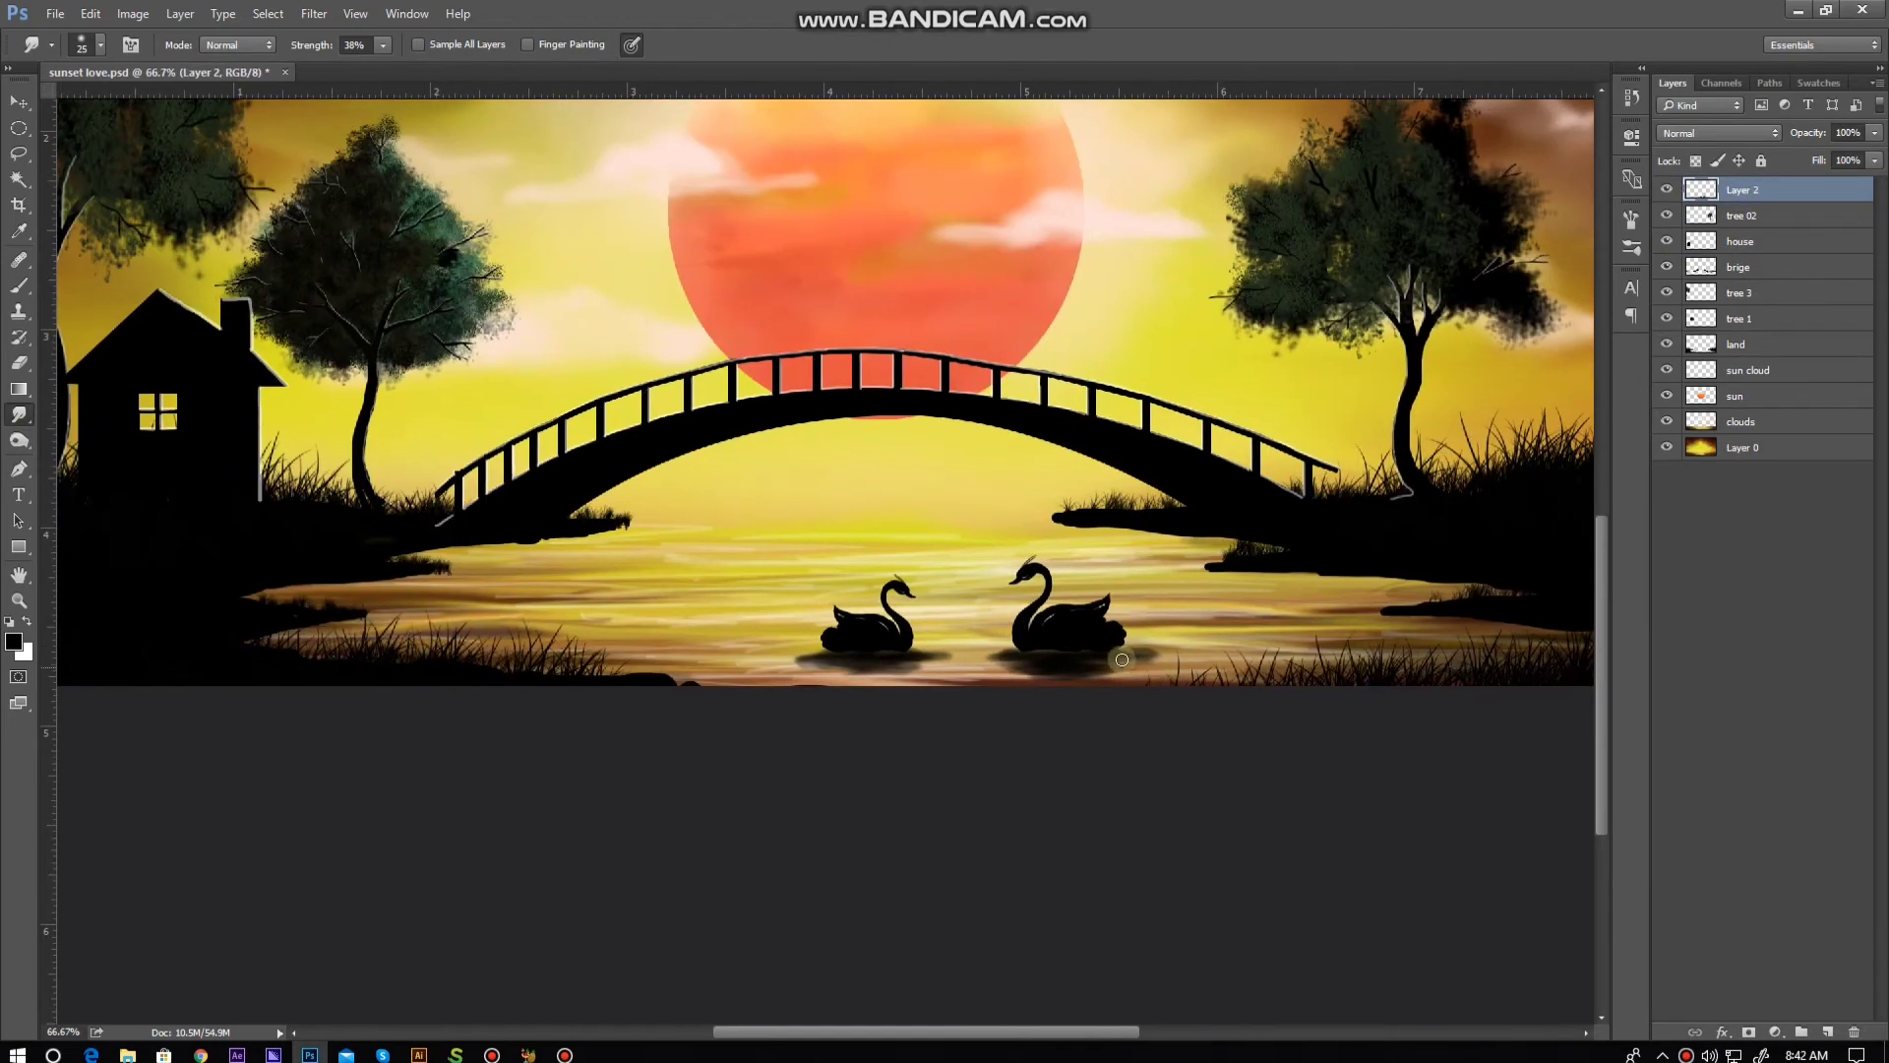
Step: On a new layer, paint dark horizontal reflection strokes across the lake with a low-opacity brush
key(ctrl+shift+alt+n)
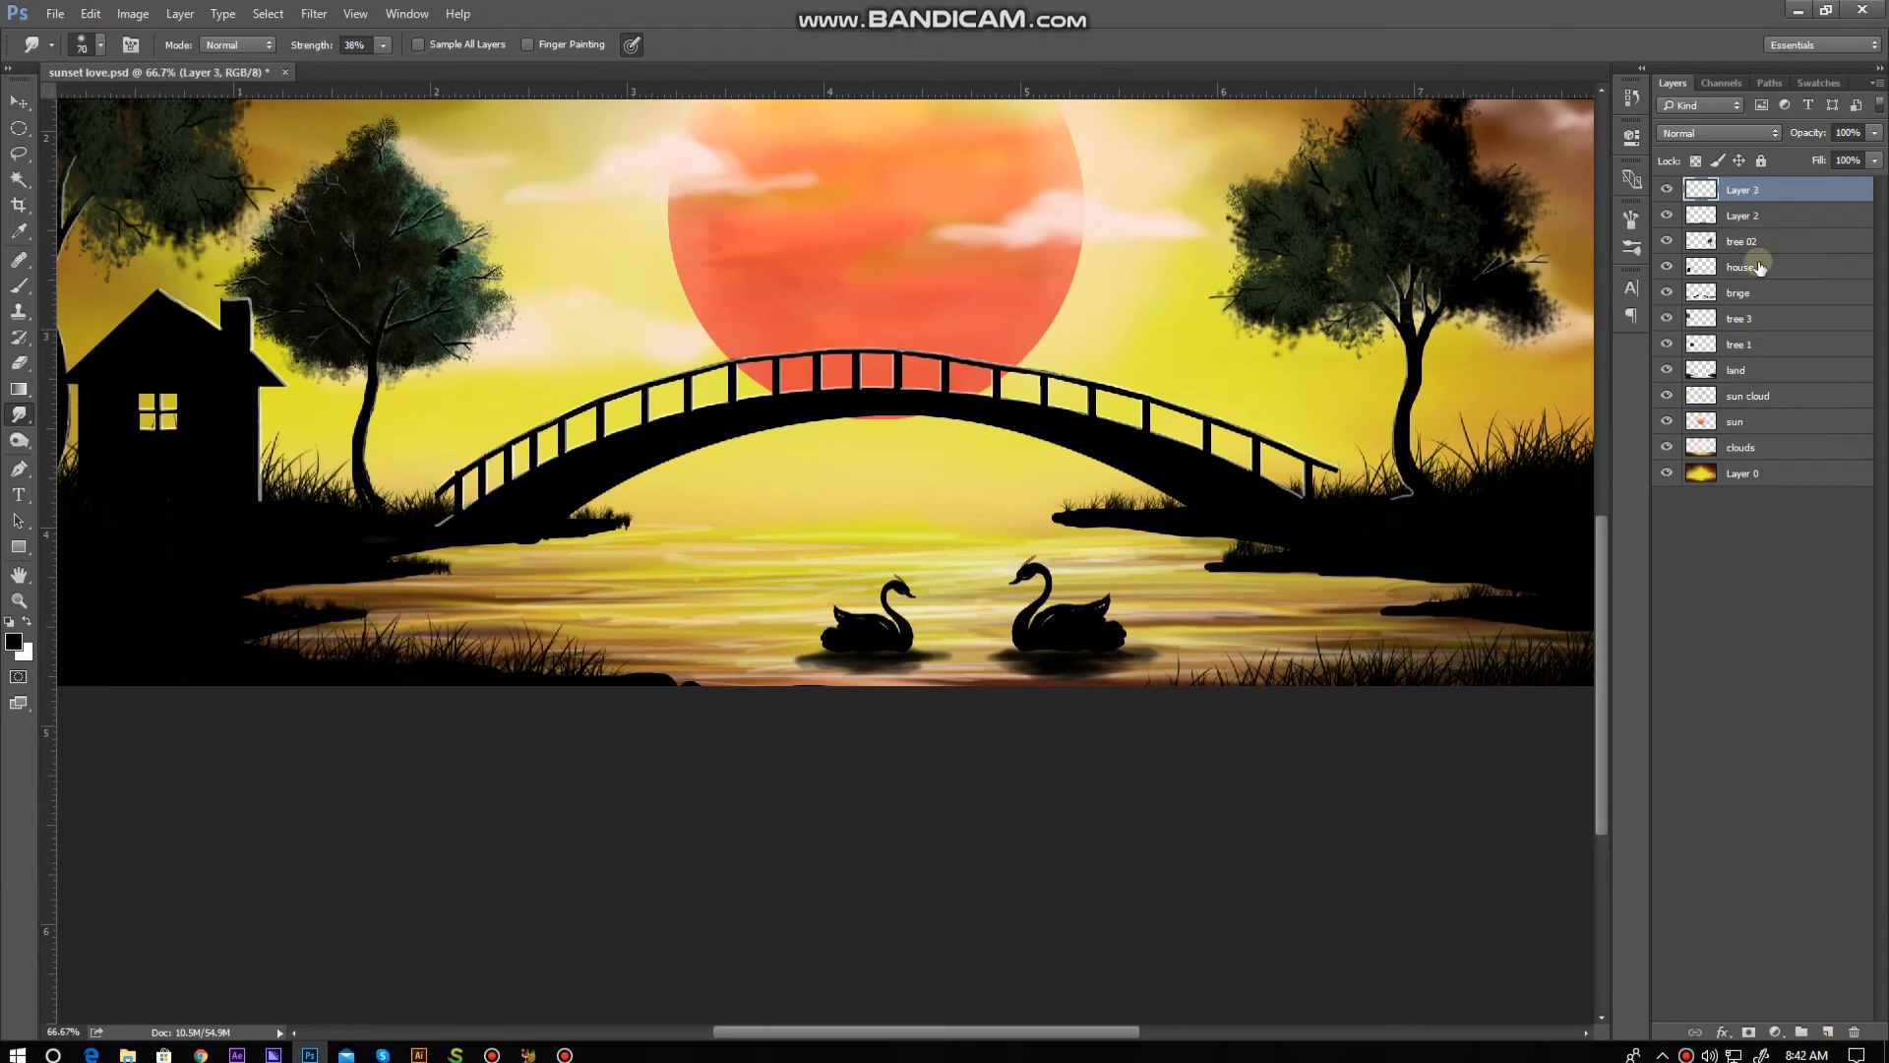
click(1667, 448)
click(1666, 448)
key(b)
click(338, 47)
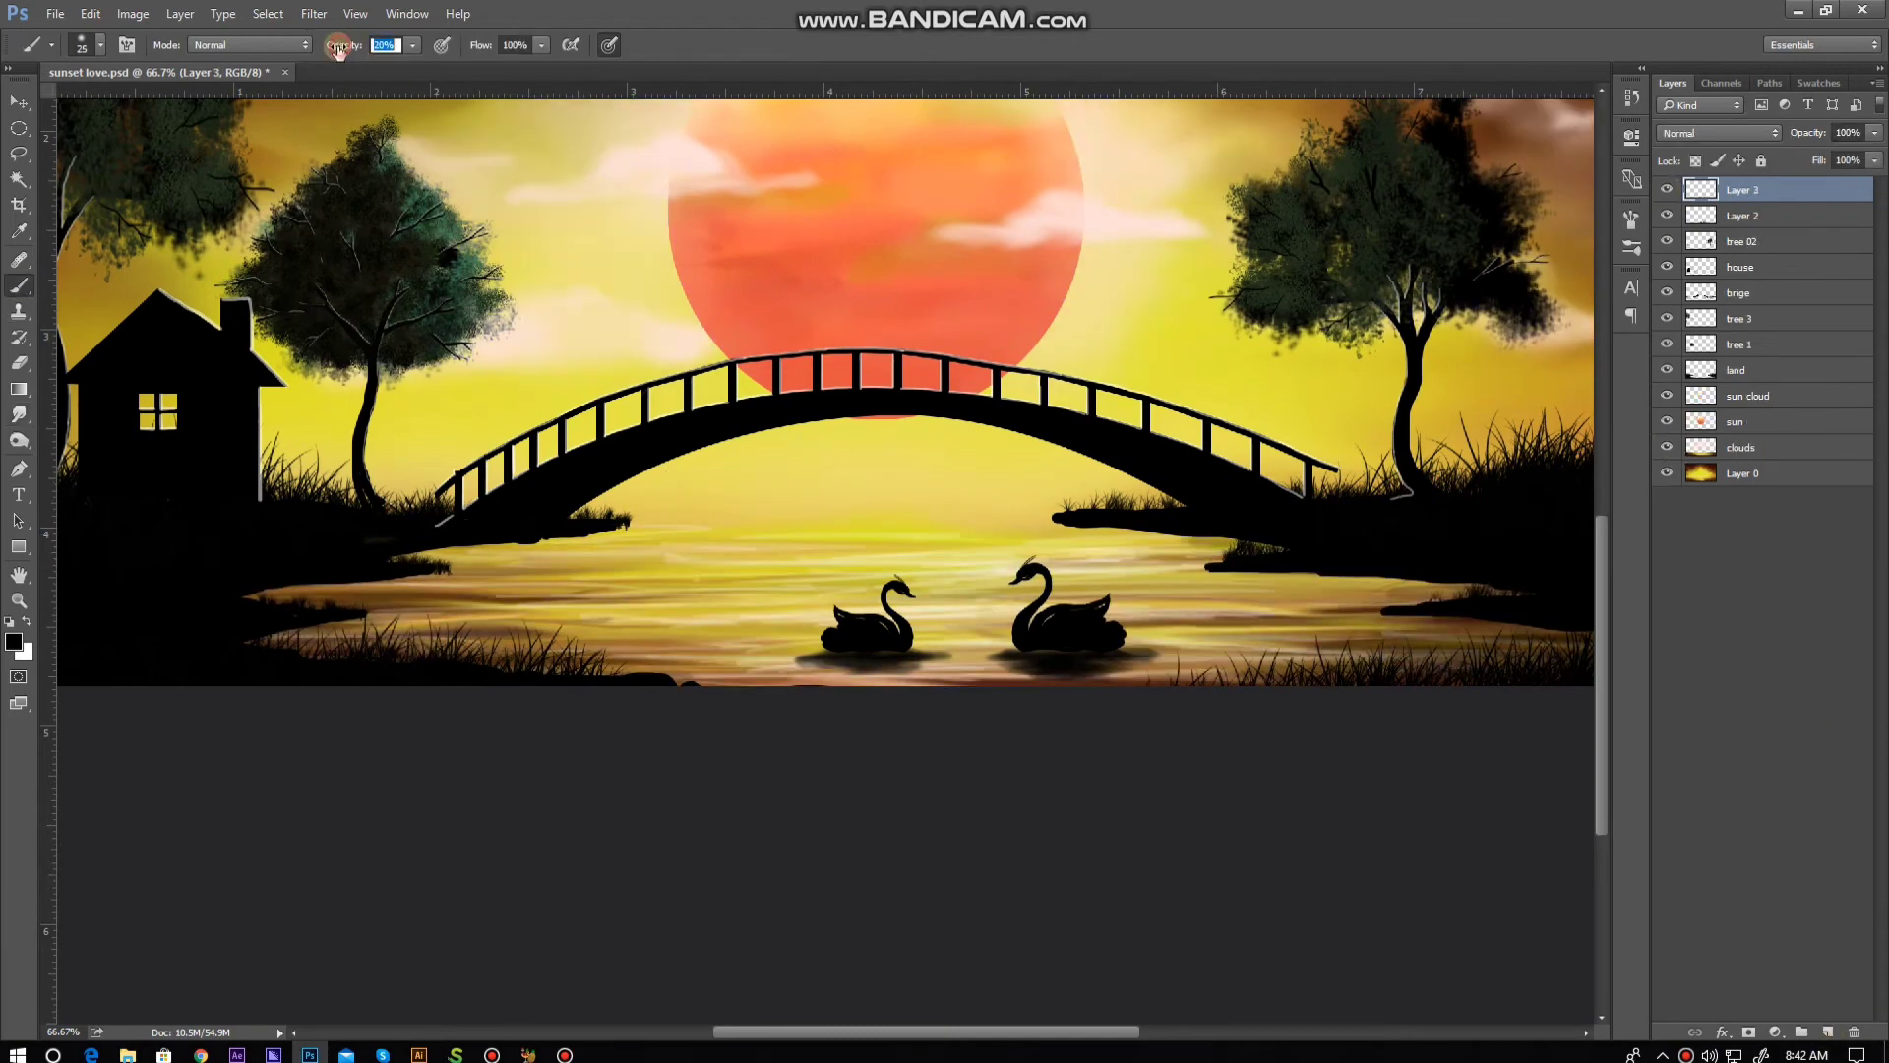
key(bracketright)
key(bracketright)
key(bracketright)
drag(492, 556, 699, 561)
drag(1023, 550, 1250, 536)
drag(511, 571, 945, 576)
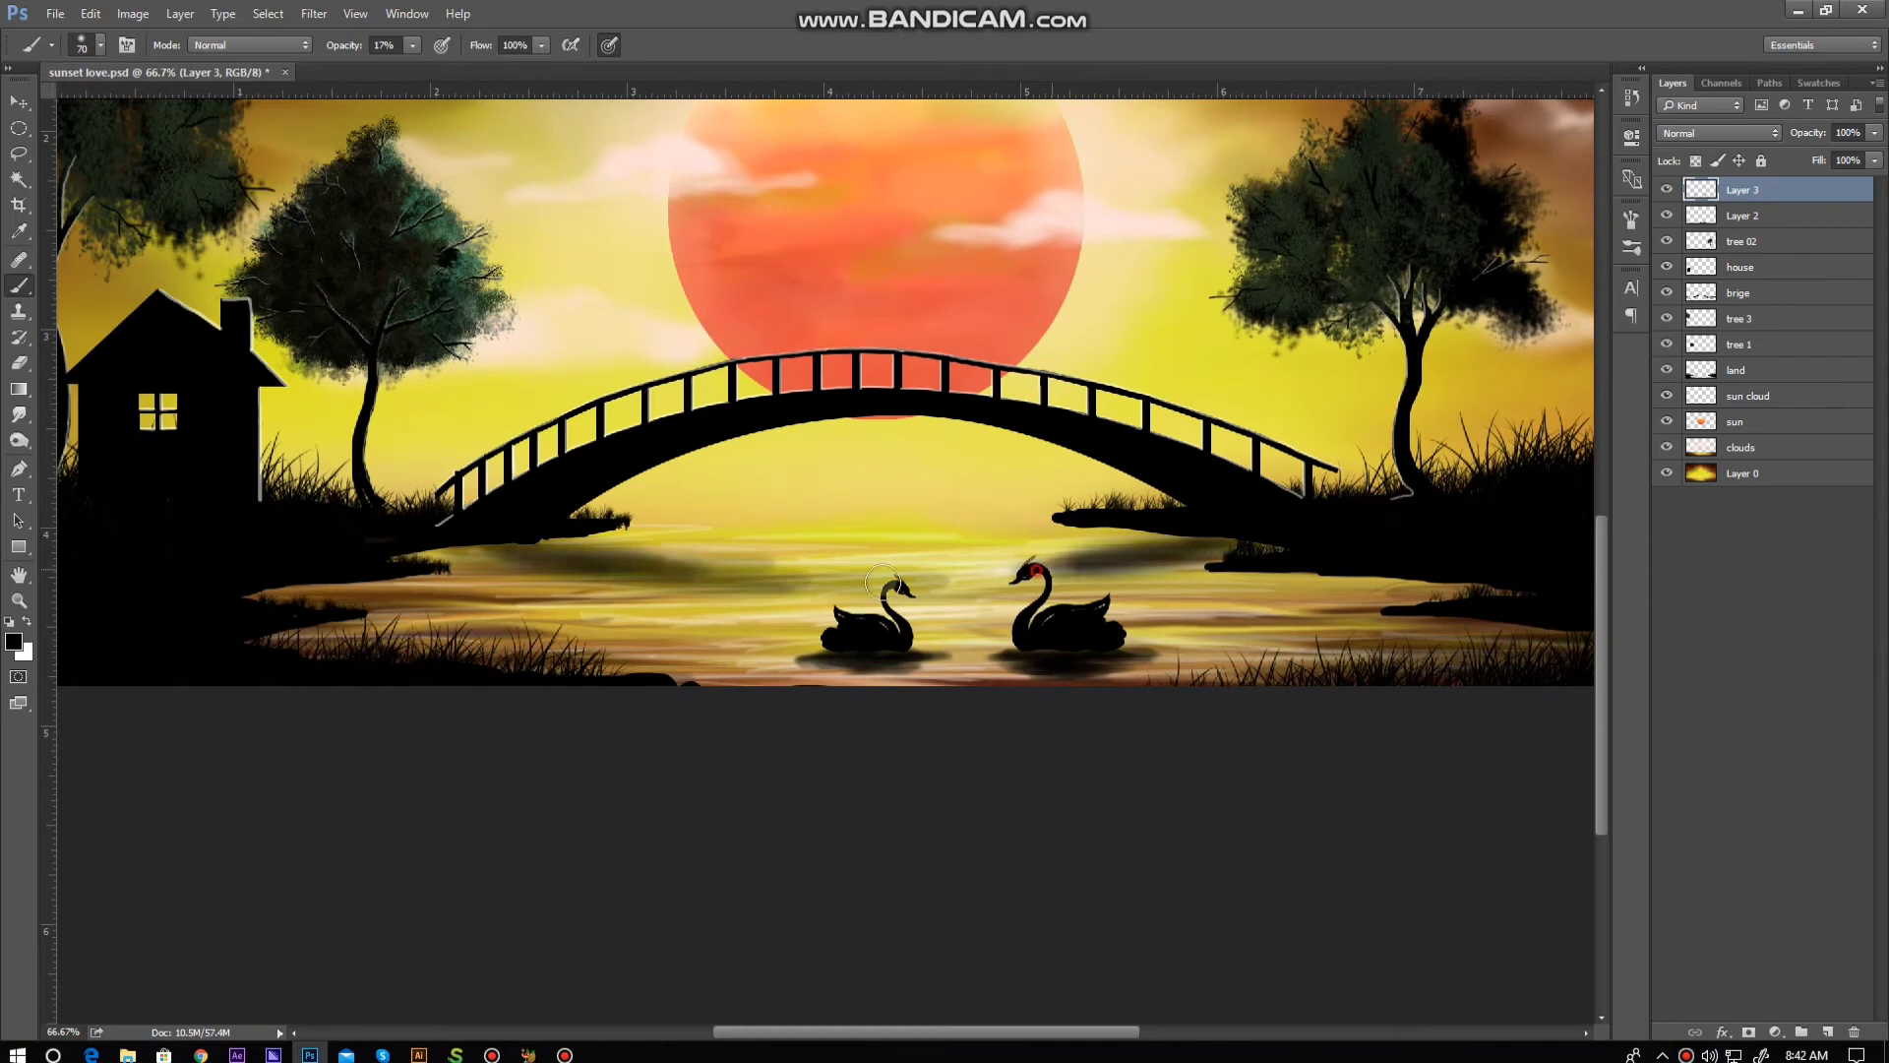
mouse_move(1082, 556)
mouse_down()
mouse_move(929, 596)
mouse_move(393, 556)
mouse_up()
drag(1171, 541, 592, 577)
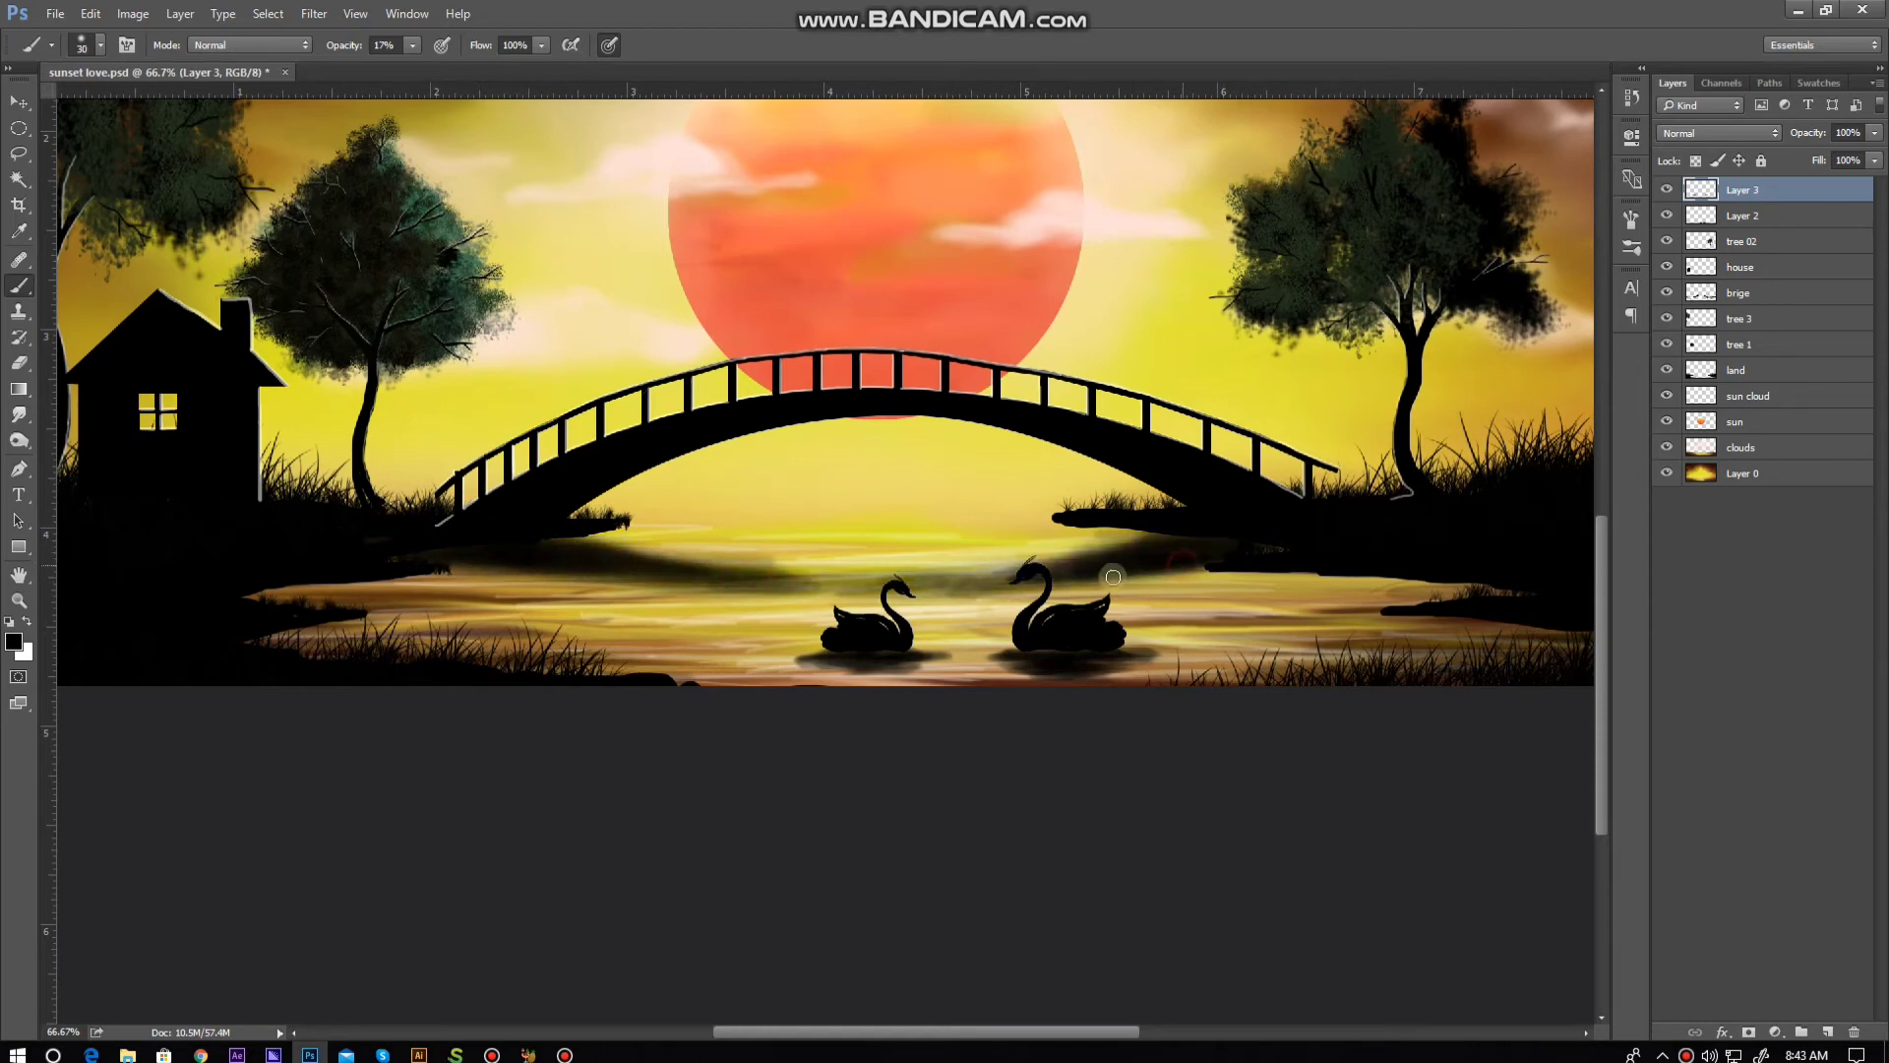
Step: Smudge and erase the reflection strokes, then rename the layer
ctrl+alt+click(831, 606)
ctrl+alt+click(831, 606)
key(r)
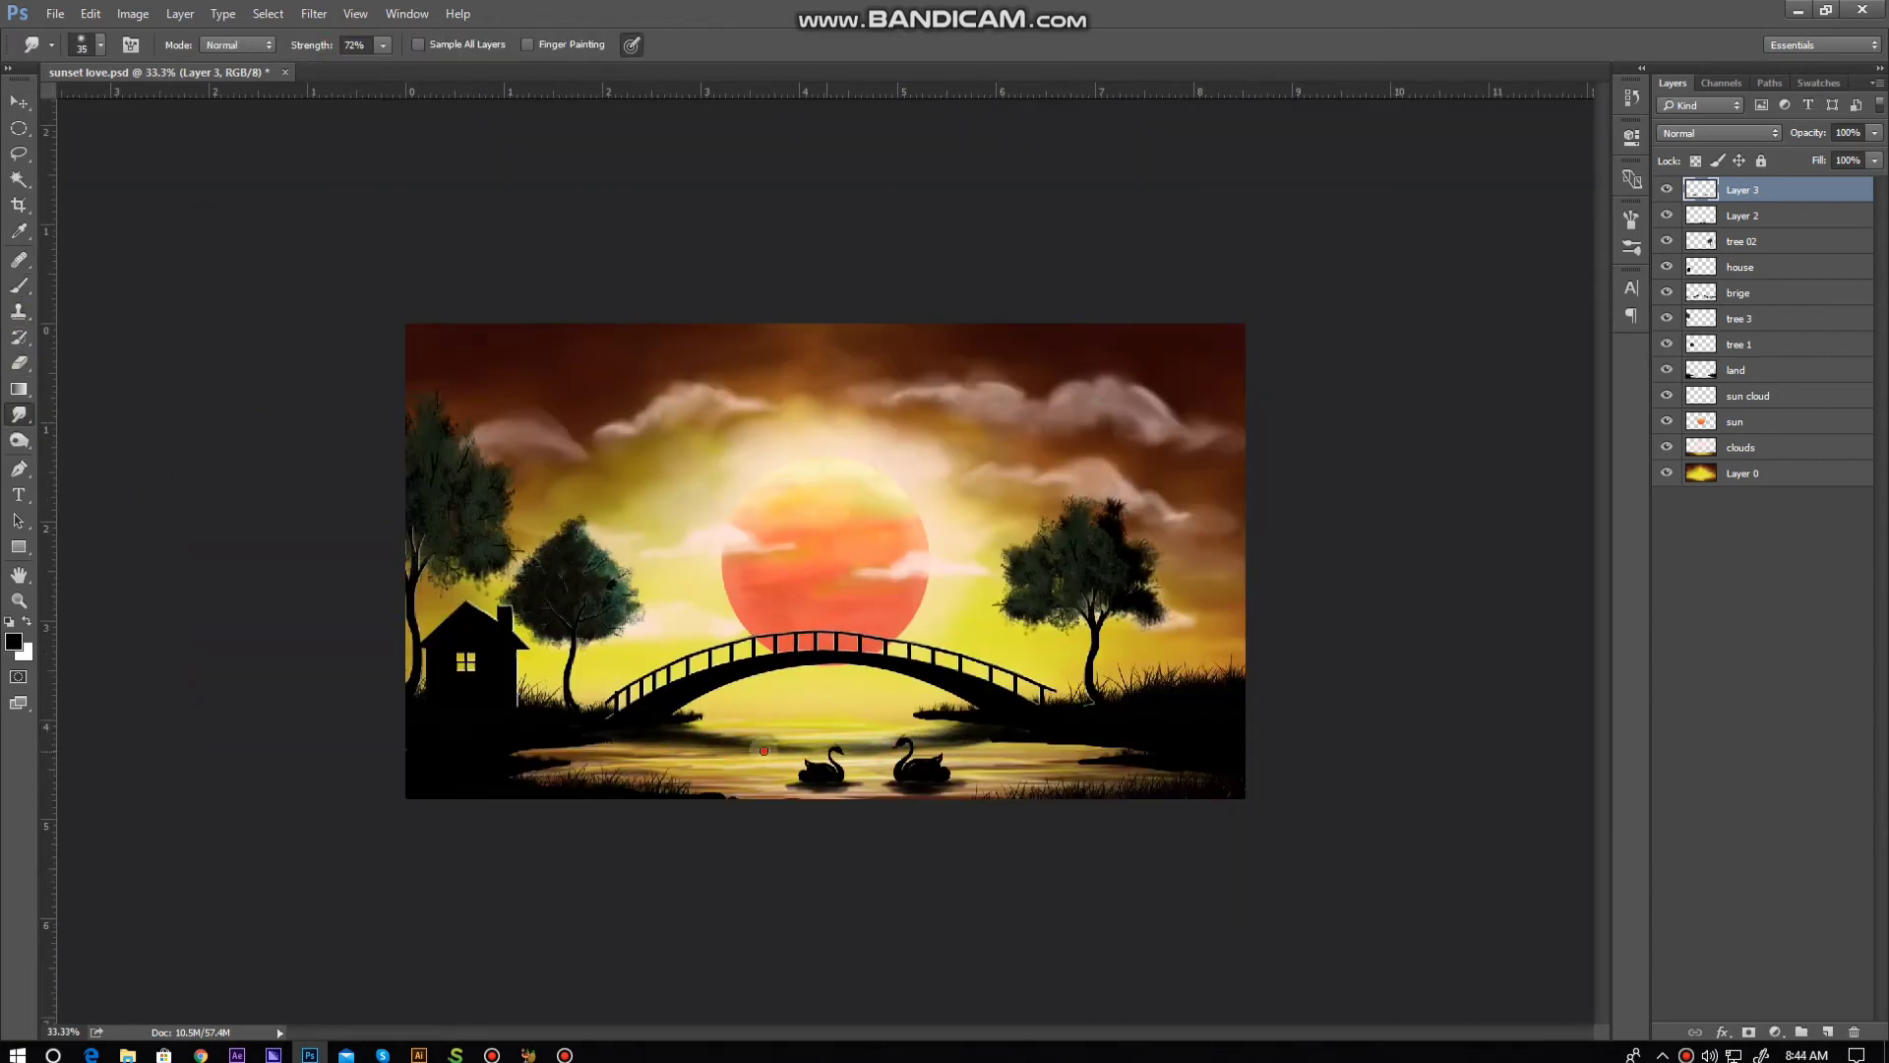
key(ctrl+1)
scroll(820, 607, left, 5)
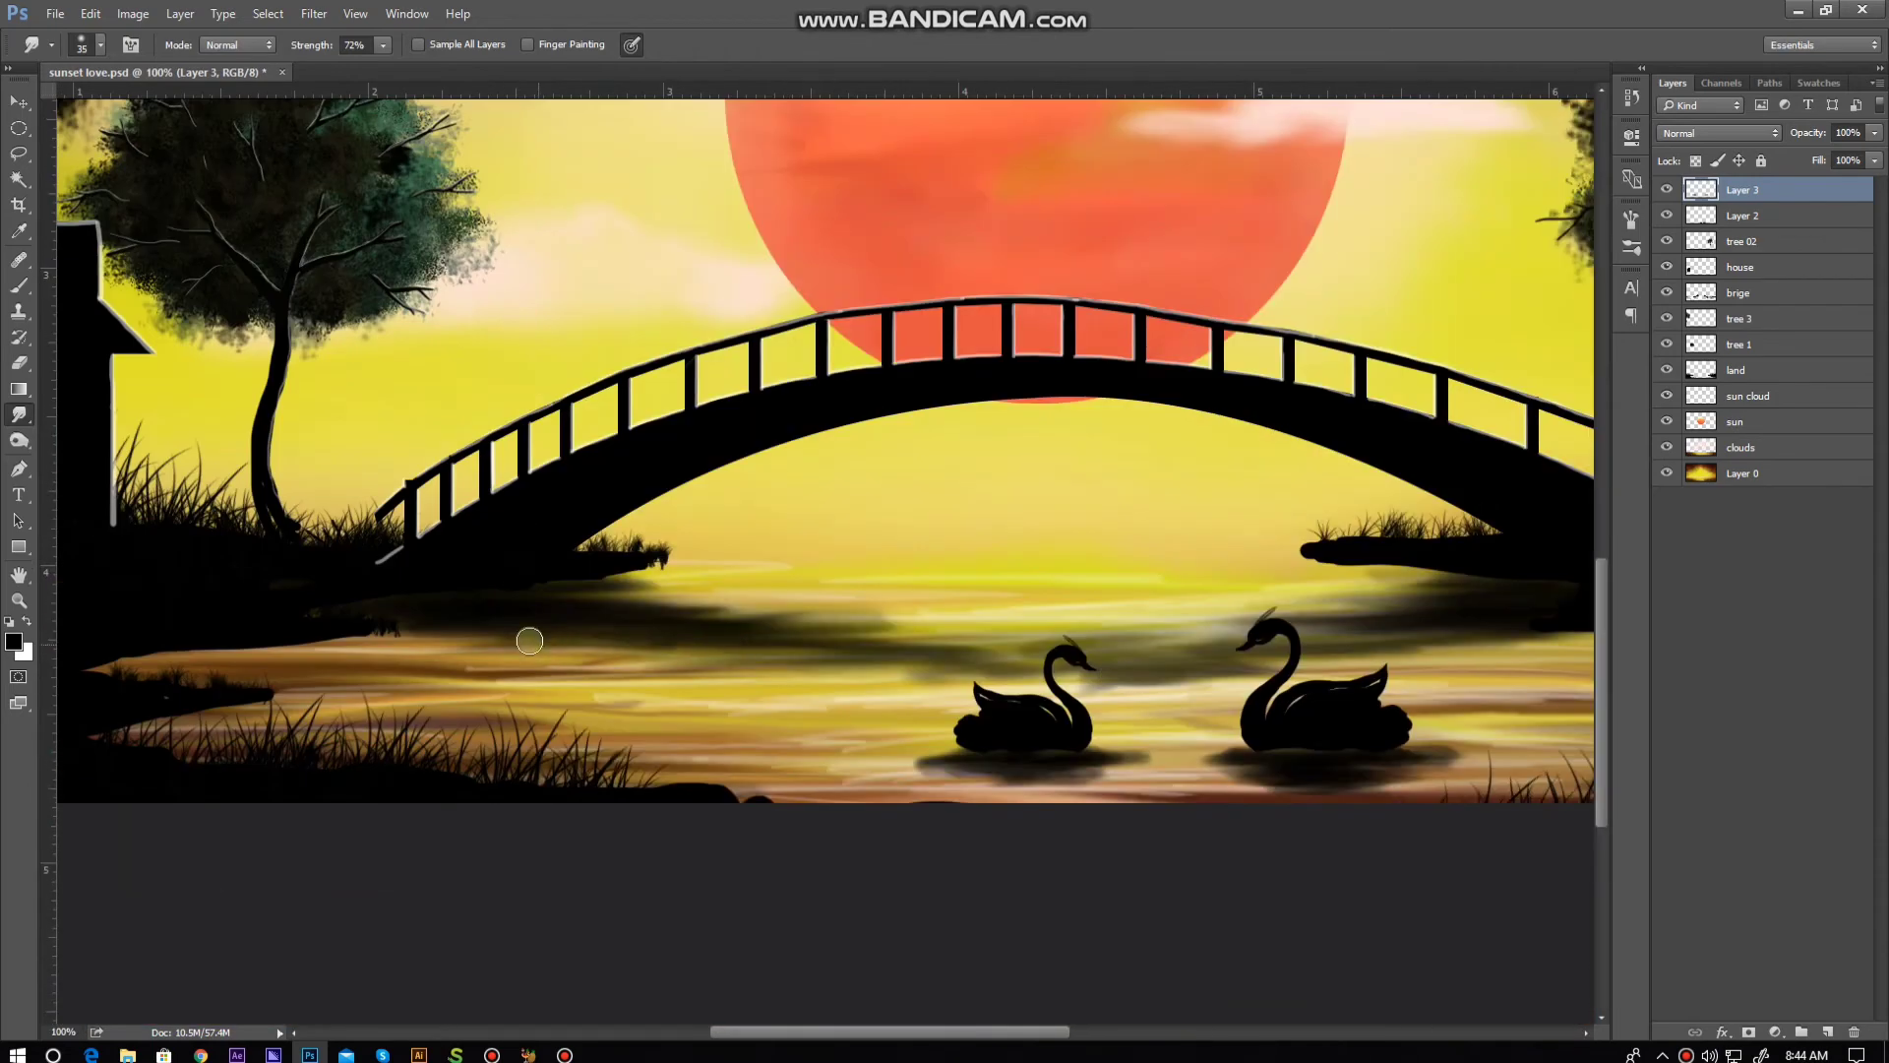
key(e)
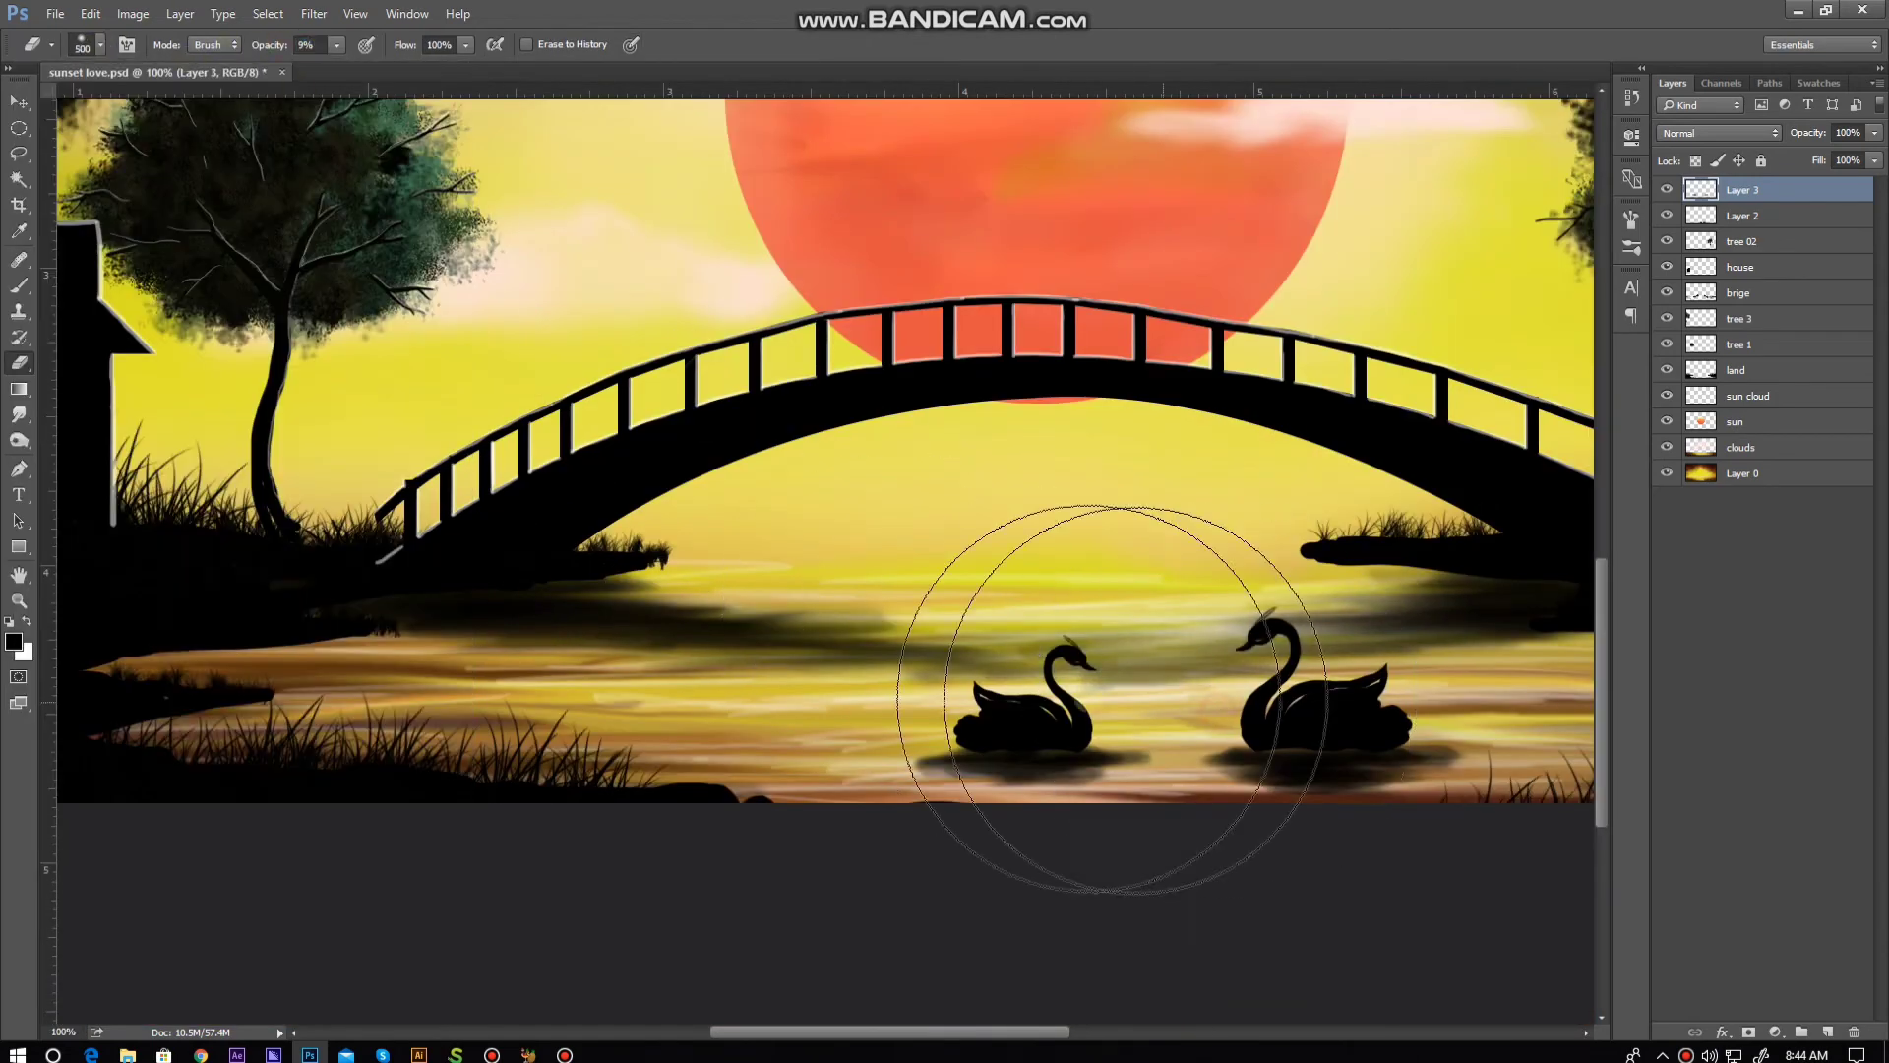
key(ctrl+0)
key(v)
click(1666, 189)
double_click(1743, 189)
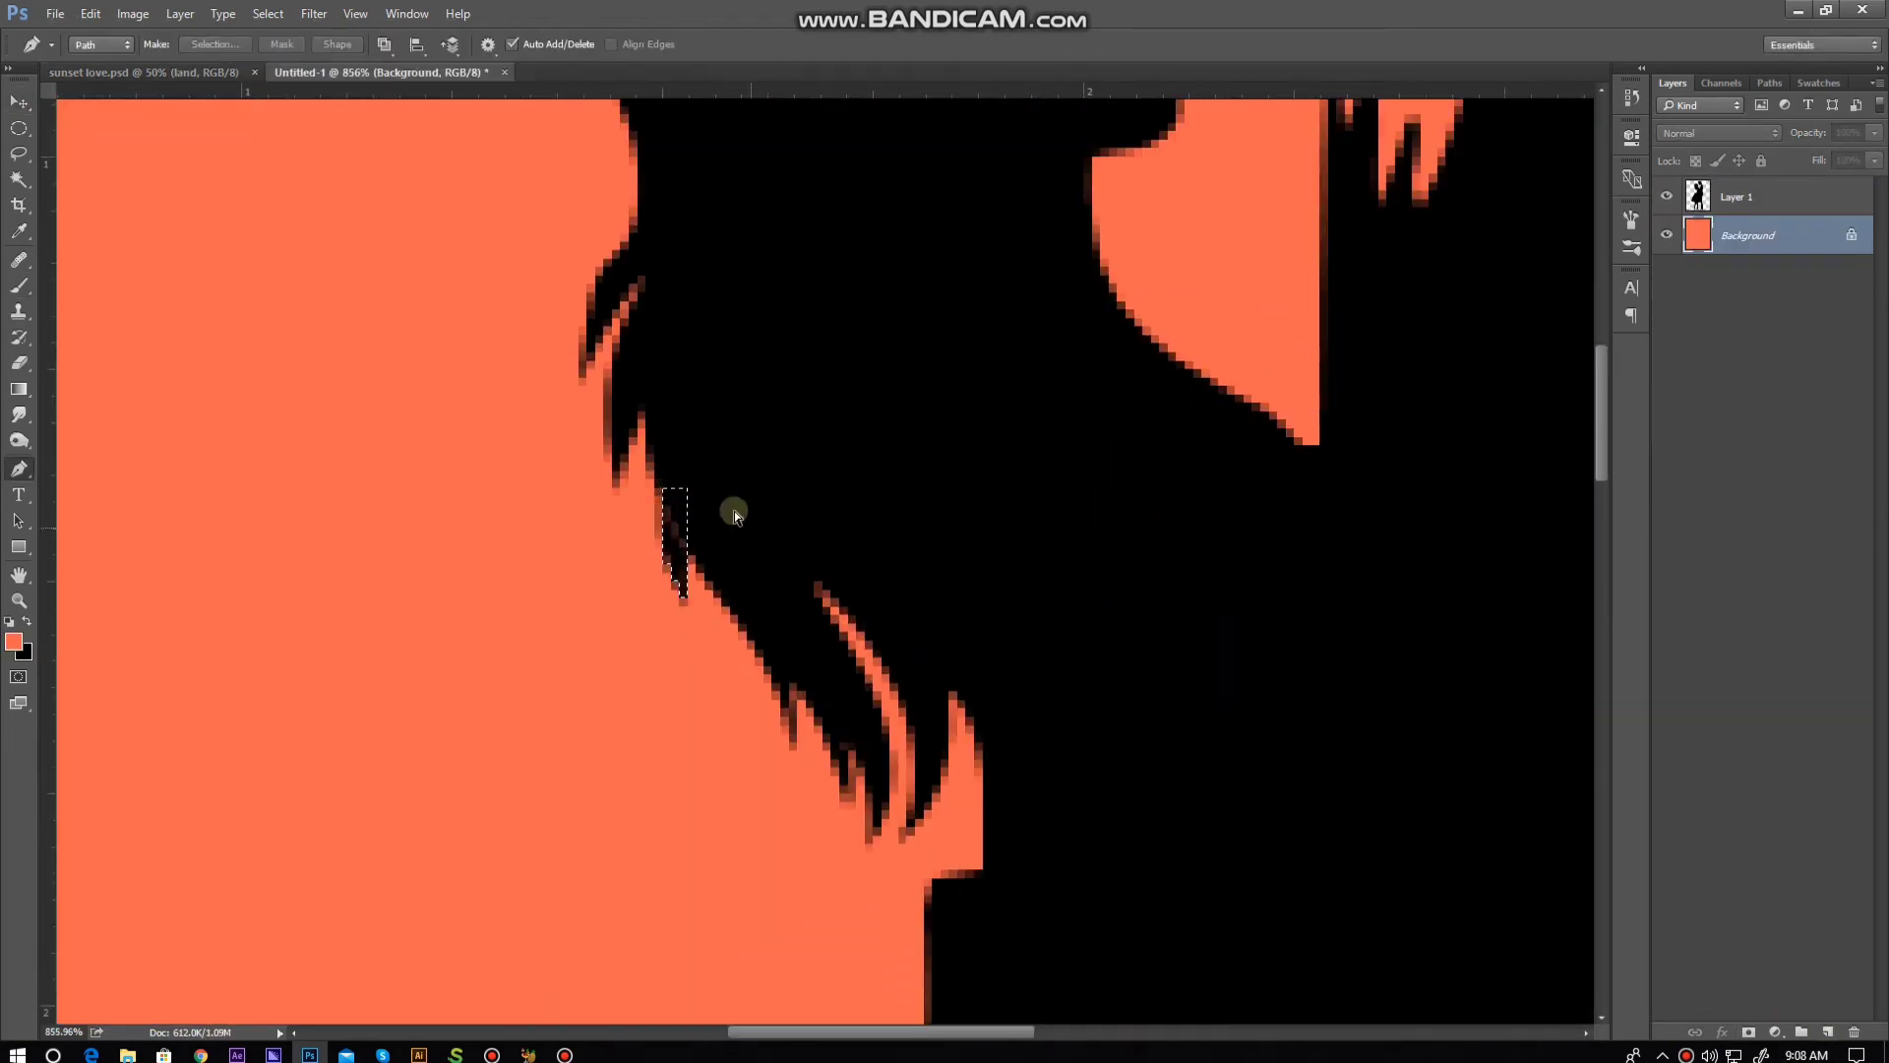
Step: Clear the selection and brush black along the couple's hair edge on Layer 1
key(b)
key(ctrl+d)
key(x)
key(ctrl+minus)
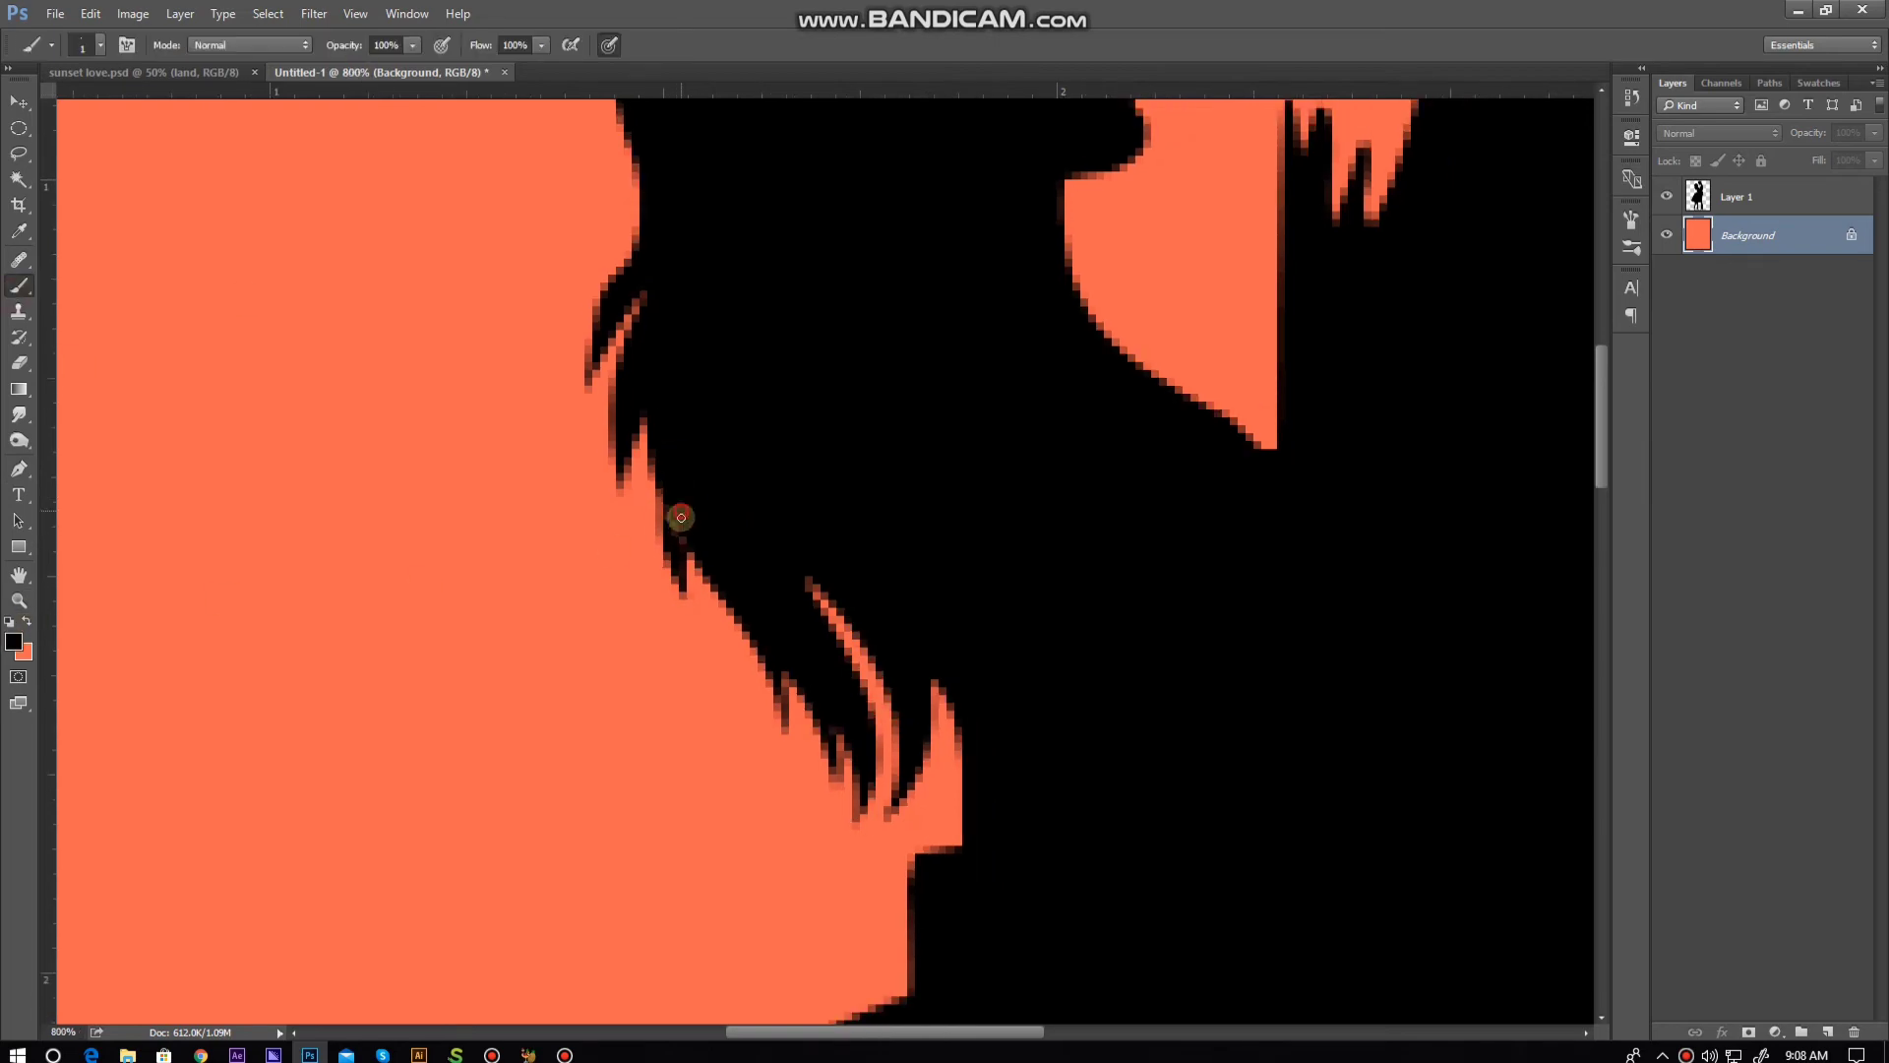
key(alt+bracketright)
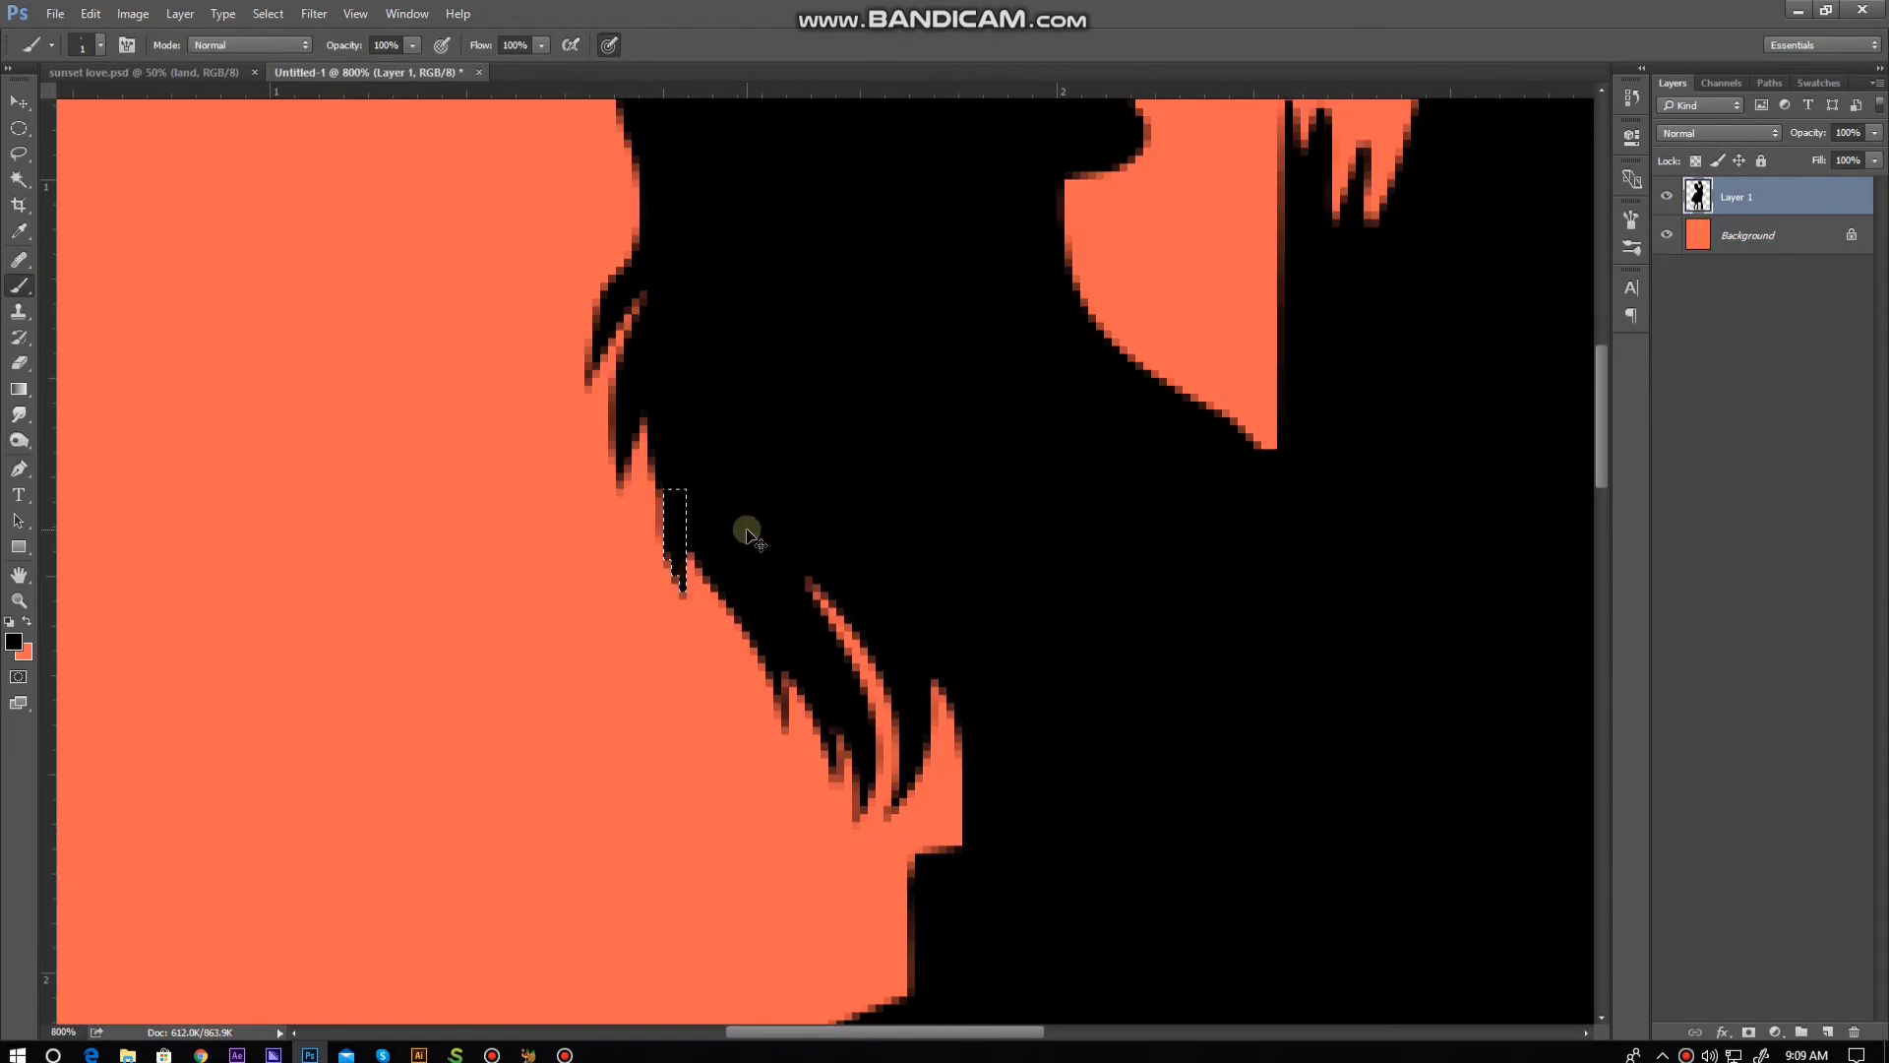
scroll(748, 532, down, 3)
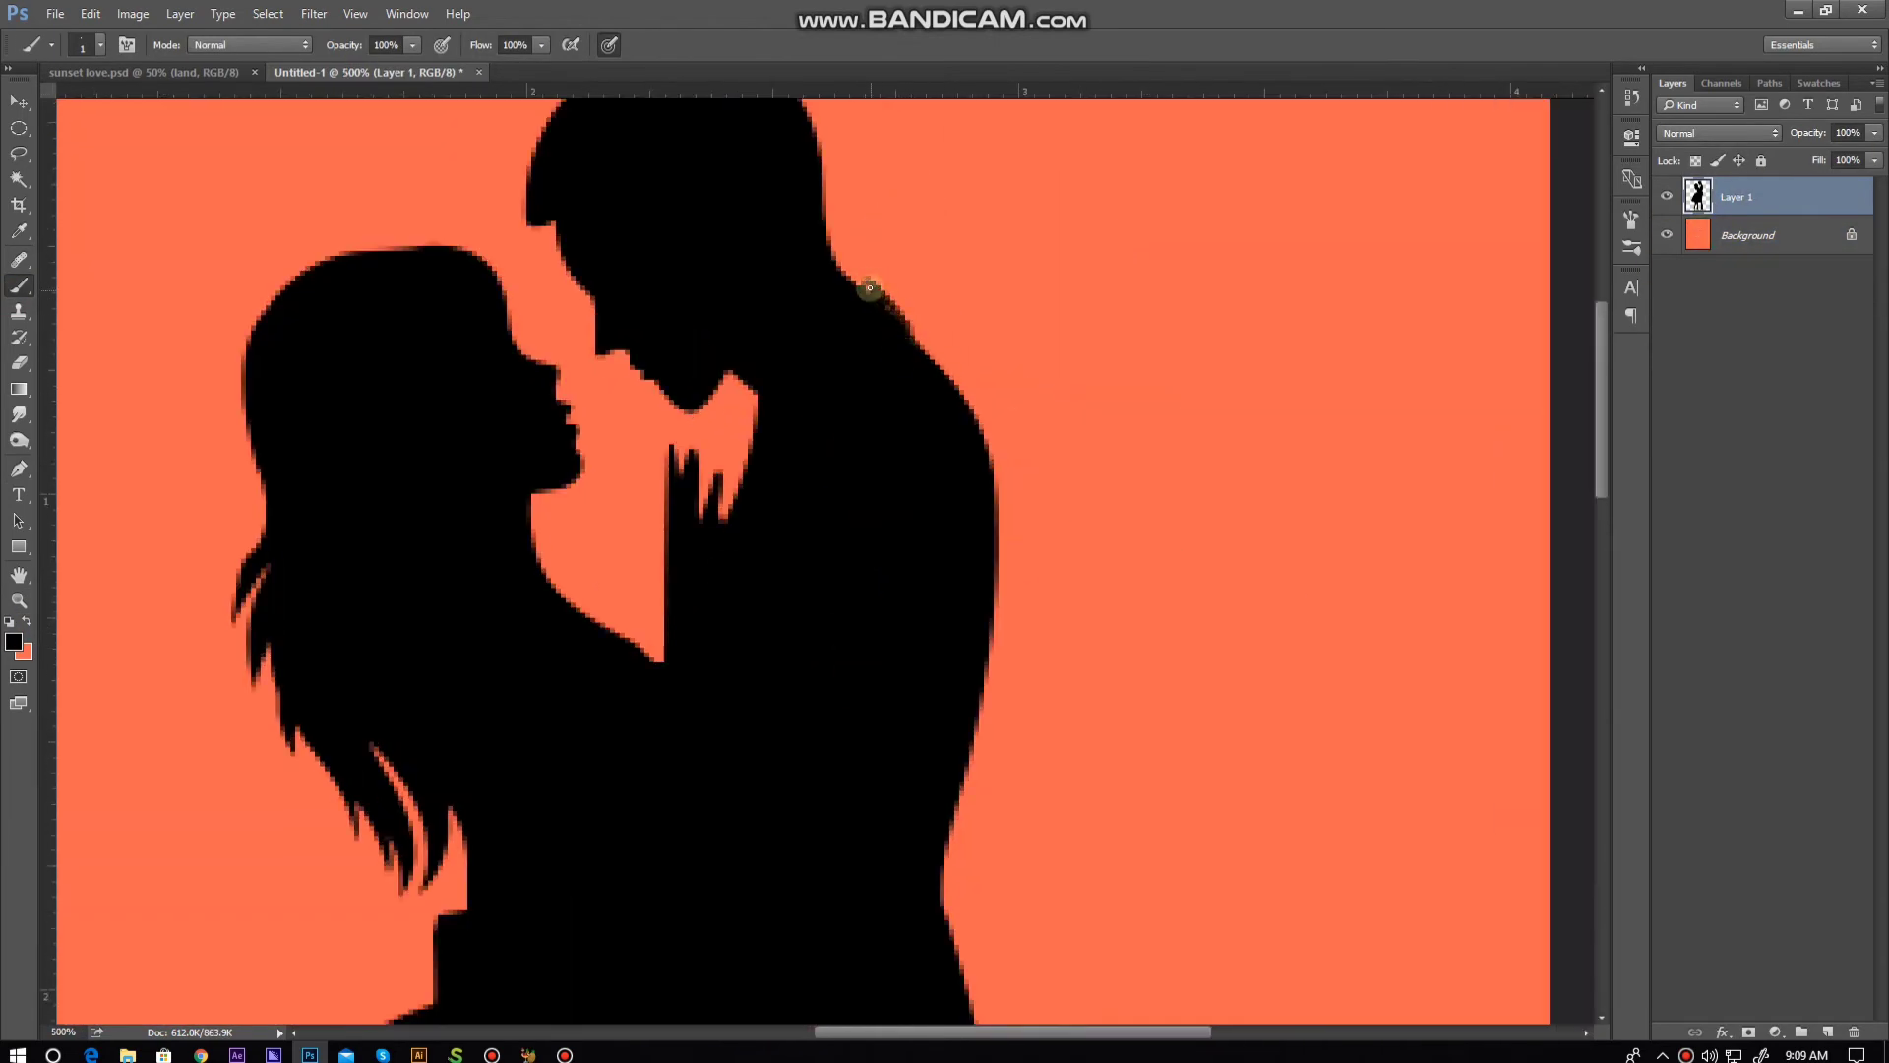
scroll(912, 365, down, 3)
scroll(1005, 210, up, 3)
key(ctrl+1)
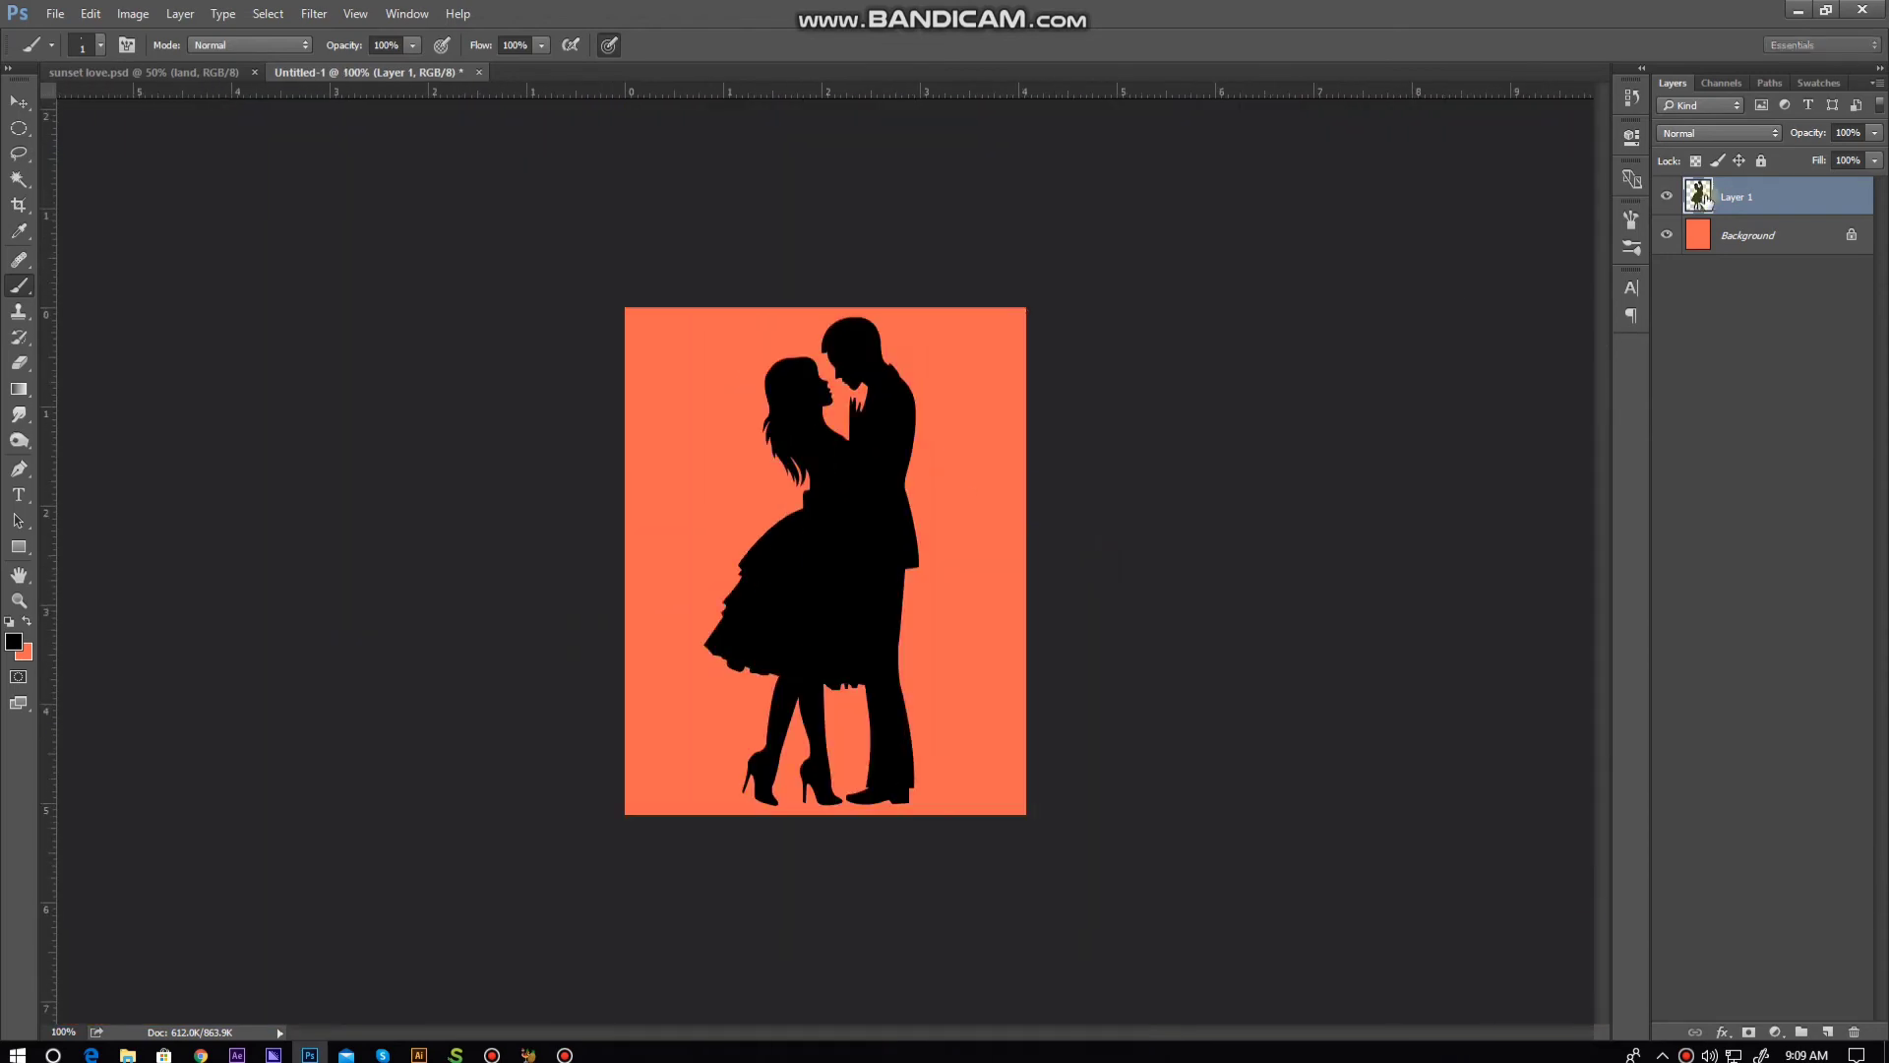
Step: Bring the couple into the sunset painting, scale it to about 92% and nudge it onto the bridge
key(v)
drag(809, 450, 846, 551)
key(ctrl+t)
key(ctrl+plus)
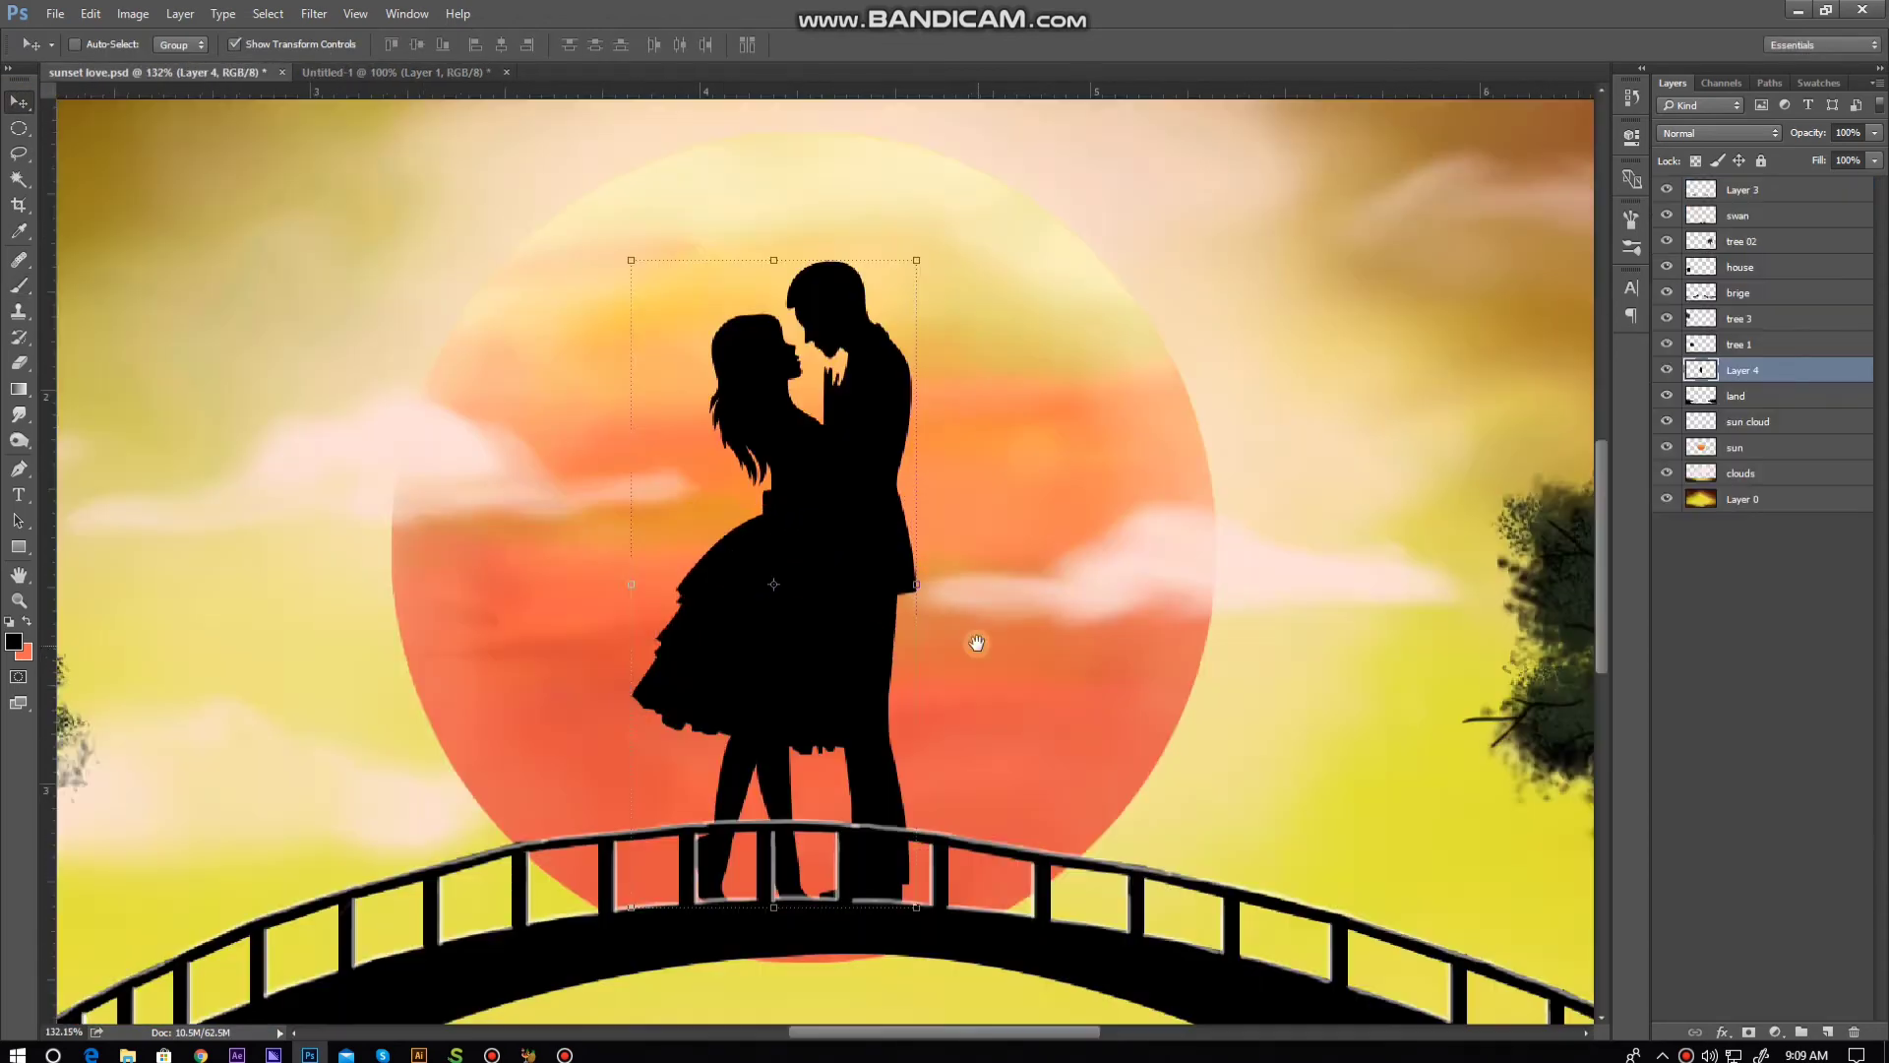
drag(922, 434, 911, 455)
key(ctrl+plus)
key(ctrl+plus)
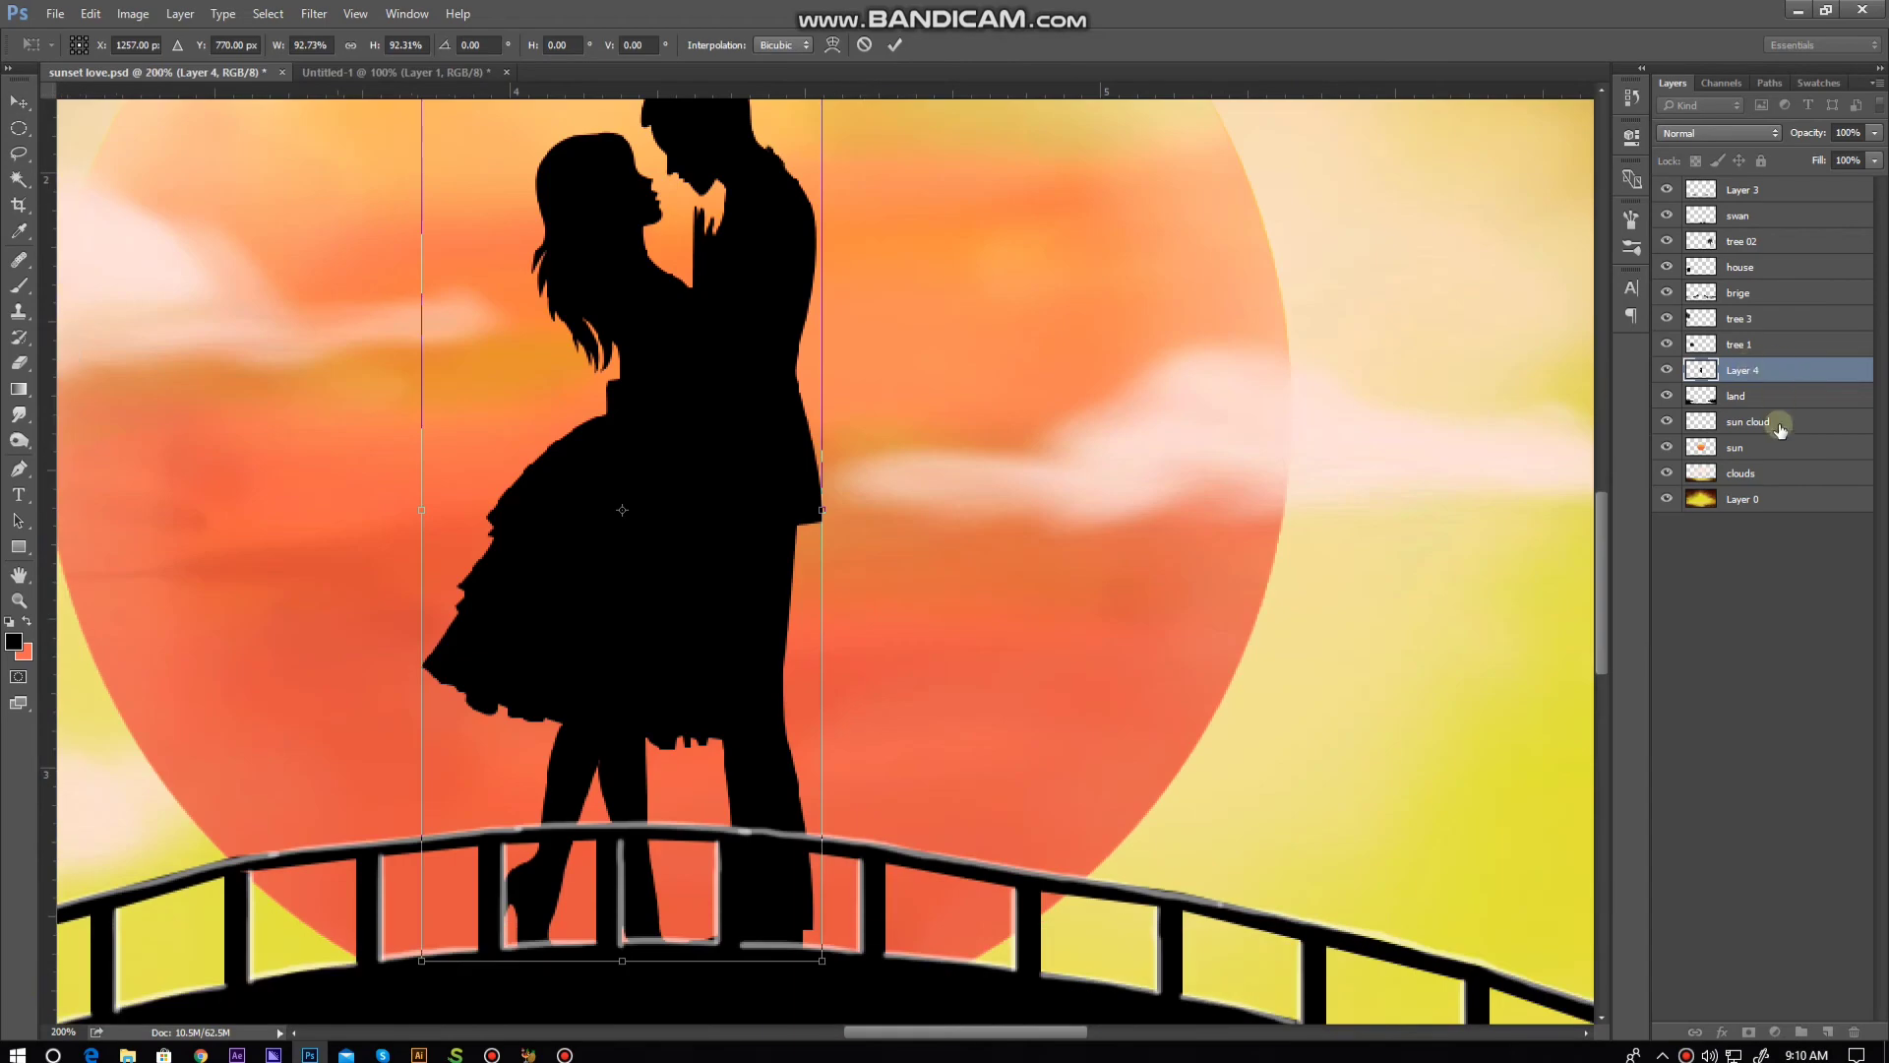
key(Return)
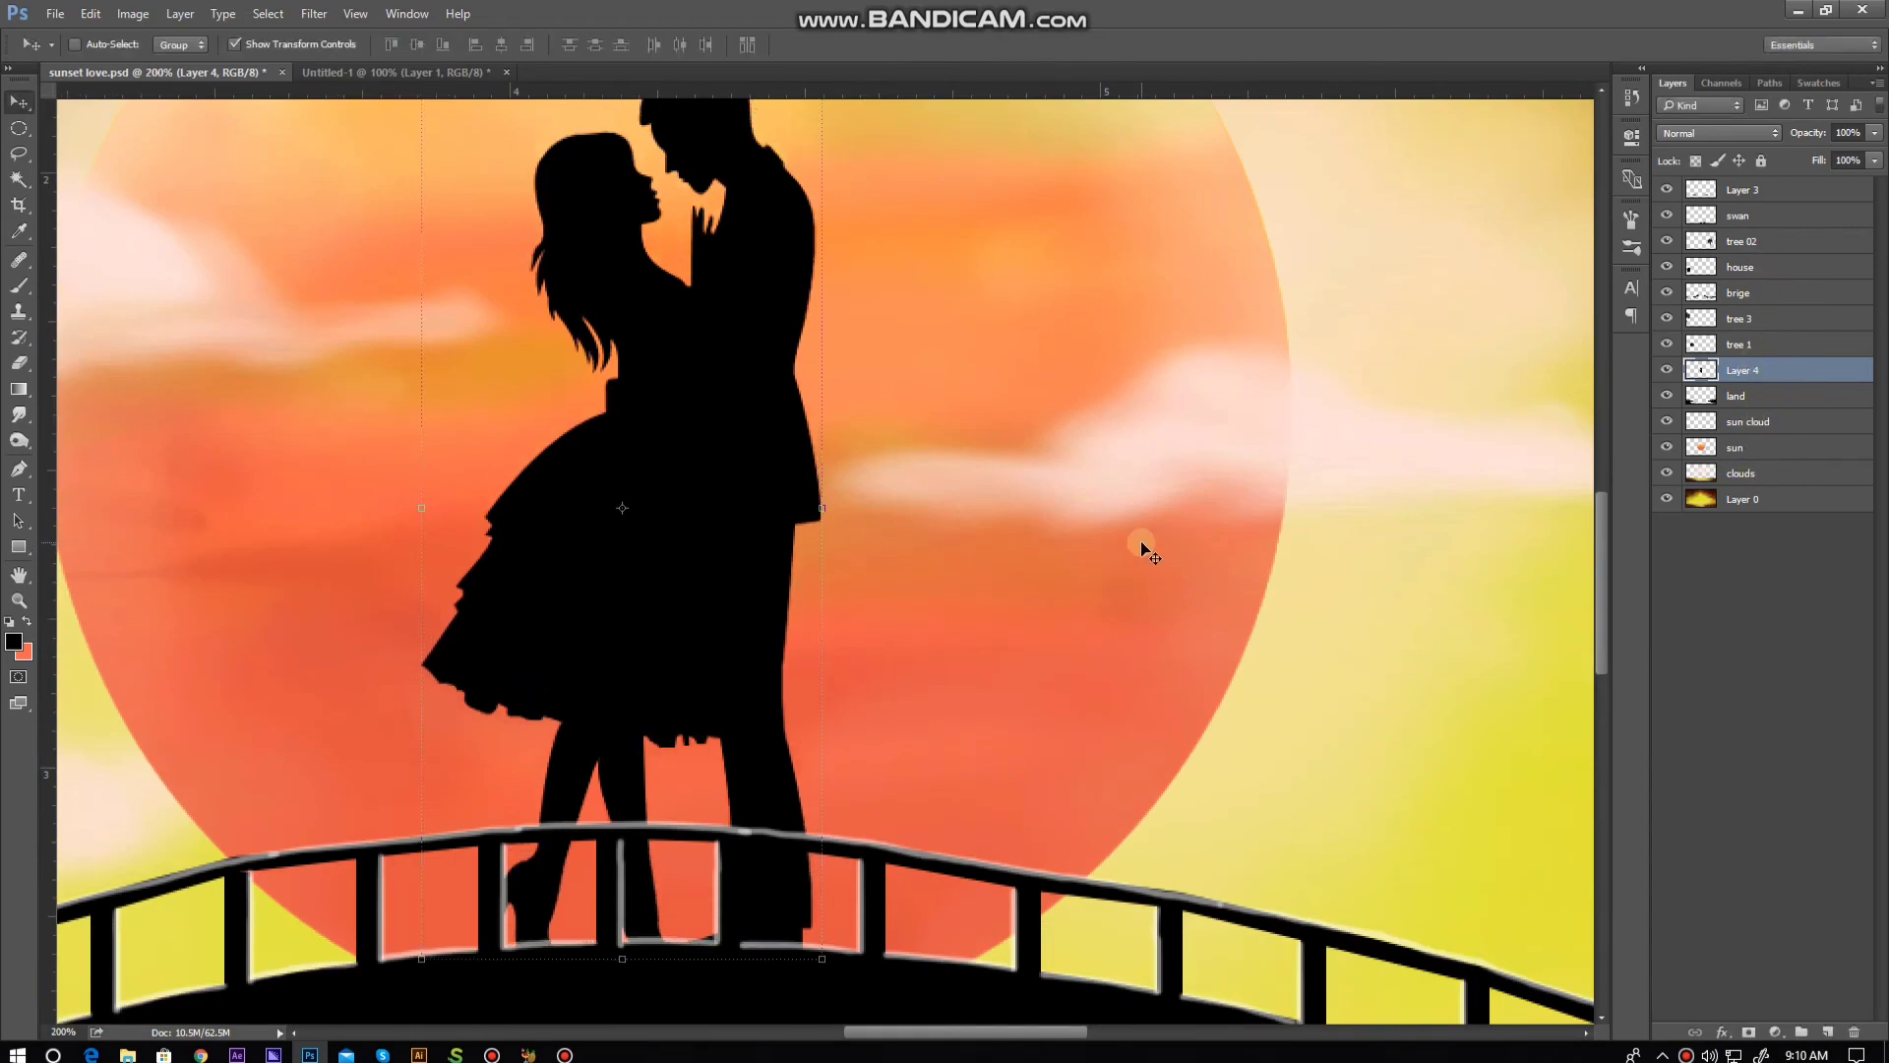
key(Up)
key(Up)
key(Up)
key(shift+Right)
key(Right)
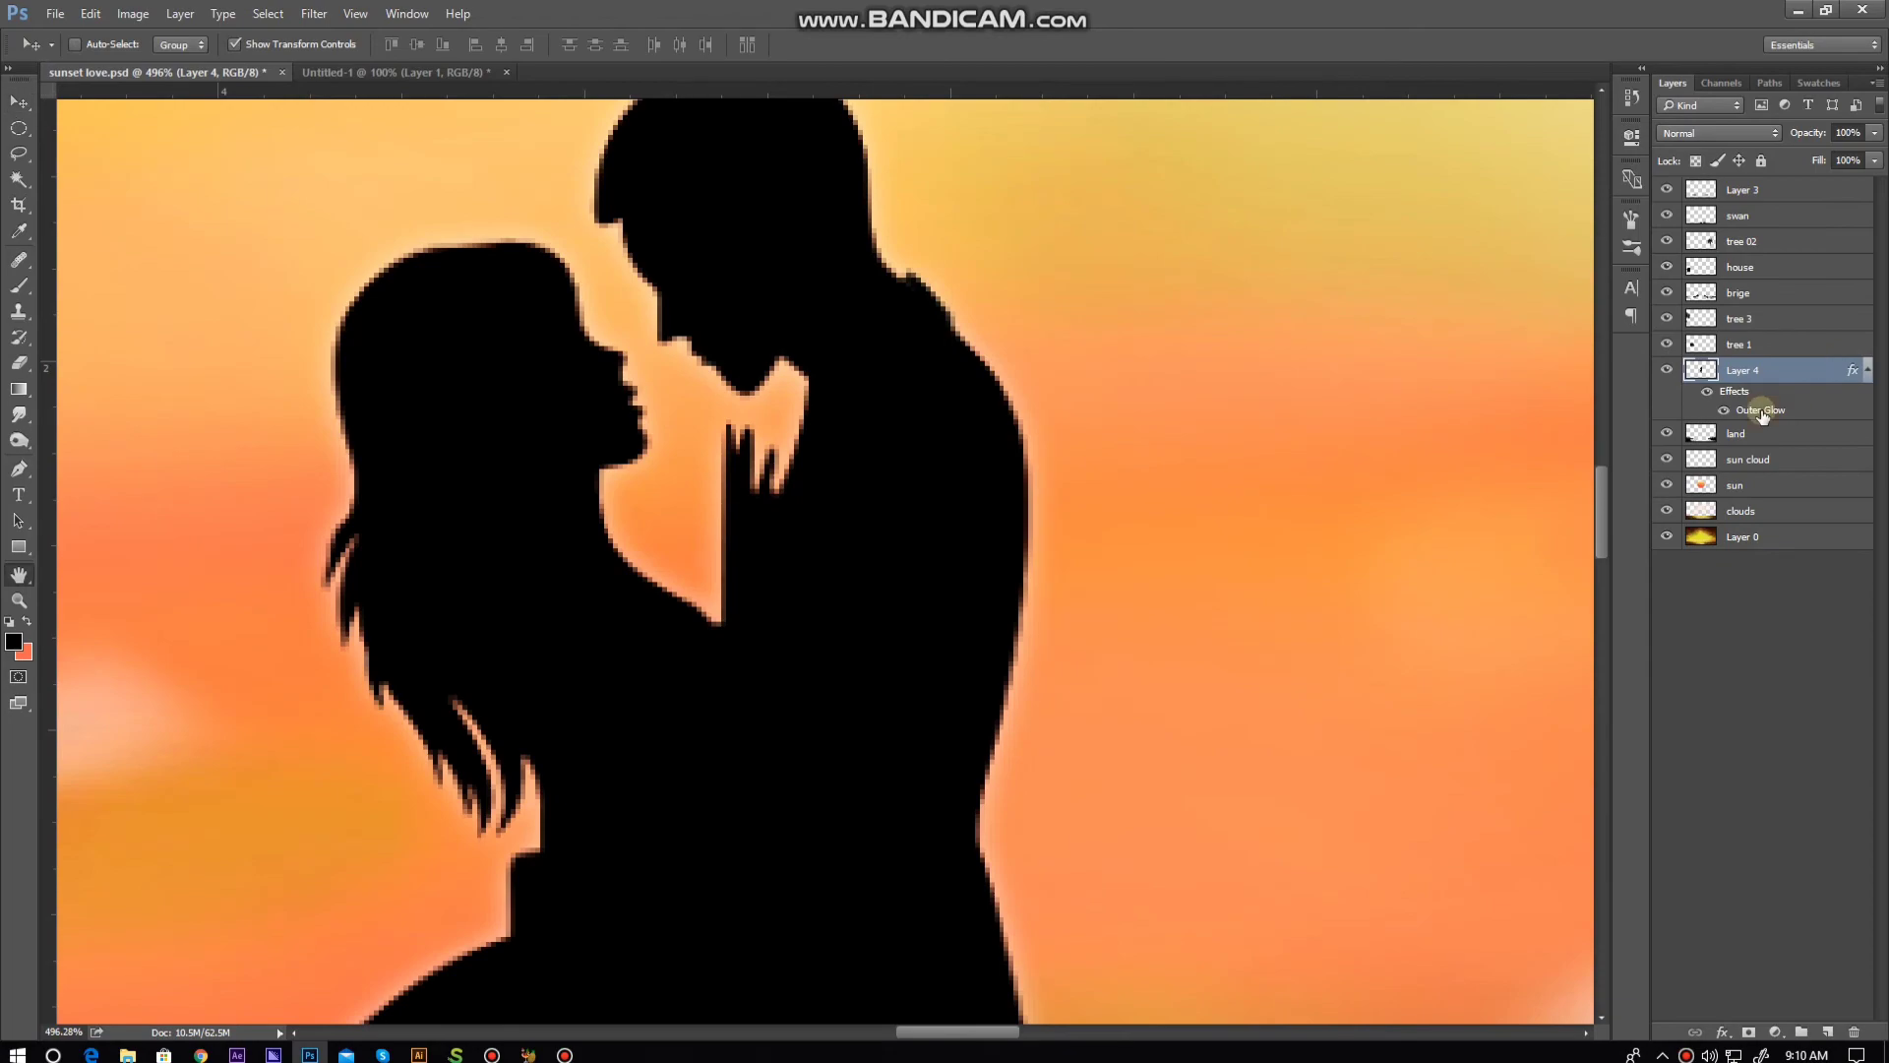
Step: Give the couple layer an orange Outer Glow layer style
double_click(1761, 414)
click(879, 326)
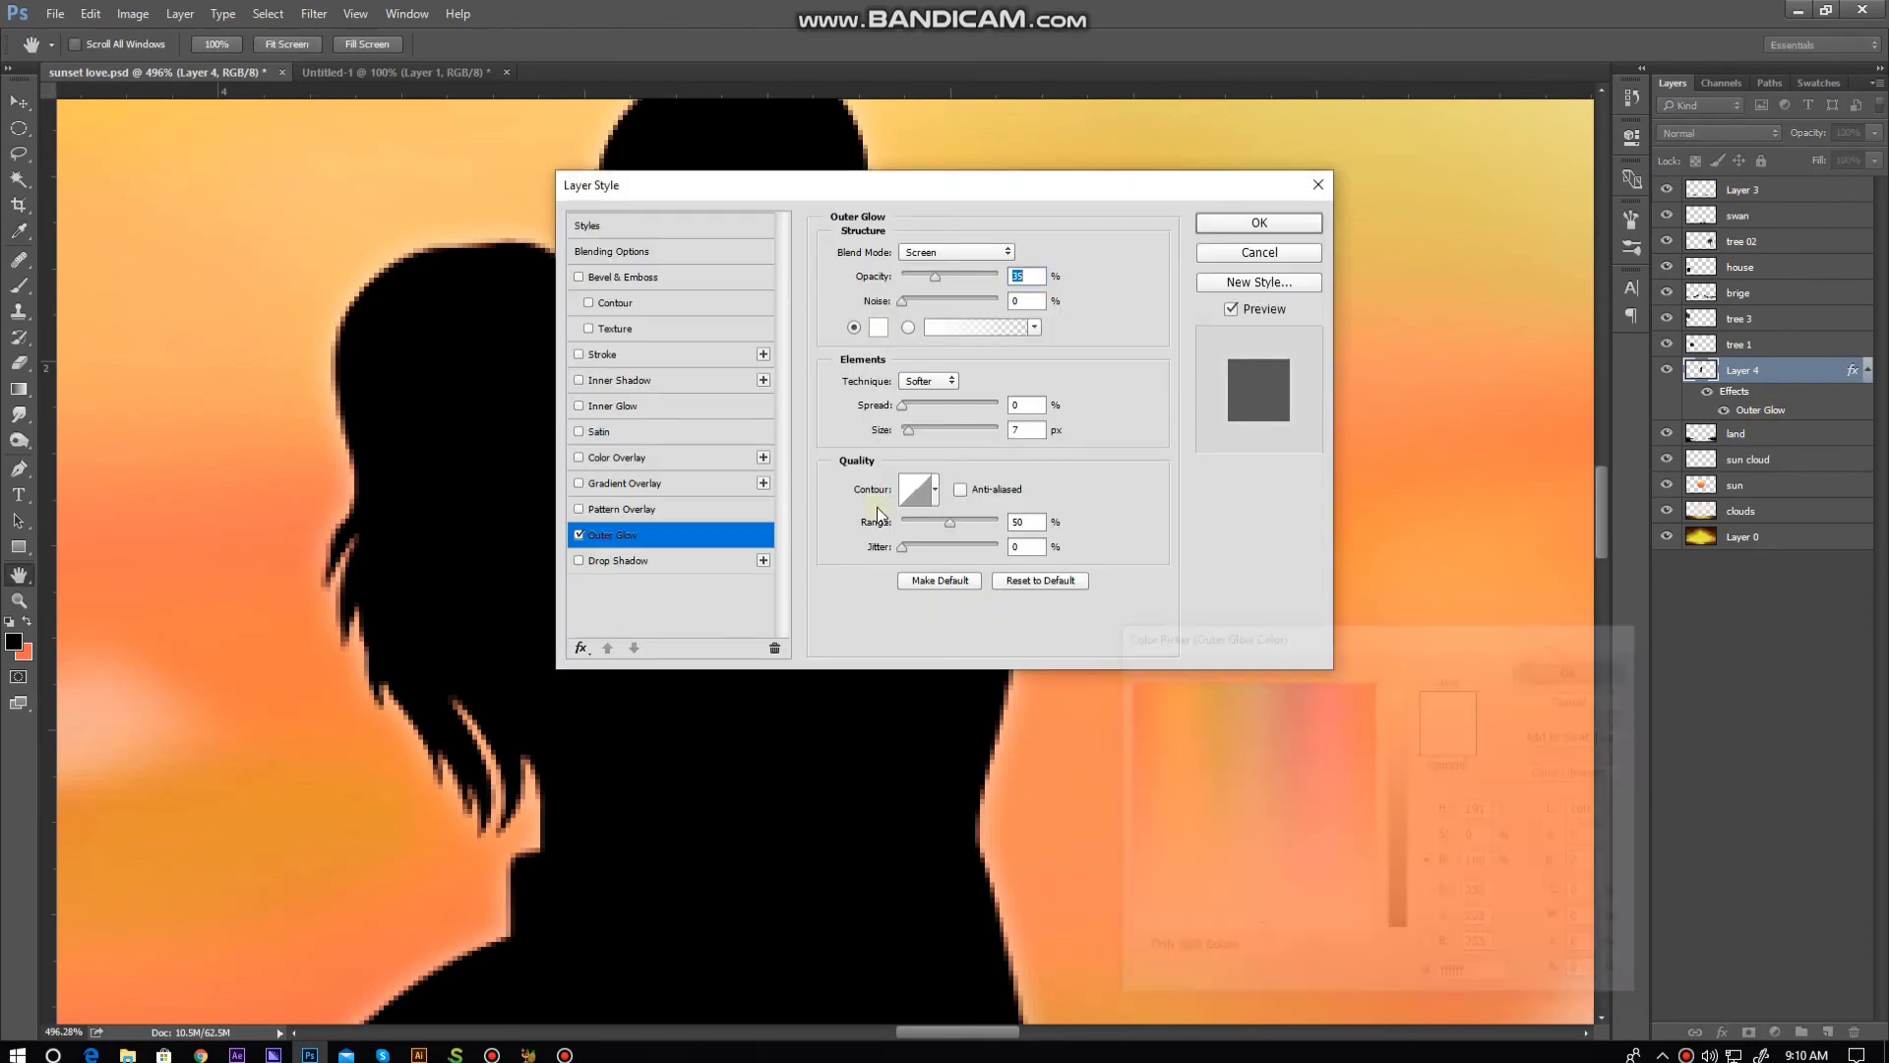
click(1169, 805)
key(Return)
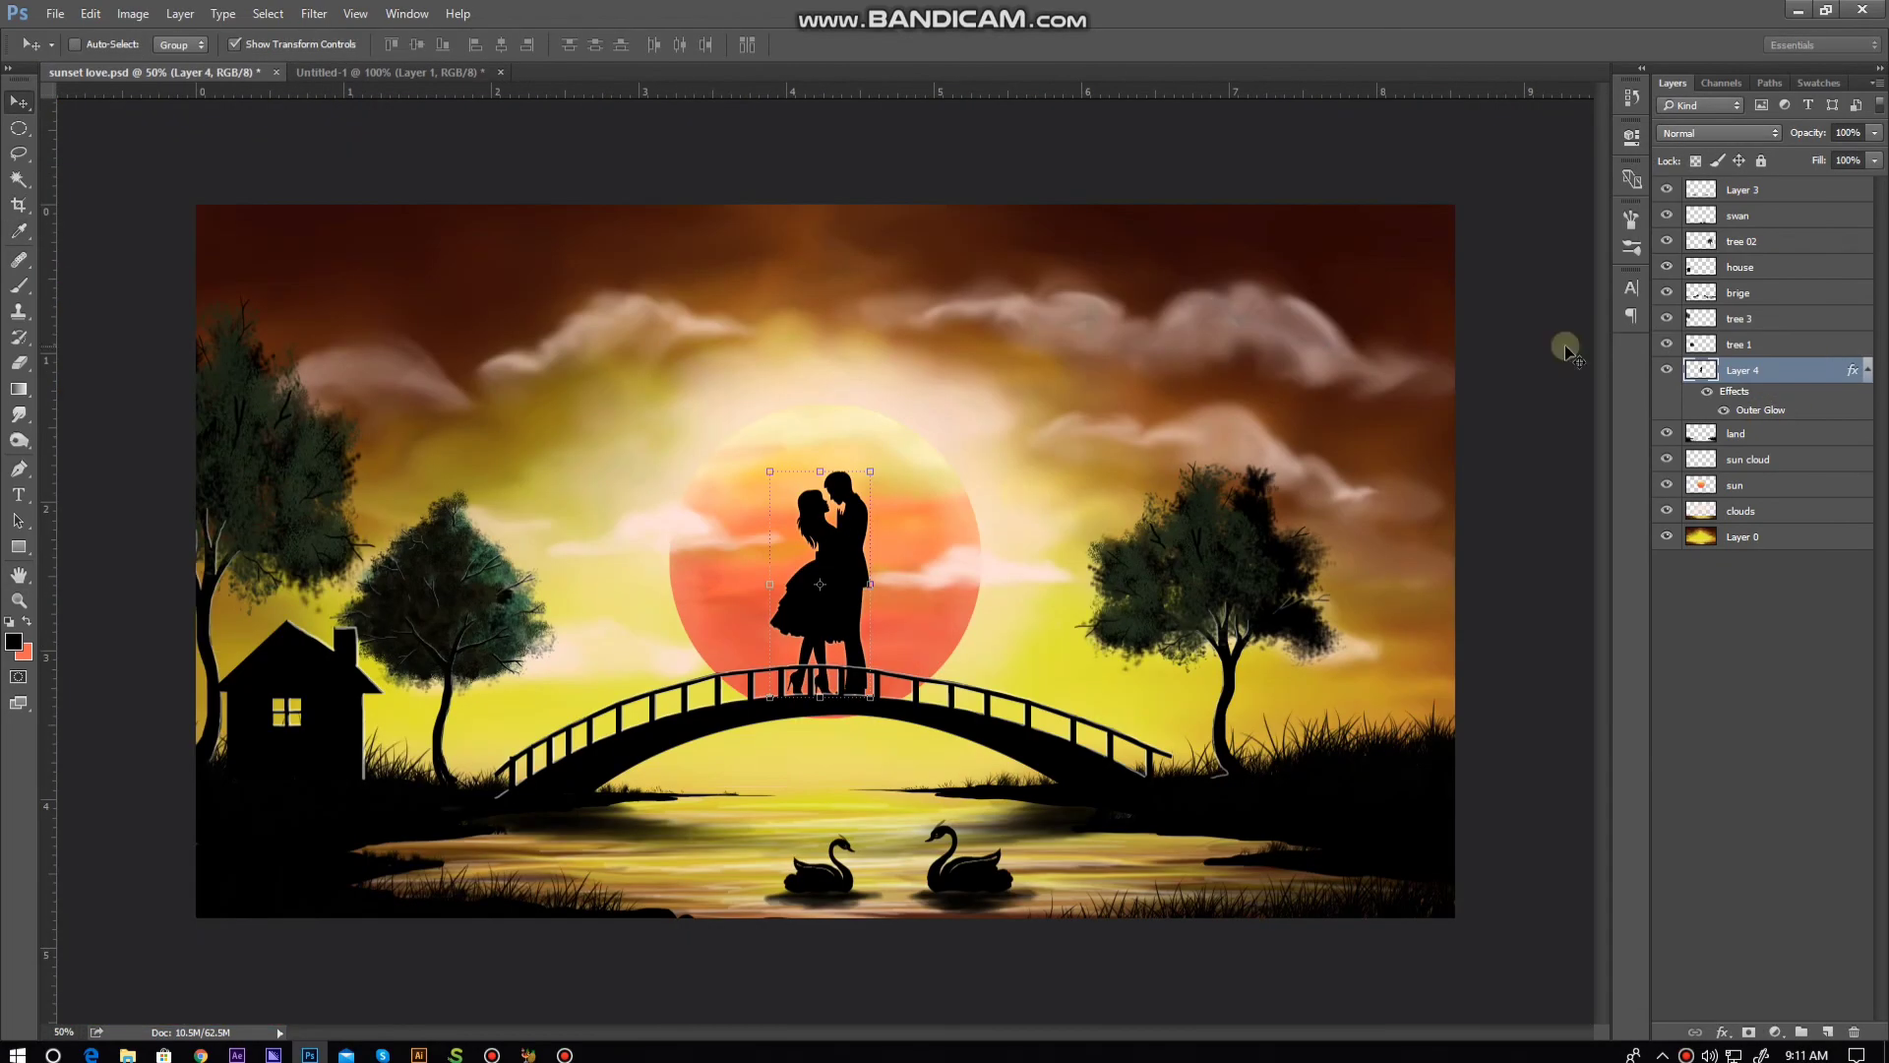
Step: On a new layer, paint a black flying bird's body in the sky
key(ctrl+shift+alt+n)
key(b)
scroll(1041, 484, up, 5)
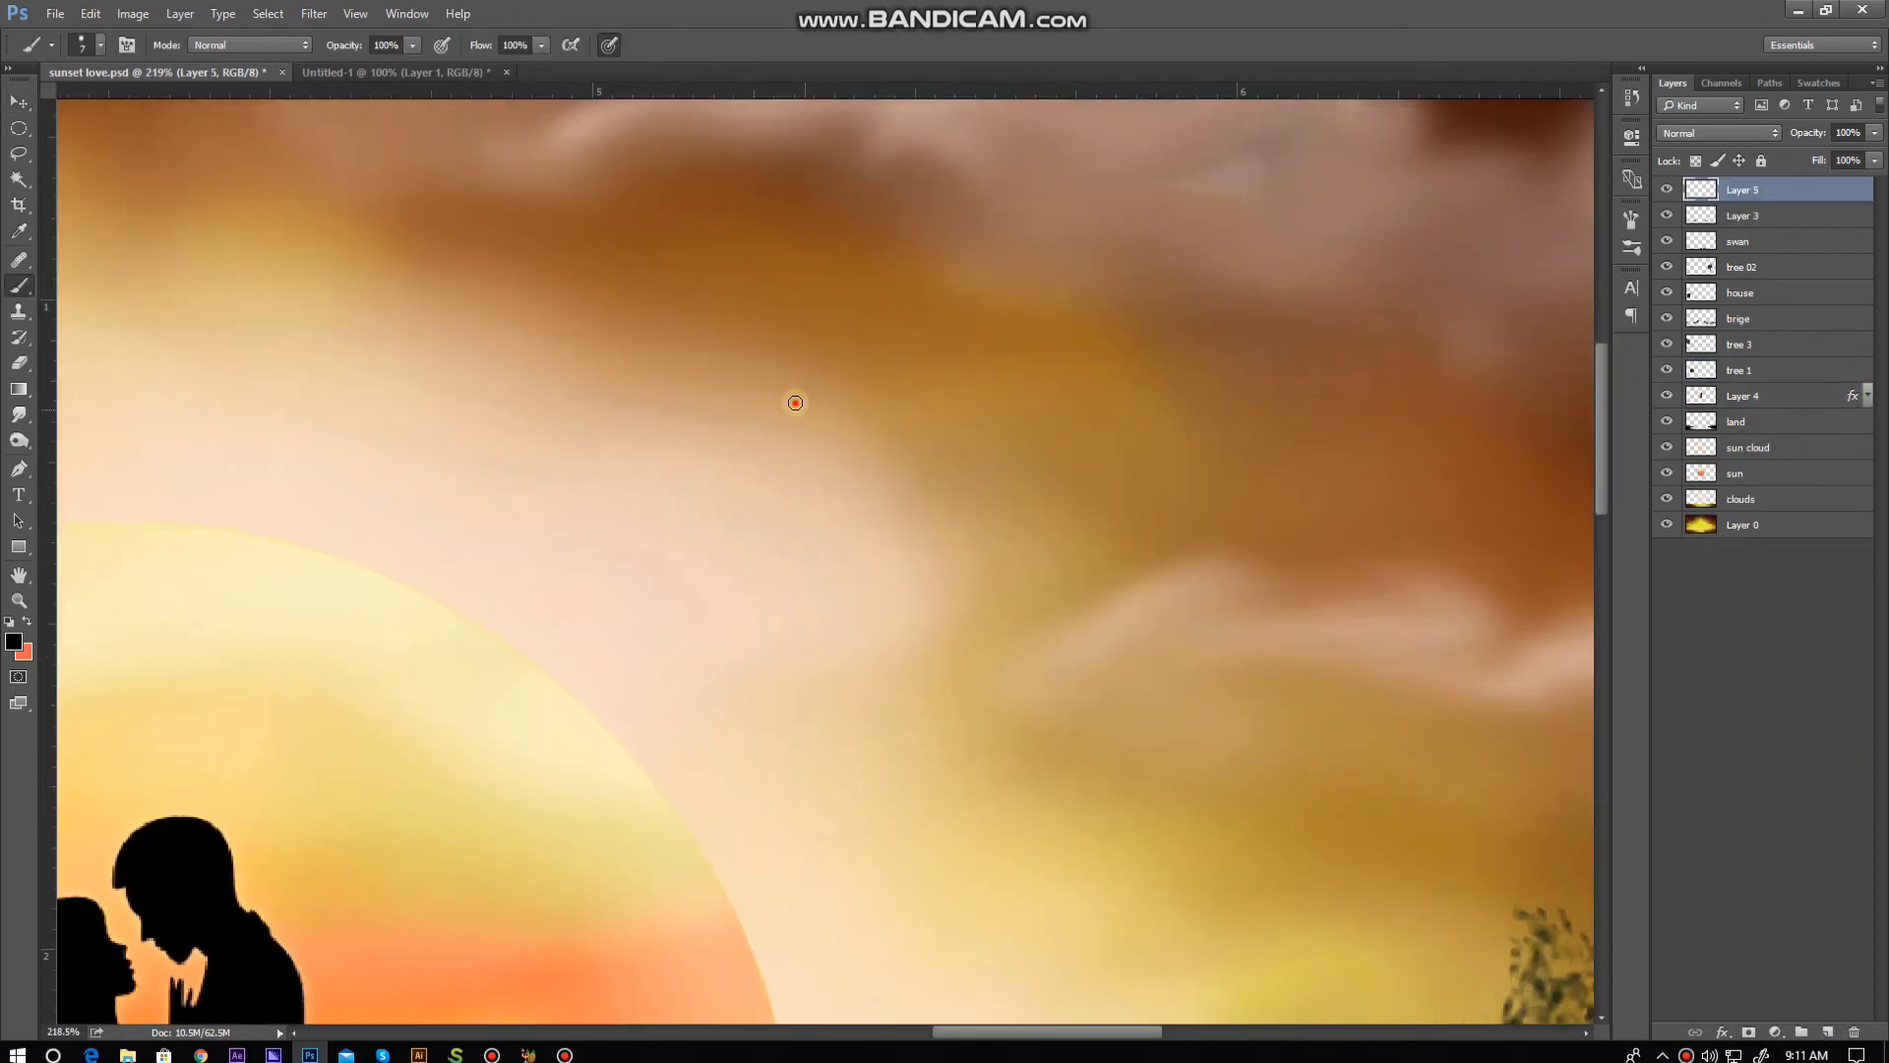
drag(819, 420, 916, 390)
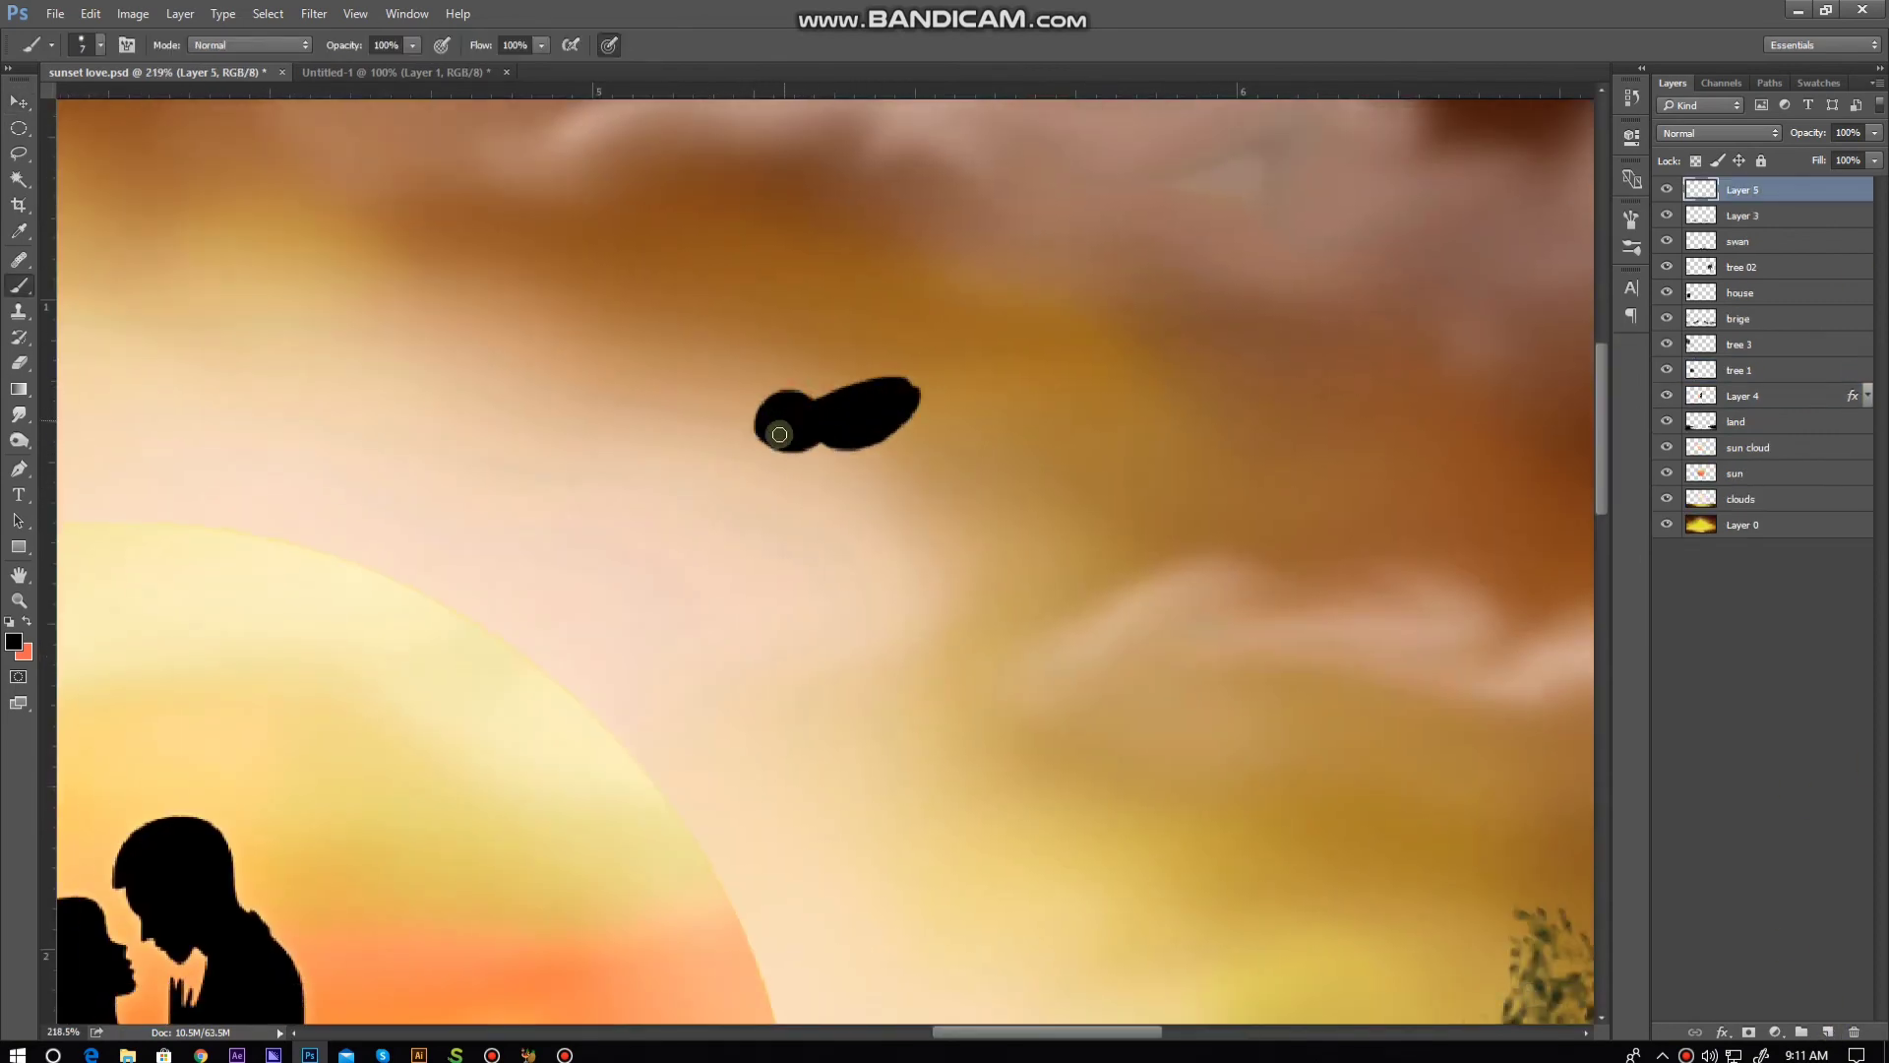
scroll(747, 443, right, 3)
scroll(714, 448, up, 1)
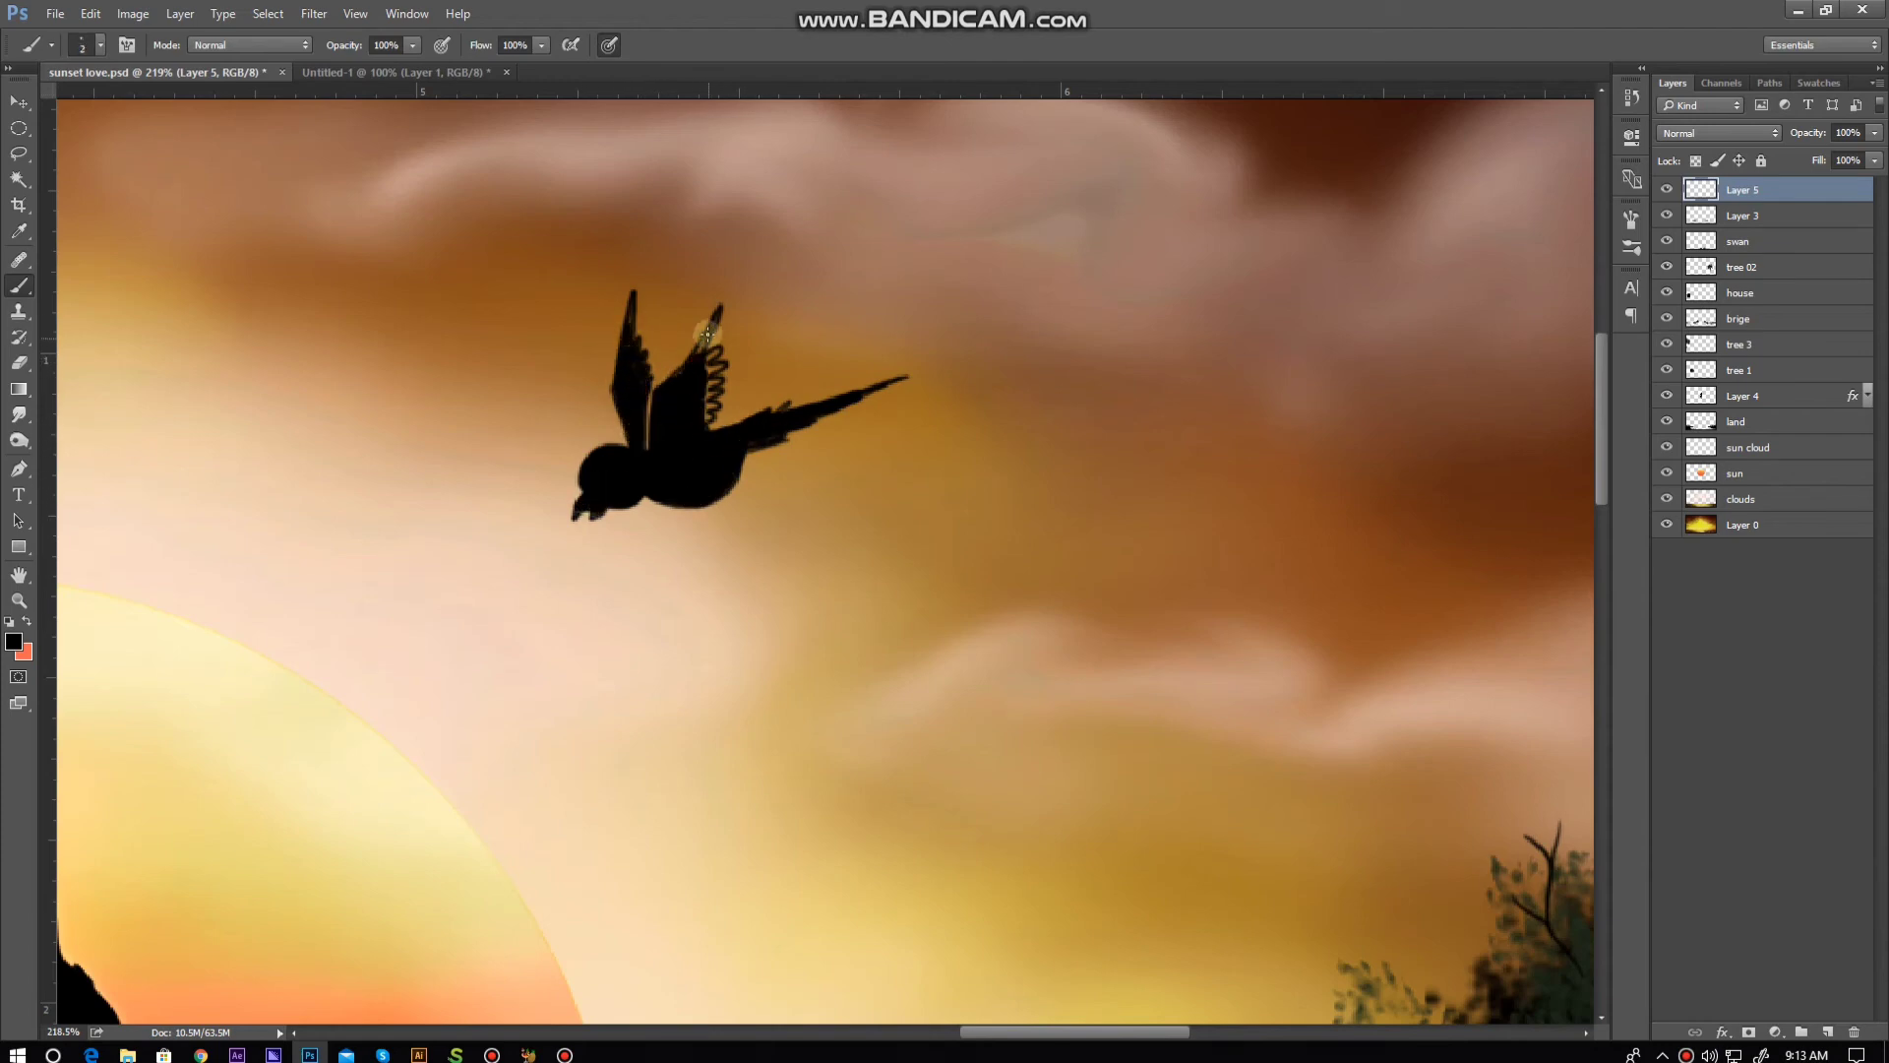
scroll(686, 462, left, 2)
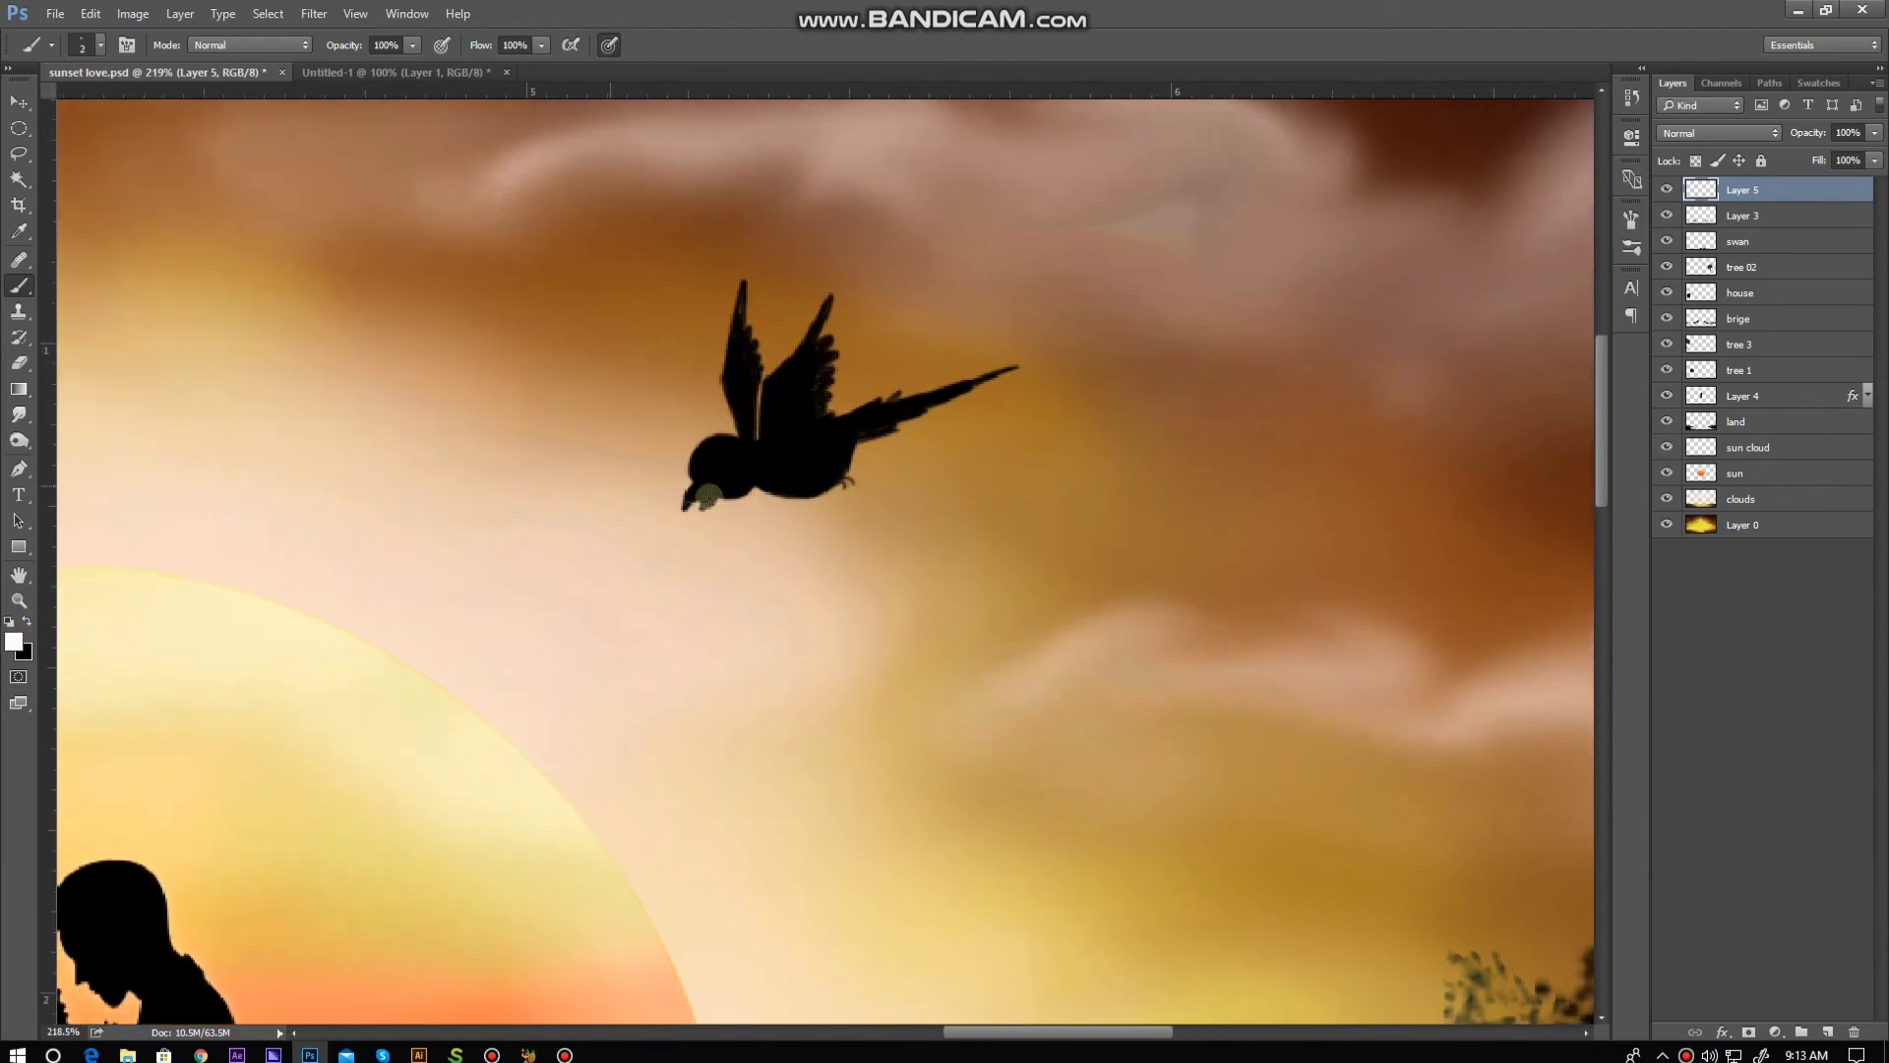
scroll(717, 477, down, 5)
scroll(489, 489, up, 5)
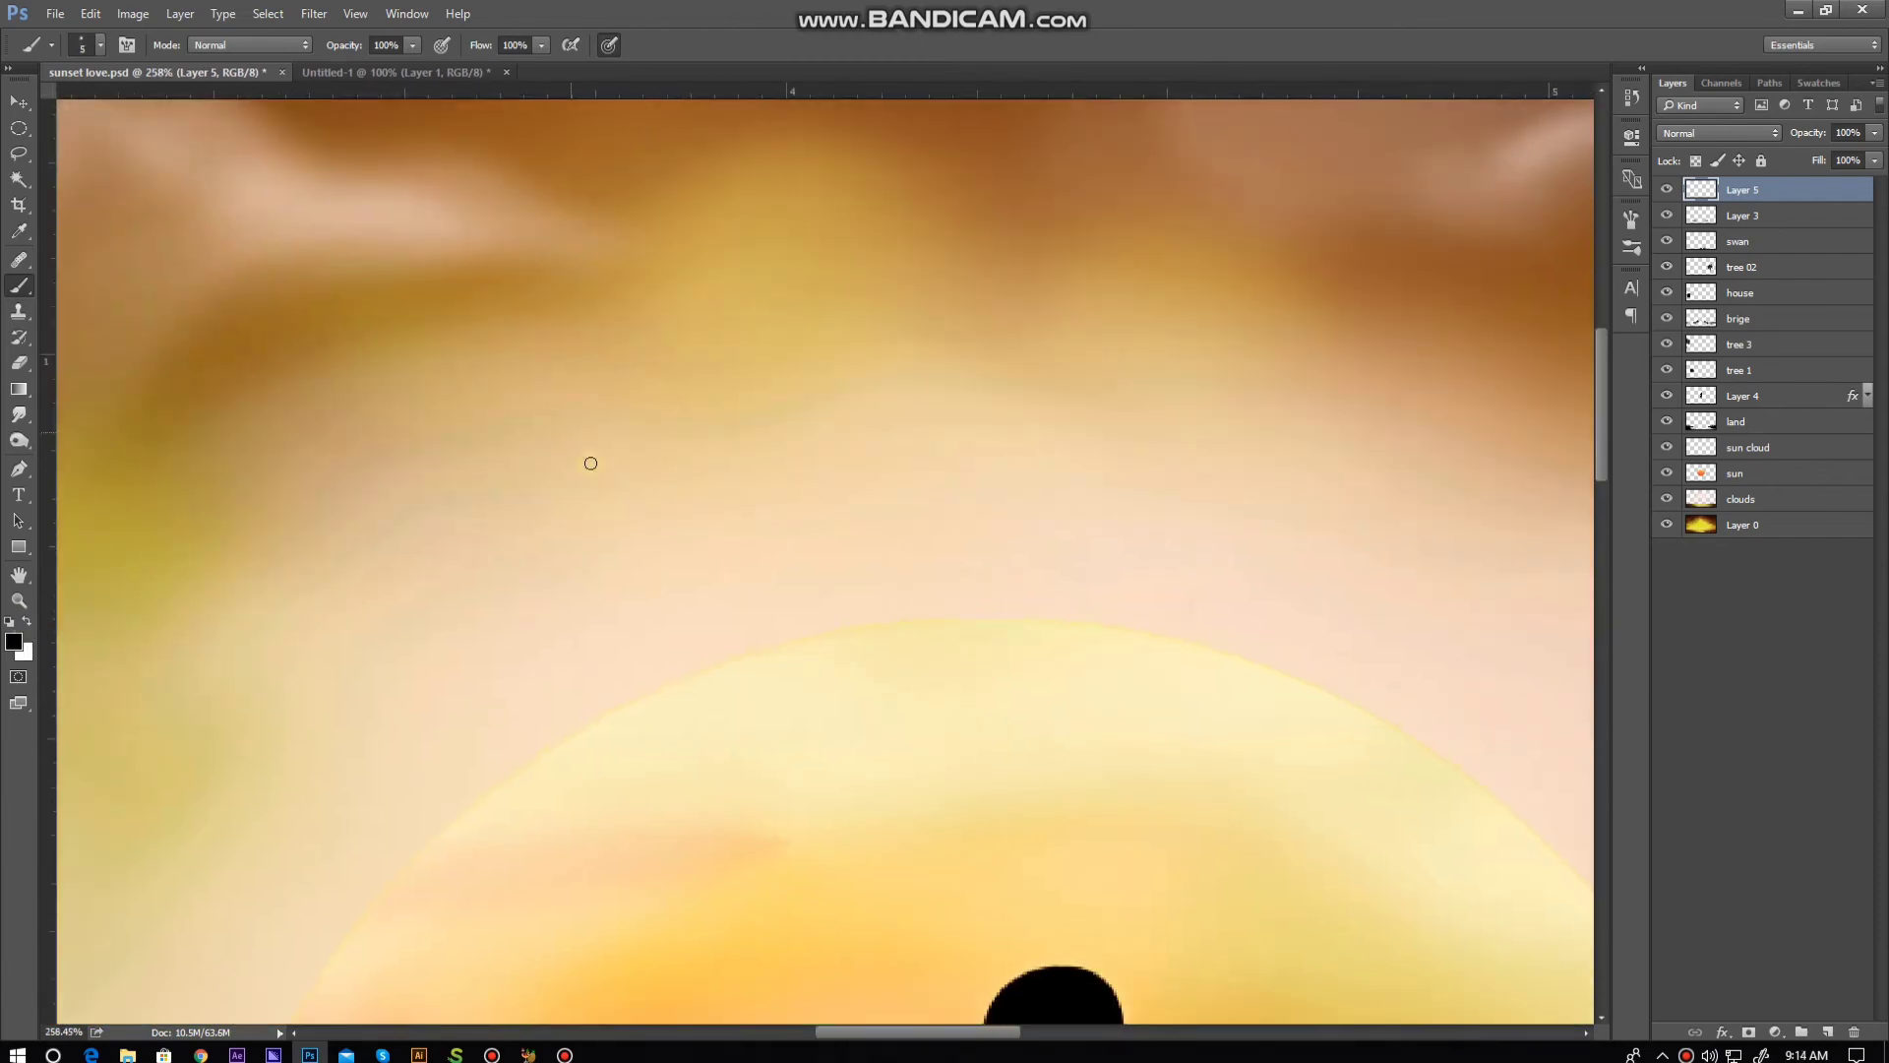
Step: On another new layer, paint a second bird's body, wings and head dot
click(1828, 1032)
drag(506, 316, 619, 424)
click(634, 399)
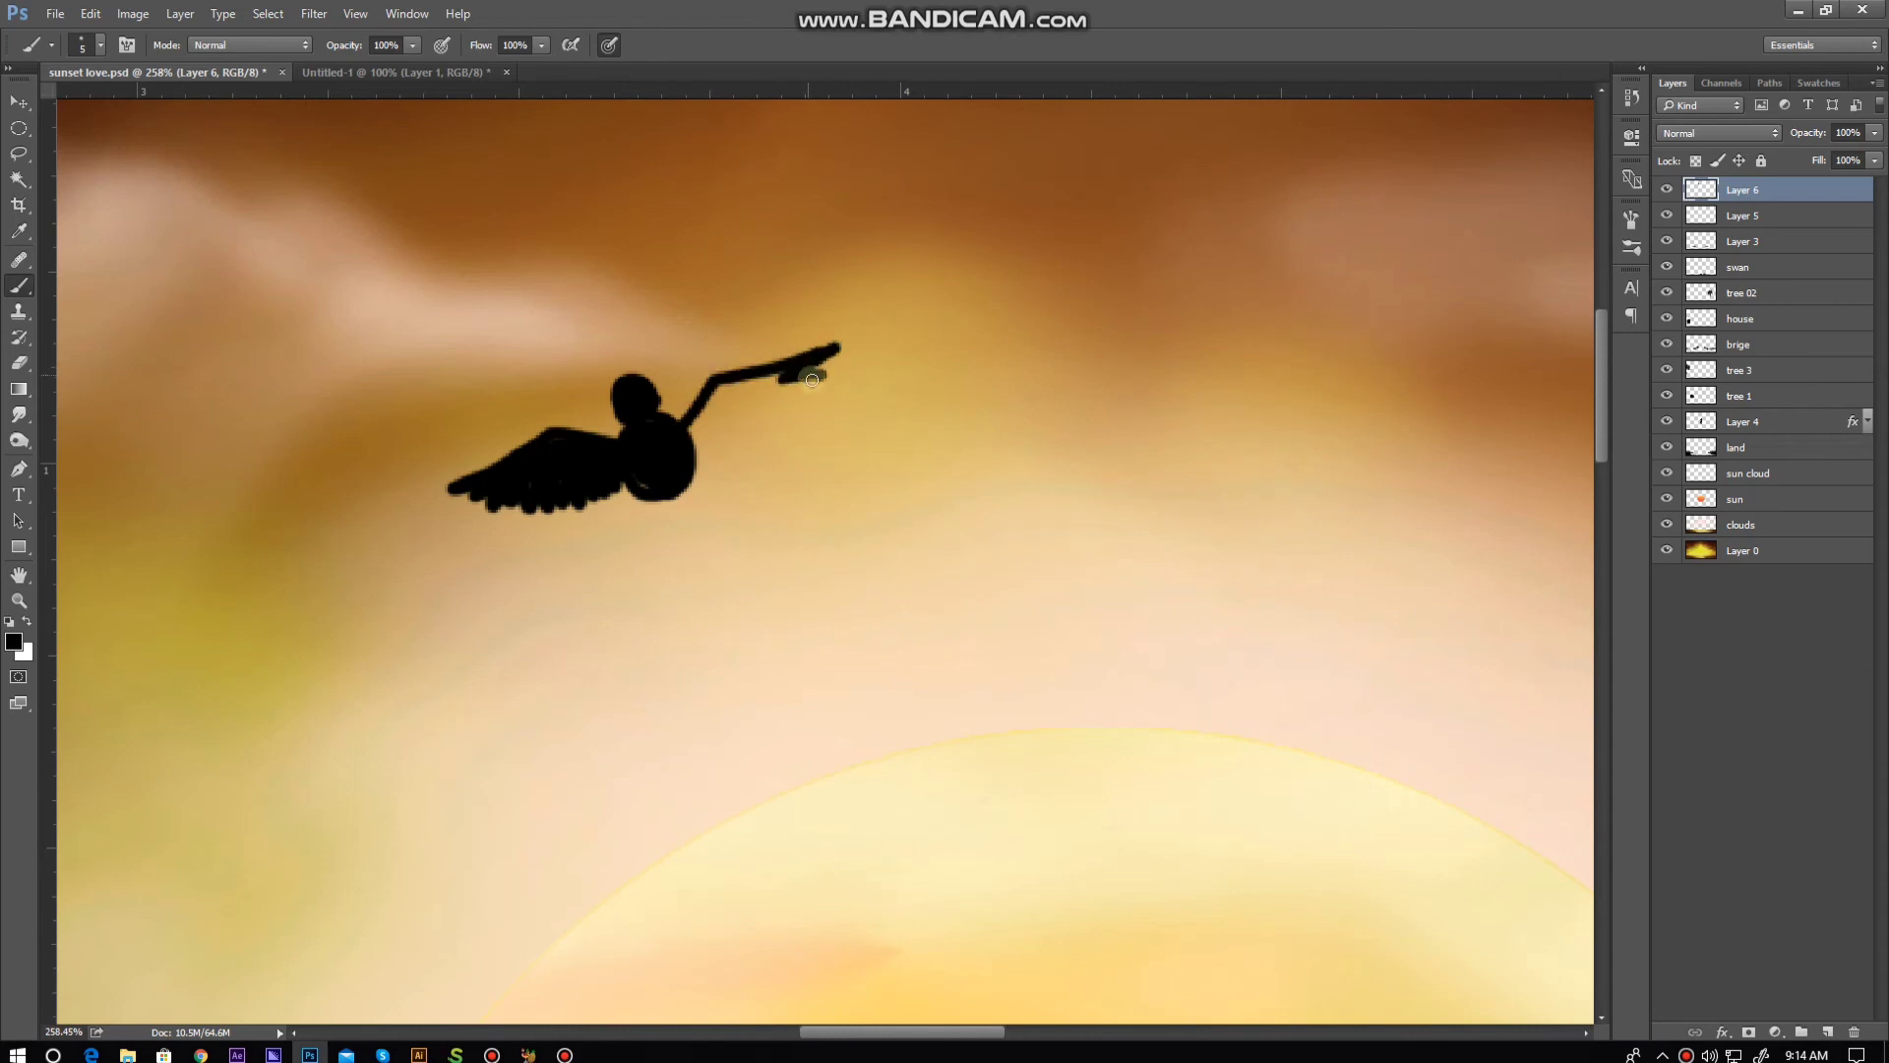
drag(665, 447, 523, 413)
drag(575, 602, 540, 472)
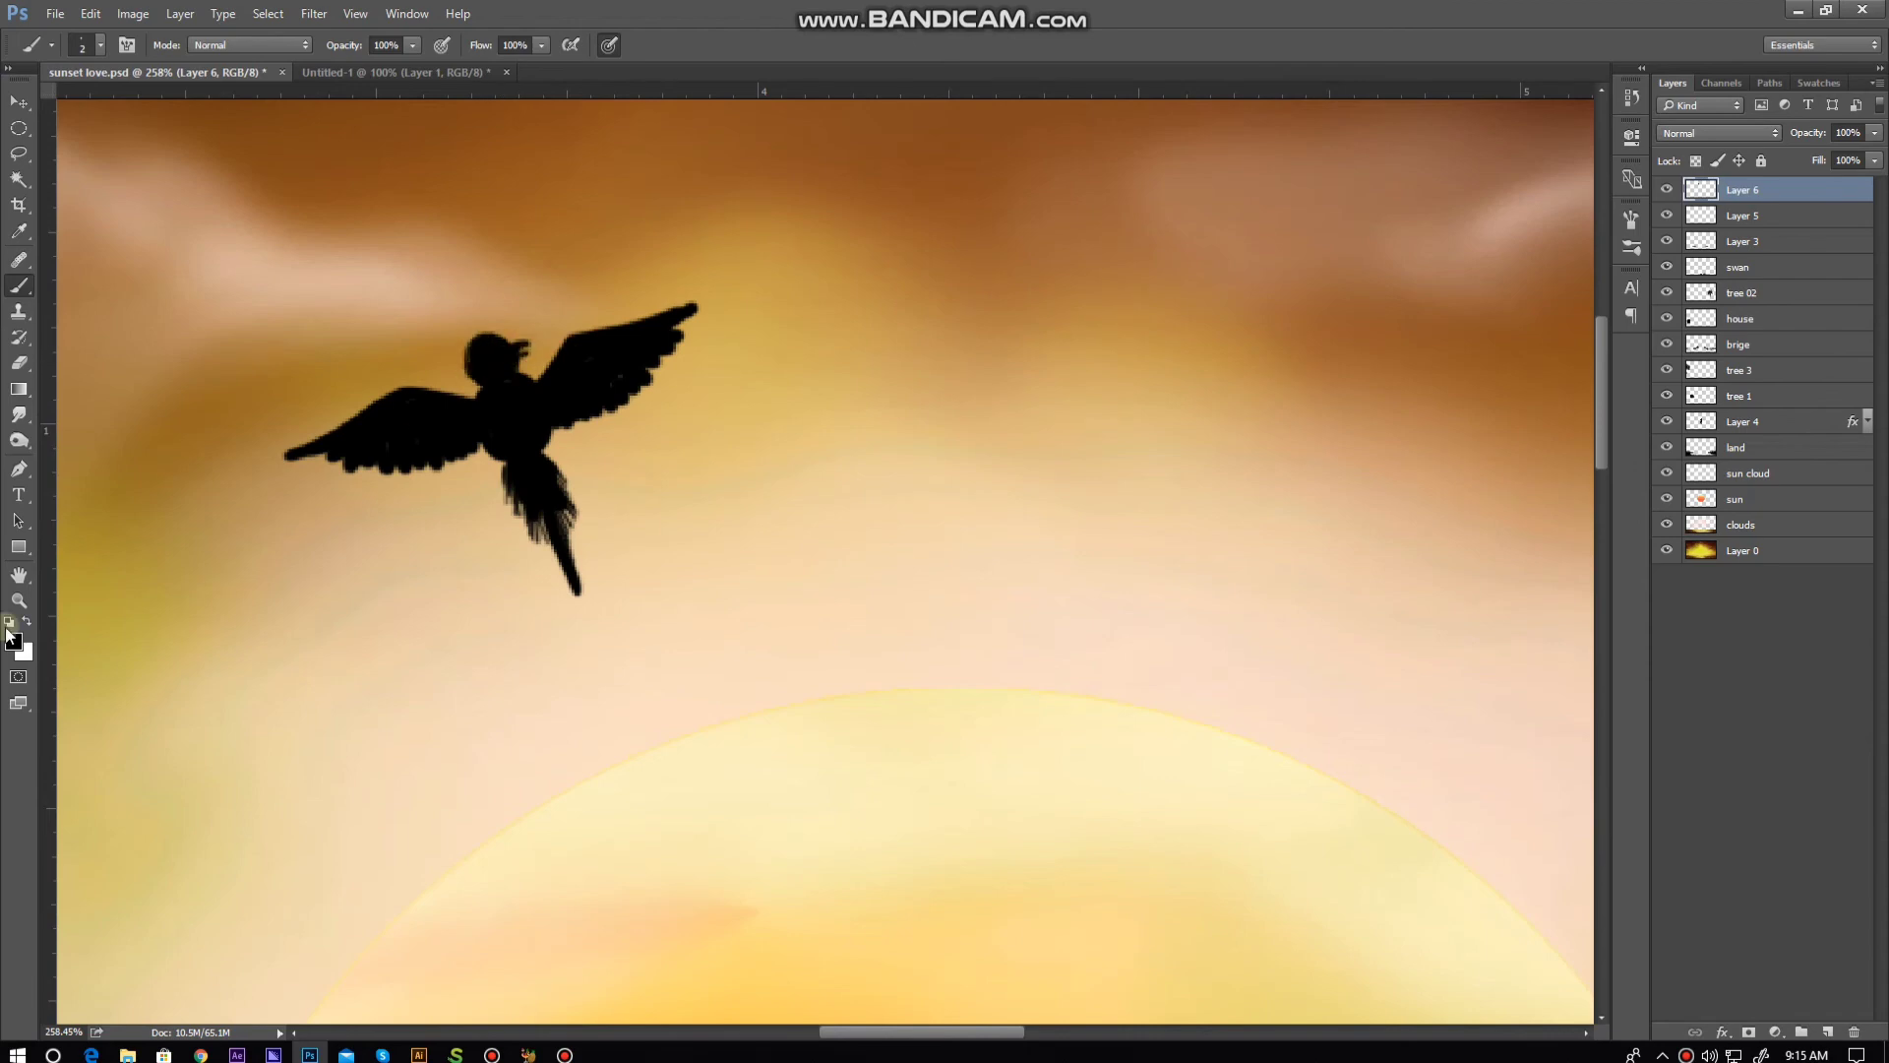
scroll(656, 493, down, 5)
scroll(827, 581, up, 4)
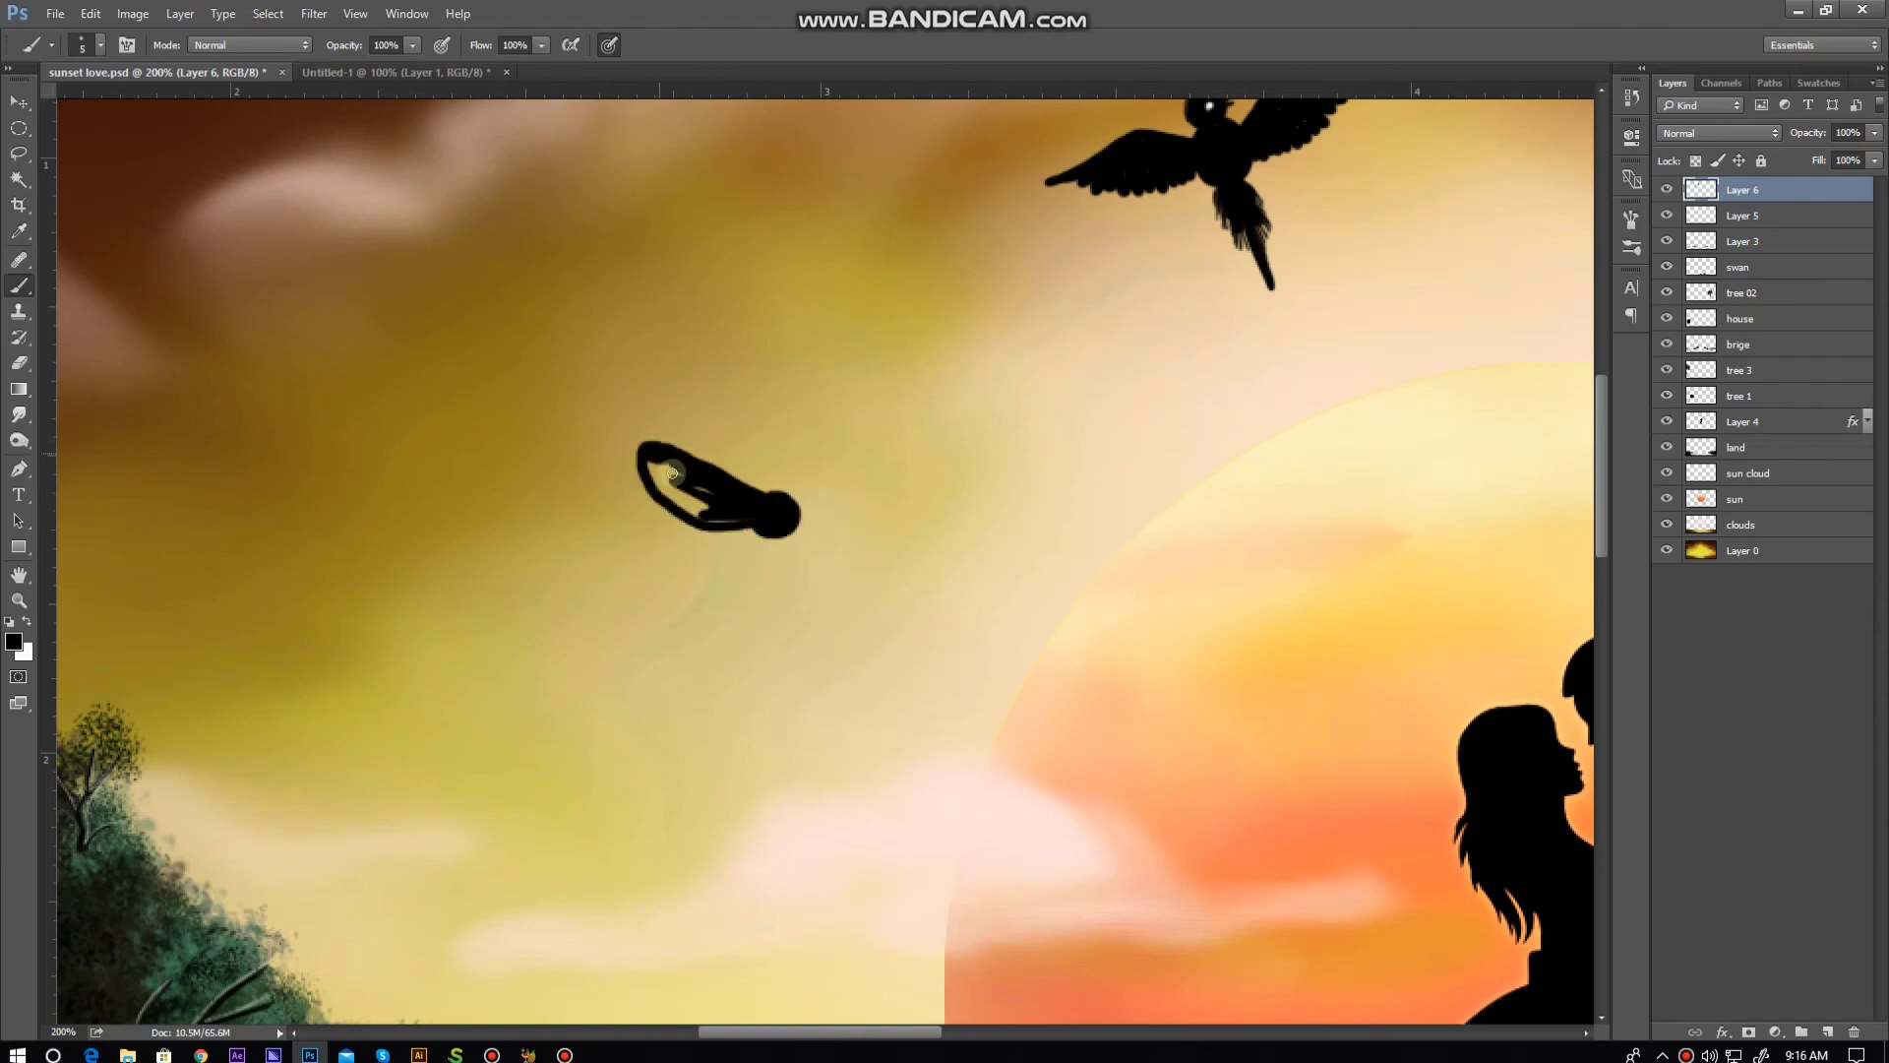
scroll(605, 463, left, 1)
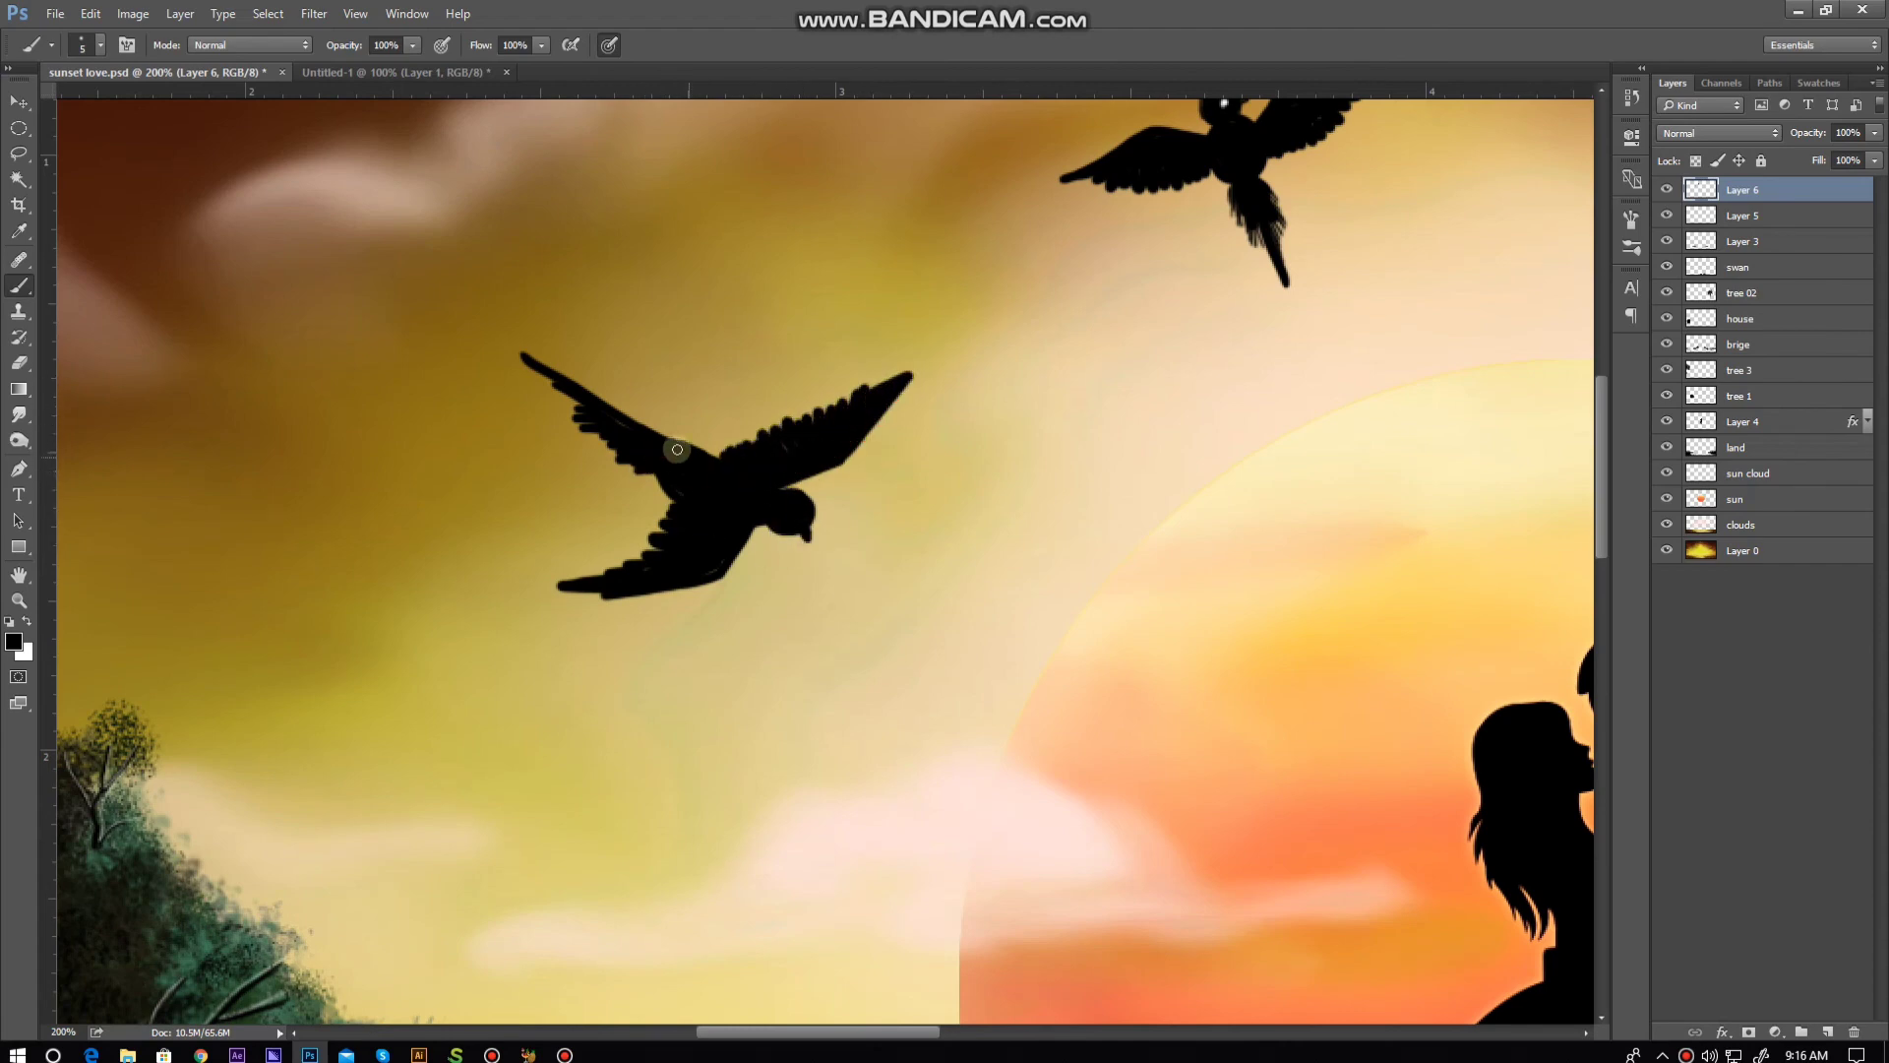
Step: Lasso and shrink the newly painted bird and the top bird, repositioning both
key(ctrl+minus)
key(l)
mouse_move(551, 384)
mouse_down()
mouse_move(842, 539)
mouse_move(742, 510)
mouse_up()
key(ctrl+t)
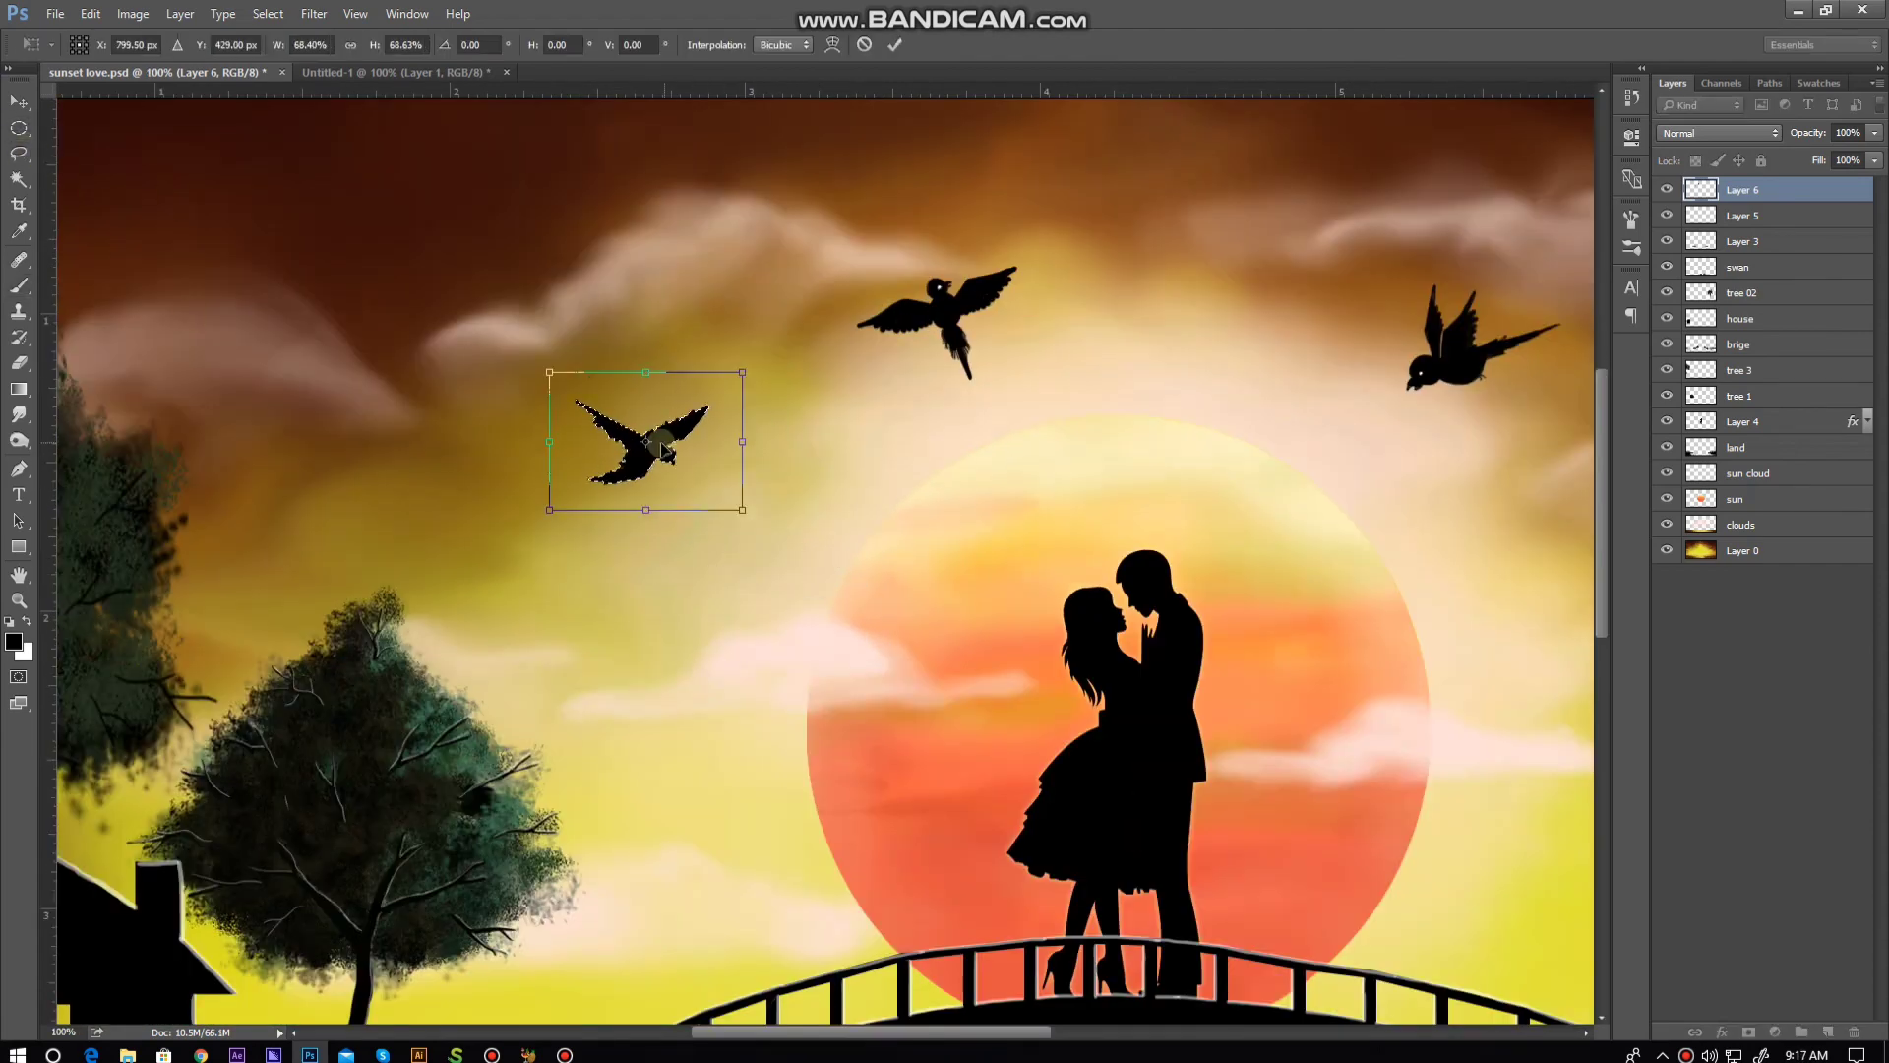
drag(664, 451, 549, 456)
key(Return)
drag(983, 232, 984, 236)
key(ctrl+t)
drag(1018, 379, 1000, 346)
drag(1149, 422, 712, 422)
Step: Touch up the first two birds' layer with the eraser and toggle its visibility
click(1741, 215)
key(ctrl+t)
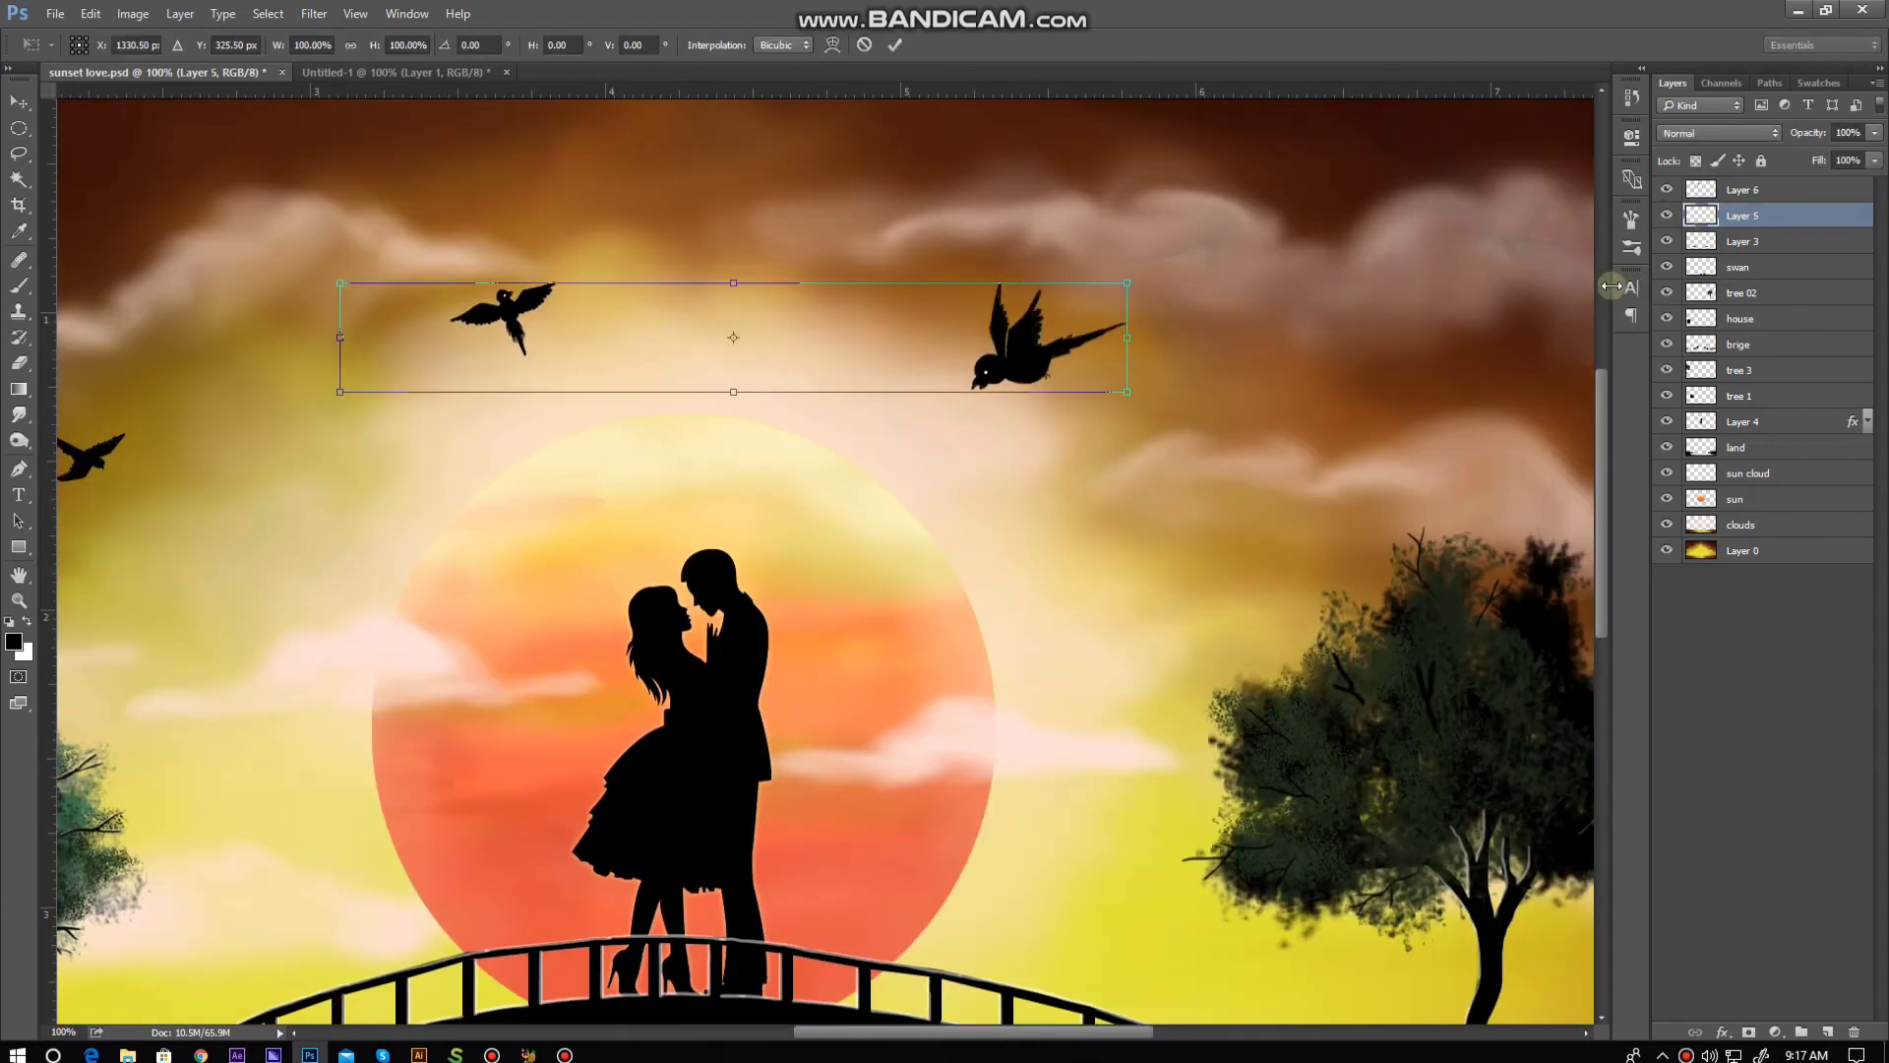
key(Return)
key(e)
click(1665, 215)
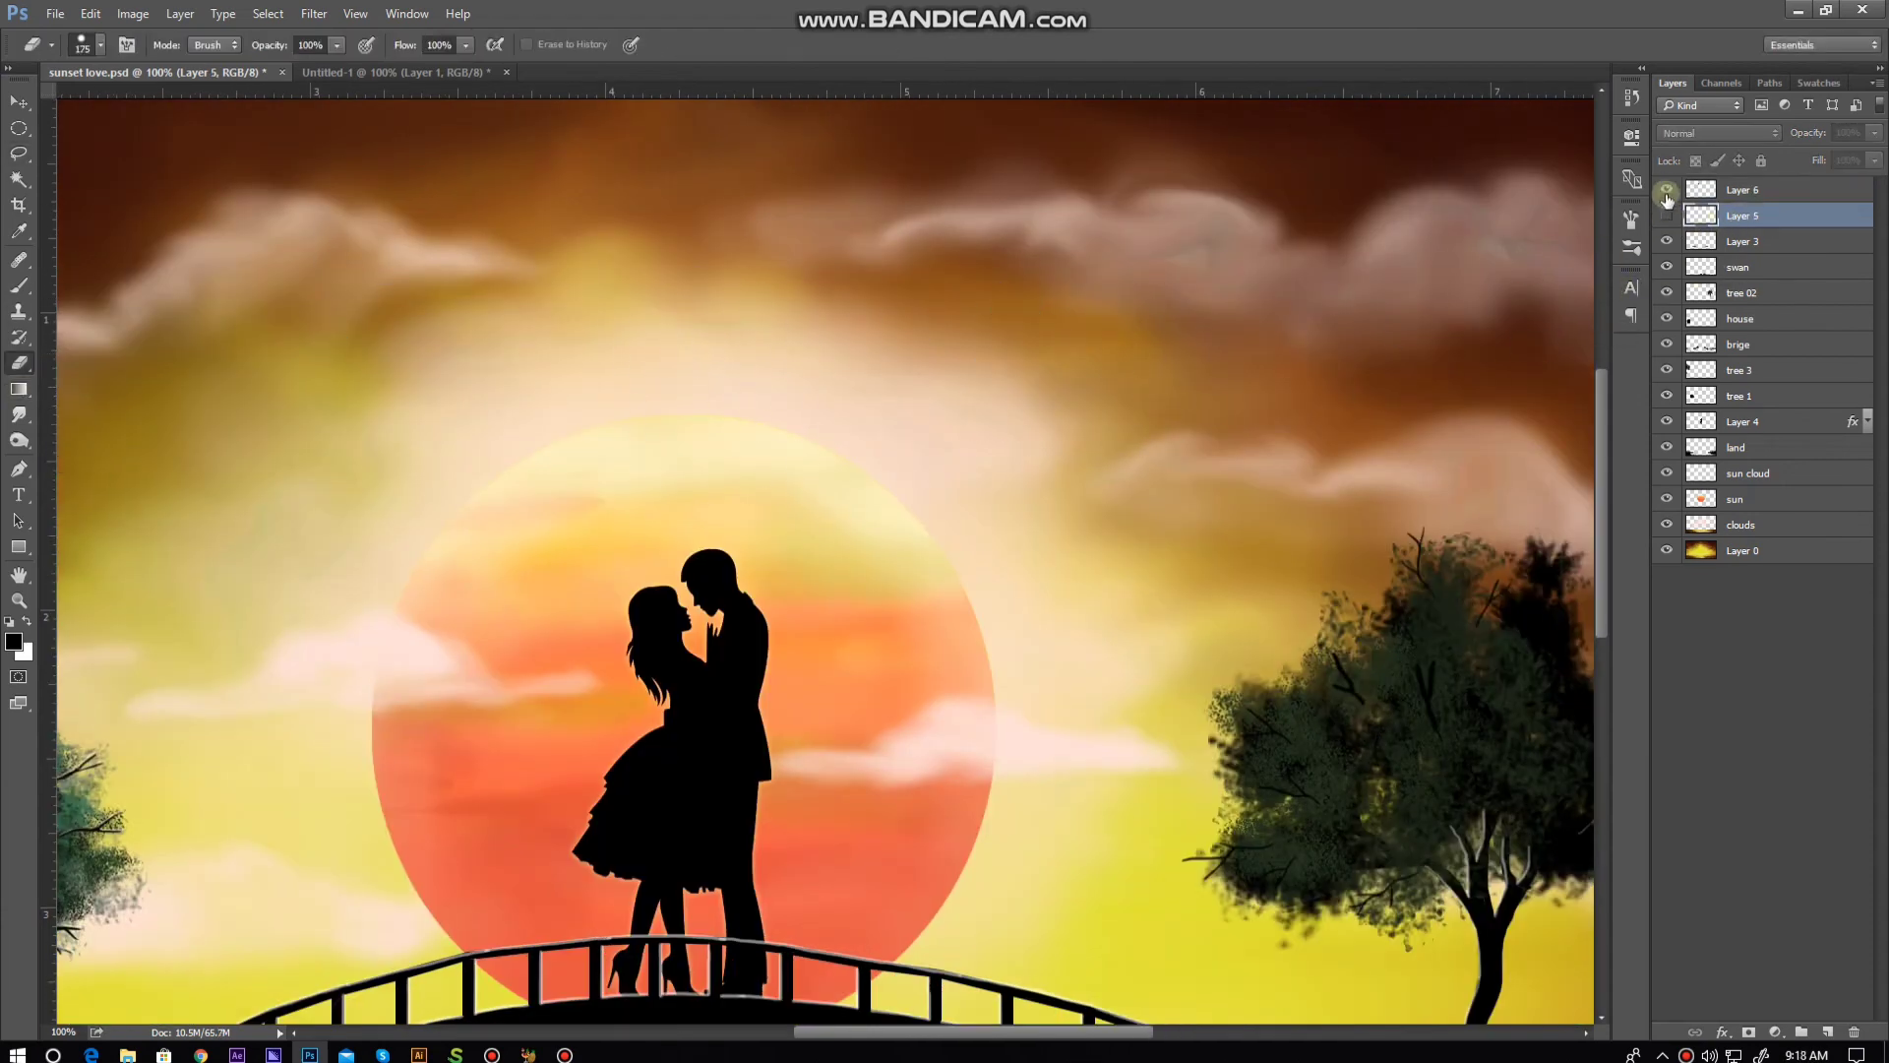
key(v)
key(ctrl+minus)
Step: Place a bird copy in the top-left sky, shrinking and lowering it
drag(1023, 403, 440, 206)
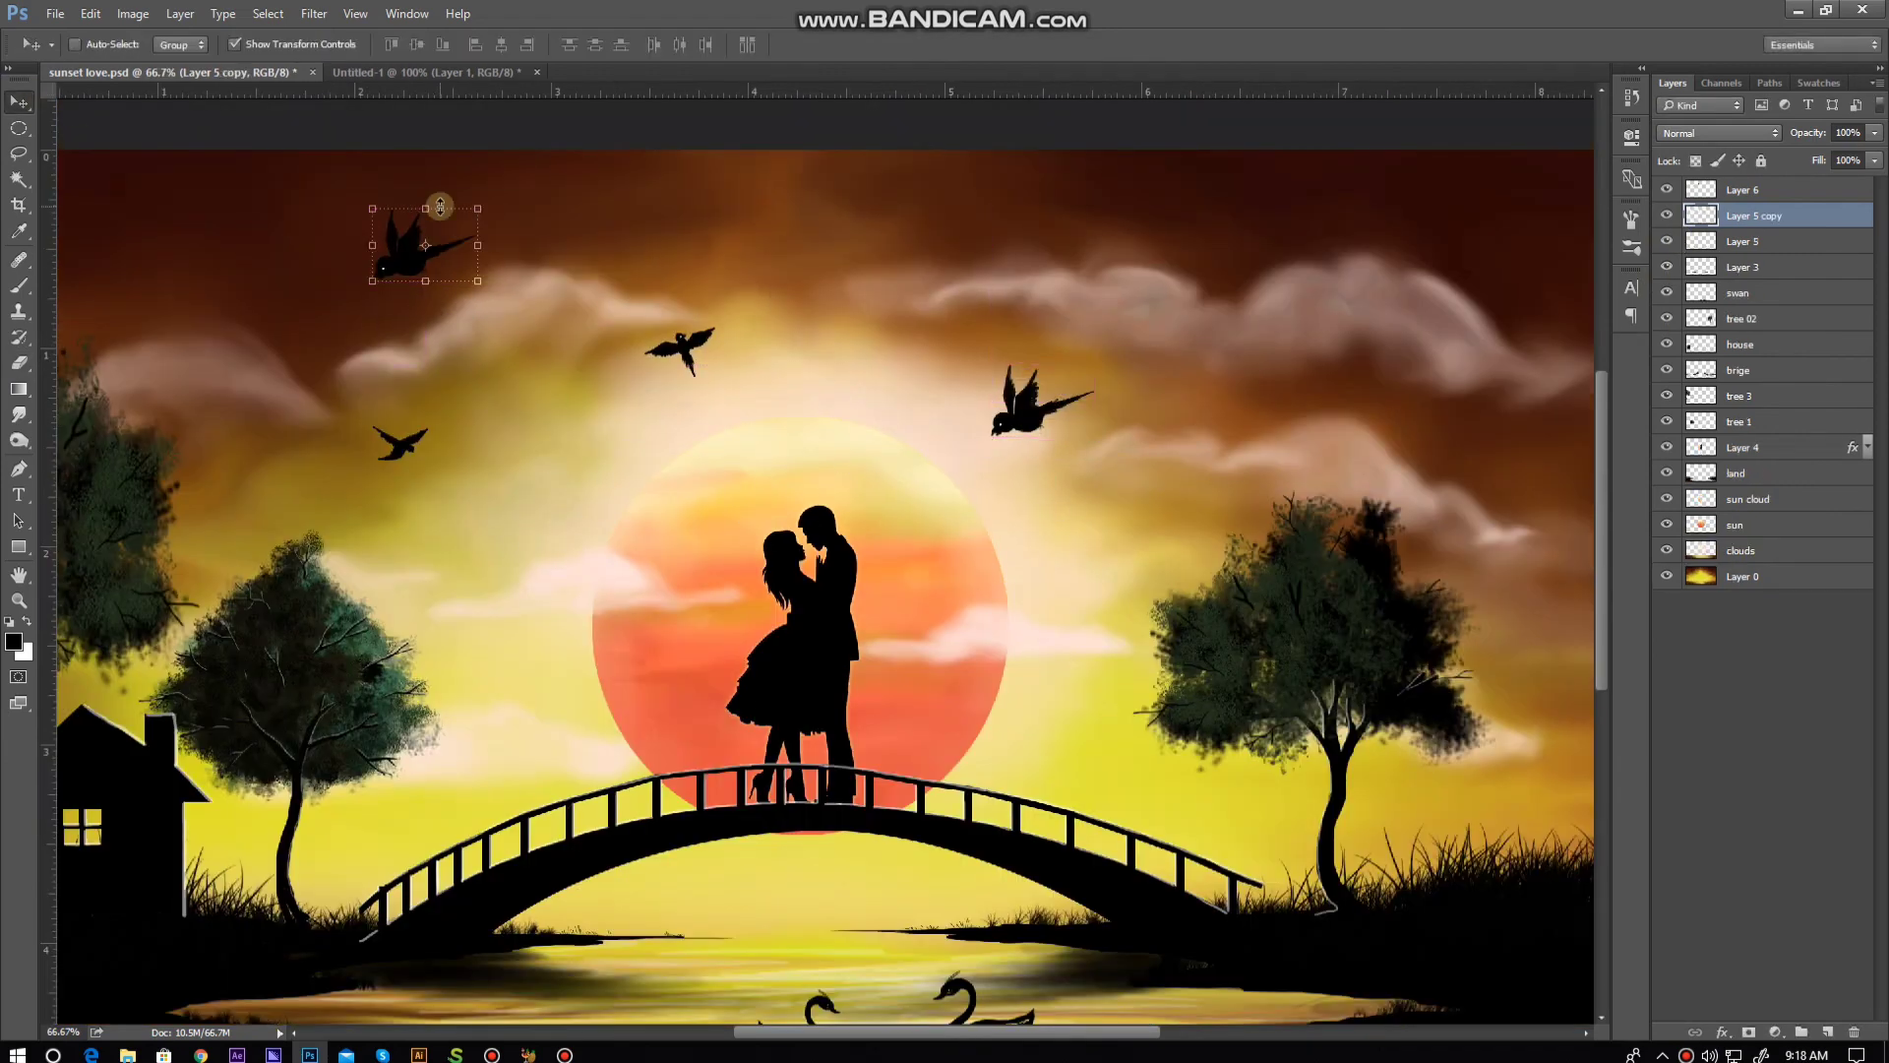
key(alt+bracketright)
click(1800, 226)
click(90, 14)
click(128, 380)
mouse_move(409, 291)
mouse_down()
mouse_move(443, 580)
mouse_move(481, 562)
mouse_up()
key(Return)
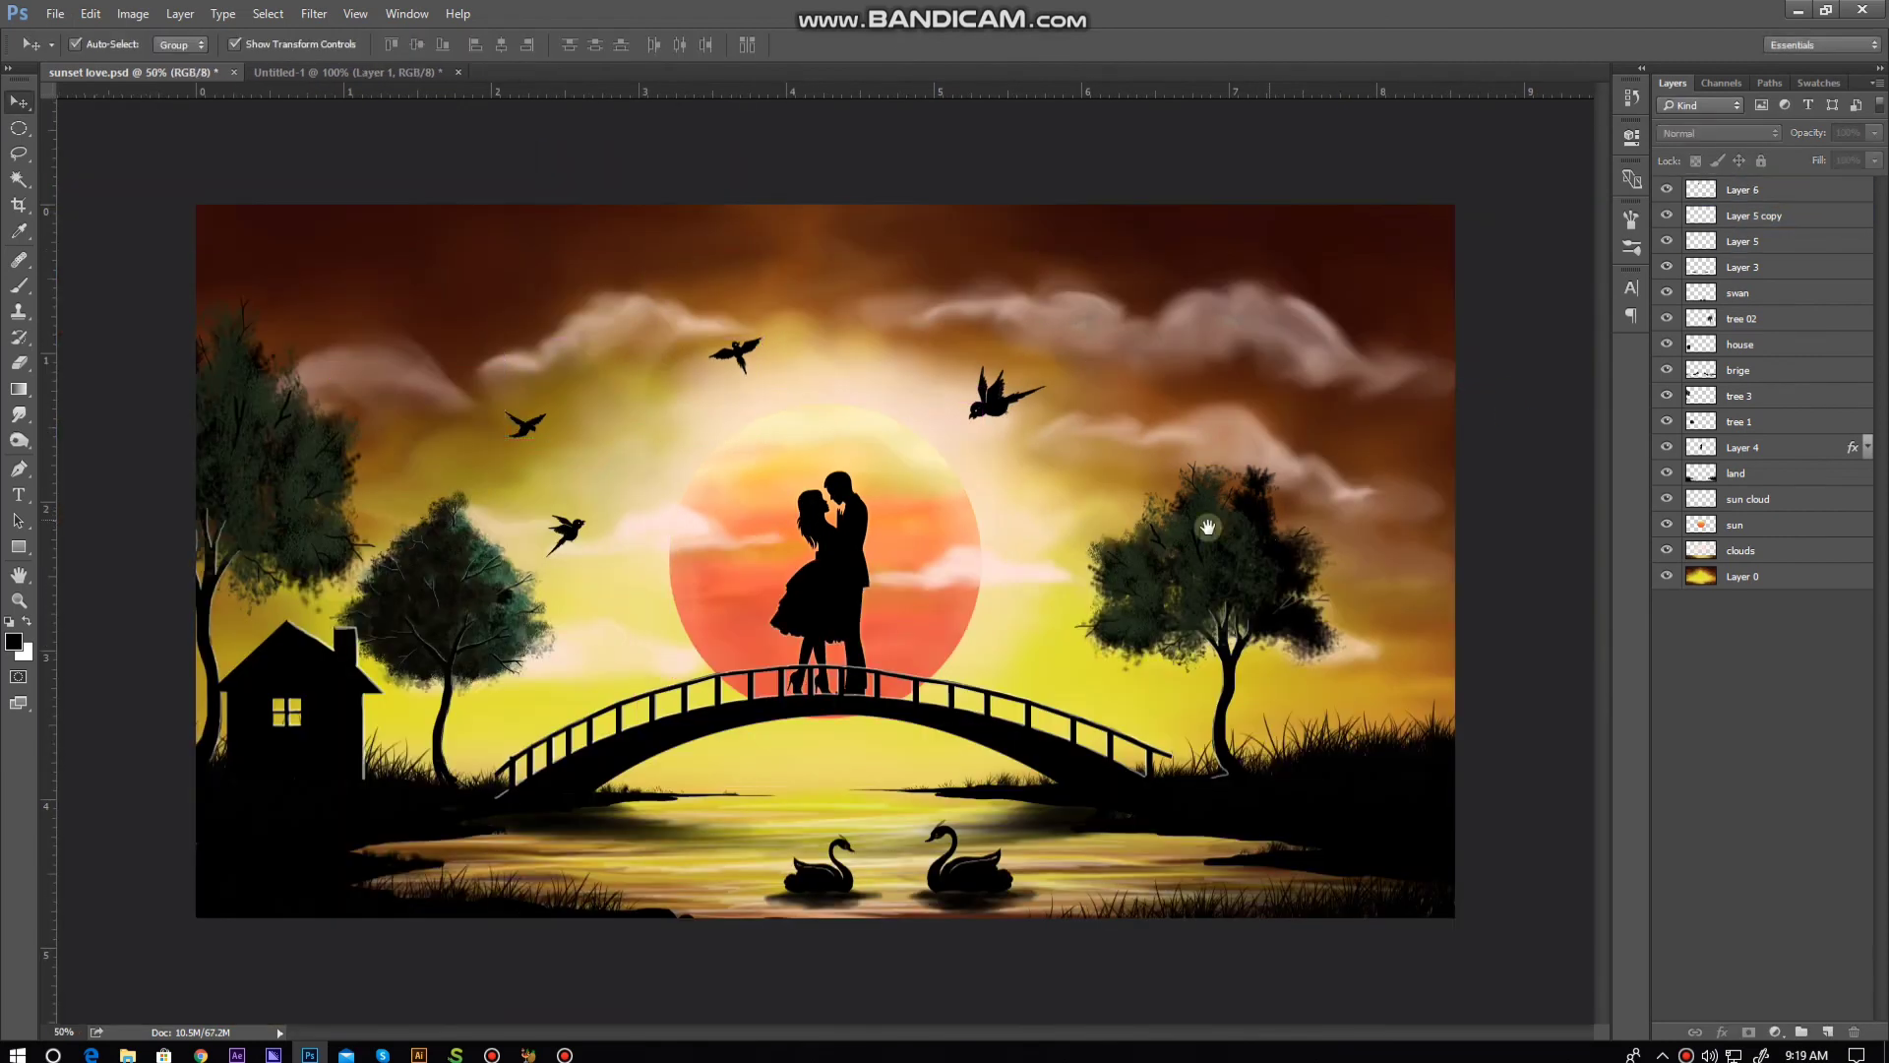
Step: Duplicate a bird, move it to the right side of the sky and flip it horizontally
key(ctrl+v)
key(ctrl+v)
key(ctrl+t)
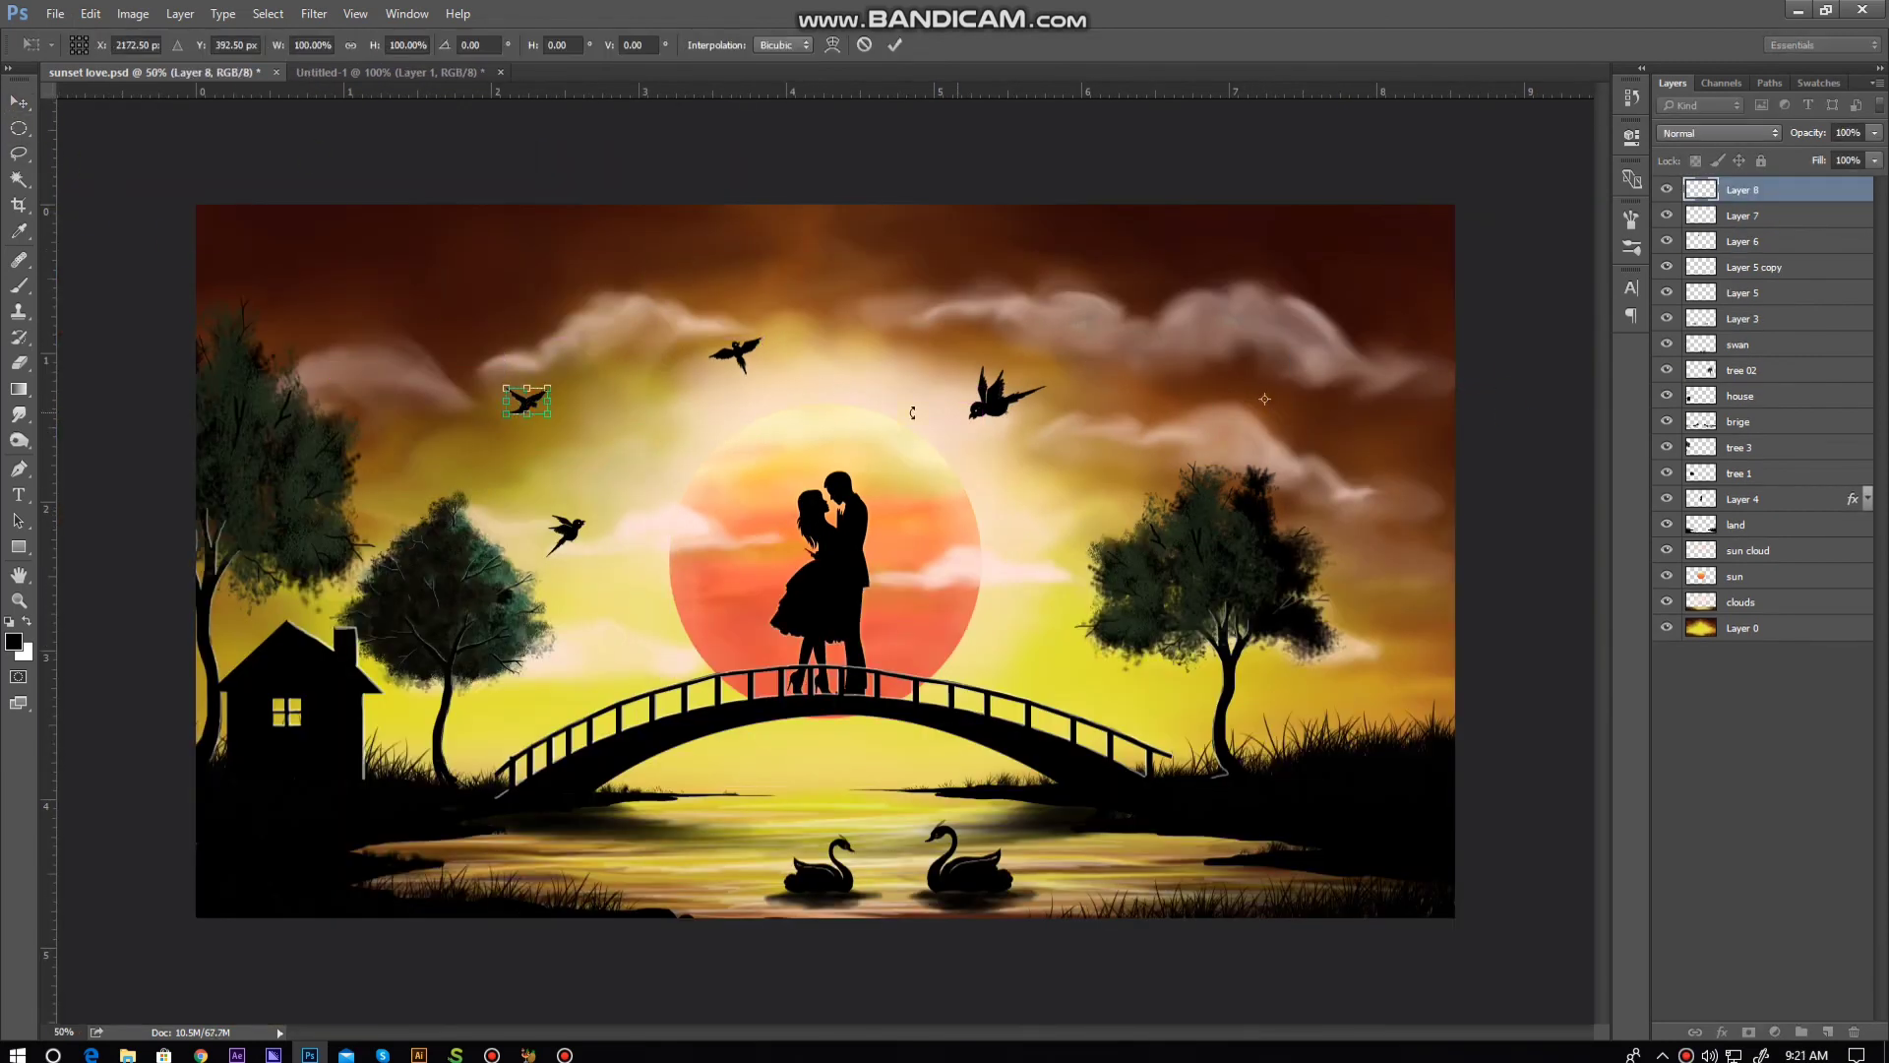
key(Return)
key(ctrl+plus)
mouse_move(527, 401)
mouse_down()
mouse_move(1336, 384)
mouse_move(1505, 354)
mouse_move(1454, 308)
mouse_up()
key(ctrl+t)
click(90, 13)
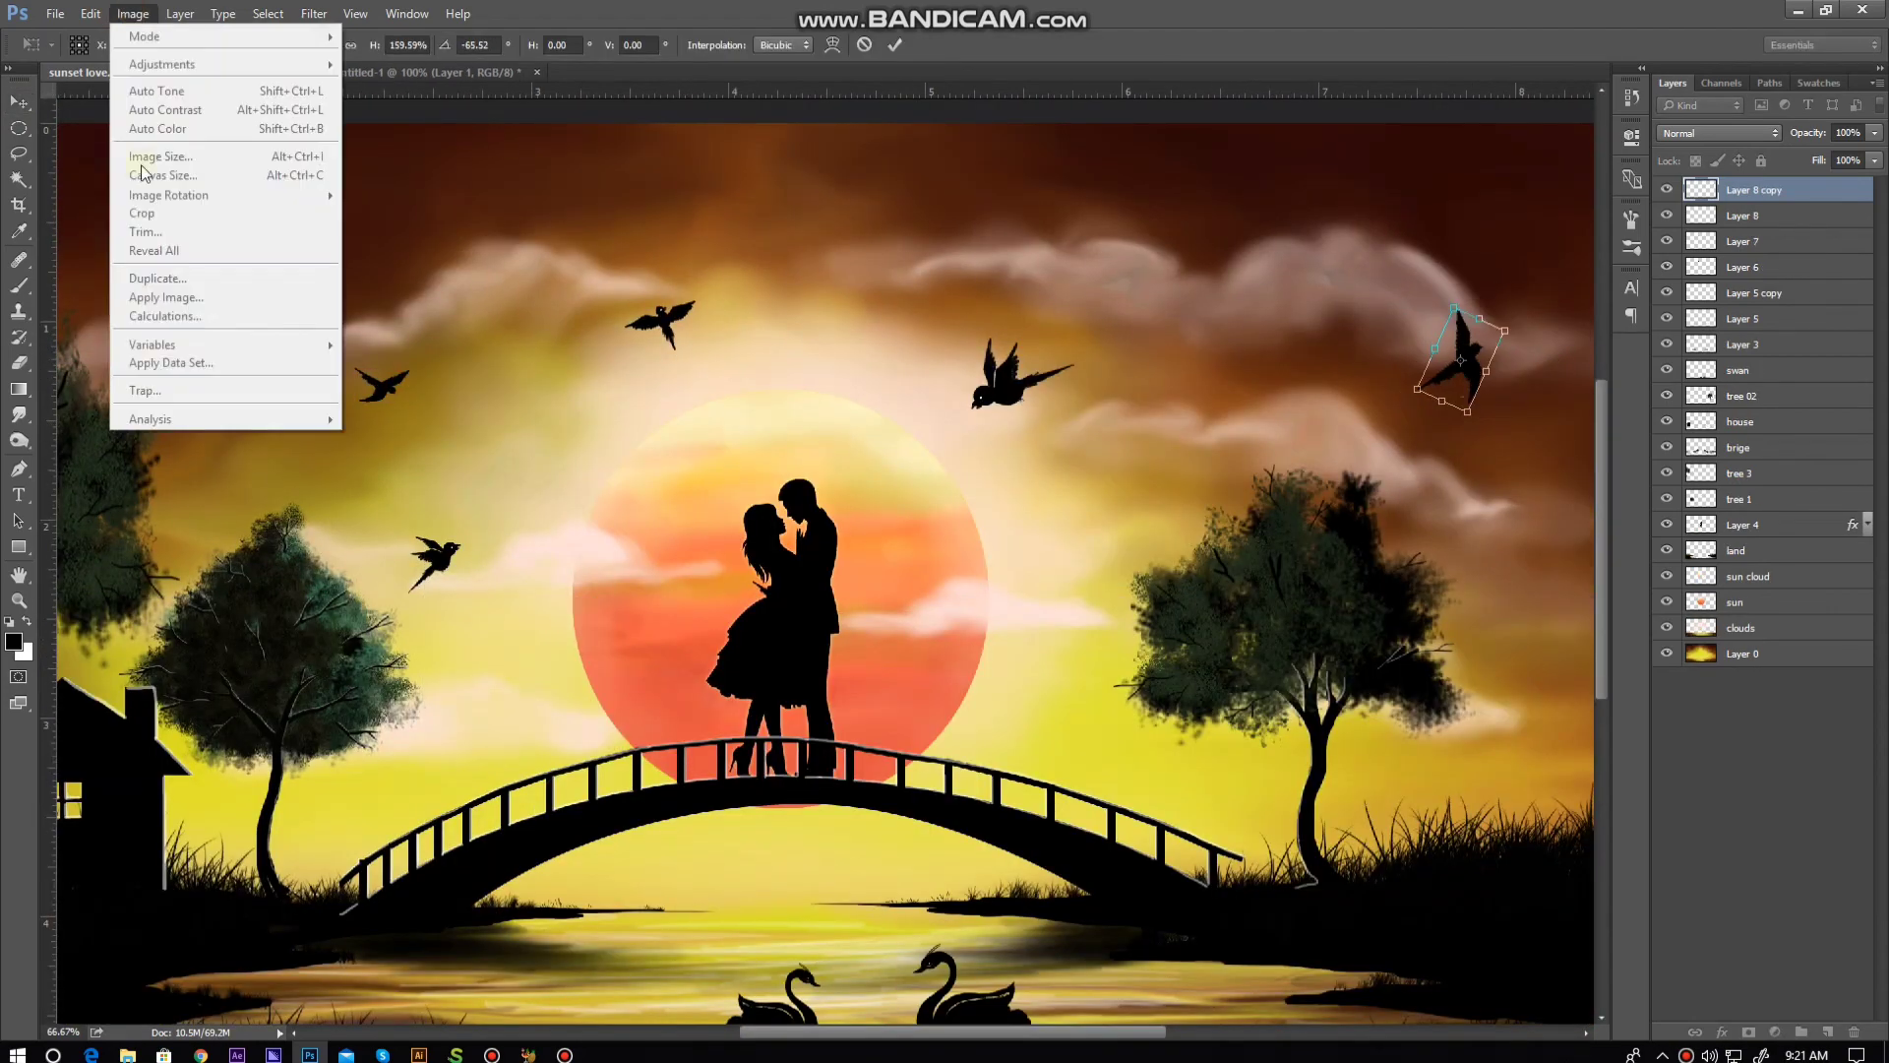
click(417, 572)
key(Return)
Step: Add another bird copy in the upper sky, flipped horizontally and resized smaller
key(ctrl+minus)
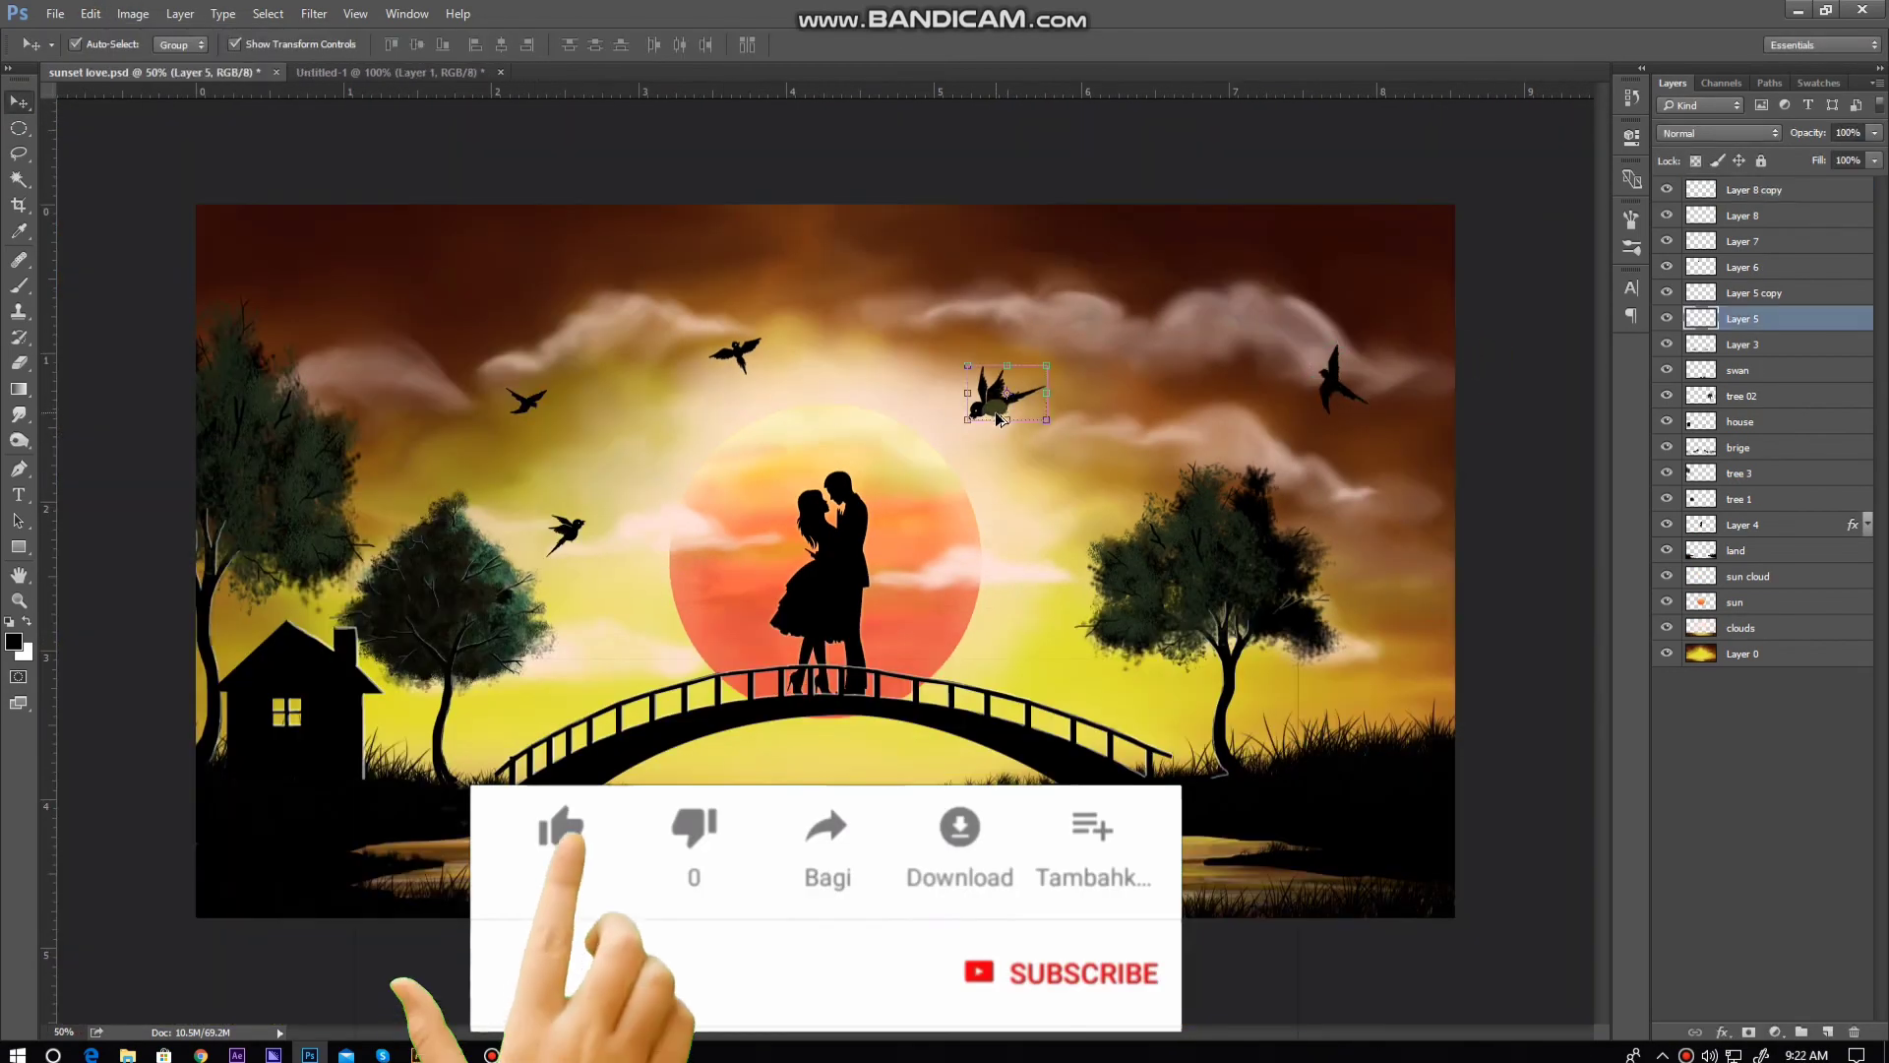
key(ctrl+t)
key(Return)
drag(1174, 260, 572, 272)
click(133, 14)
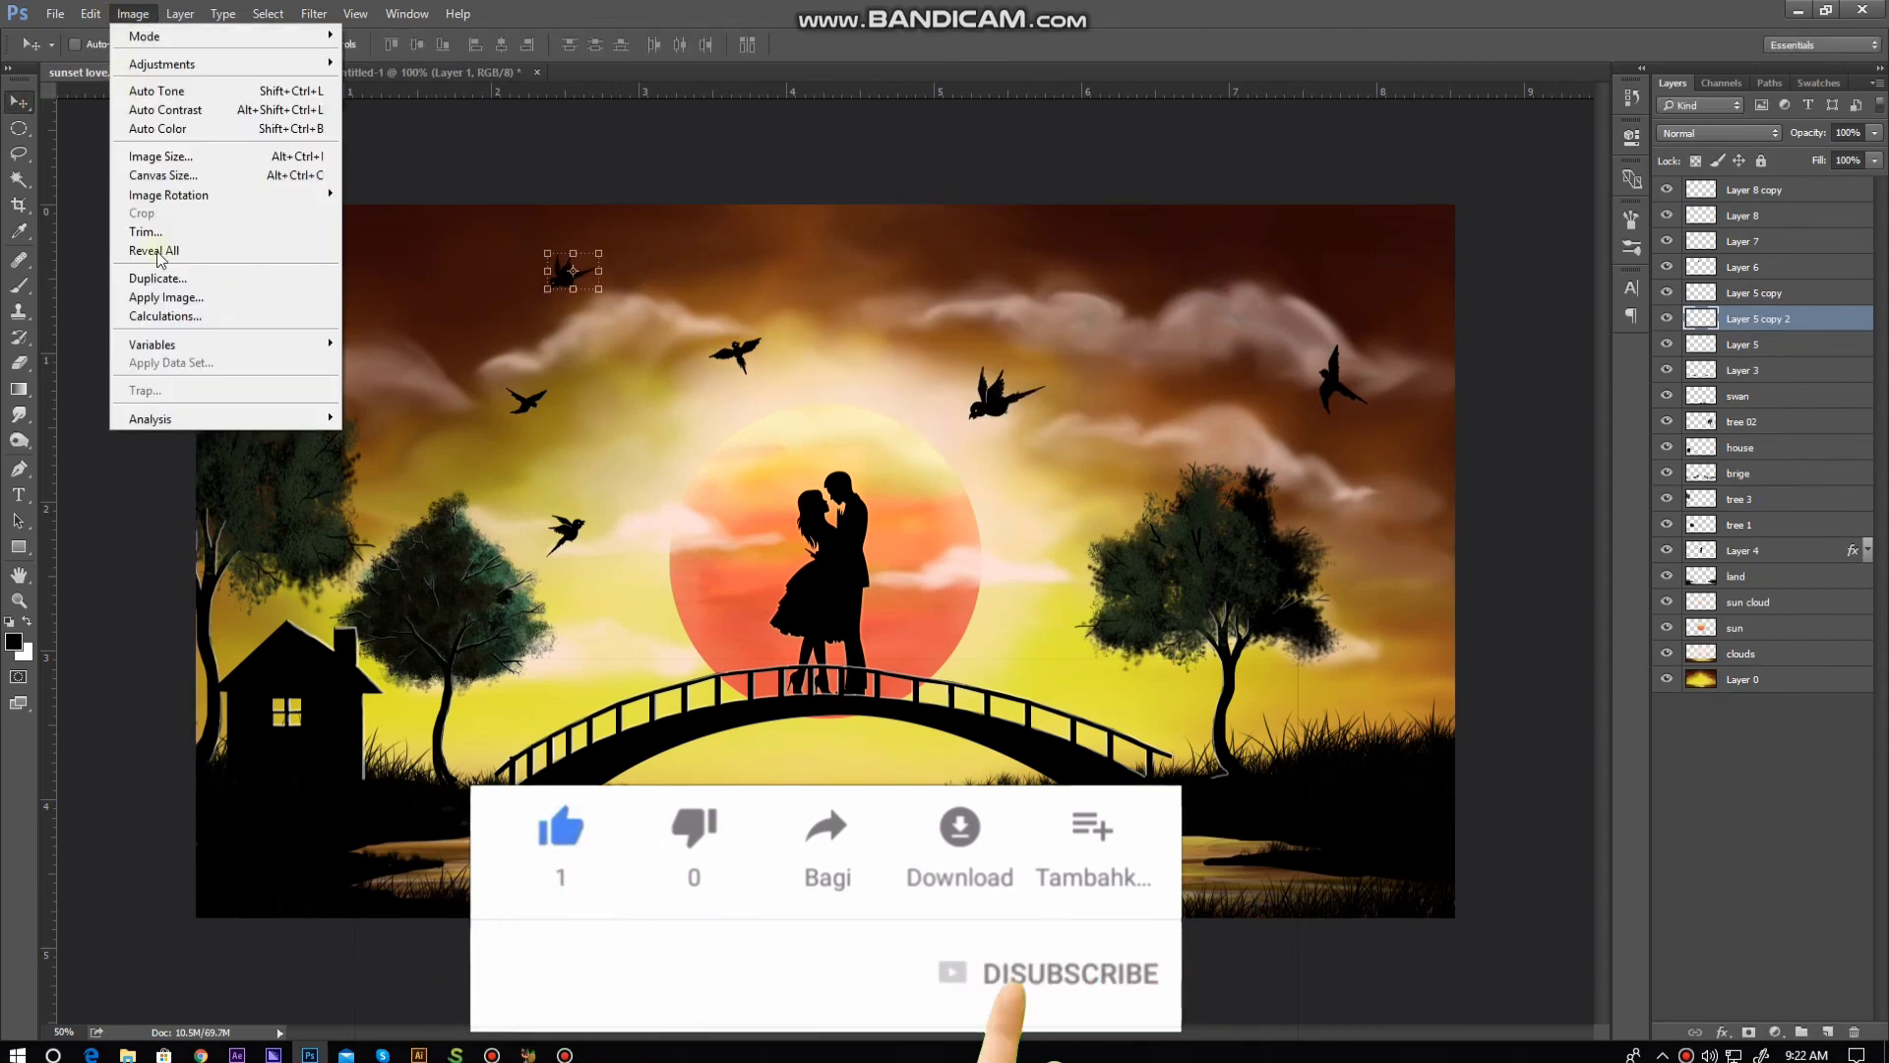
click(394, 635)
key(ctrl+t)
ctrl+click(658, 371)
ctrl+alt+click(922, 578)
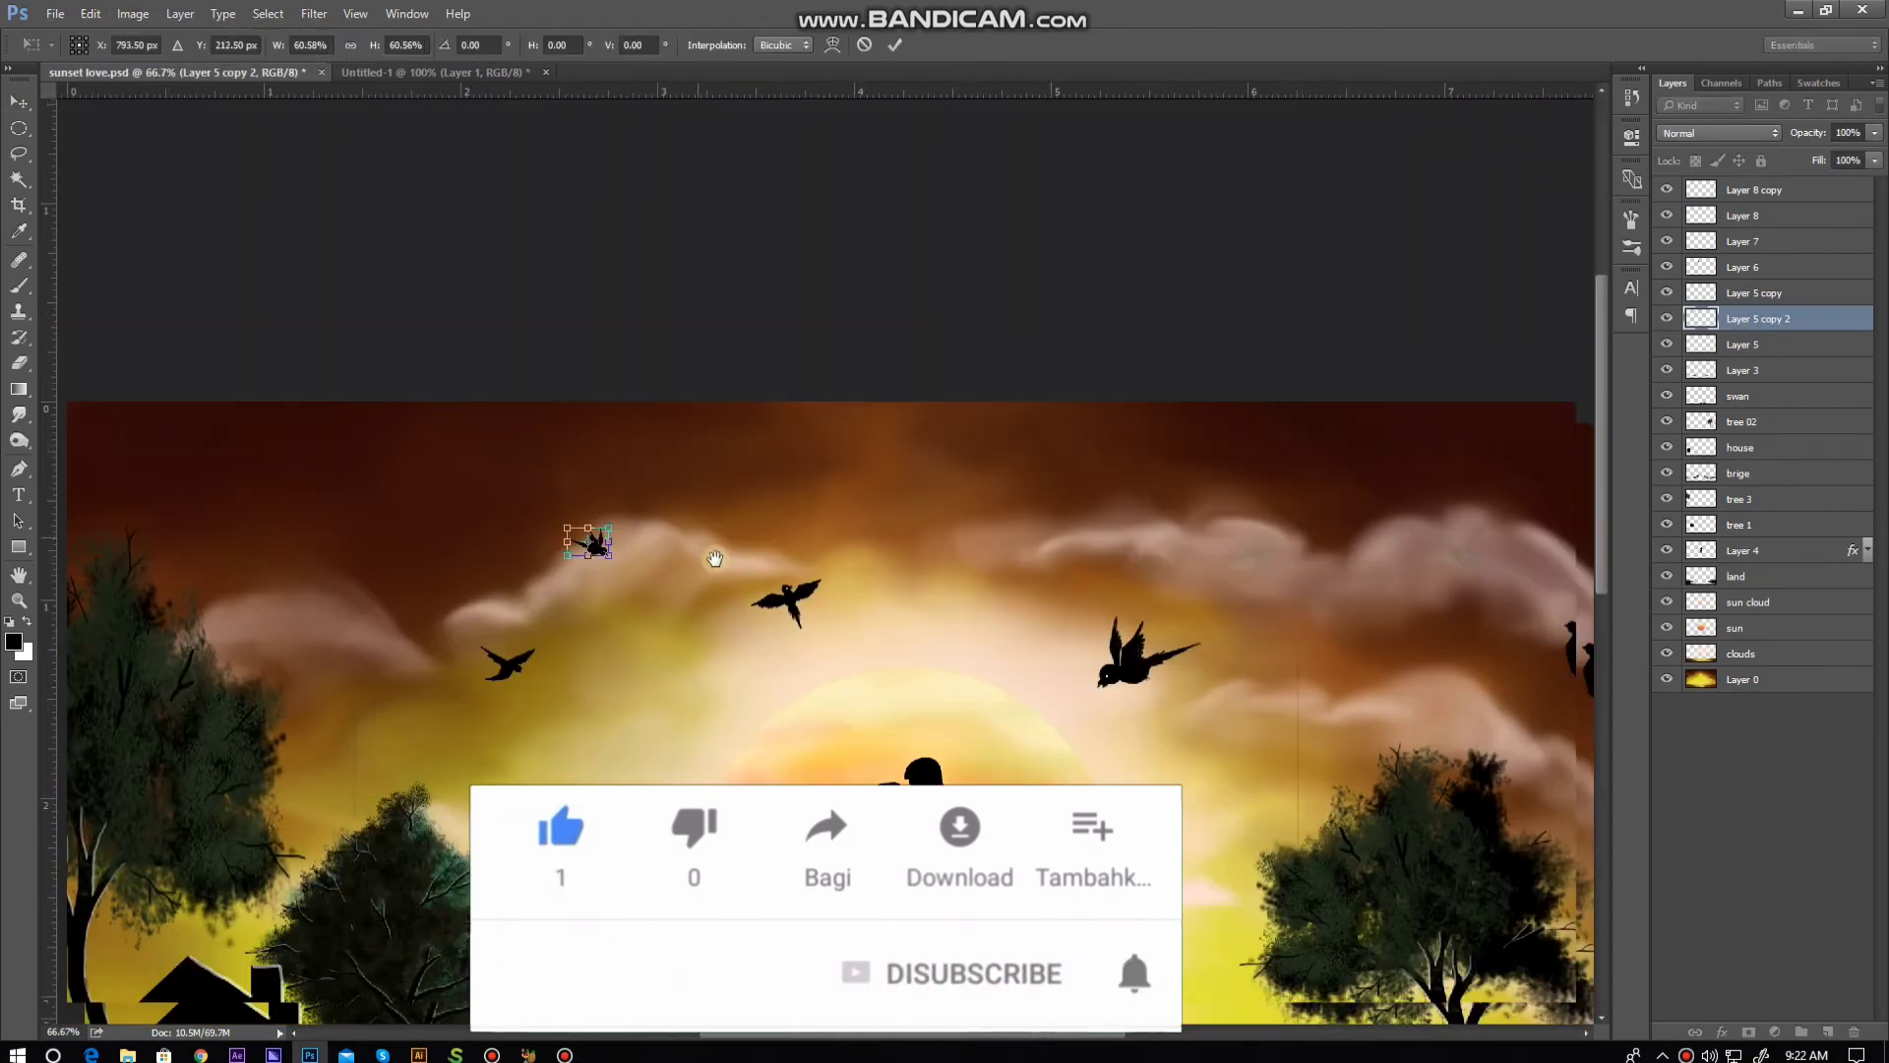
ctrl+alt+click(922, 577)
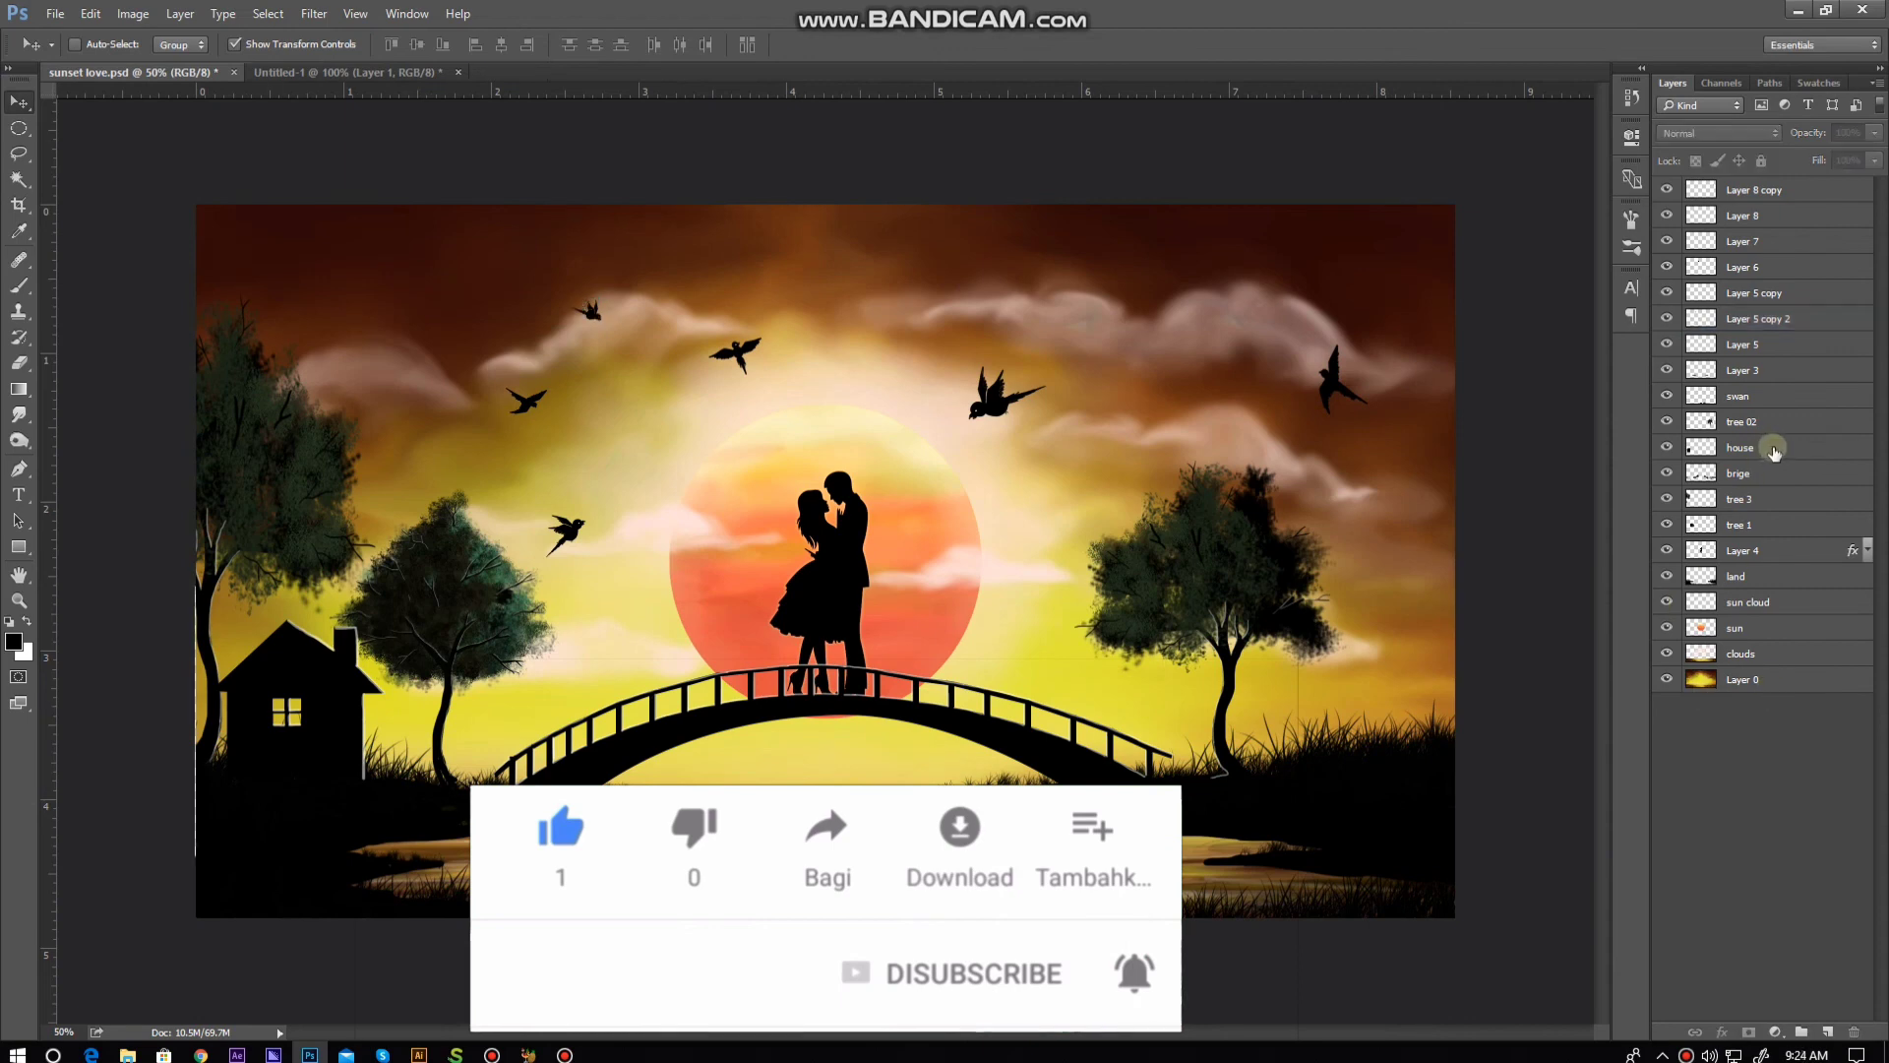
ctrl+click(313, 666)
Step: Copy the house to the right edge and shrink it, then add a new layer for distant birds
drag(313, 666, 1400, 603)
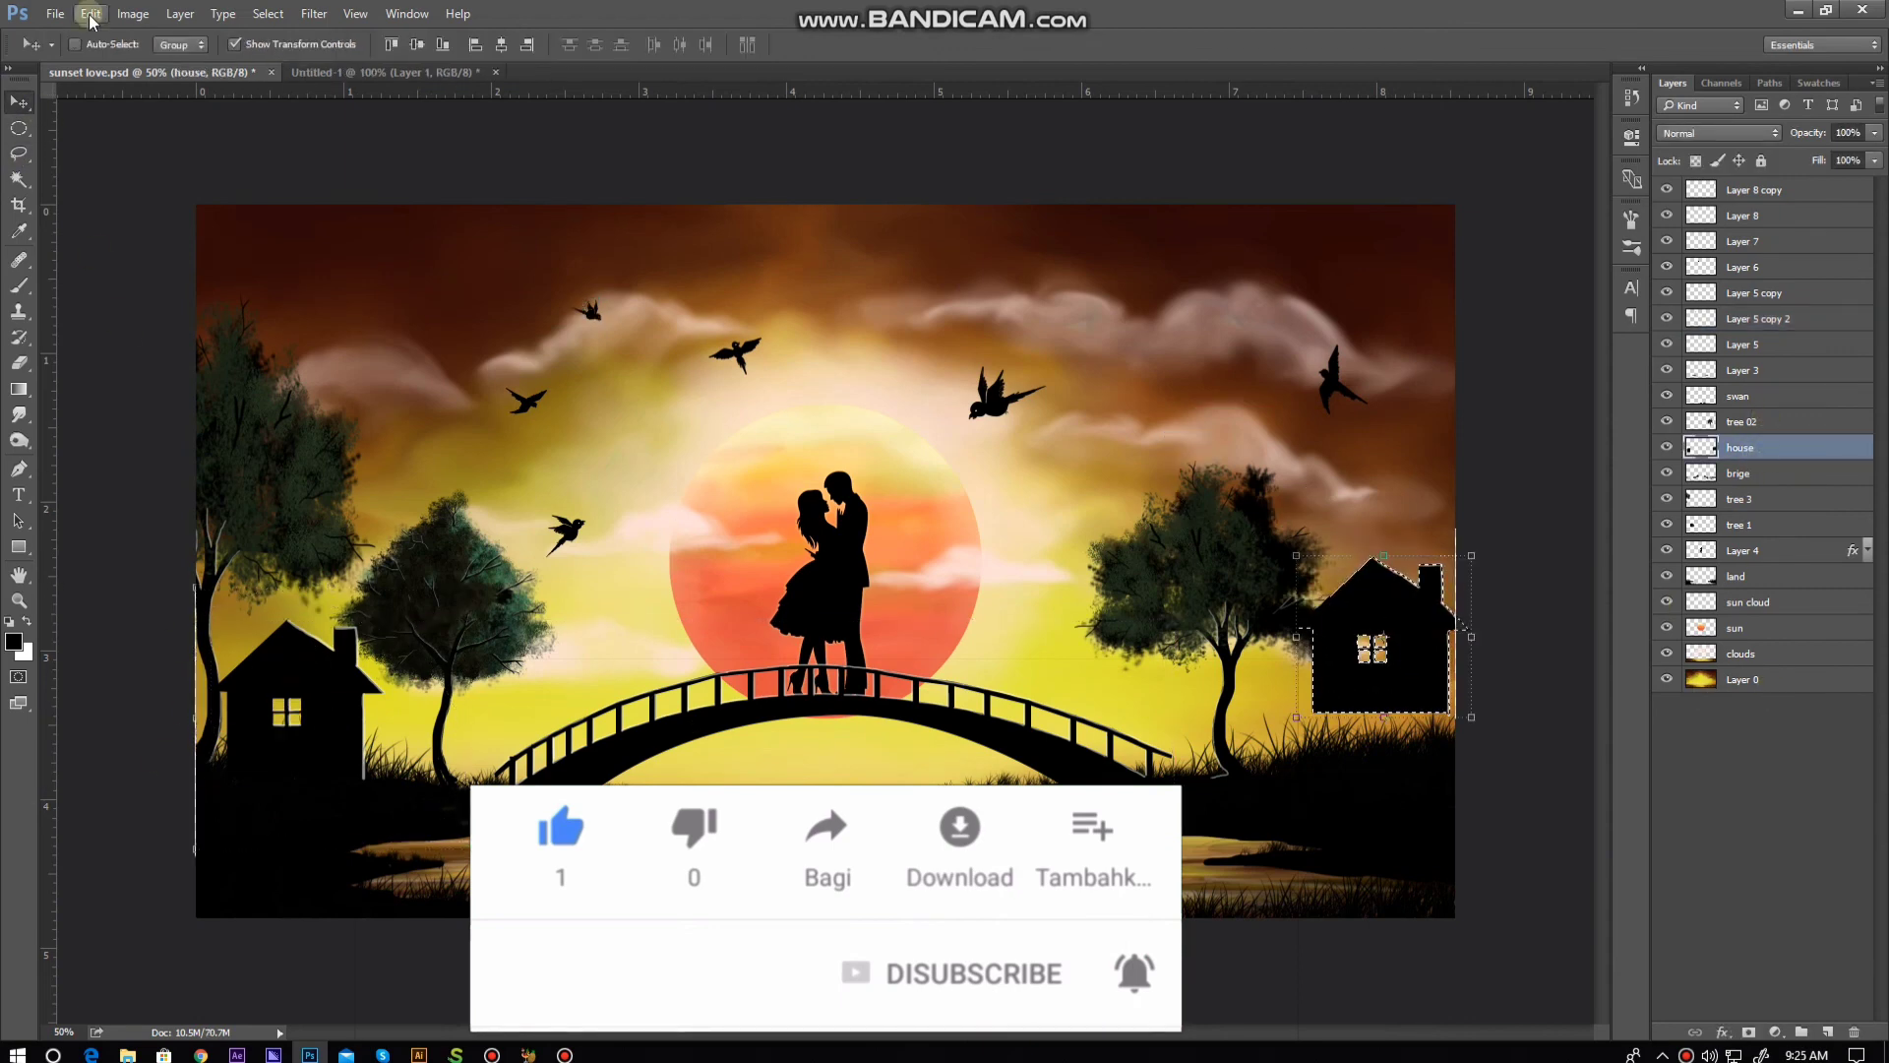
key(ctrl+t)
drag(1470, 716, 1458, 721)
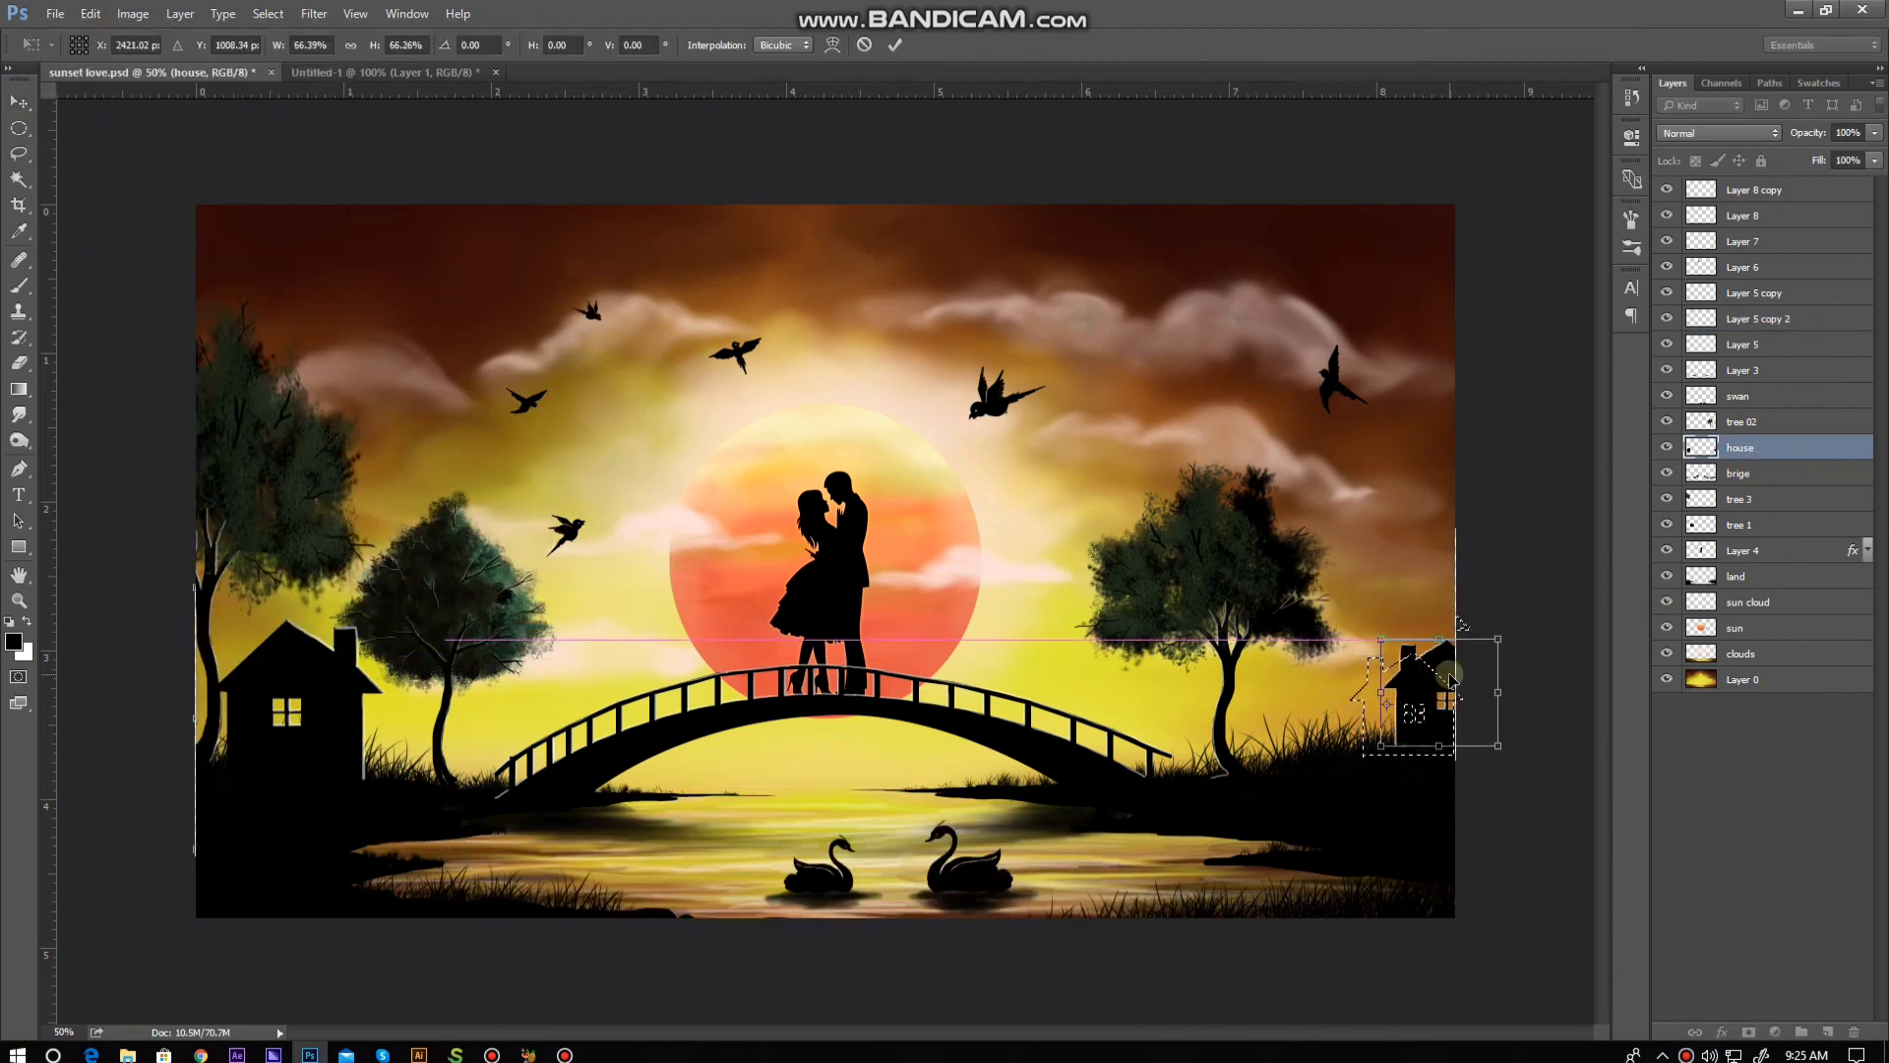
click(1457, 723)
key(ctrl+shift+alt+n)
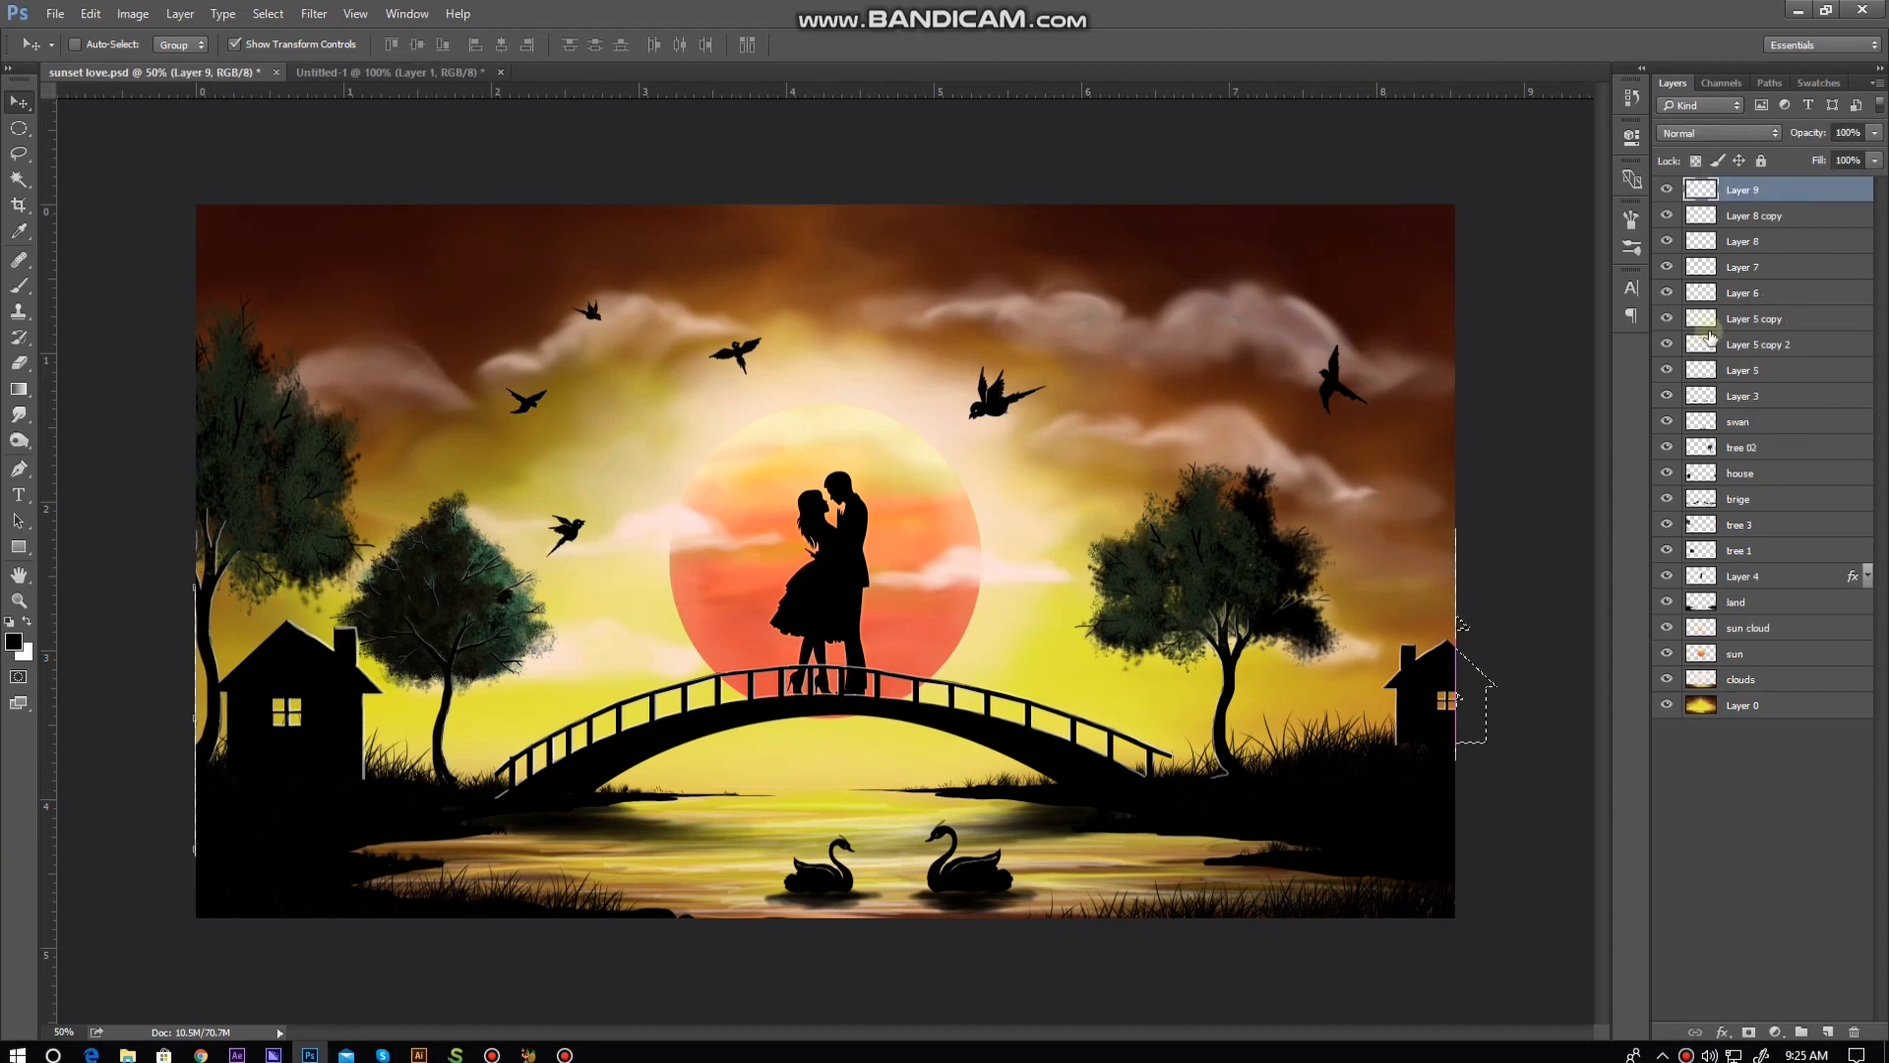
click(19, 285)
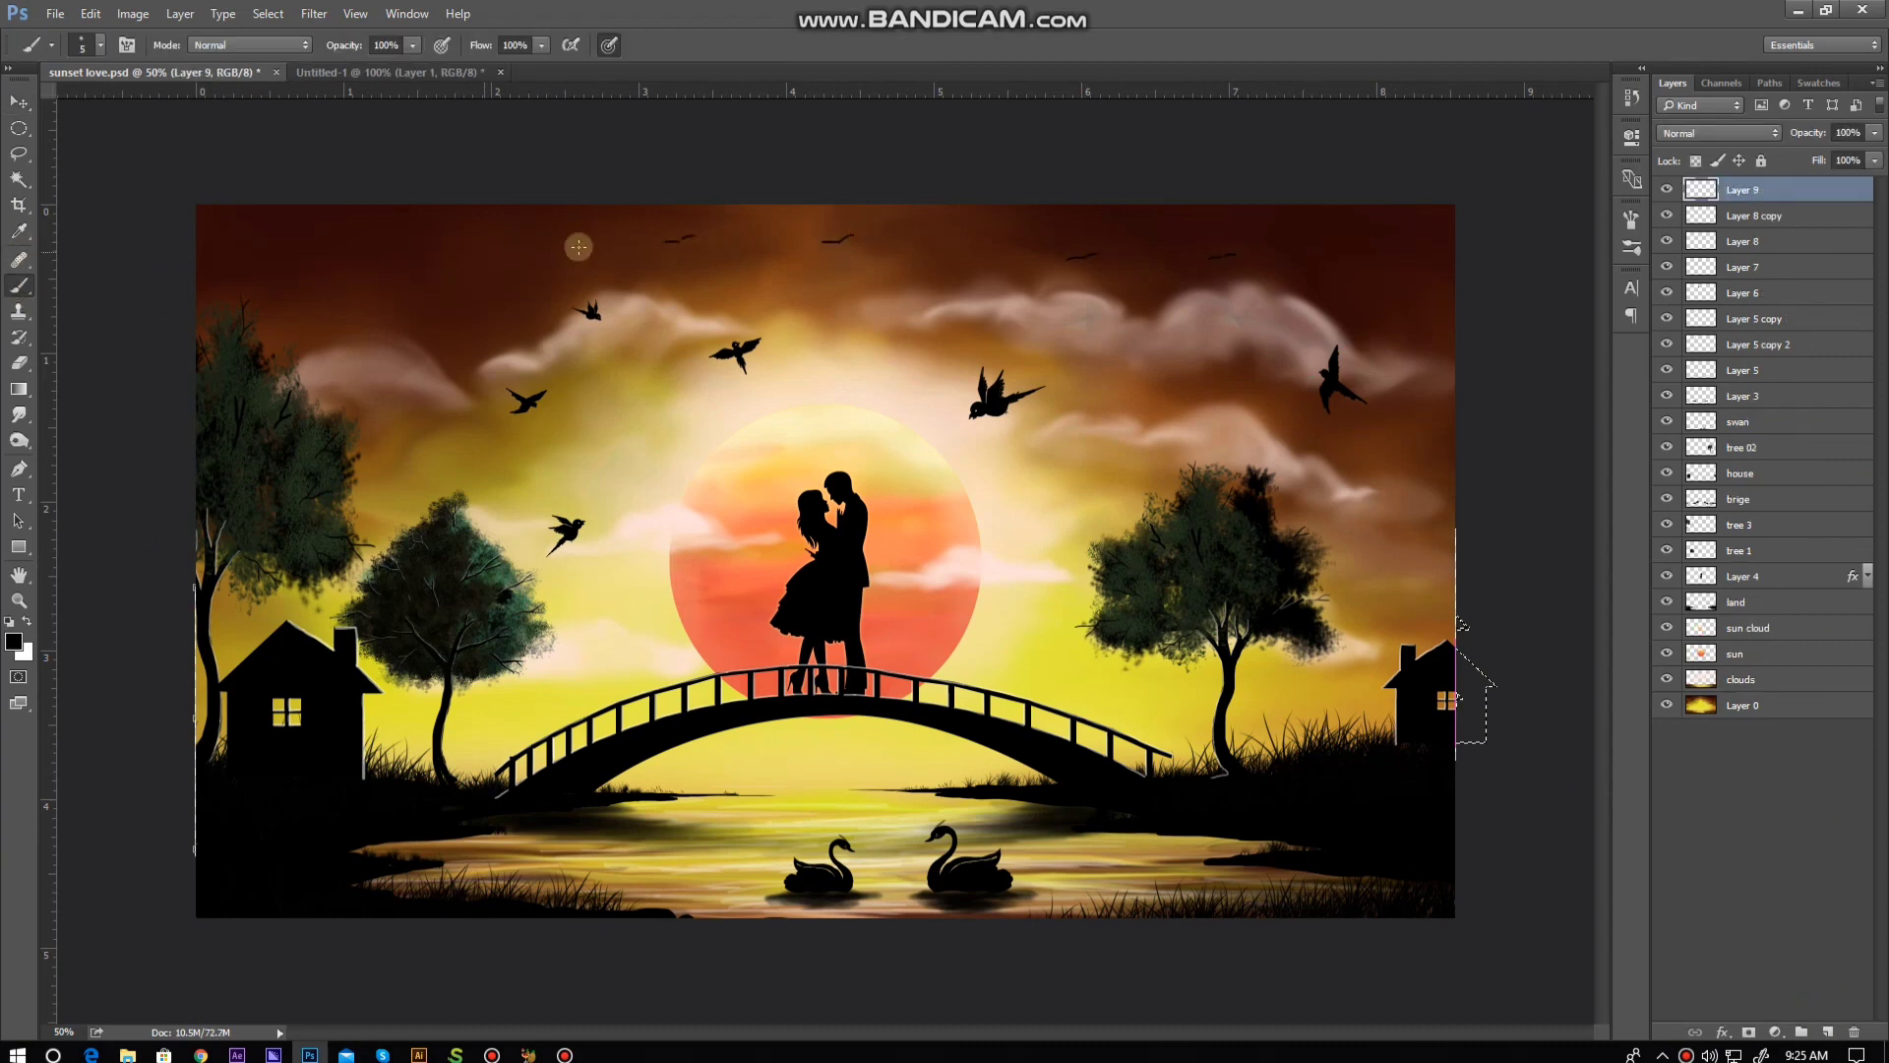